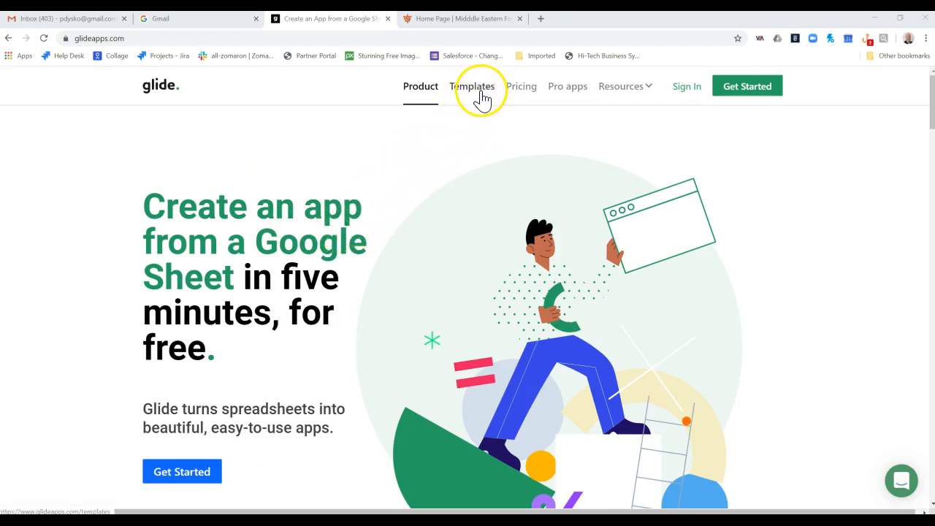
Step: Browse Glide's pricing plans and app templates, then bring up Shelby's restaurant home page
click(517, 96)
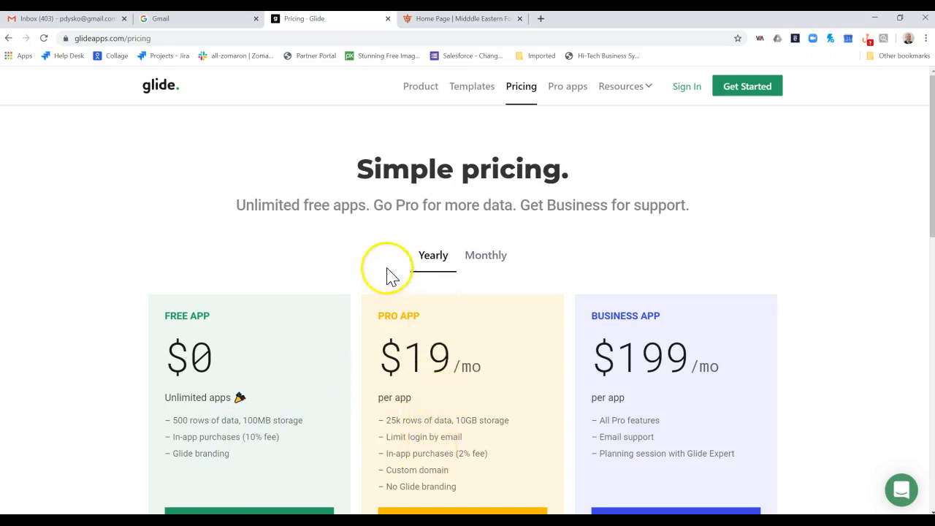
click(475, 88)
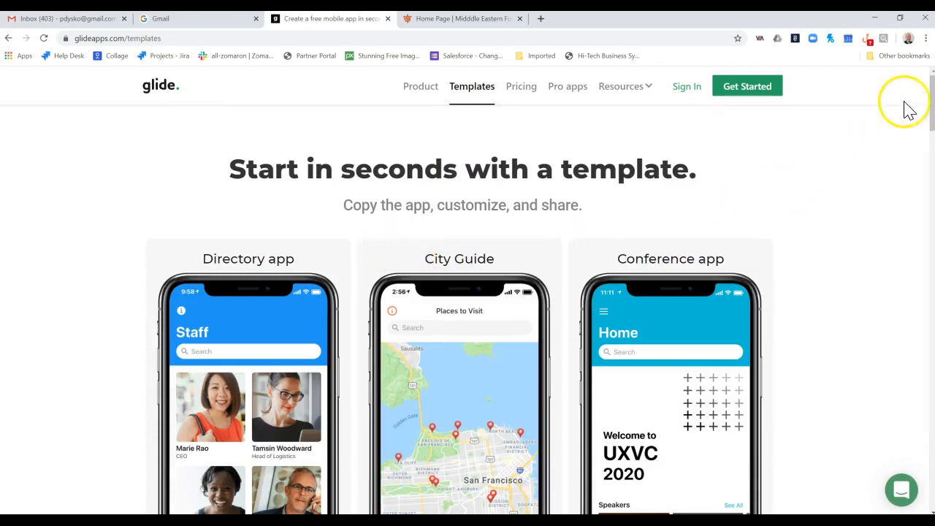
mouse_move(931, 94)
mouse_down()
mouse_move(931, 202)
mouse_move(931, 81)
mouse_up()
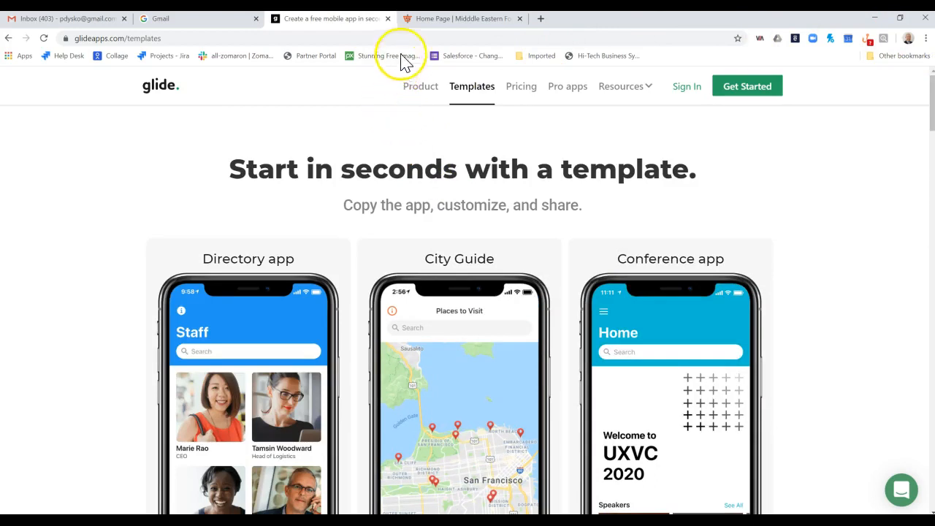
click(428, 22)
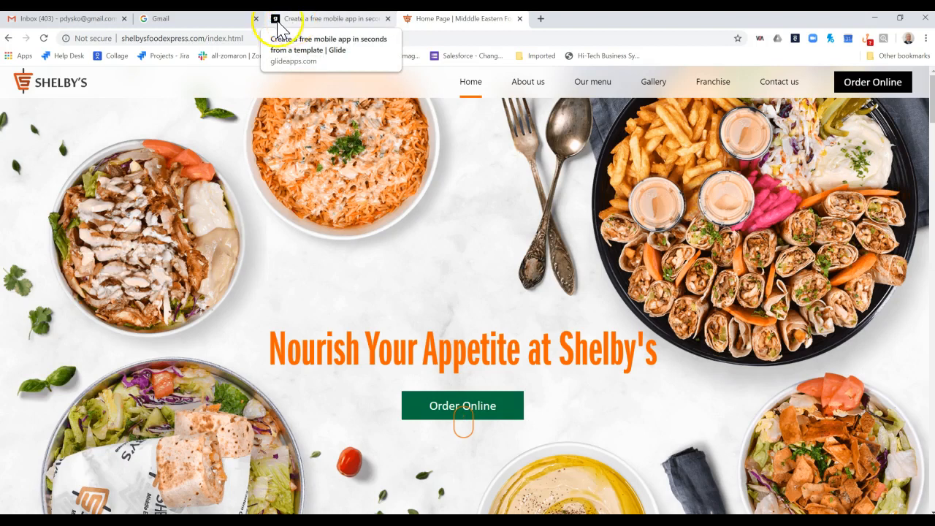
Step: Begin a personal Google account, entering the first name, last name and a Gmail username
click(215, 22)
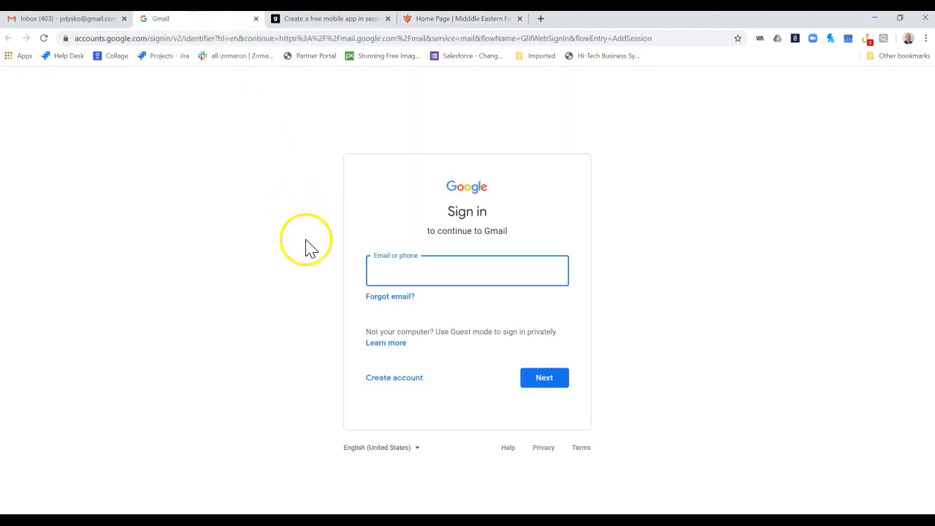
click(385, 382)
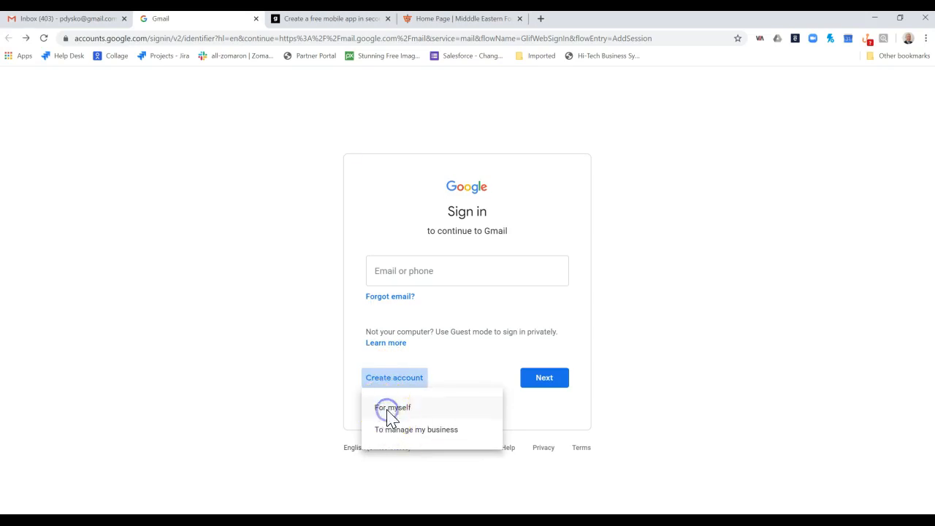
click(390, 413)
key(Tab)
key(Tab)
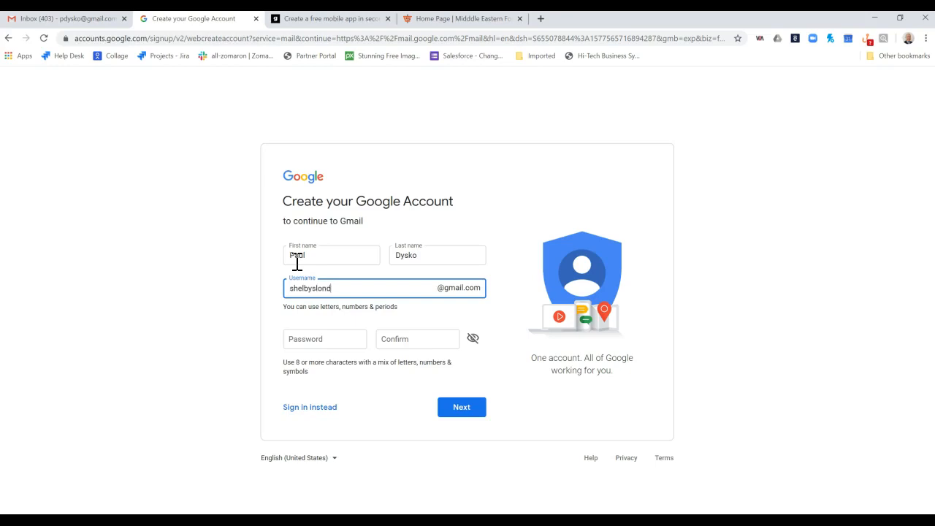
Step: Enter and confirm an account password, then submit the details
click(317, 343)
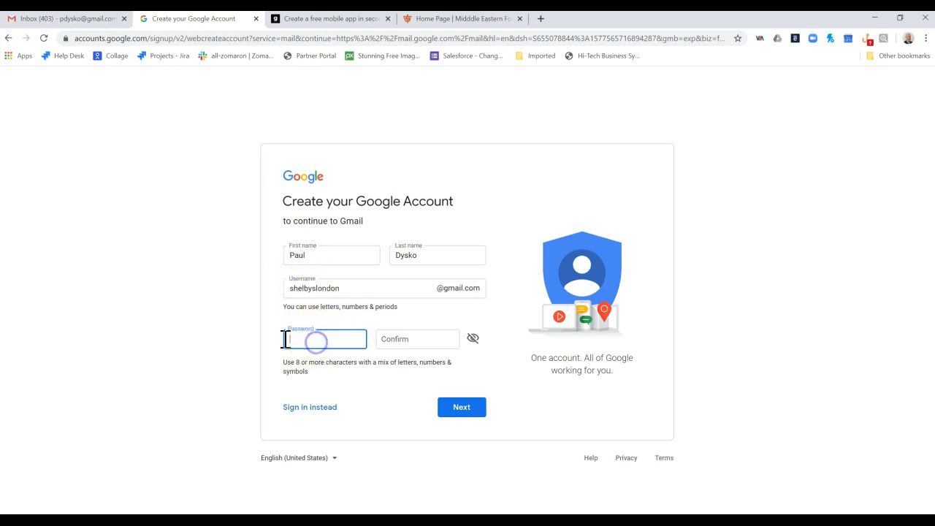
key(Tab)
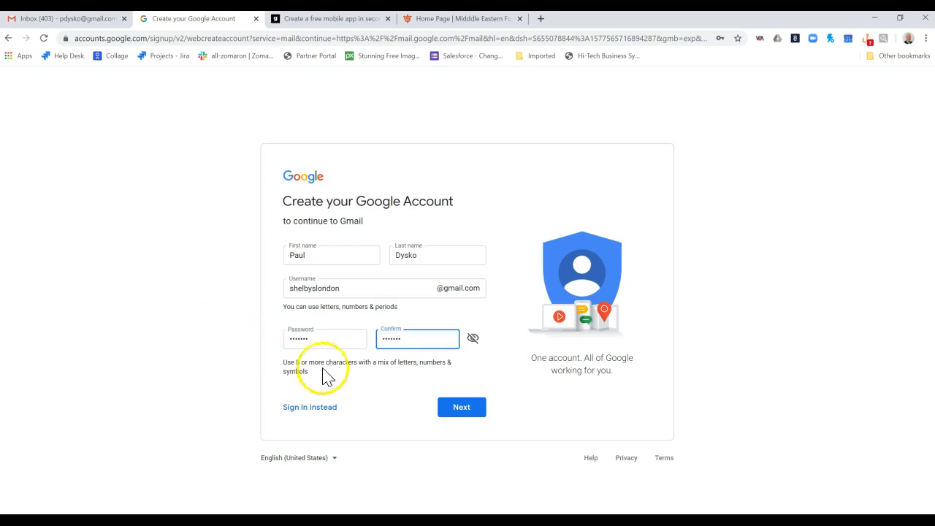
click(471, 411)
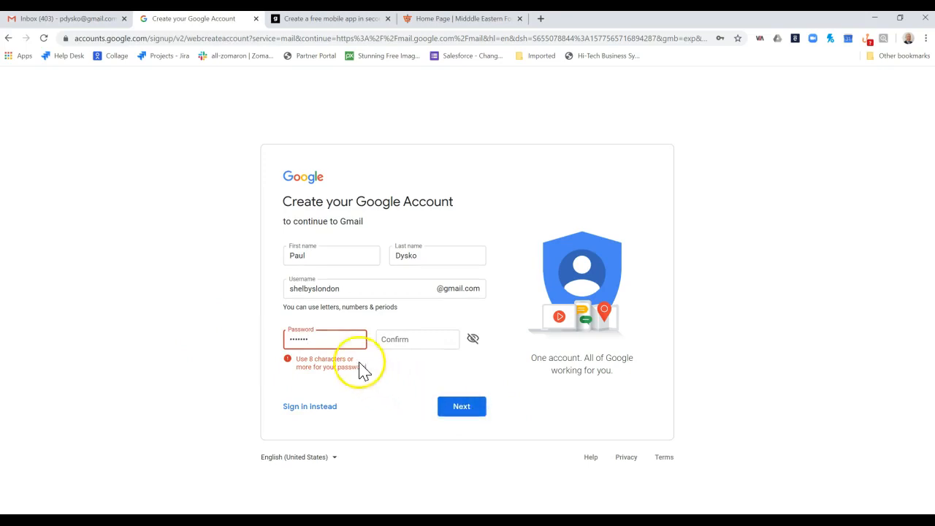
Step: Fix the rejected password and its confirmation, then resubmit
click(328, 343)
key(BackSpace)
click(392, 340)
text(•••••••••••)
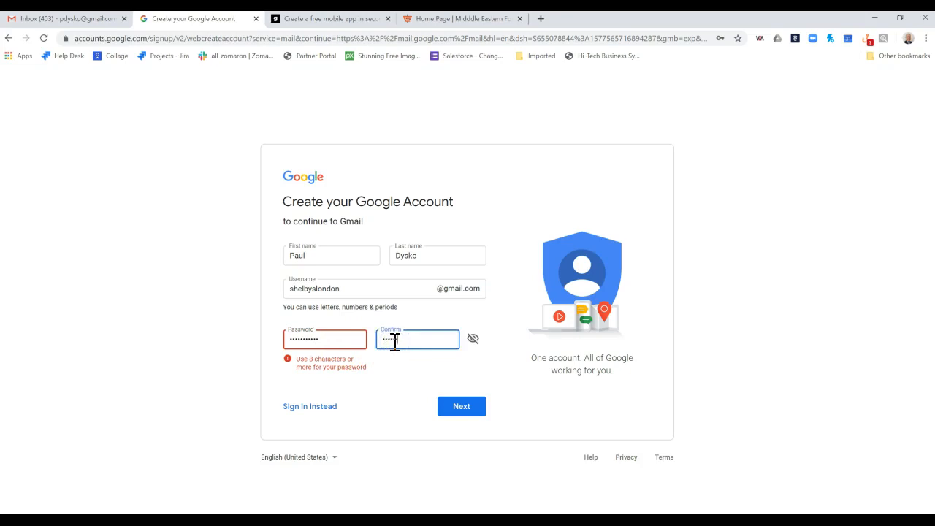
click(461, 406)
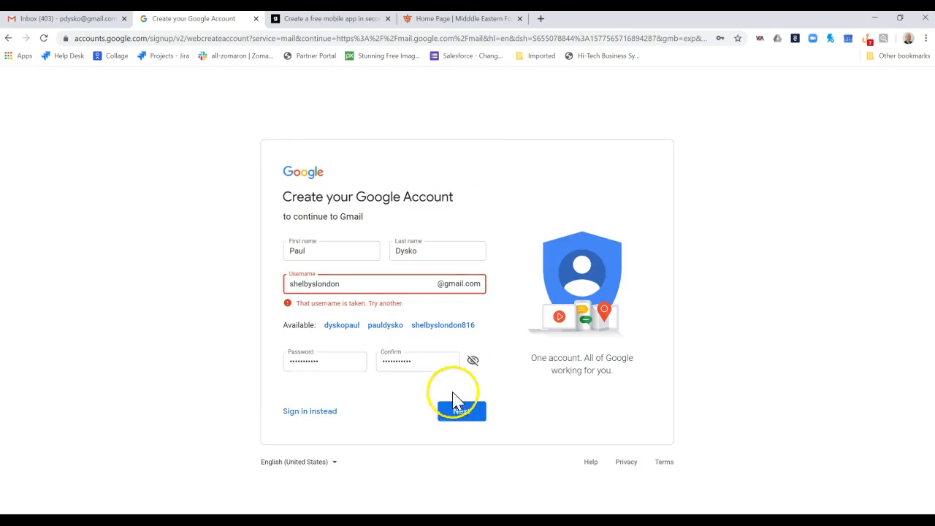
Step: Add a numeric suffix to the already-taken username and submit again
click(349, 287)
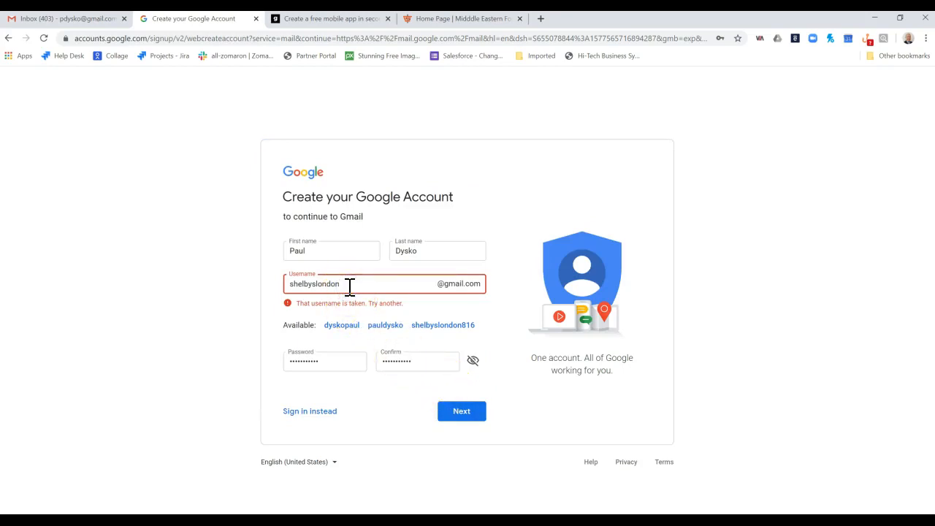
text(2020)
click(461, 413)
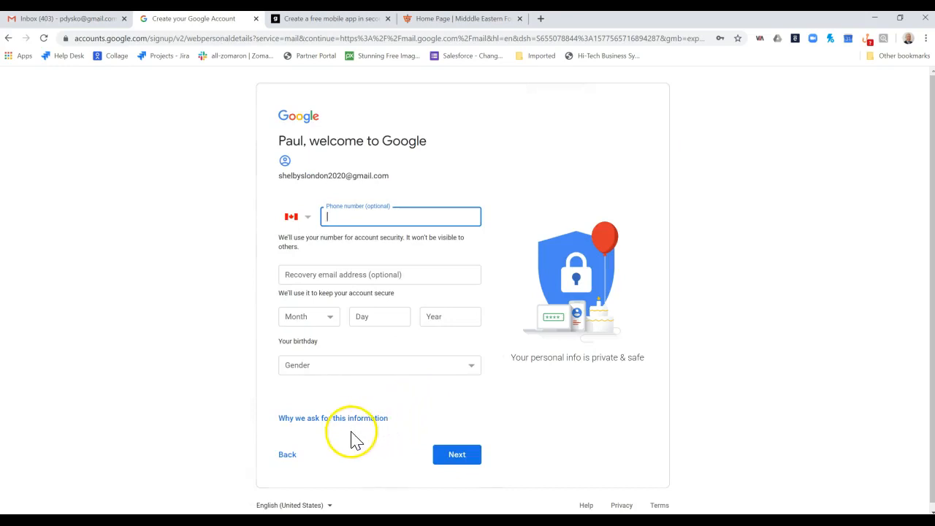
Step: Set the birth month to April and gender to Male, then submit
click(443, 461)
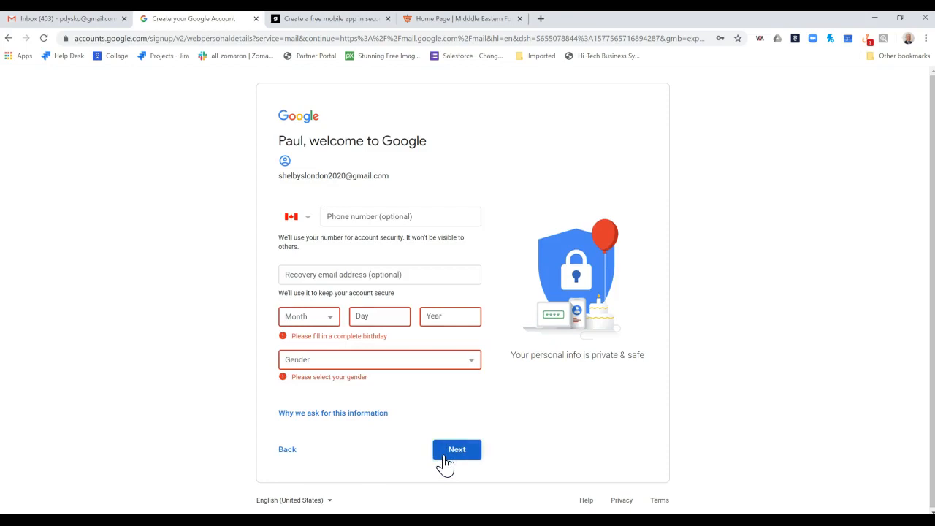
click(307, 318)
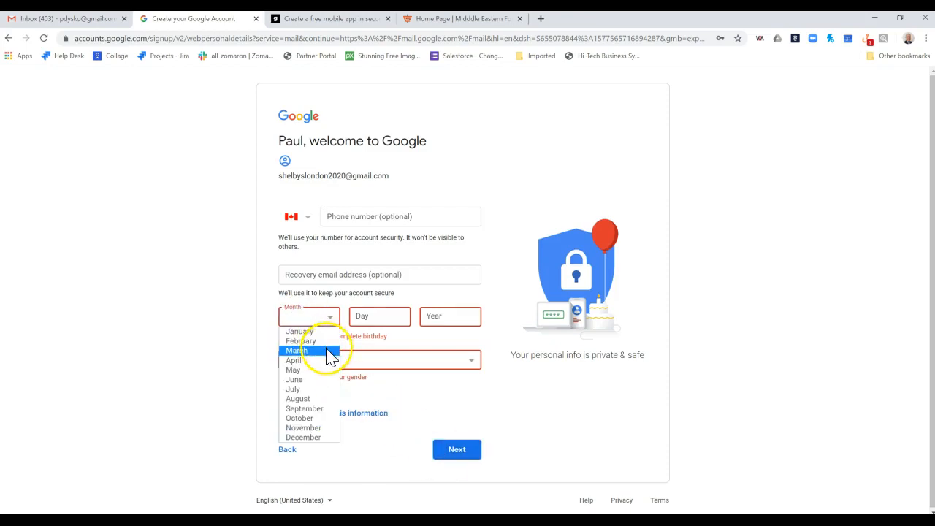
click(327, 361)
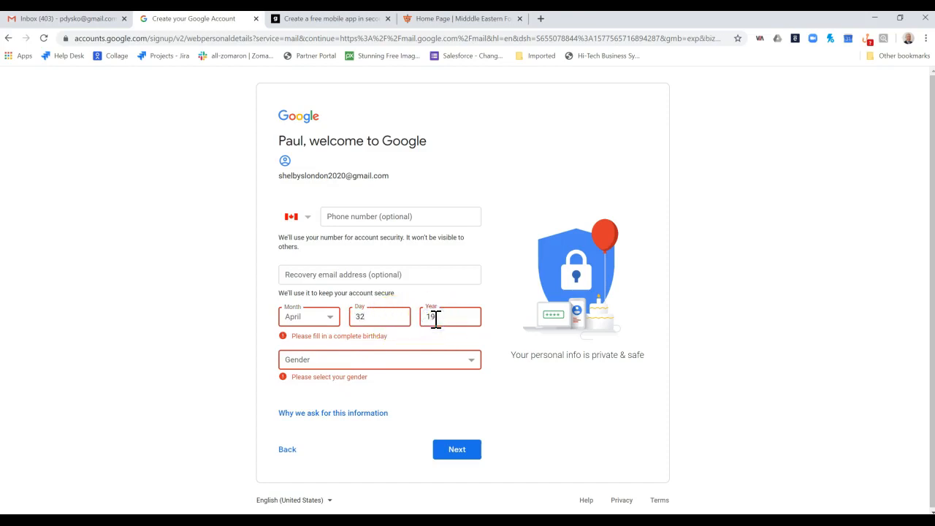
click(387, 358)
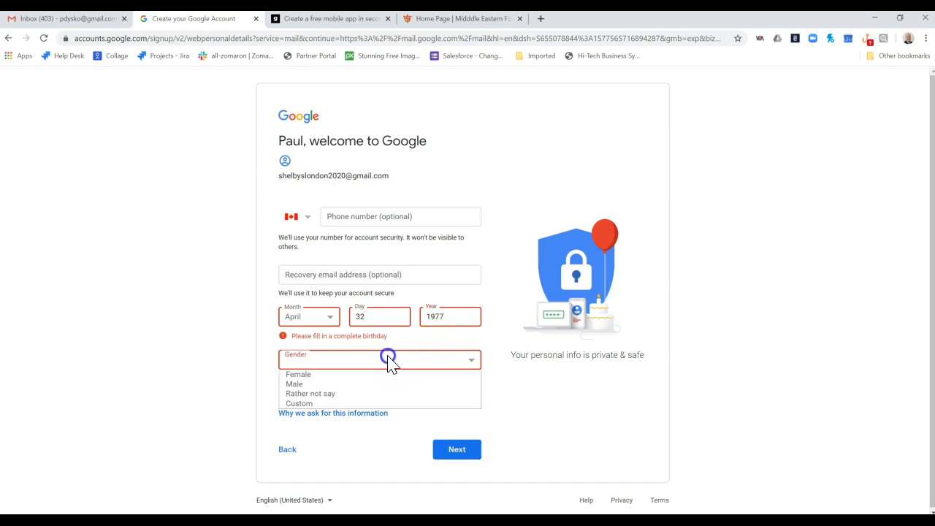
click(375, 384)
click(443, 451)
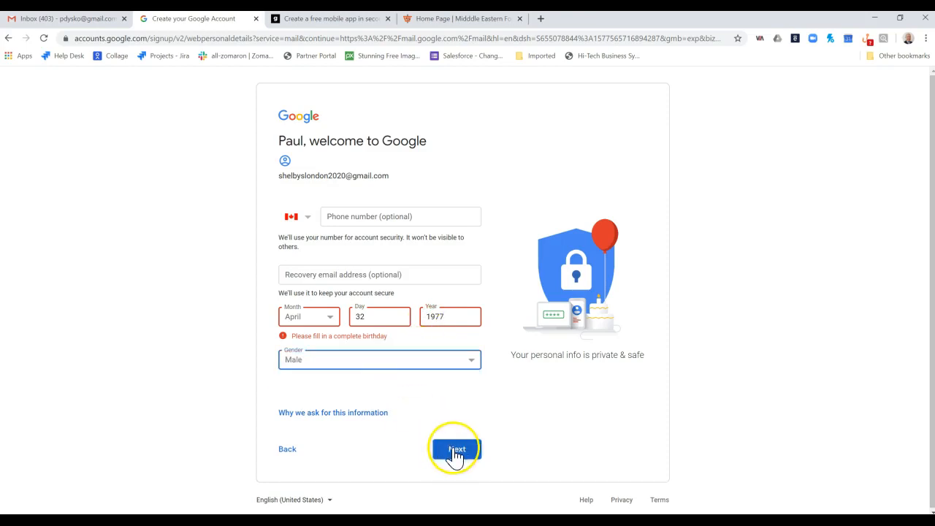
click(455, 453)
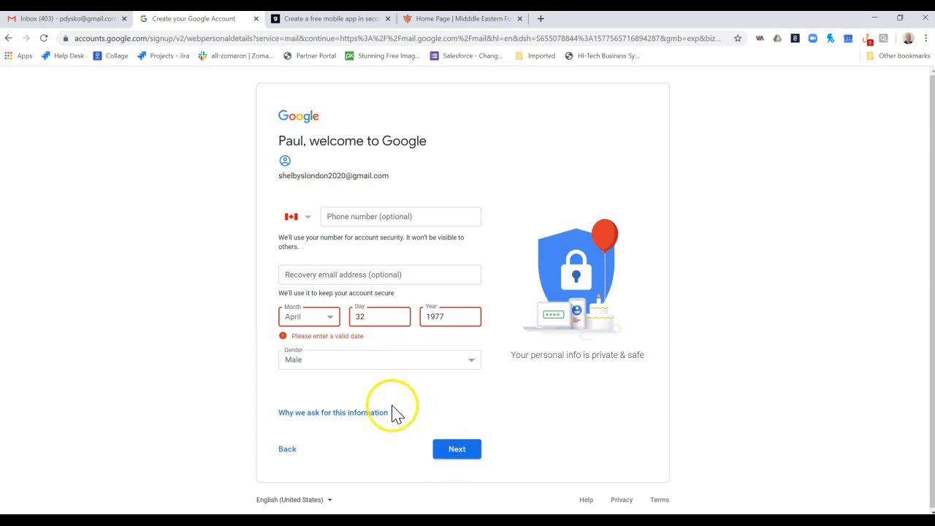
Step: Correct the invalid birth day to 2 and continue to Privacy and Terms
click(311, 317)
click(312, 316)
click(359, 318)
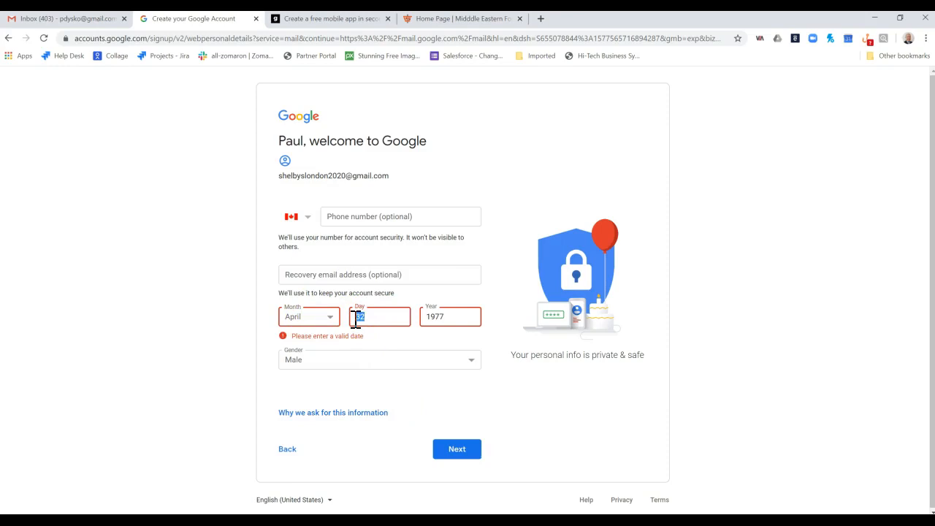
text(2)
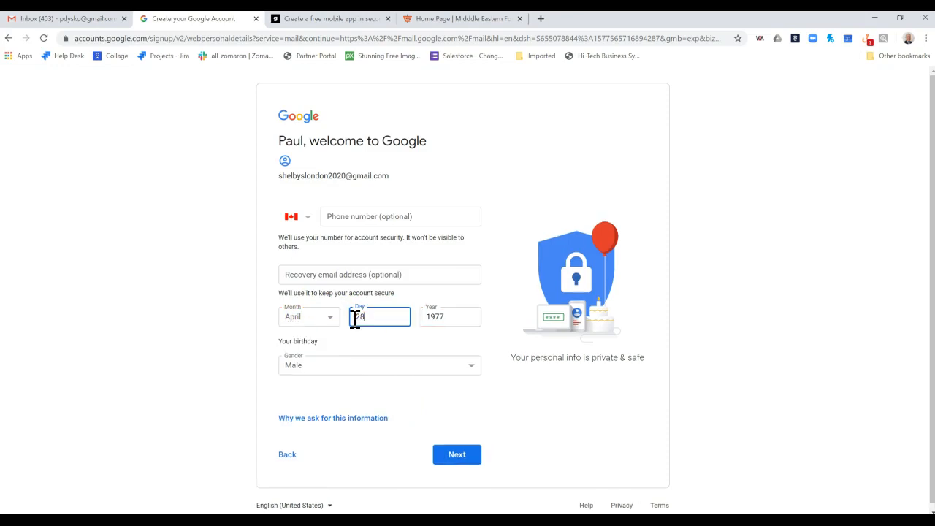
click(446, 456)
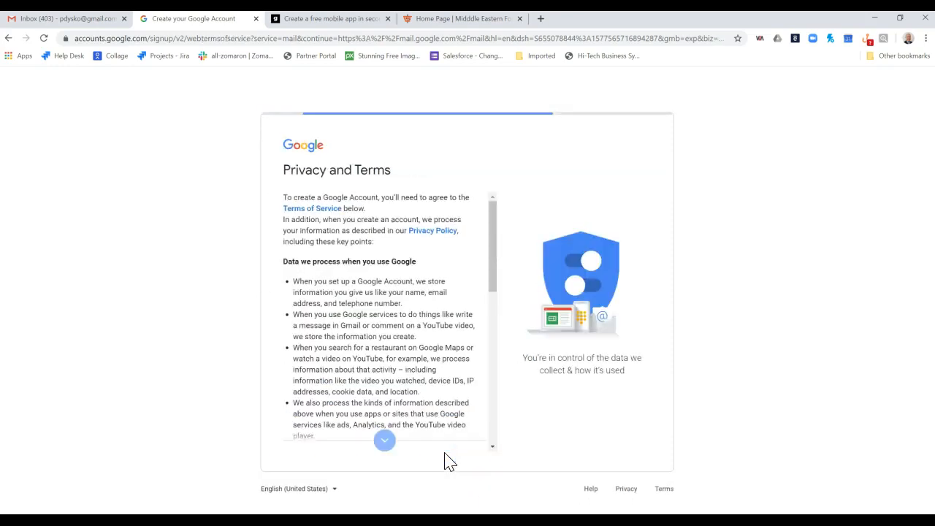
Step: Agree to Google's terms, get past the Gmail welcome screen and close the scheduling pop-up
drag(492, 291, 496, 448)
click(464, 443)
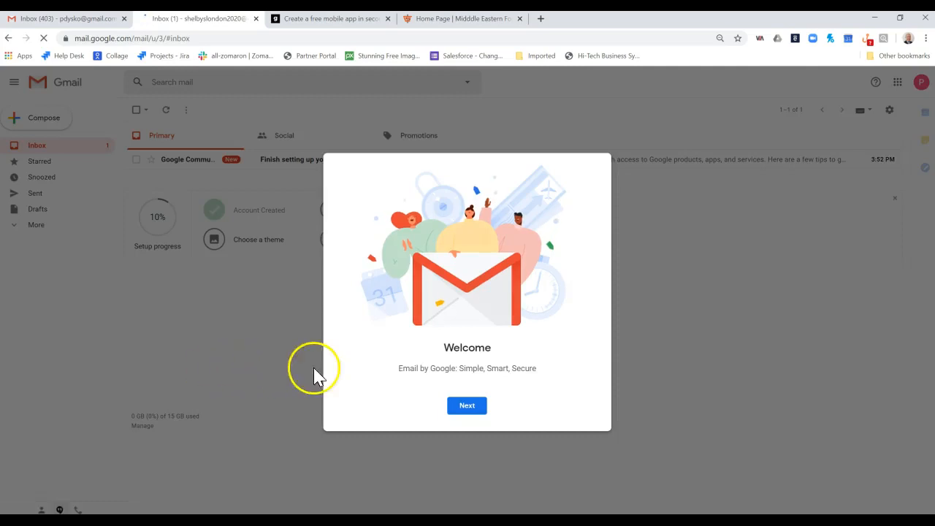
click(456, 406)
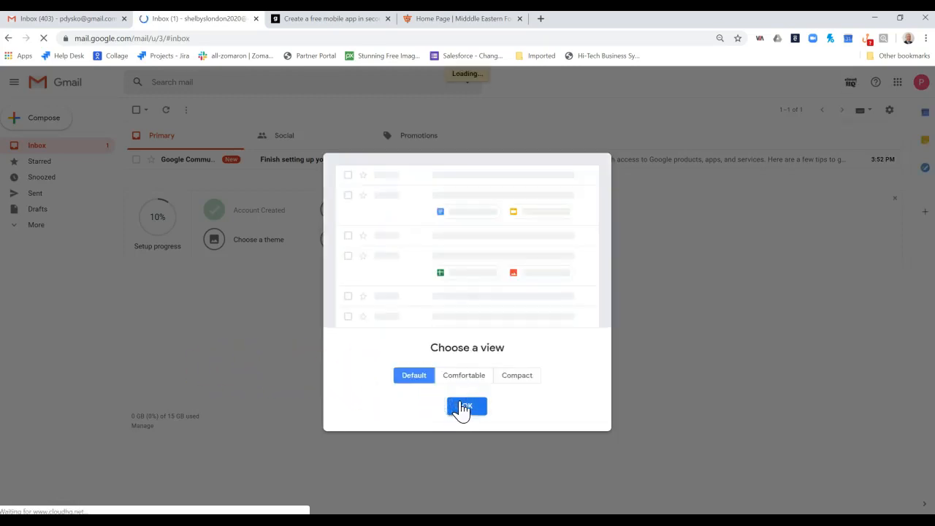
click(503, 376)
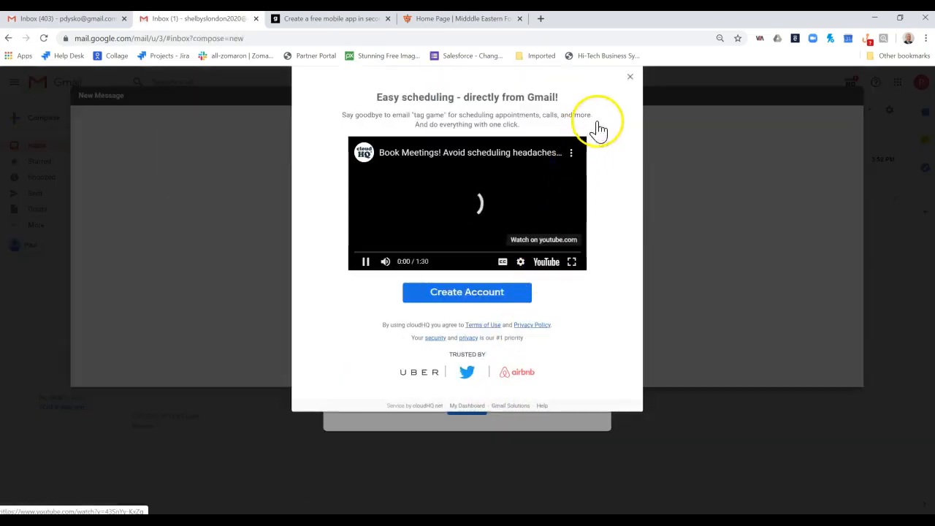
click(630, 76)
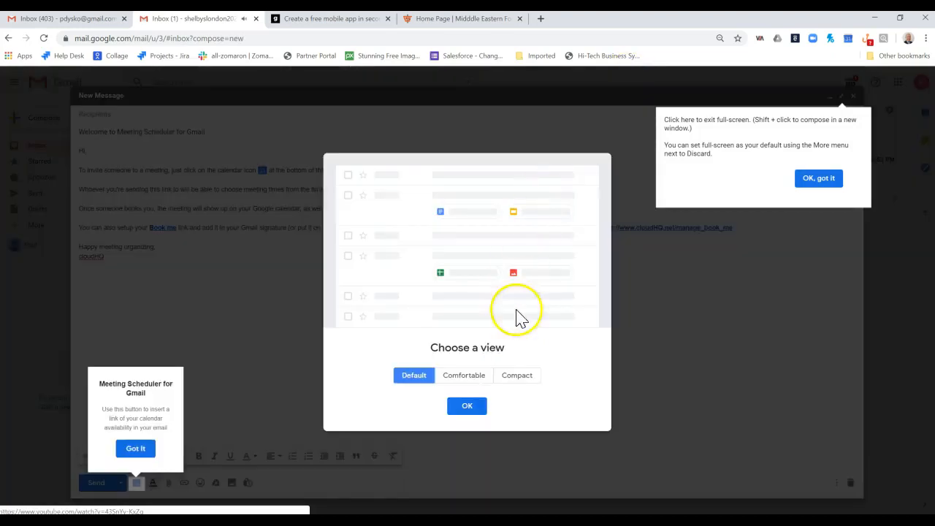
Step: Choose Compact inbox density and dismiss the compose tip, scheduler tip and scheduler draft
click(518, 377)
click(471, 406)
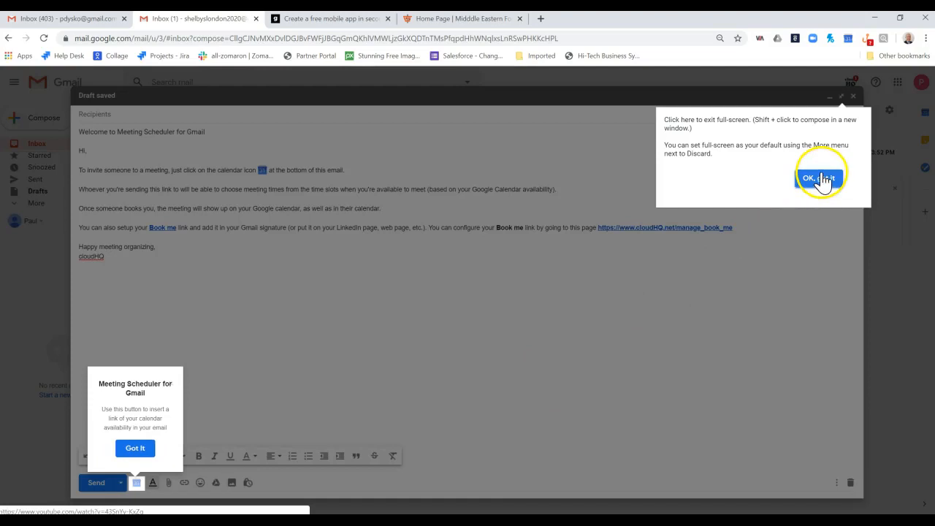
click(818, 177)
click(133, 448)
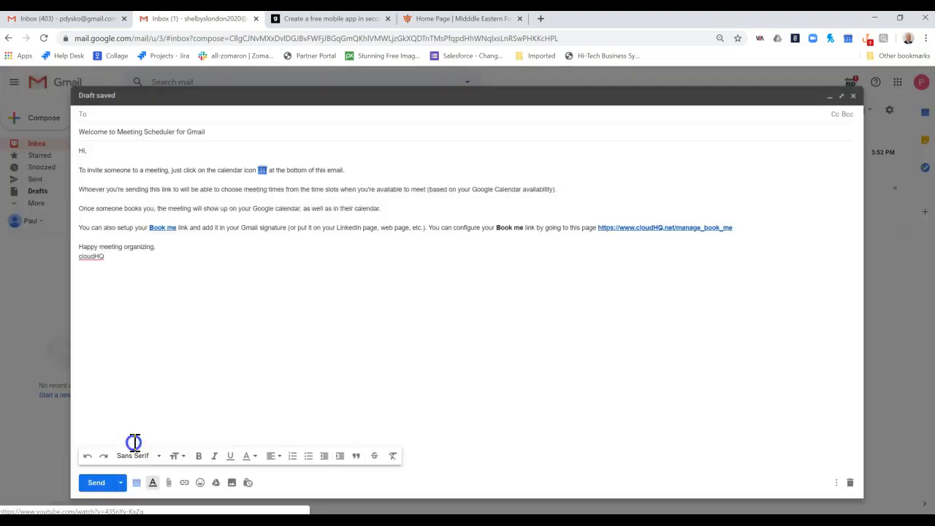
click(854, 96)
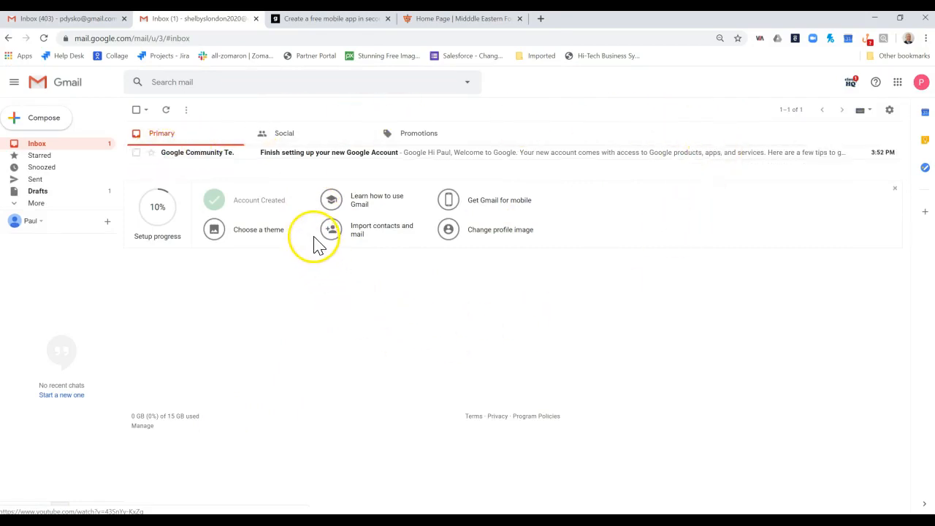
click(898, 84)
Step: Open Google Drive, dismiss its welcome carousel and create a blank Google Sheets spreadsheet
click(900, 225)
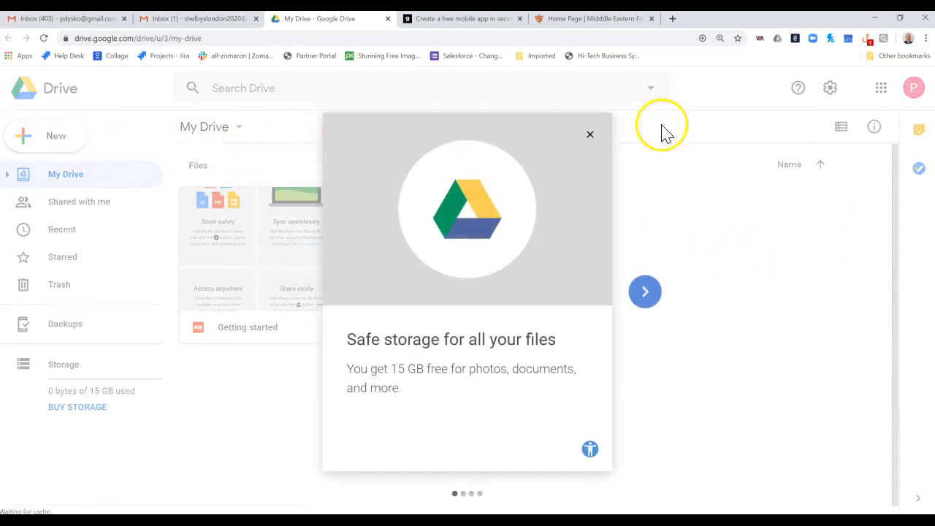
click(592, 134)
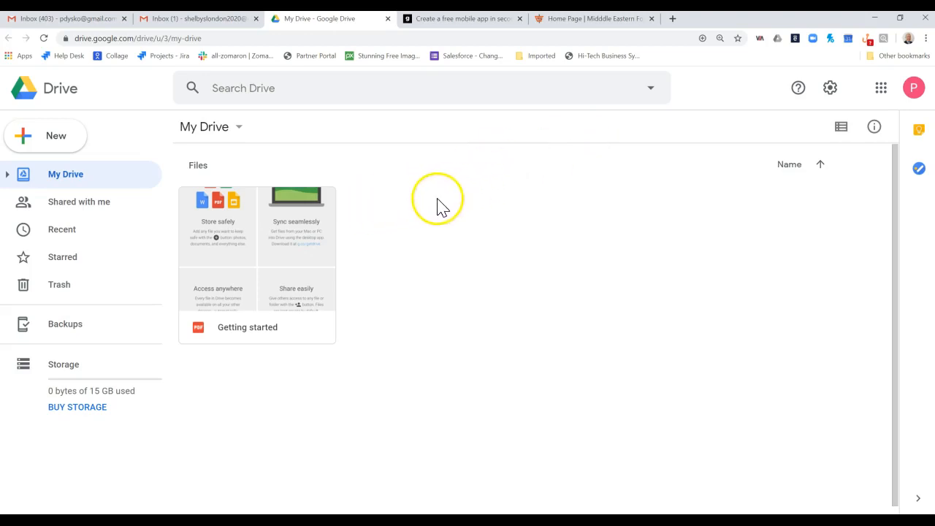
click(51, 153)
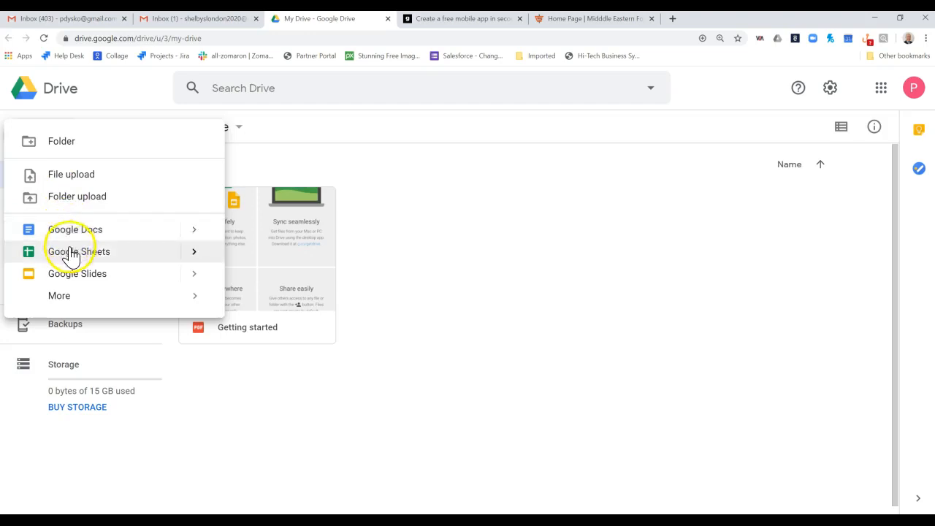
click(72, 252)
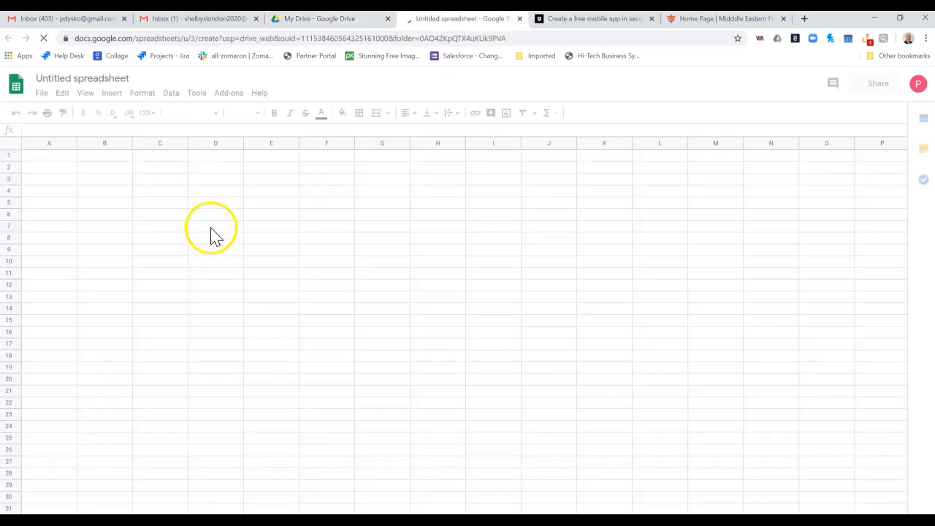
Step: Rename the untitled spreadsheet to shelbys-mobile-app and return to the Glide templates page
click(96, 78)
text(shel)
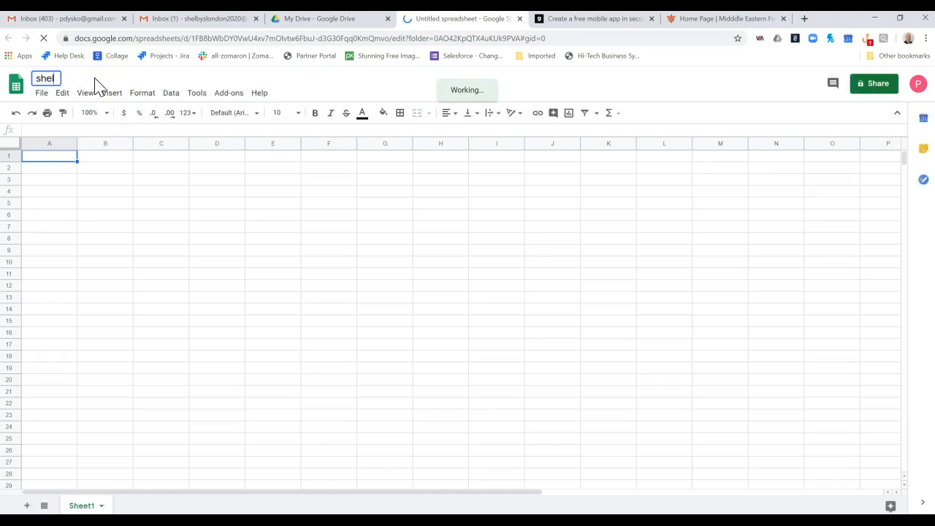
text(bys-mobile-app)
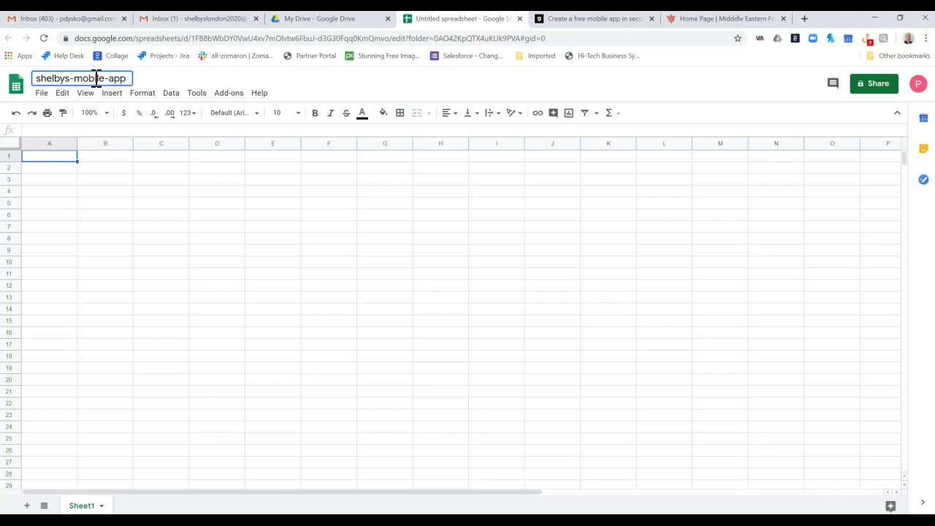
key(Return)
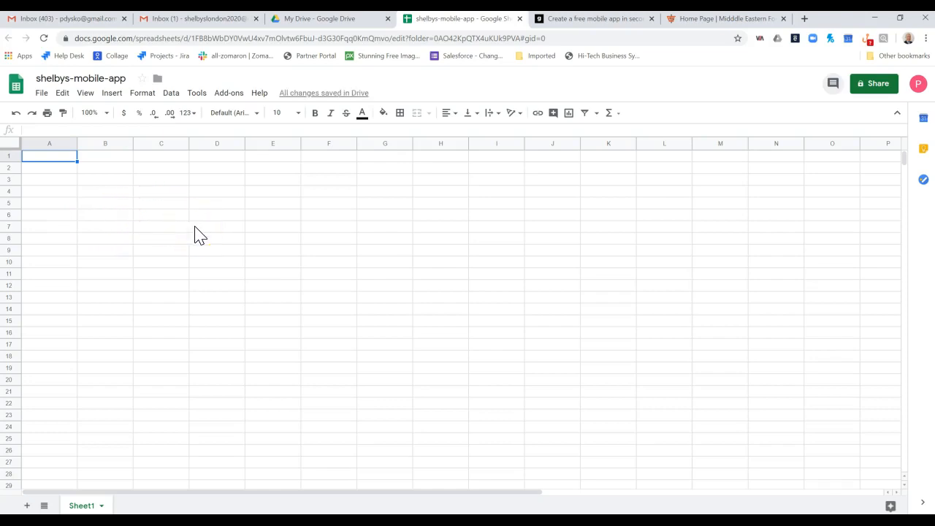
click(580, 24)
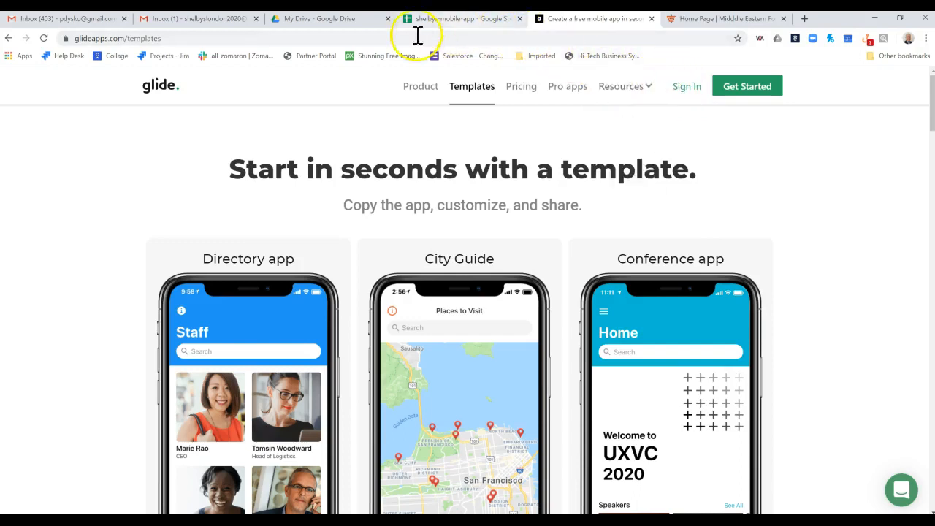
Step: Check the Gmail, Drive and spreadsheet tabs, then sign in to Glide with the remembered account
click(223, 22)
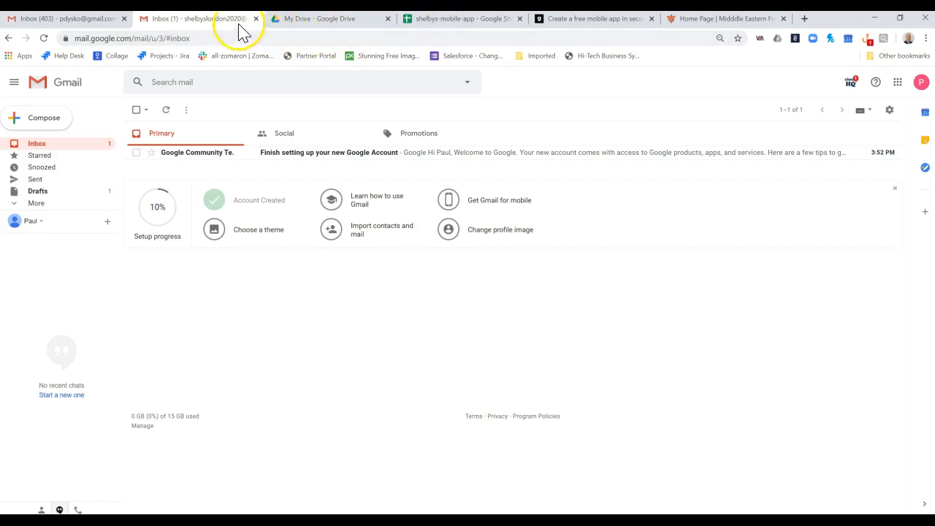
click(296, 22)
click(442, 22)
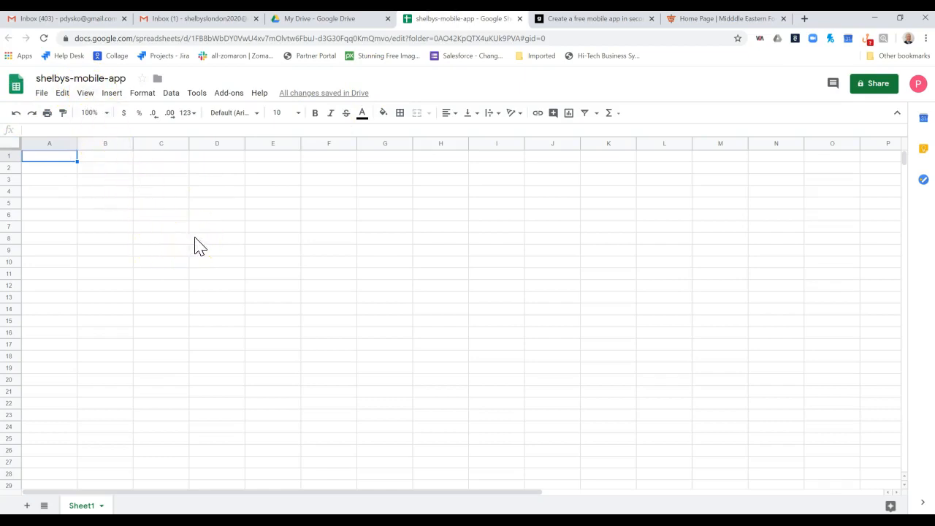
click(609, 30)
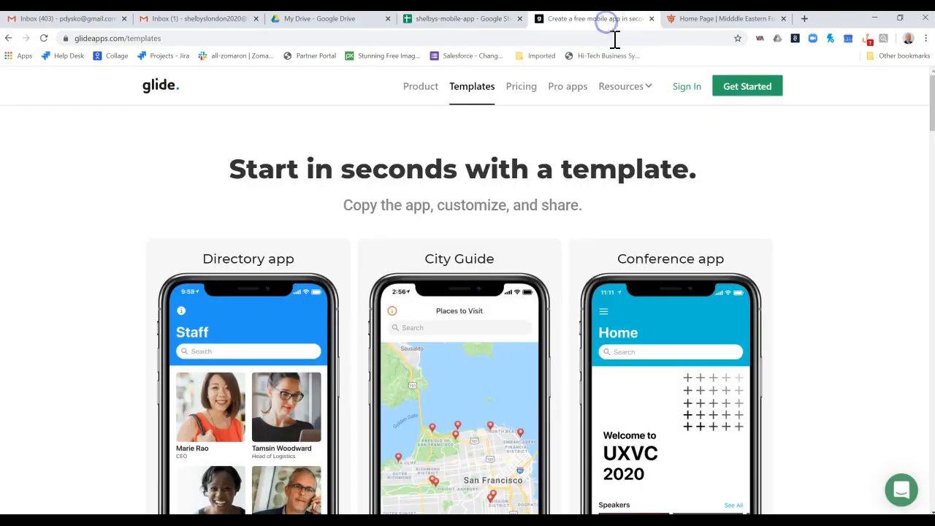
click(689, 88)
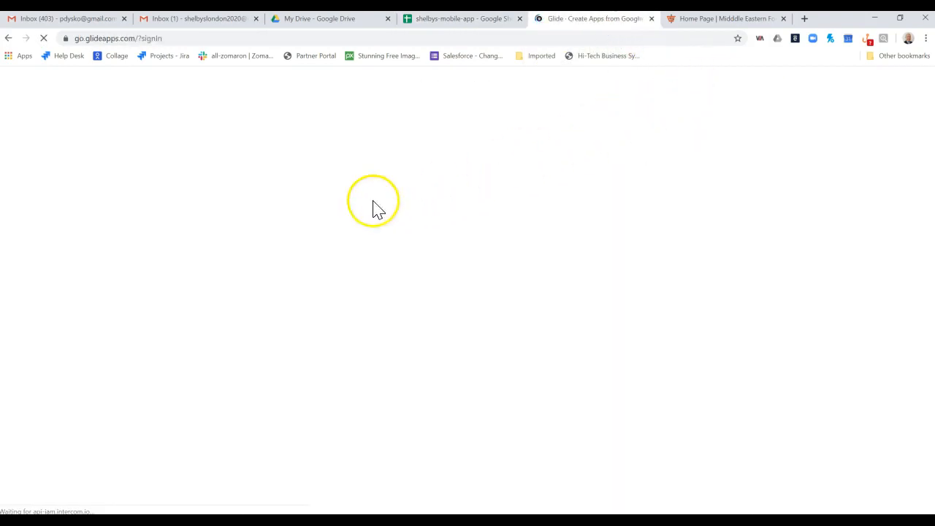
click(24, 493)
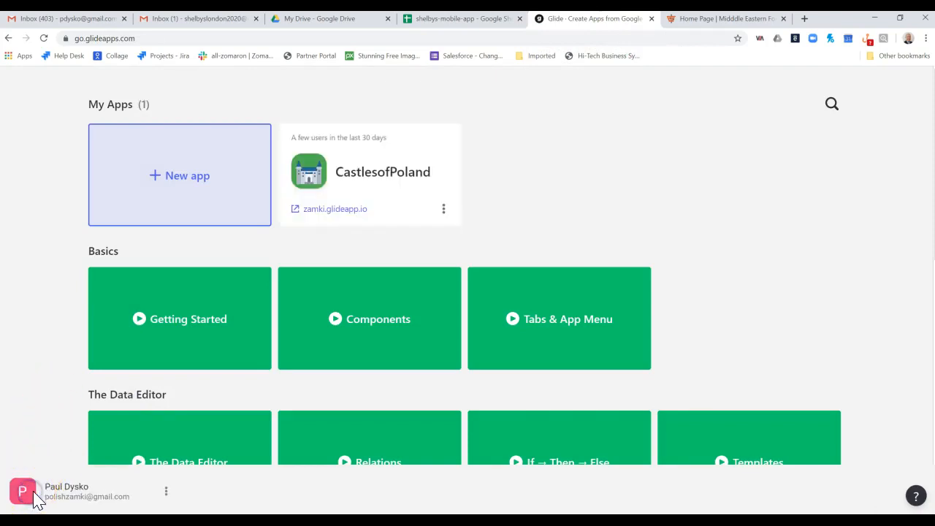
Step: Sign out of Glide and sign back in with the restaurant's Google account, allowing Drive access
click(167, 495)
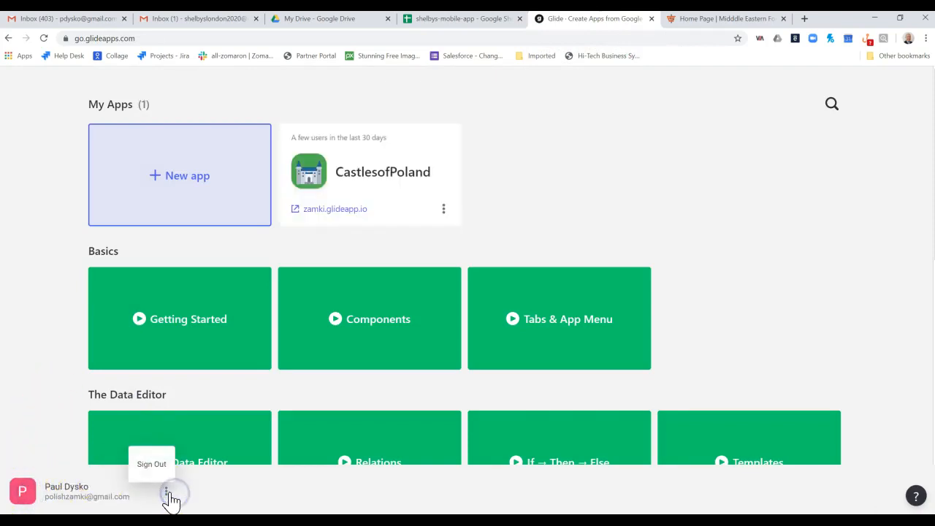
click(163, 473)
click(78, 499)
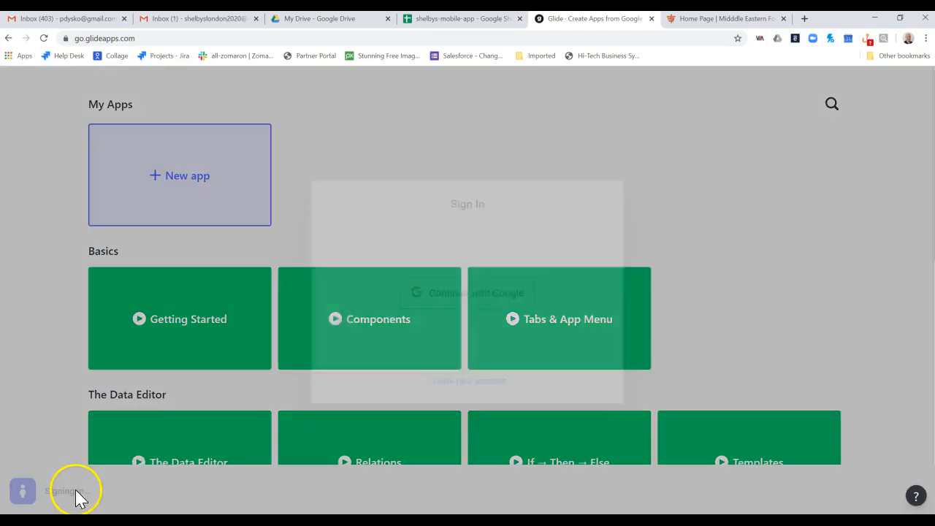
click(449, 301)
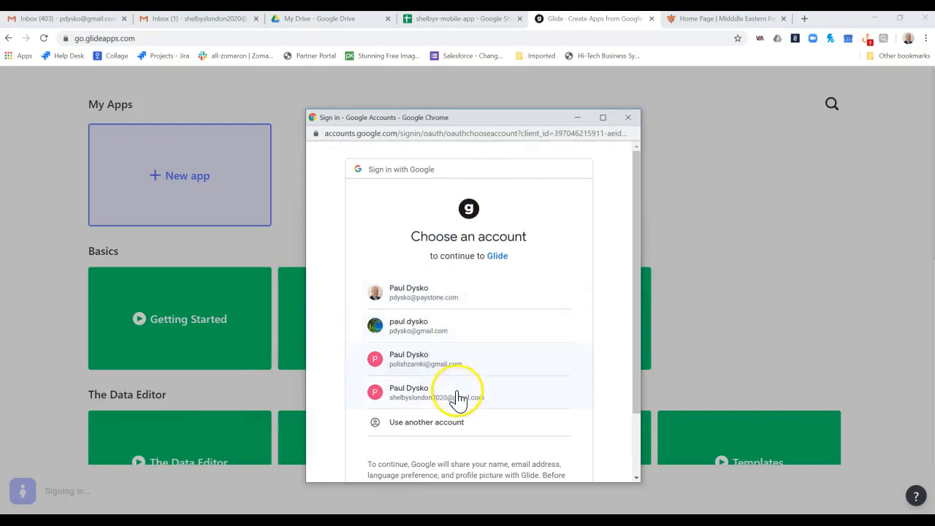
click(458, 399)
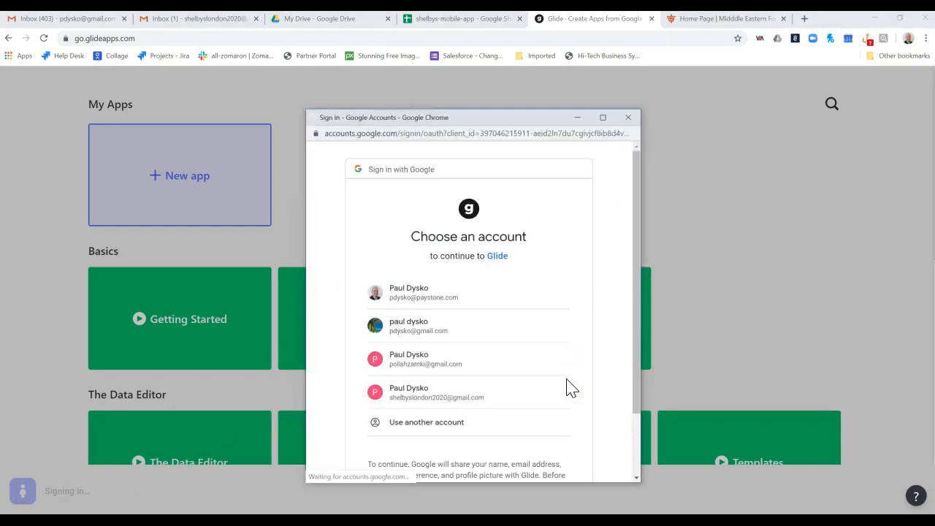
click(521, 397)
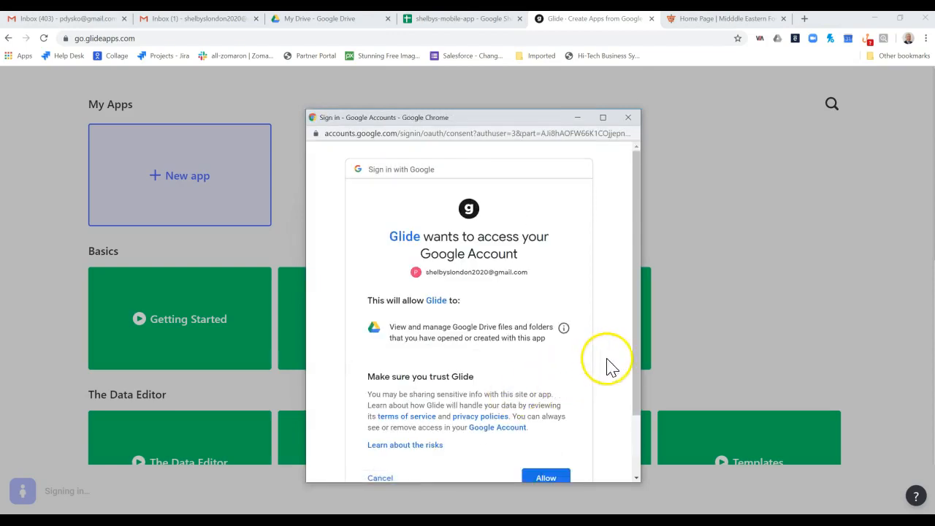
drag(638, 371, 641, 416)
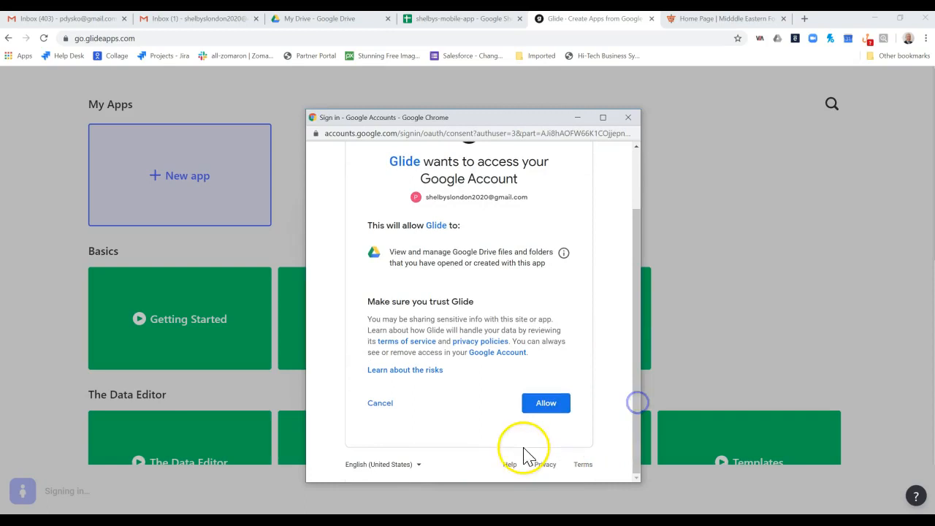
click(551, 406)
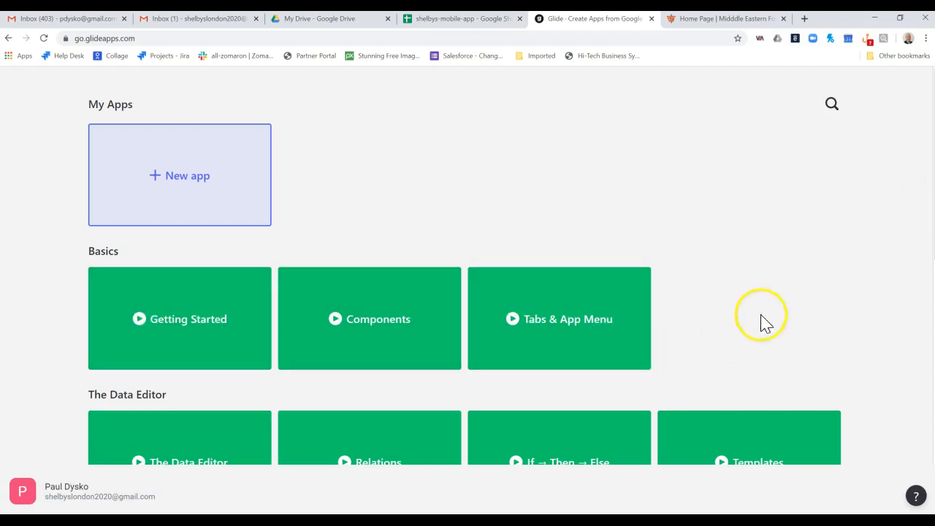
Step: Scroll the Glide dashboard down to the templates and back, then glance at the spreadsheet and Shelby's website
scroll(875, 340, down, 3)
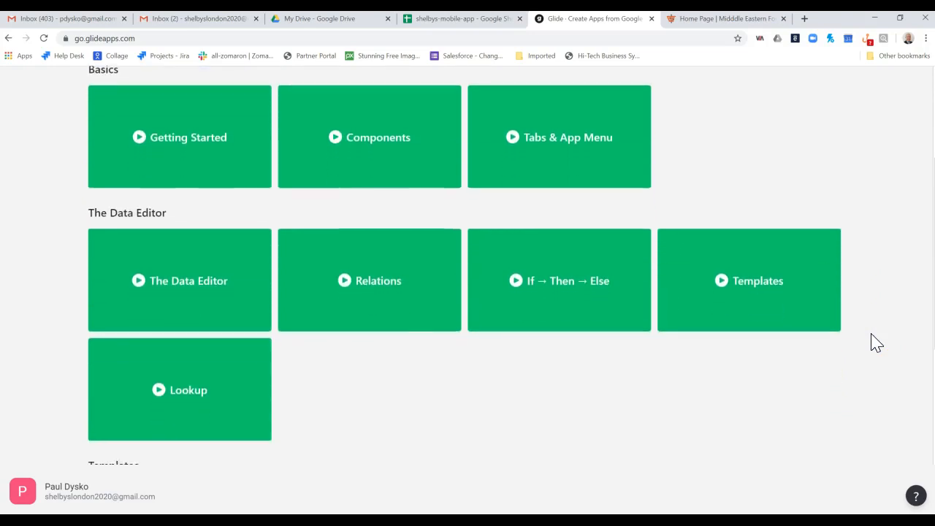
scroll(875, 340, down, 2)
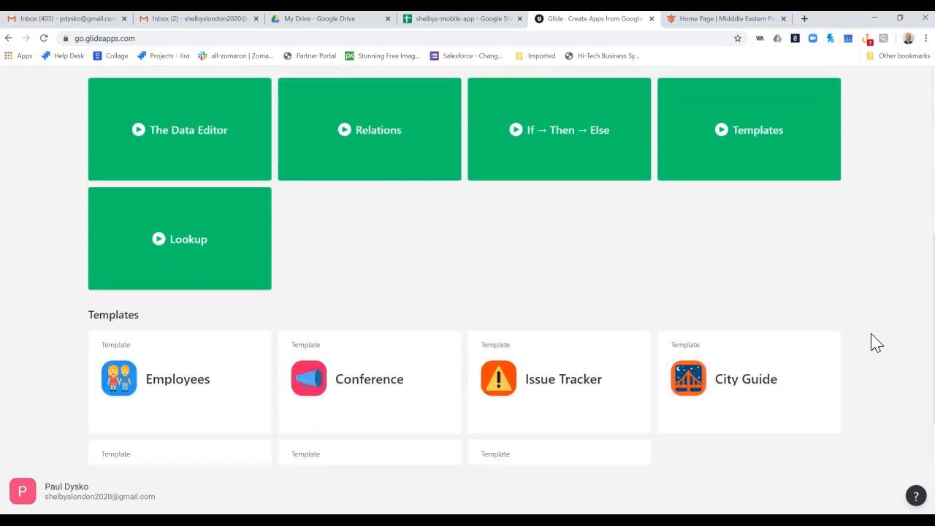
scroll(875, 343, down, 1)
scroll(875, 343, up, 1)
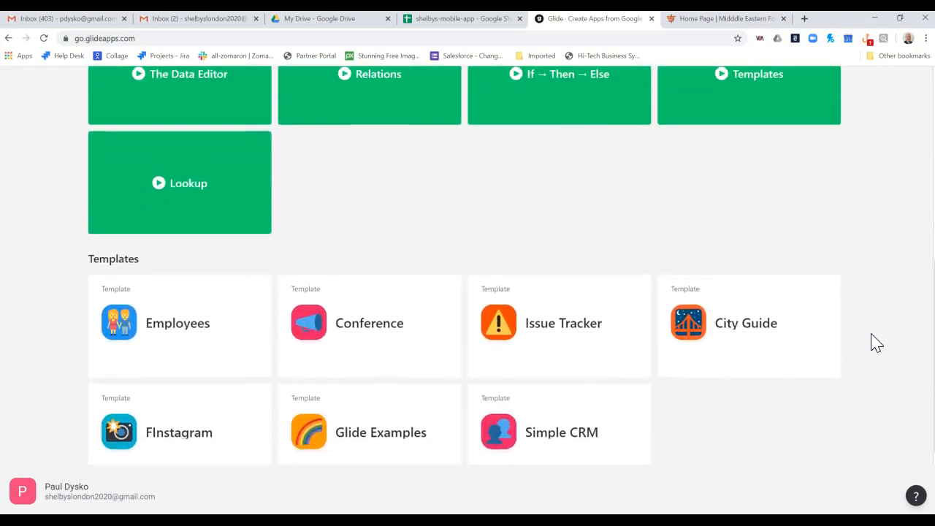
scroll(876, 342, up, 5)
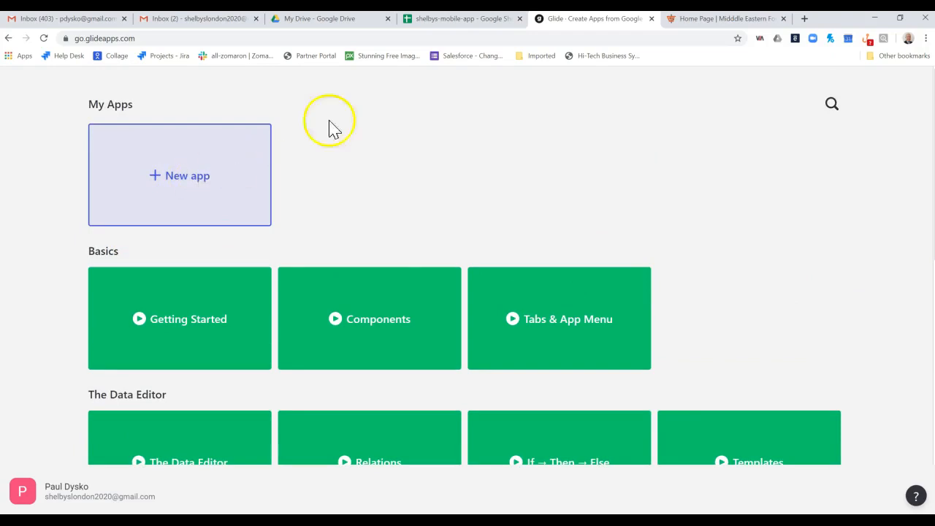
click(434, 21)
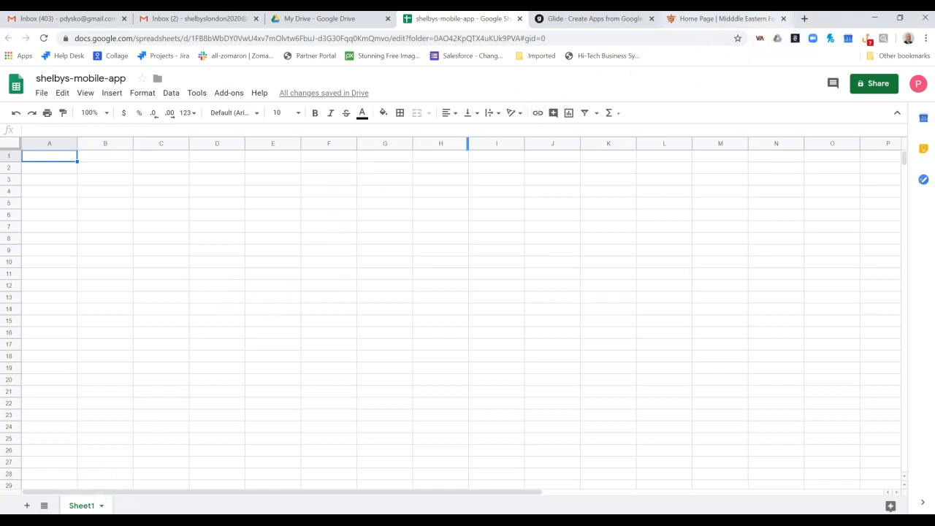
click(729, 21)
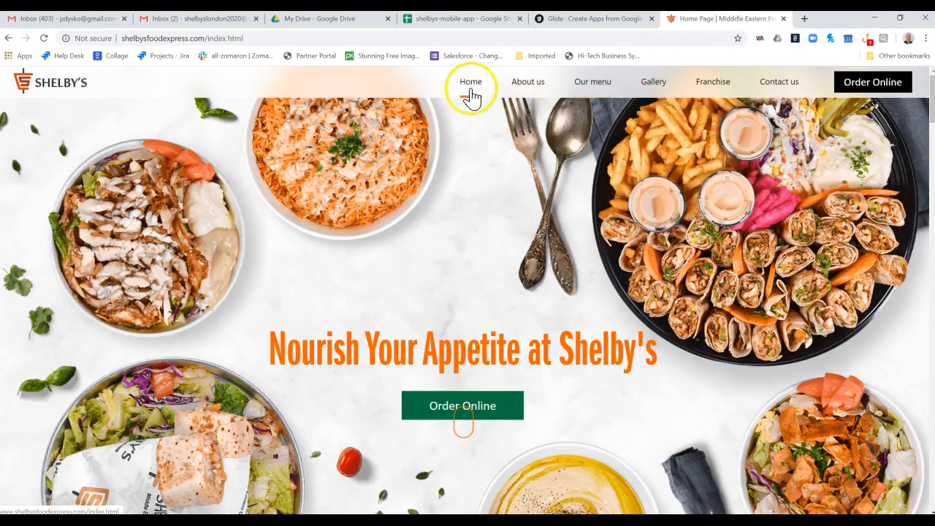
mouse_move(591, 92)
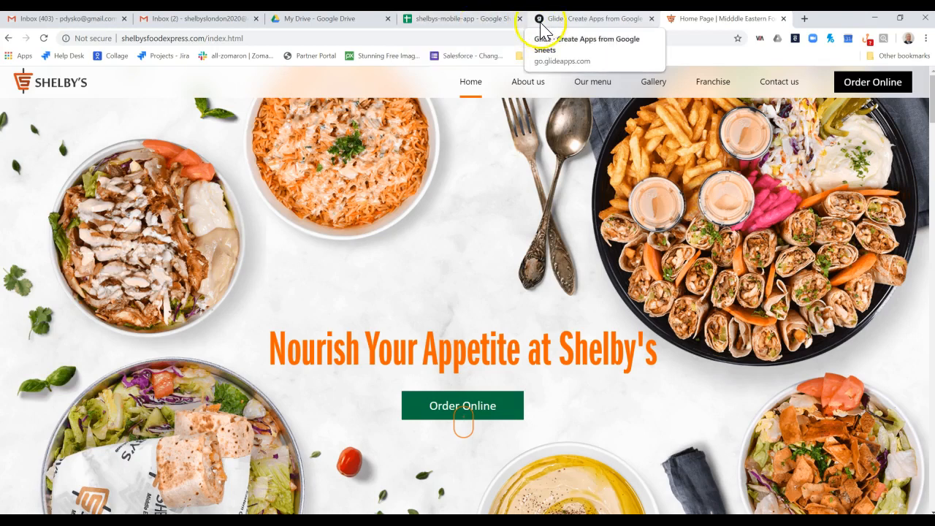
Step: Rename the first sheet to Home and add a second sheet named About Us
click(486, 22)
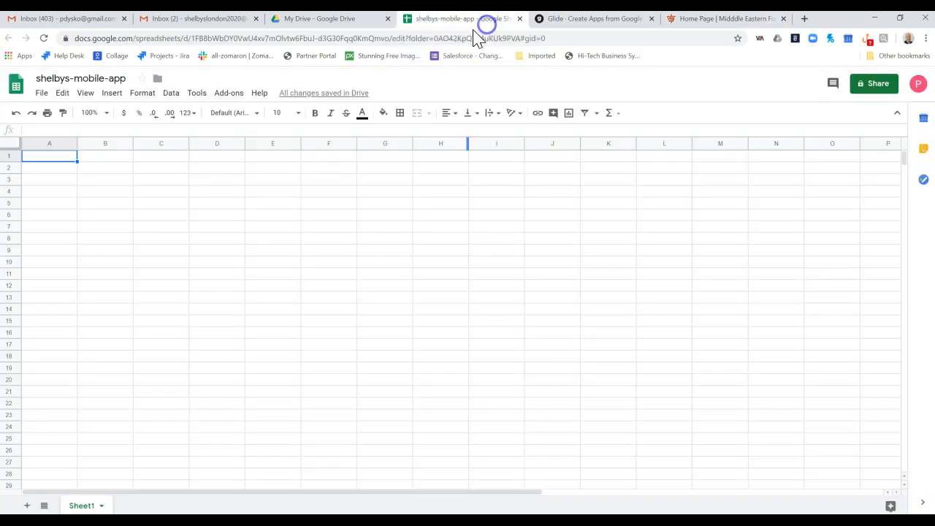
right_click(94, 507)
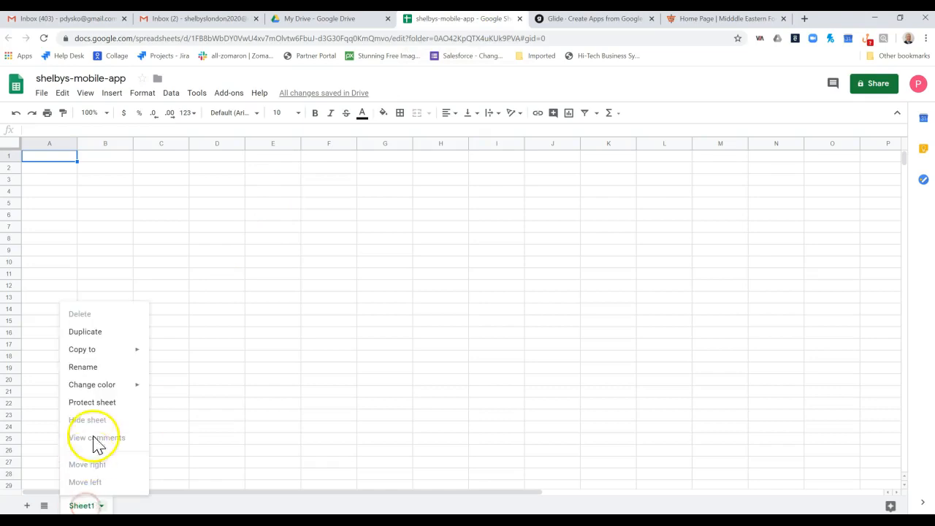
click(103, 367)
text(Home)
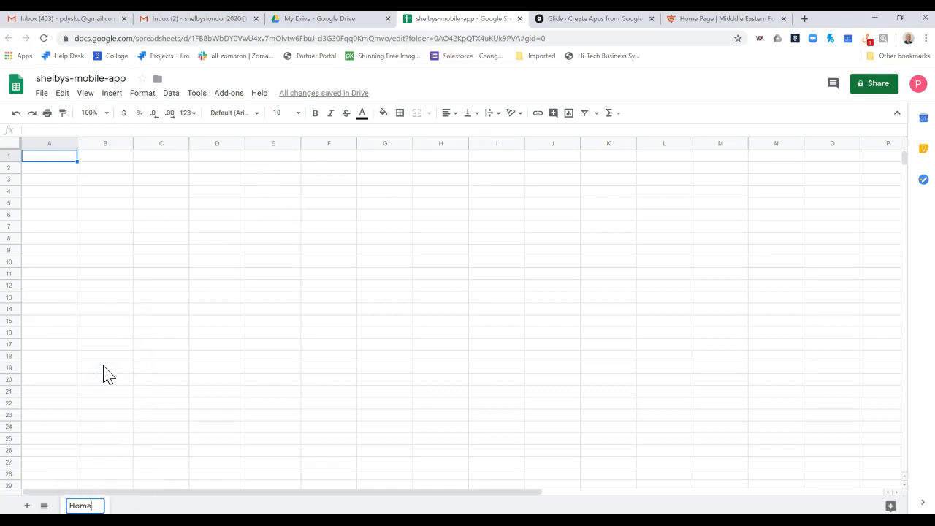
click(27, 505)
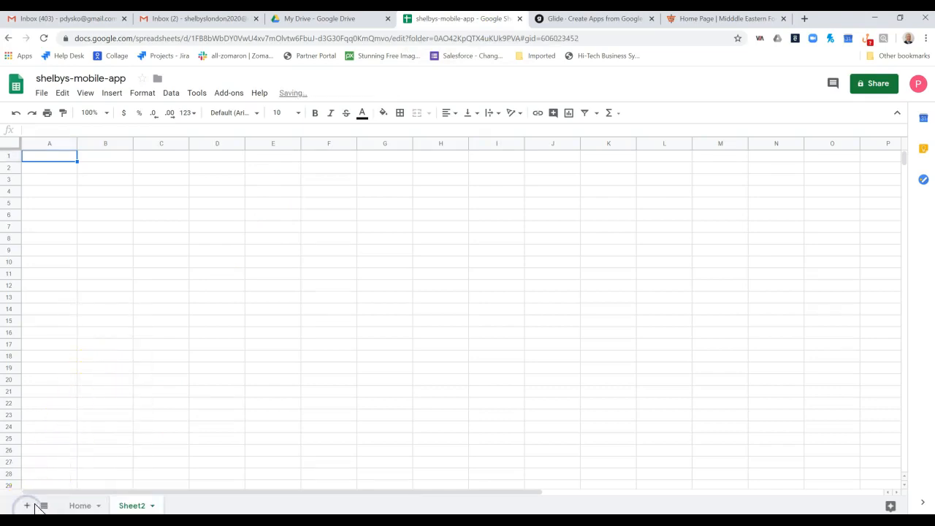
right_click(127, 508)
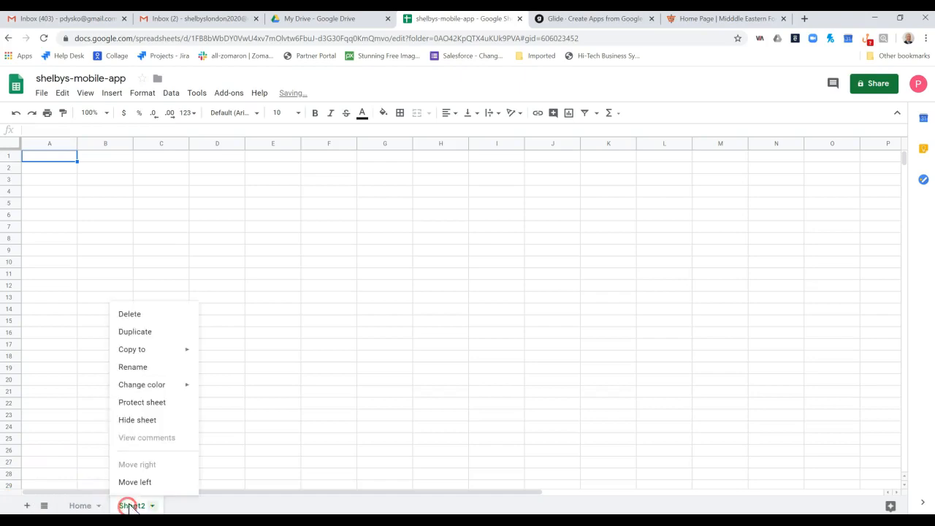
click(159, 367)
text(About Us)
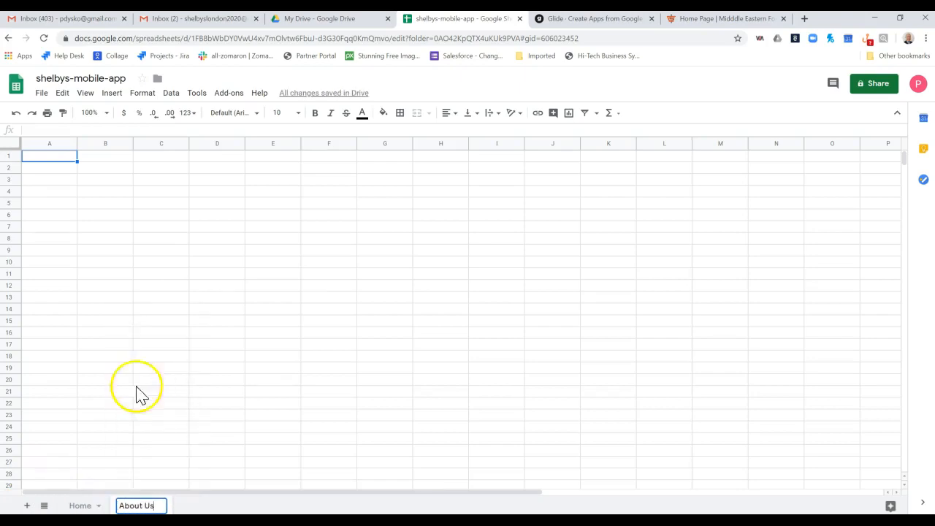
Step: Add two more sheets named Menu and Gallery
click(28, 505)
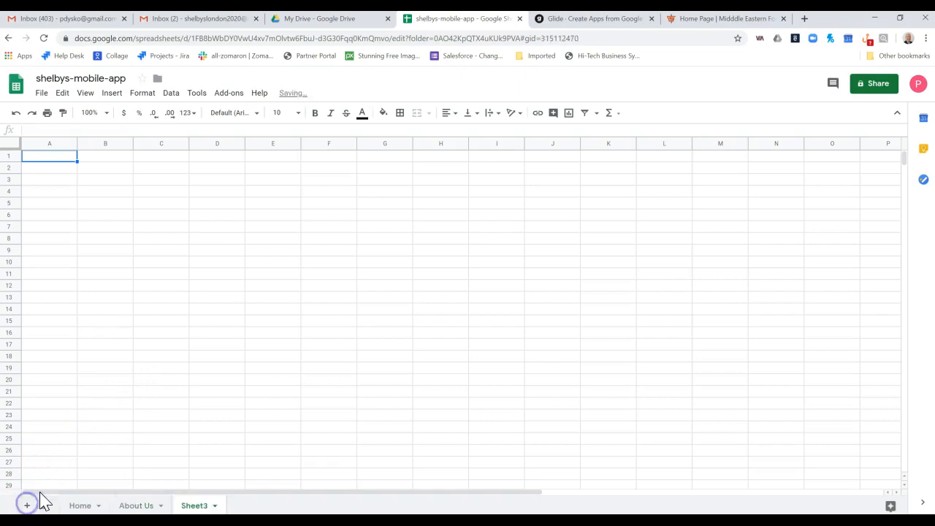
right_click(203, 505)
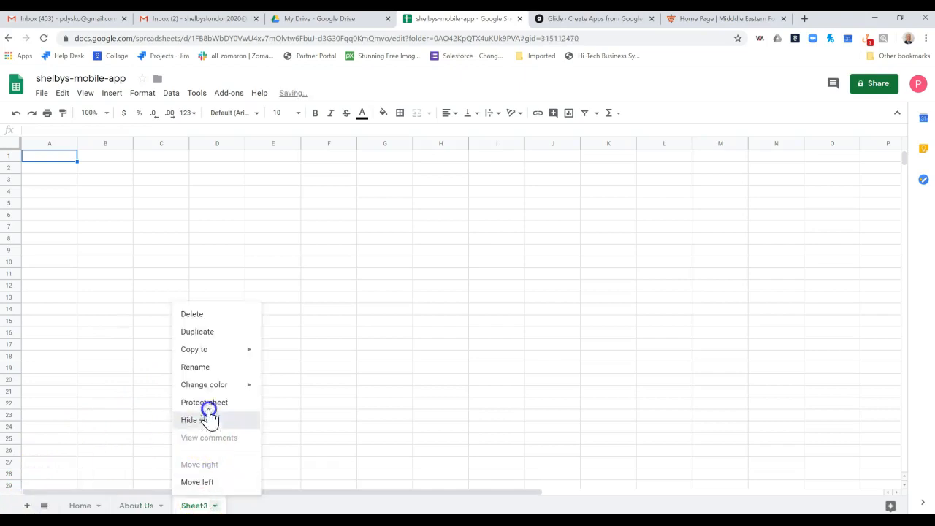
click(210, 368)
text(en)
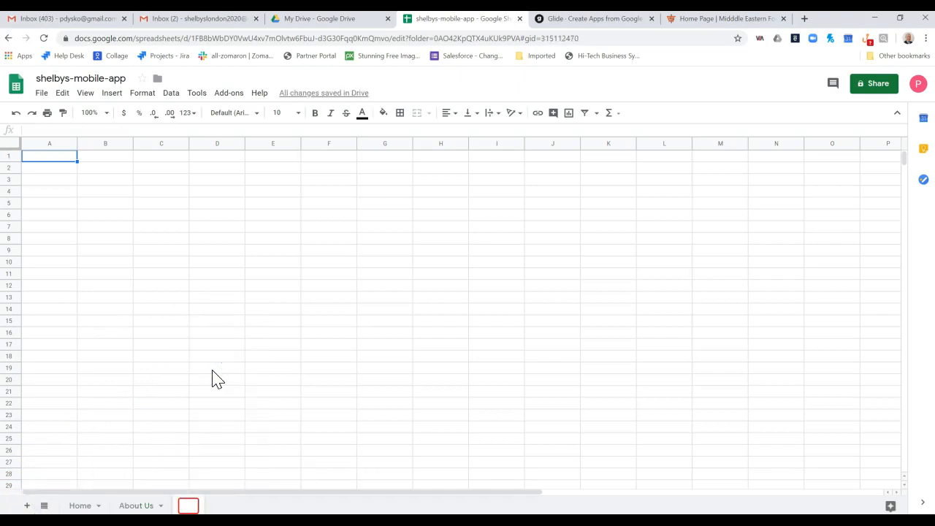
text(u)
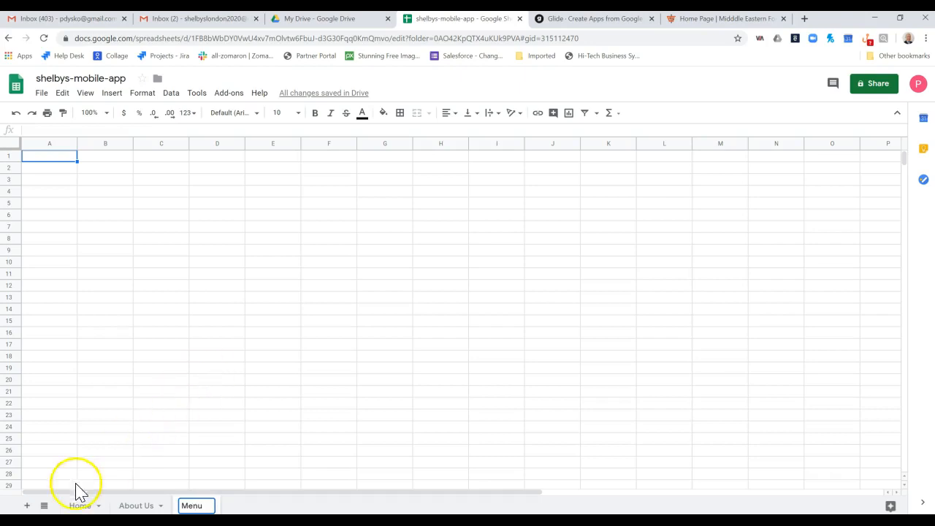
click(27, 506)
right_click(241, 506)
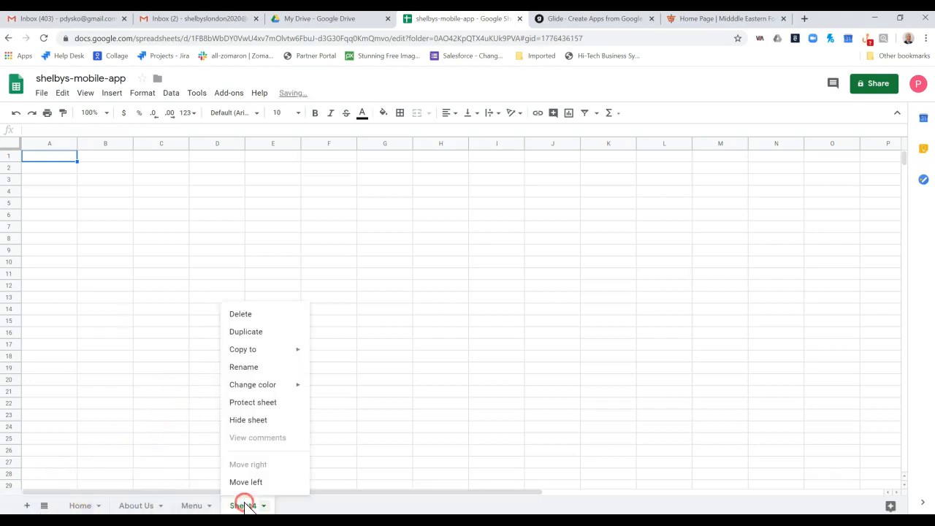
click(258, 365)
text(Galler)
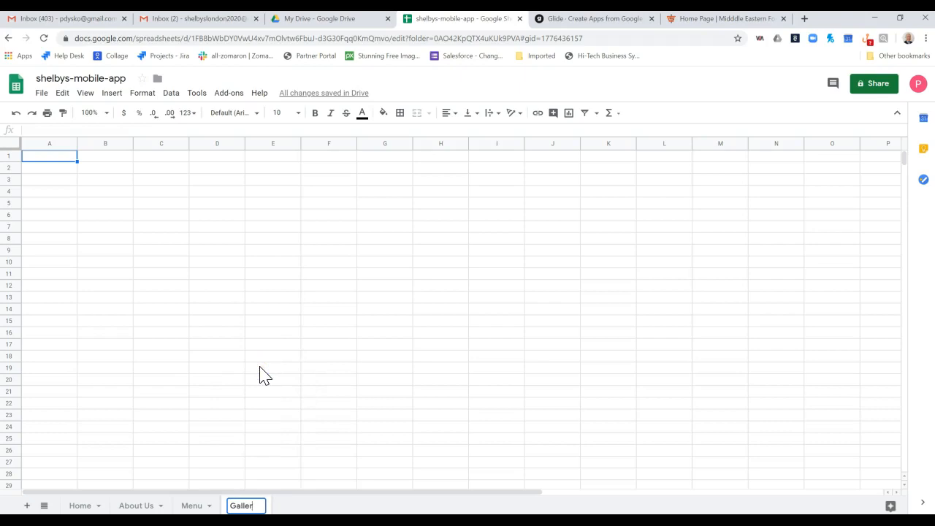
text(y)
key(Return)
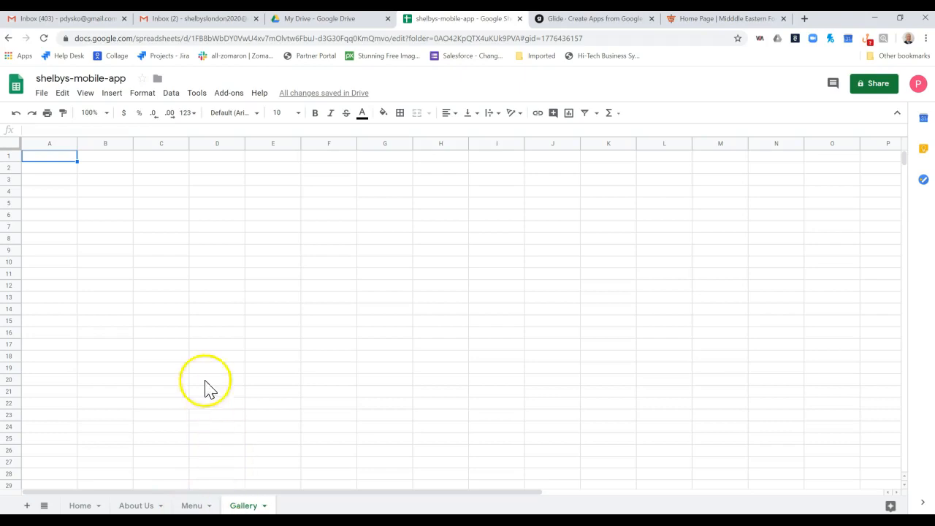
Step: Check each of the four sheets in turn, ending back on Home
click(80, 505)
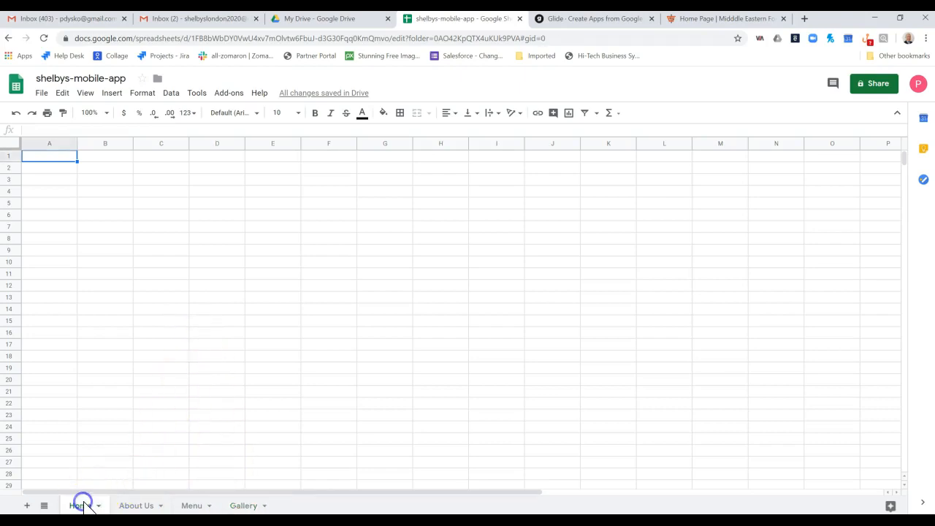
click(127, 506)
click(183, 505)
click(232, 508)
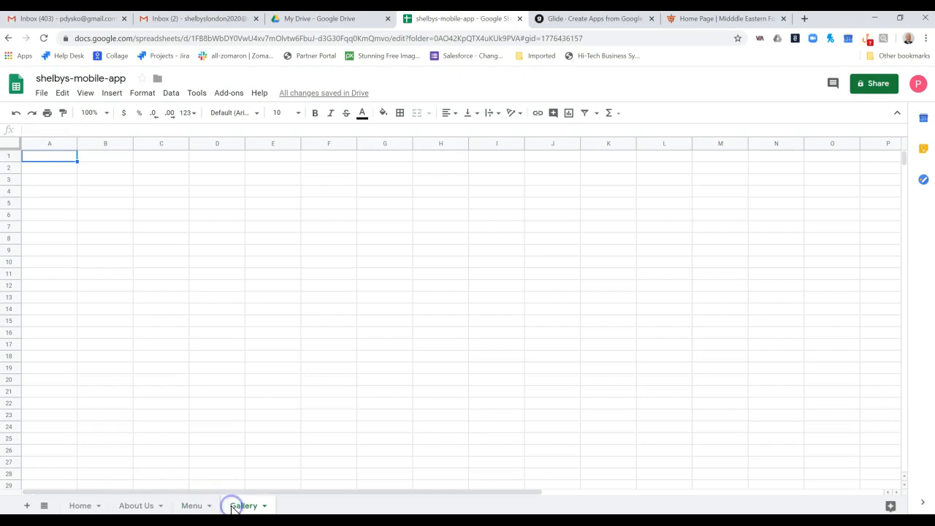
click(78, 505)
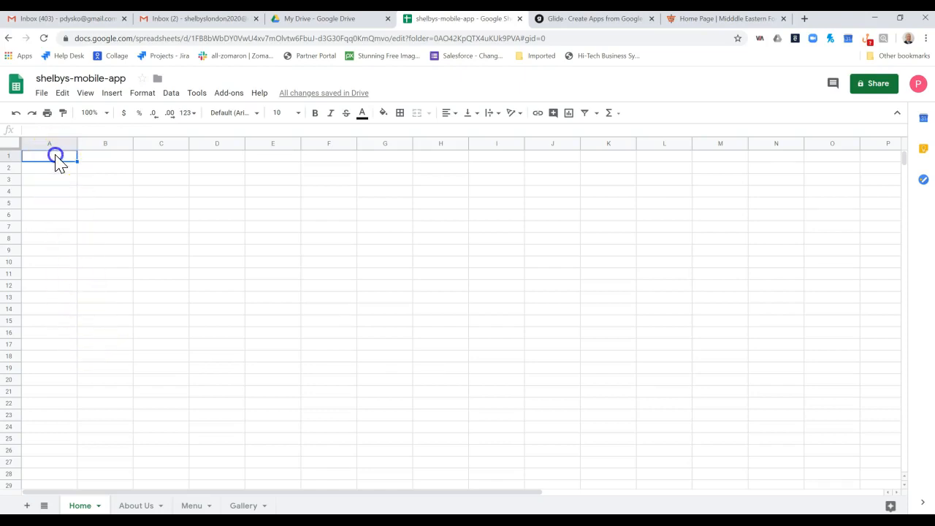
Step: Widen column A and enter a bold Welcome header in A1
click(117, 155)
click(60, 156)
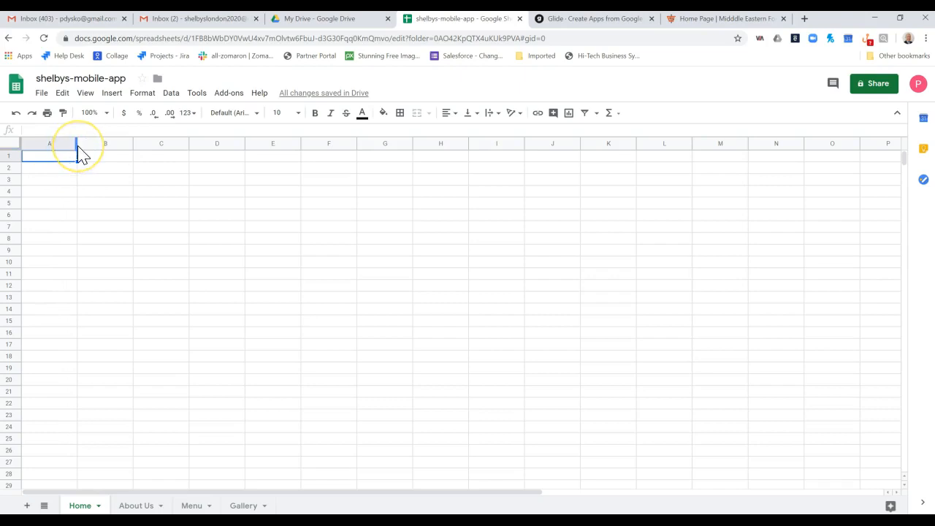
drag(77, 146, 138, 145)
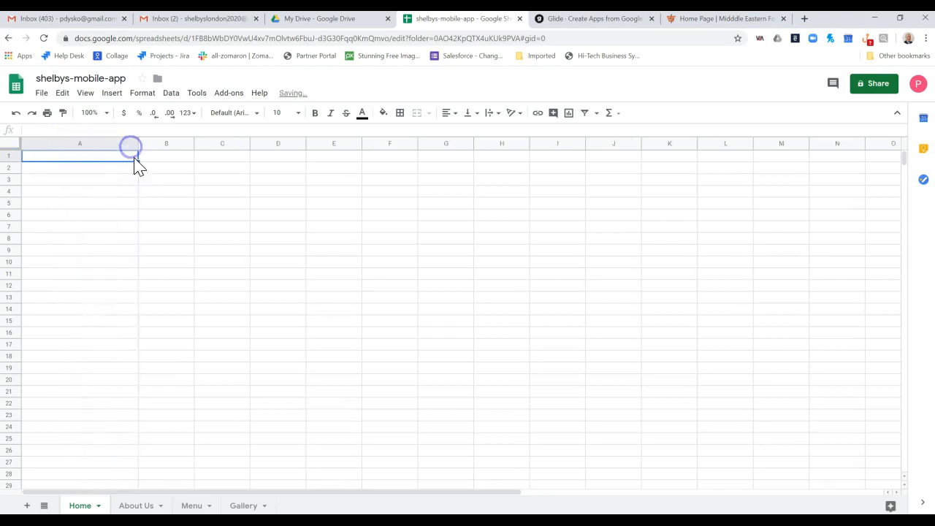
click(113, 158)
text(Welcome)
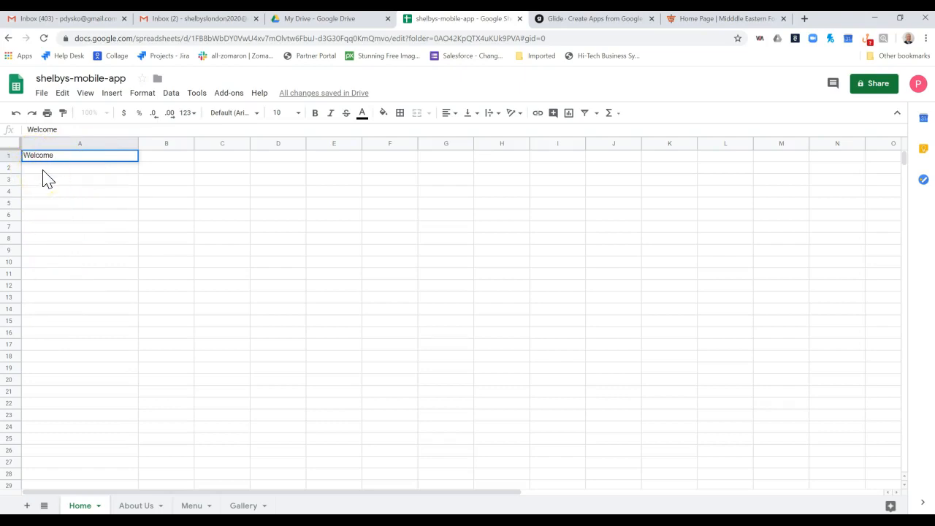
key(Tab)
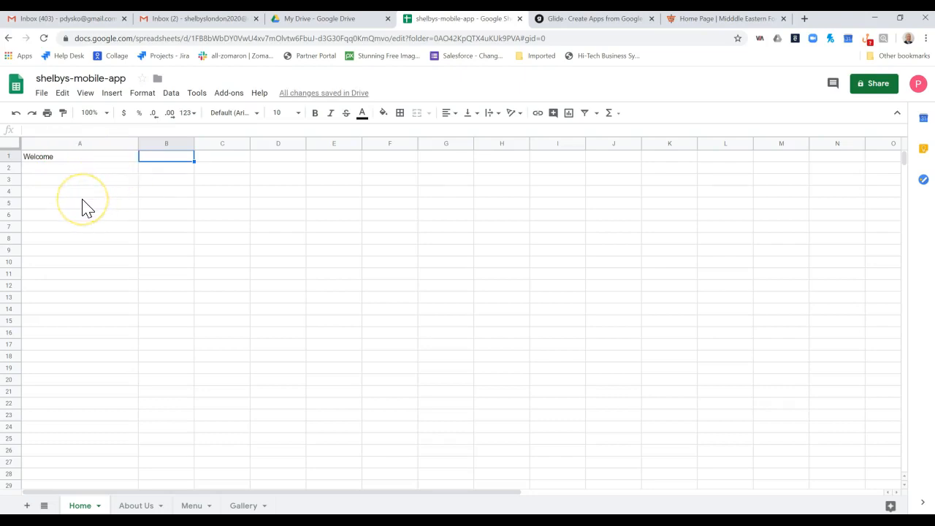
click(64, 160)
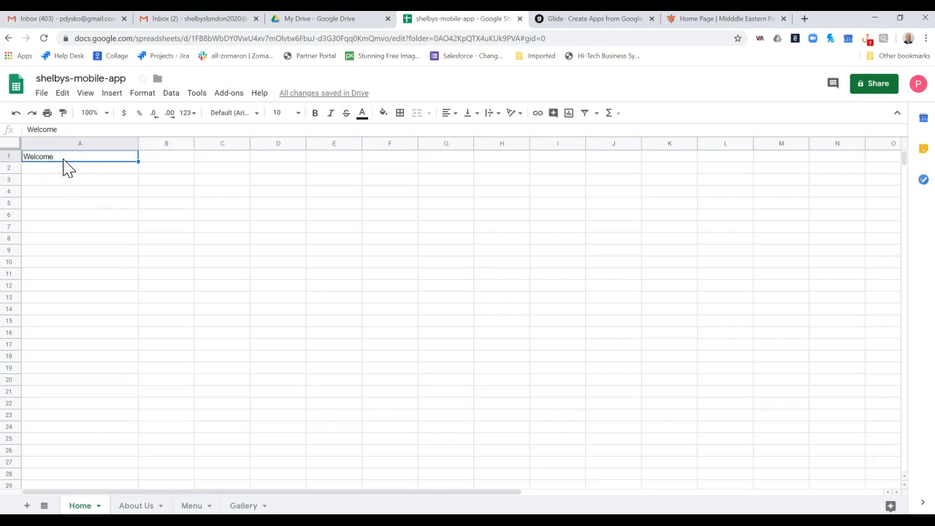
key(ctrl+b)
Step: Enter the header Image in B1 and make it bold
click(92, 170)
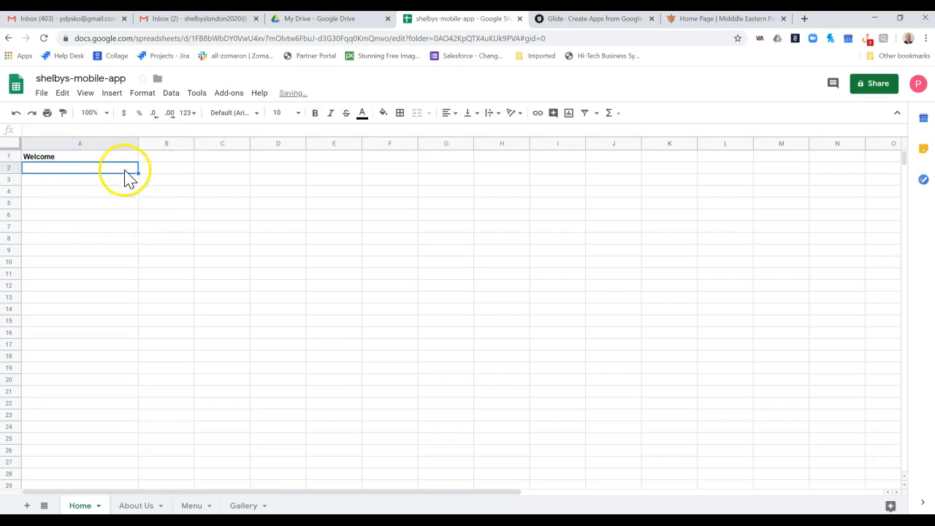
click(158, 160)
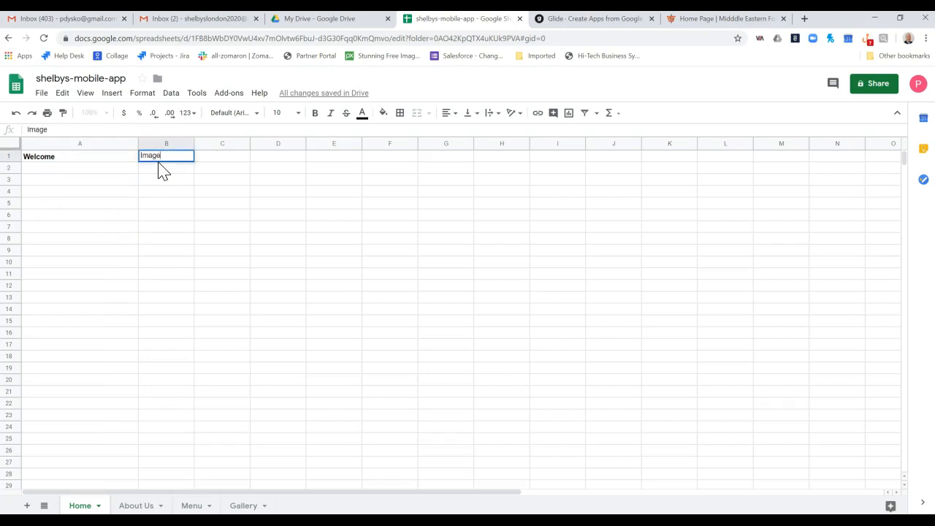
key(Return)
click(156, 160)
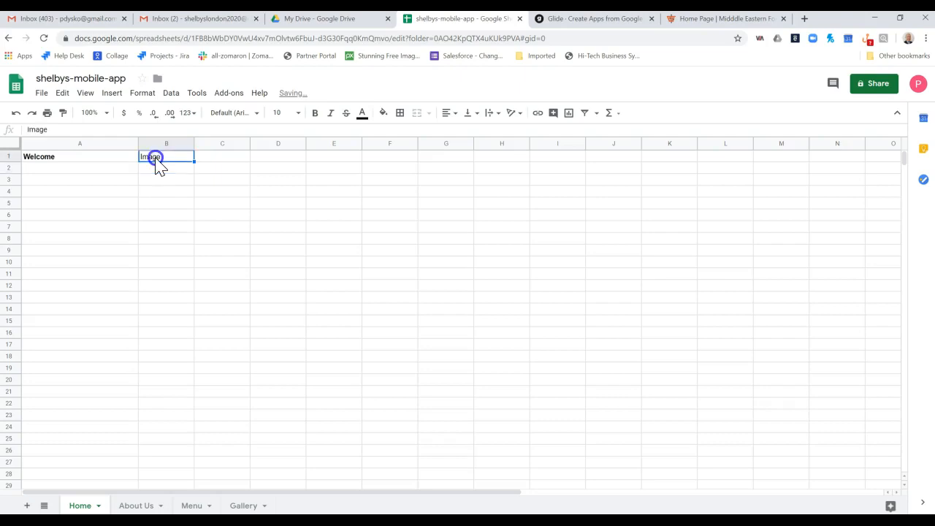
click(133, 169)
click(142, 170)
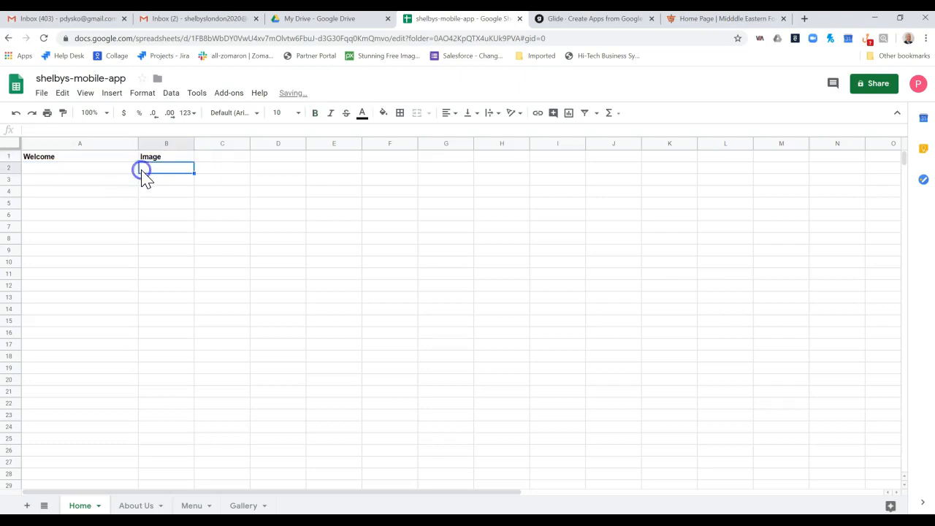
click(118, 171)
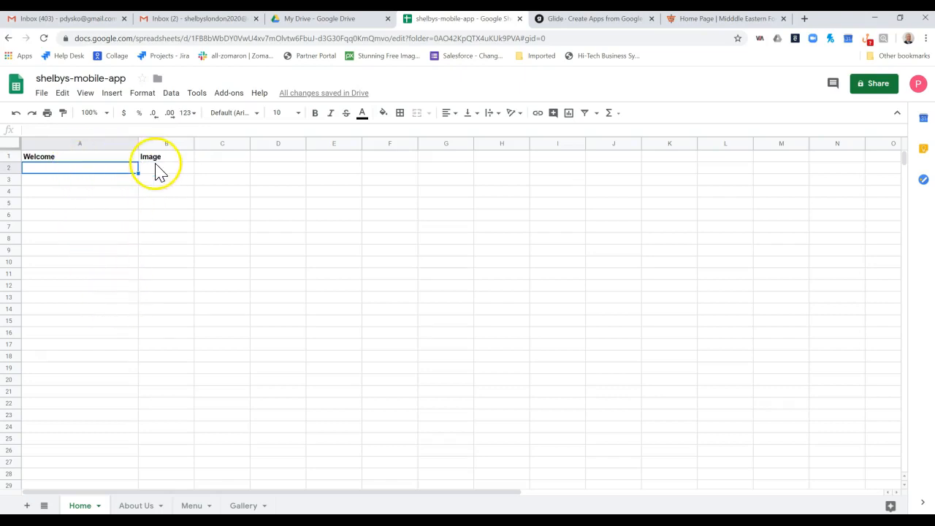
Step: Enter the About Us heading in cell A1 of the About Us sheet
click(128, 505)
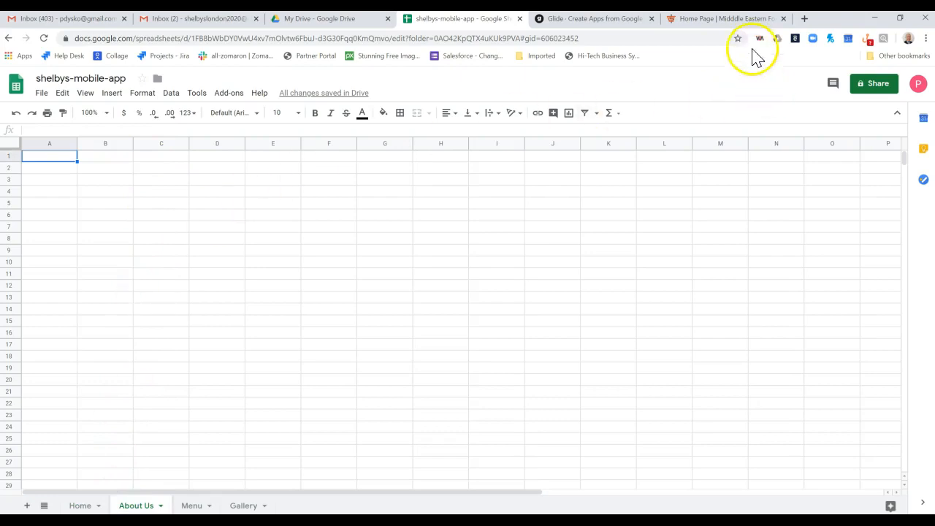
click(743, 19)
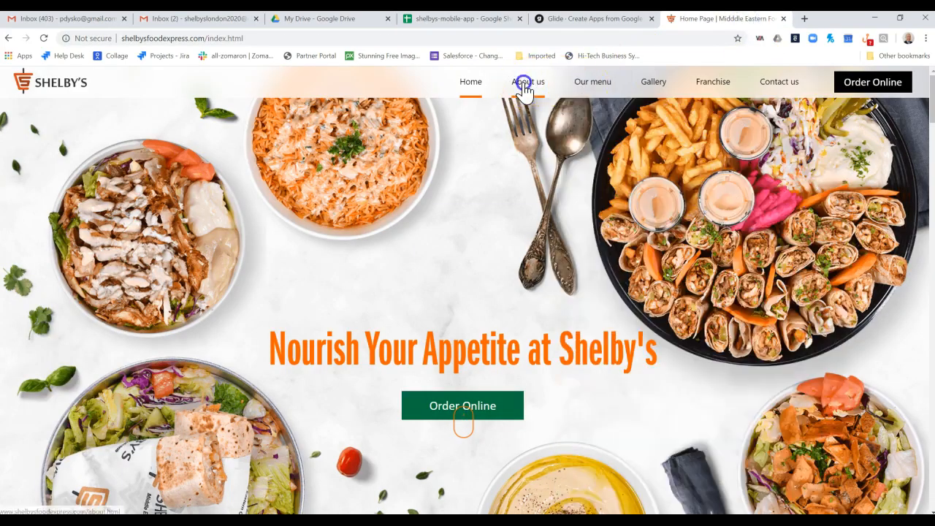
click(523, 83)
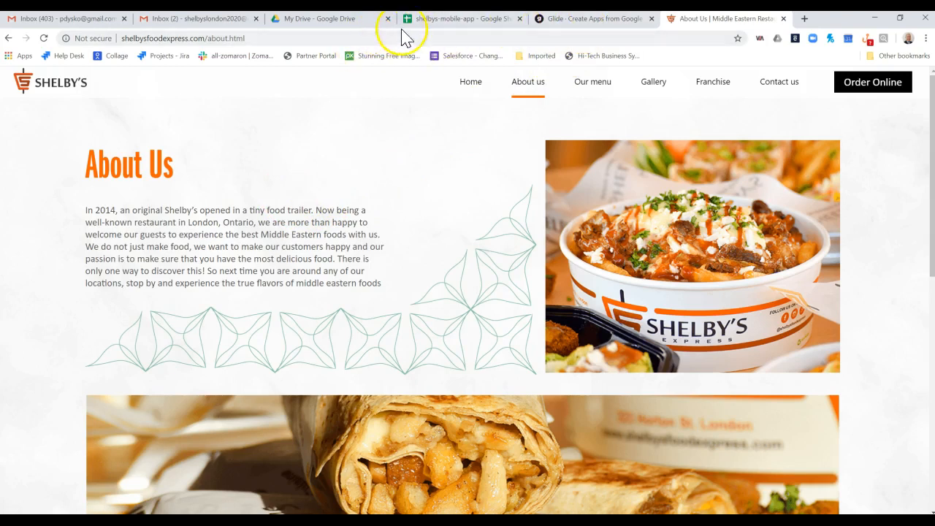
click(442, 21)
click(65, 157)
text(About Us)
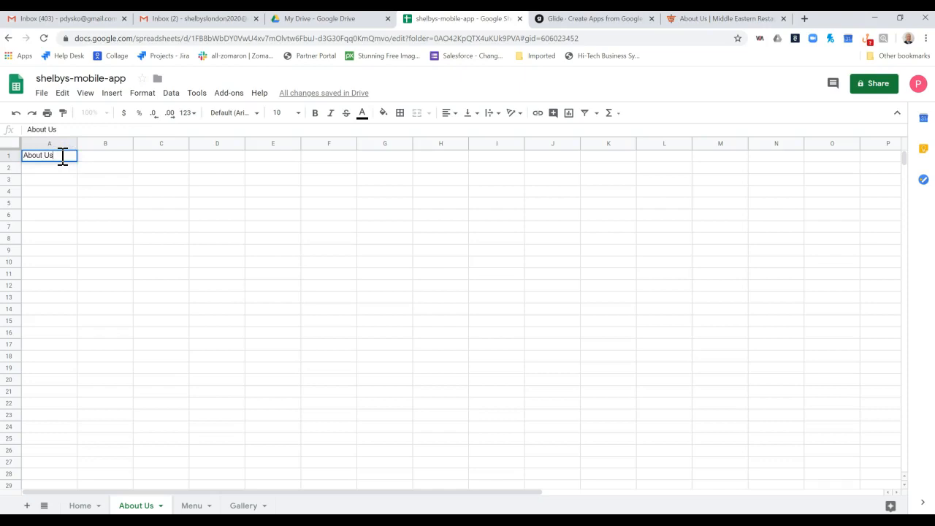
key(Return)
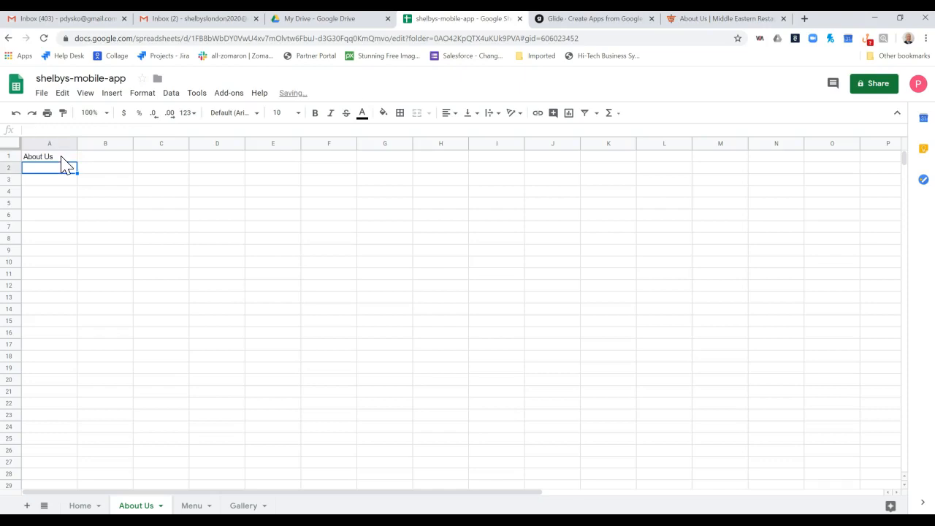
Step: Copy the About Us paragraph from Shelby's website and paste it into cell A2
click(753, 22)
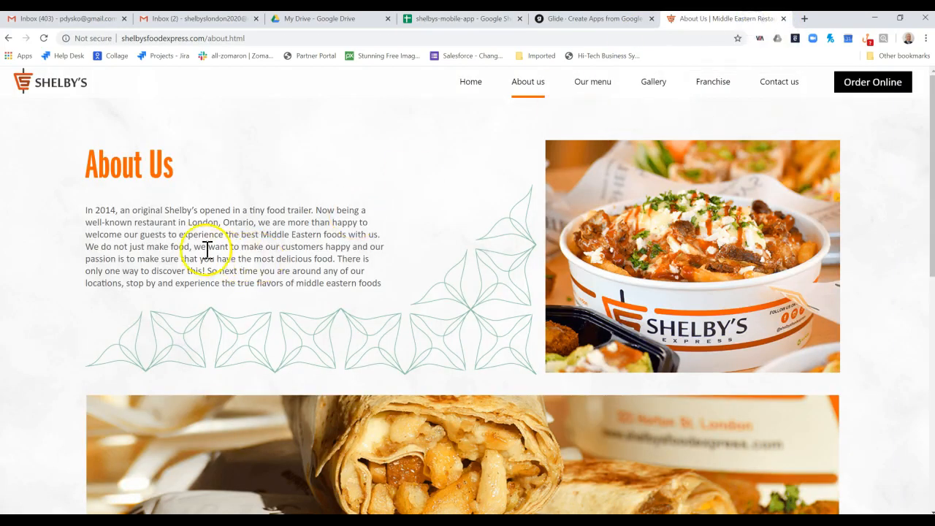
drag(86, 211, 390, 286)
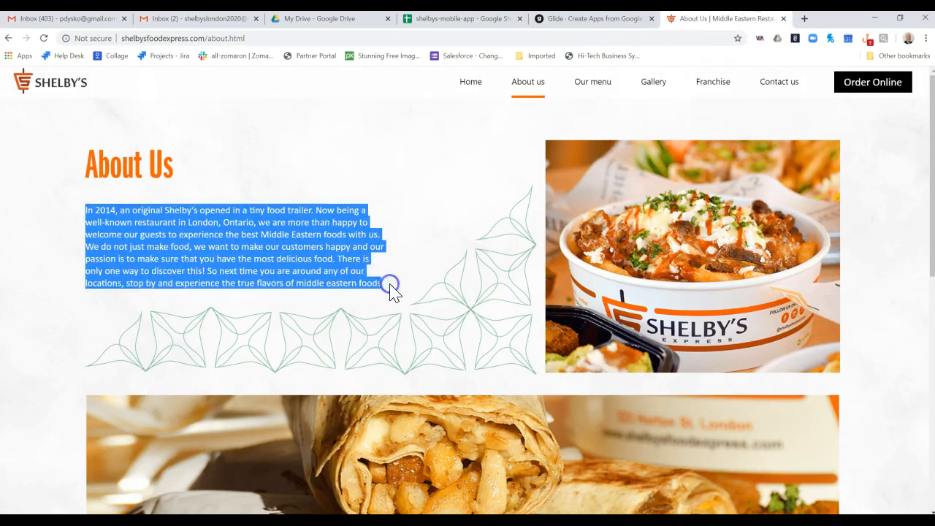
click(499, 22)
click(554, 21)
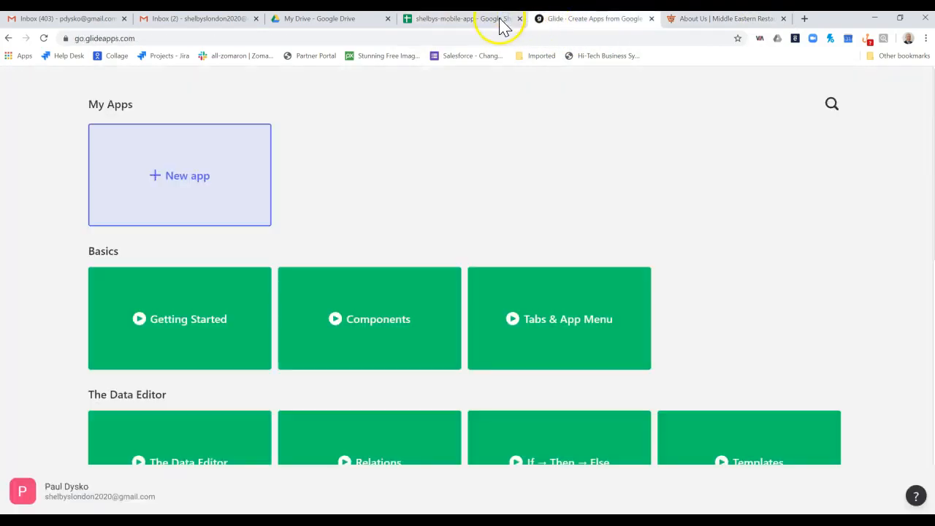
click(417, 22)
click(59, 168)
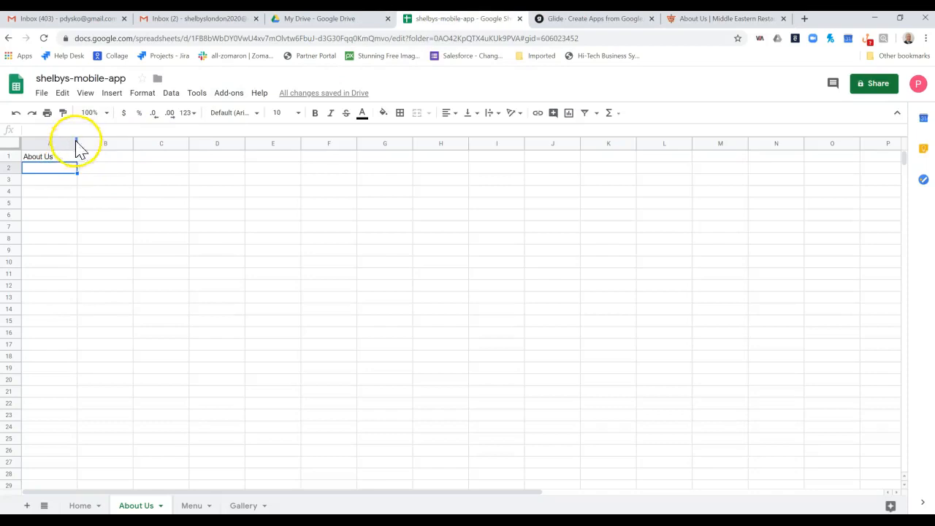
key(ctrl+v)
key(Return)
Step: Wrap the paragraph in A2 and widen column A so the cell is wider and shorter
click(55, 156)
click(49, 171)
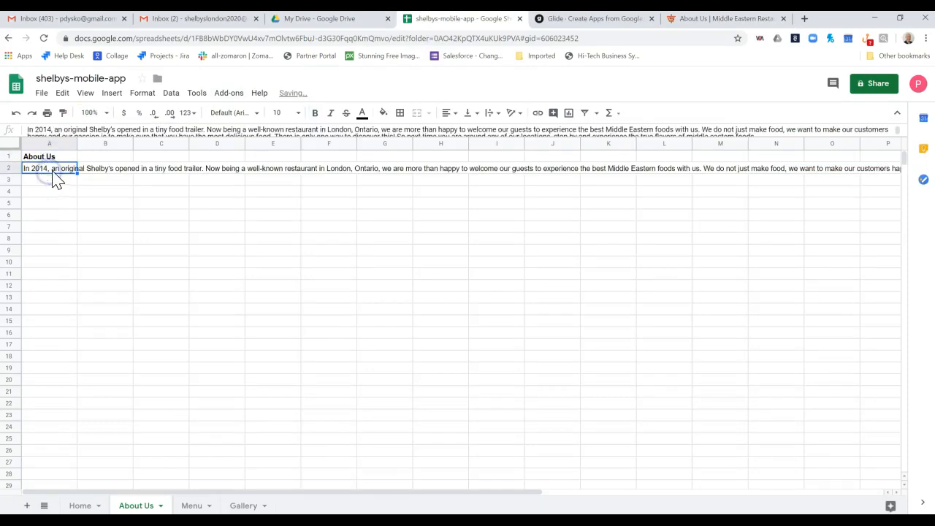
click(500, 115)
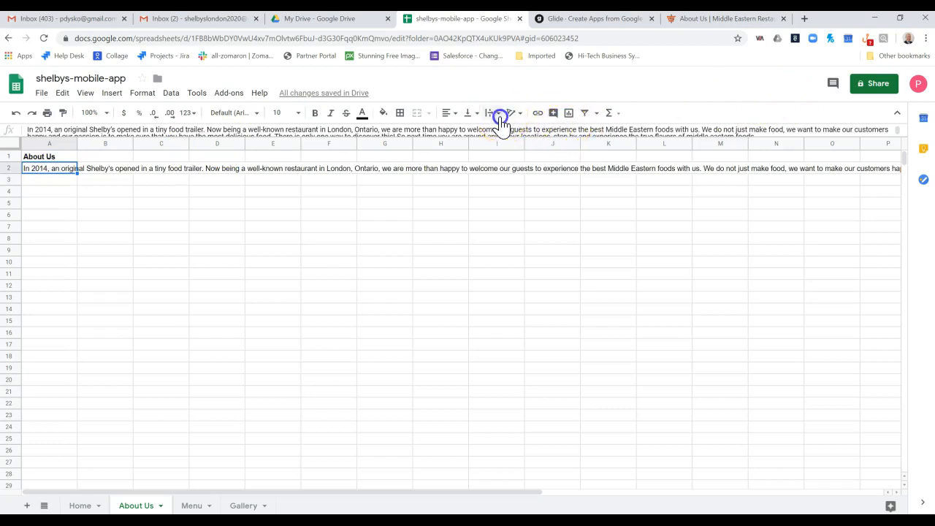
click(502, 130)
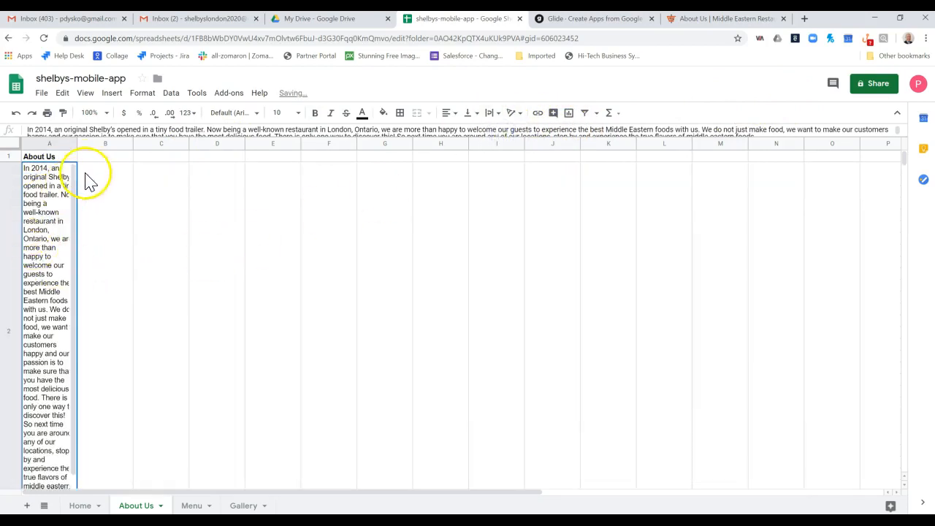
drag(76, 144, 150, 144)
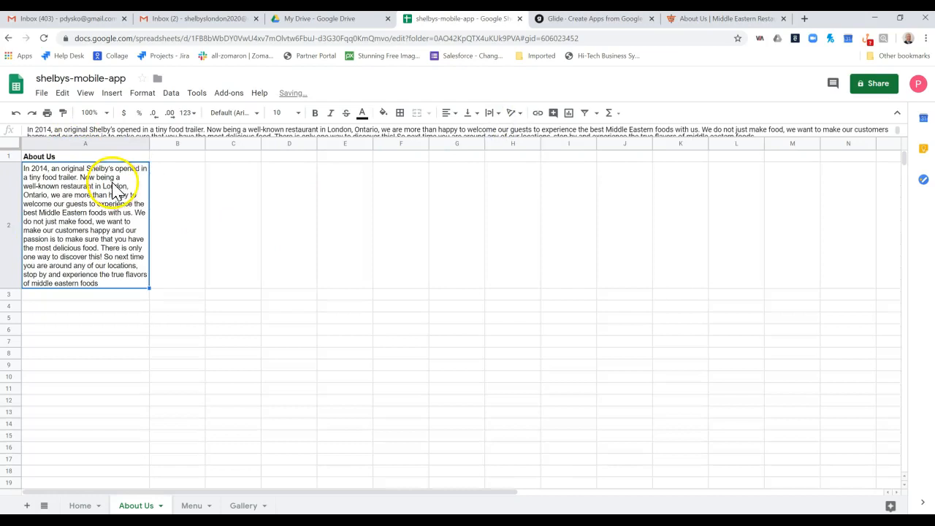
click(211, 229)
click(180, 185)
click(172, 155)
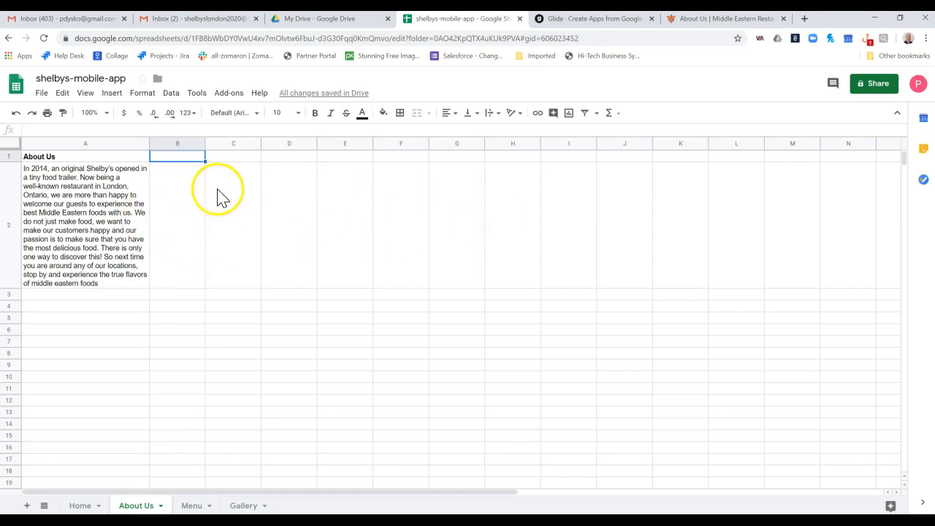
click(720, 18)
Step: Add a Location heading in cell B1 beside About Us
click(925, 274)
drag(925, 274, 922, 73)
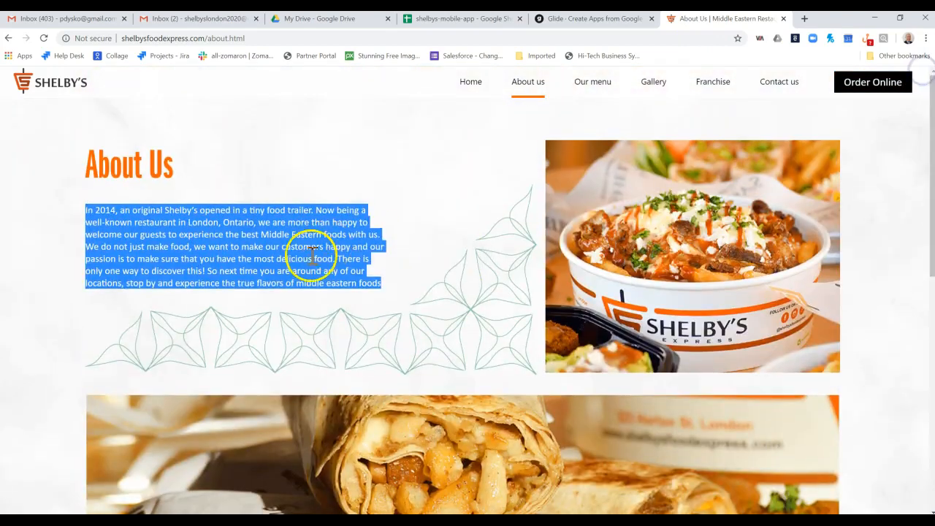
click(450, 24)
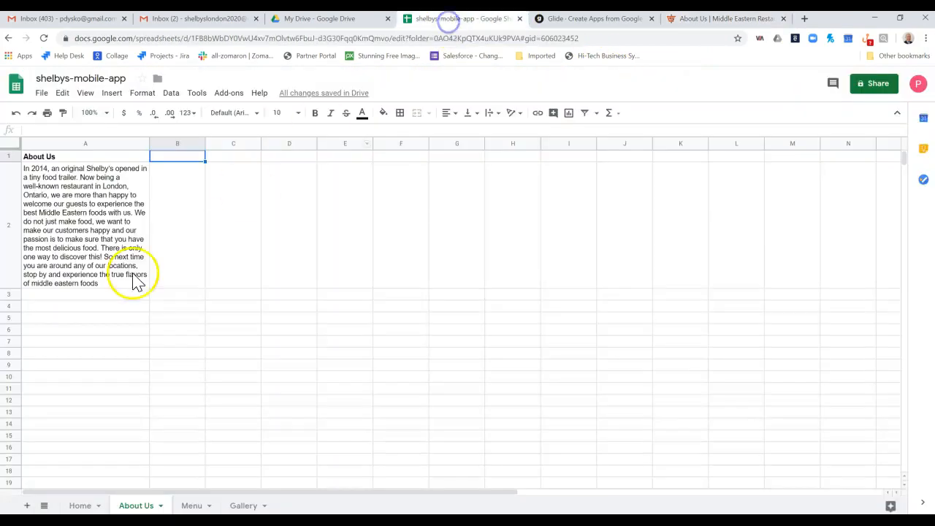
click(195, 219)
click(186, 158)
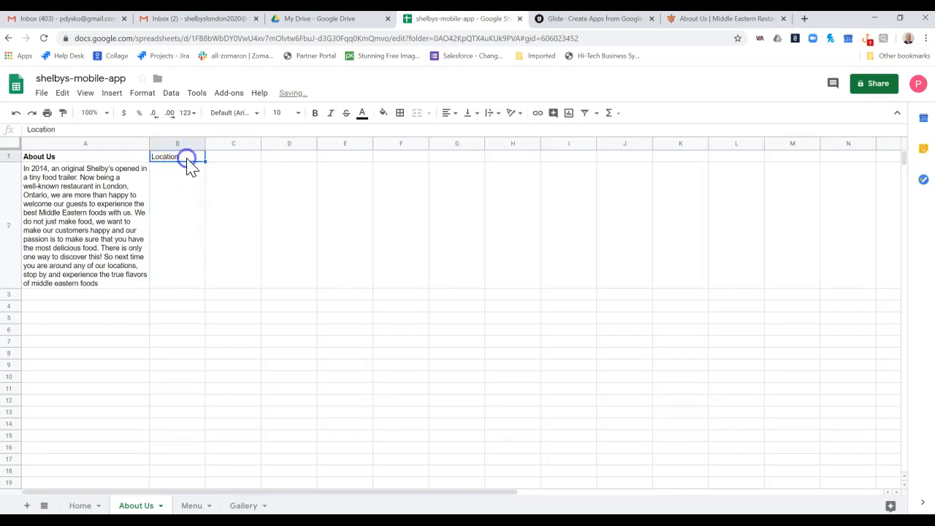
click(187, 176)
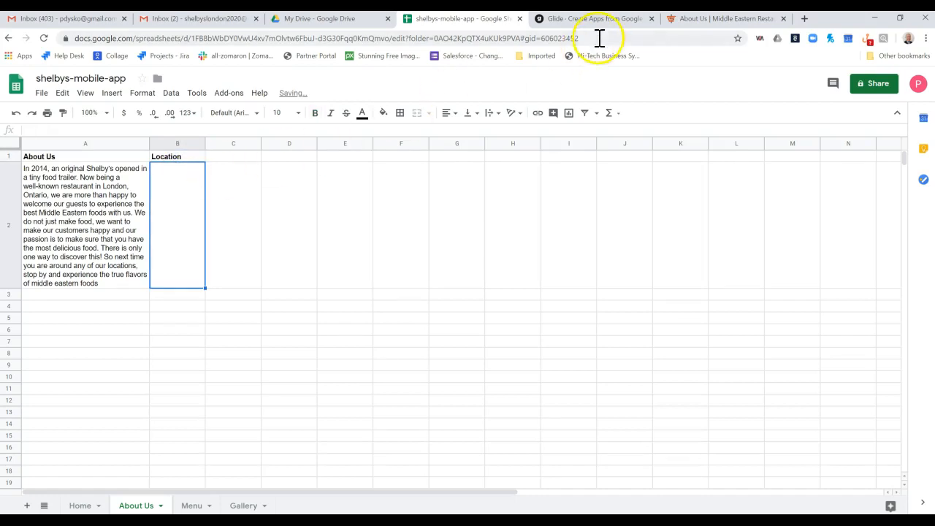
Step: Copy the Horton Street East address from Shelby's Contact Us page
click(701, 19)
click(778, 86)
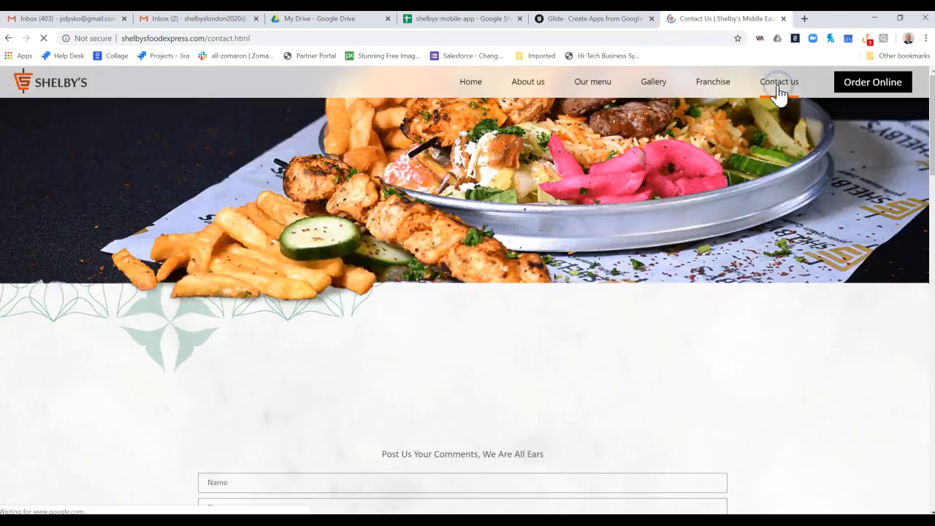
scroll(932, 128, down, 10)
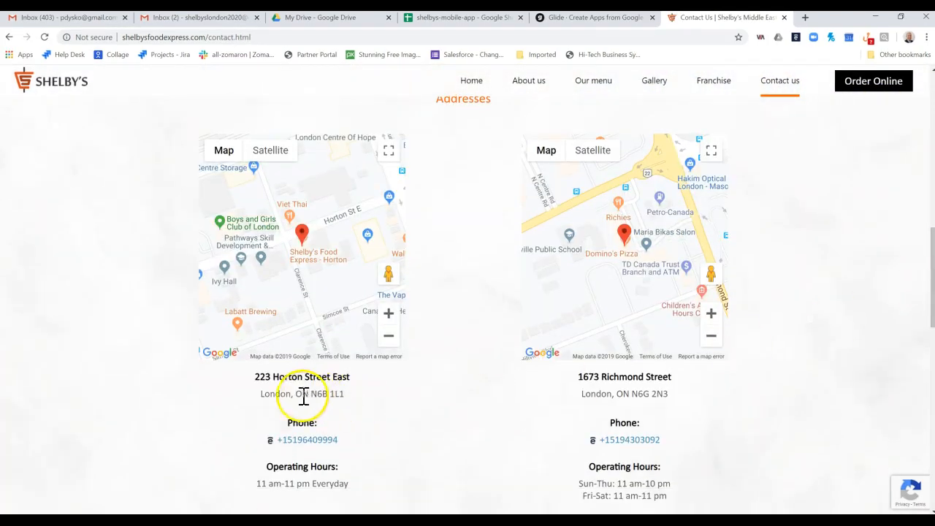
click(253, 378)
drag(253, 378, 350, 402)
key(ctrl+c)
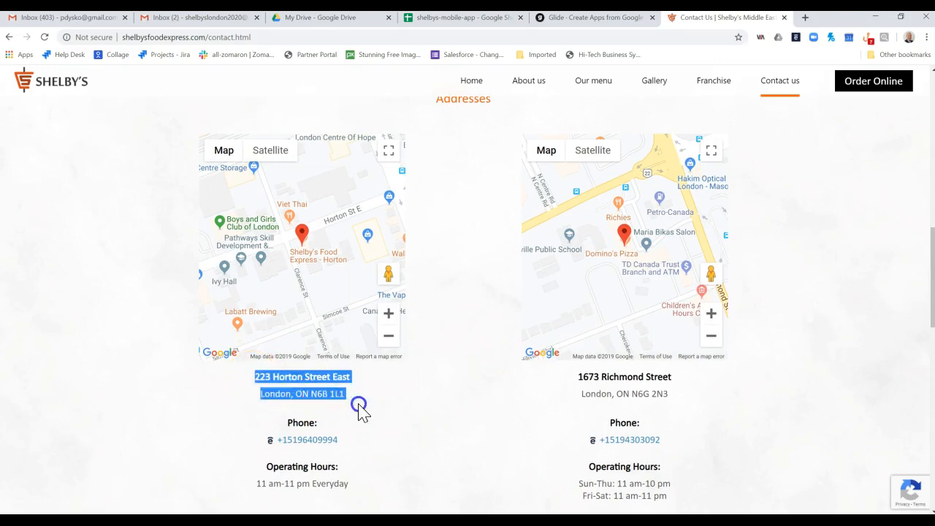
Step: Paste the Horton Street East address into B2, top-align it, and widen column B
click(420, 17)
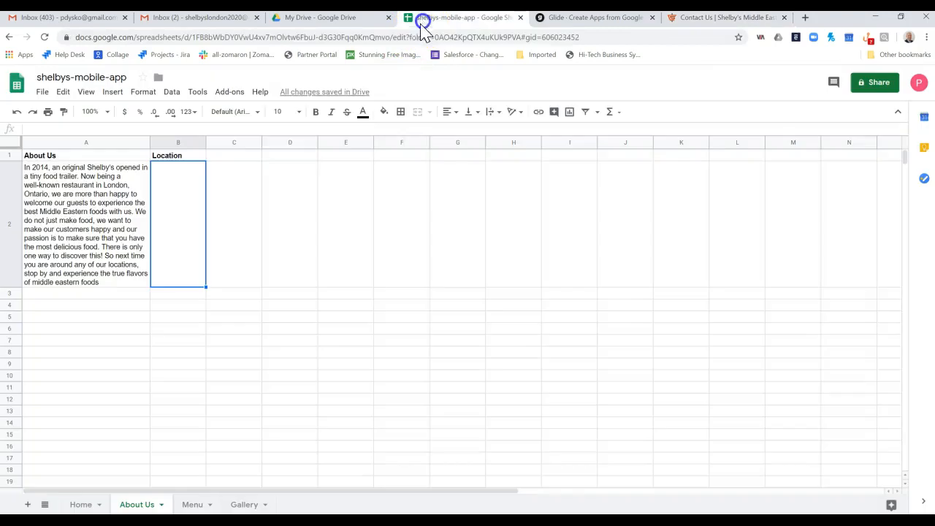
double_click(192, 180)
key(ctrl+v)
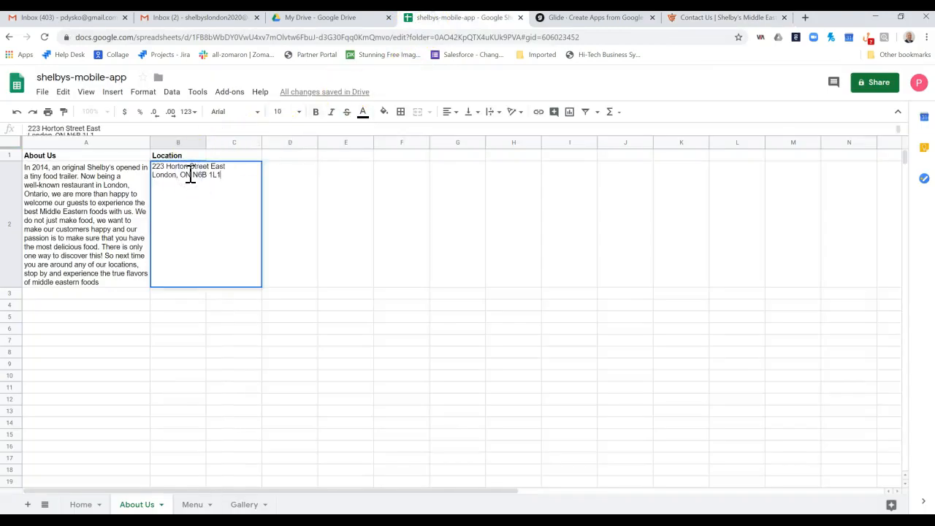
key(Return)
click(180, 181)
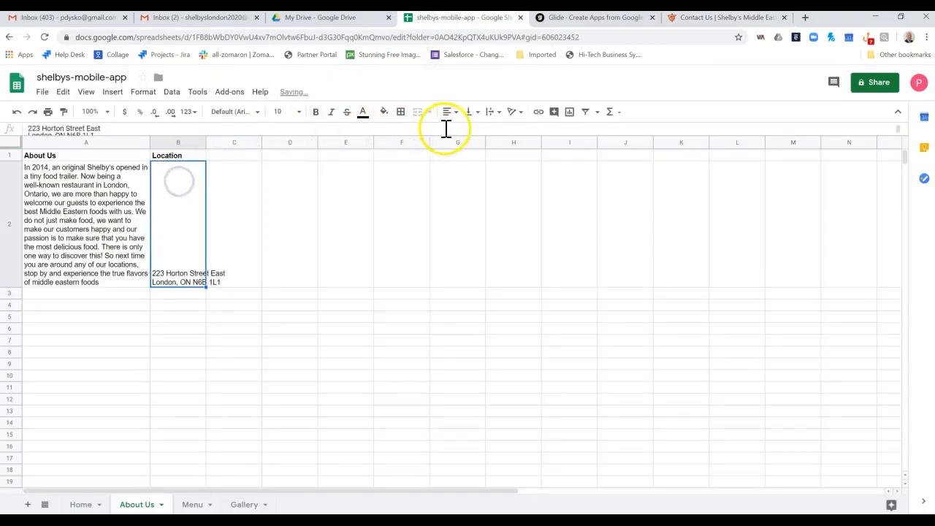
click(476, 114)
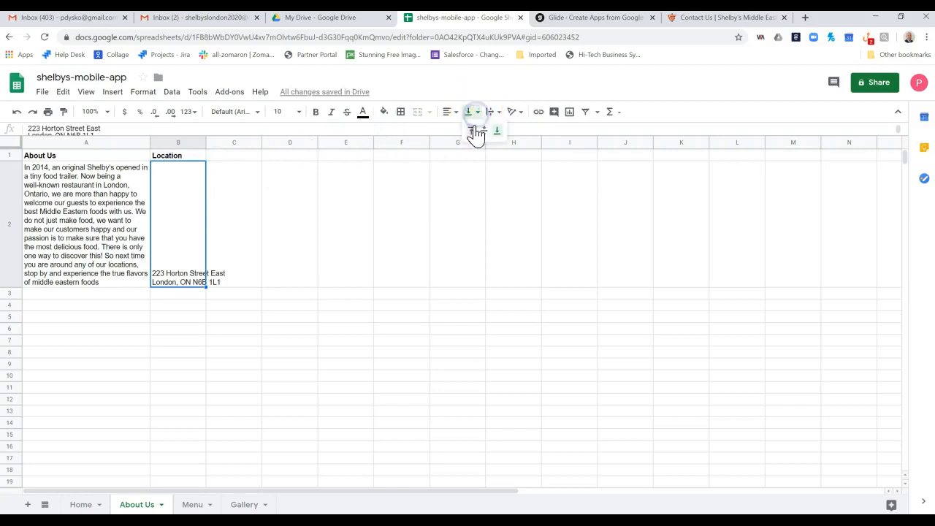
click(473, 130)
drag(207, 142, 240, 144)
Step: Enter the Phone heading in cell C1
click(263, 157)
text(P)
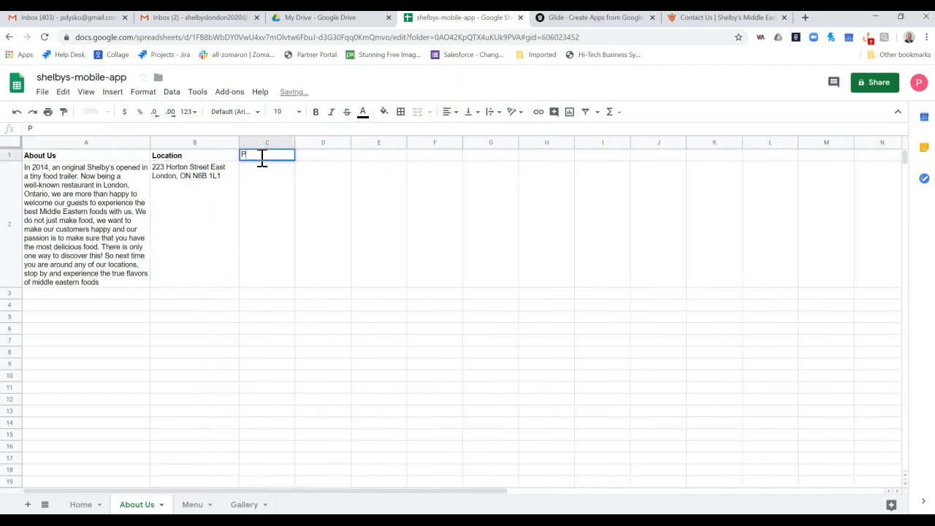
text(hone)
key(Tab)
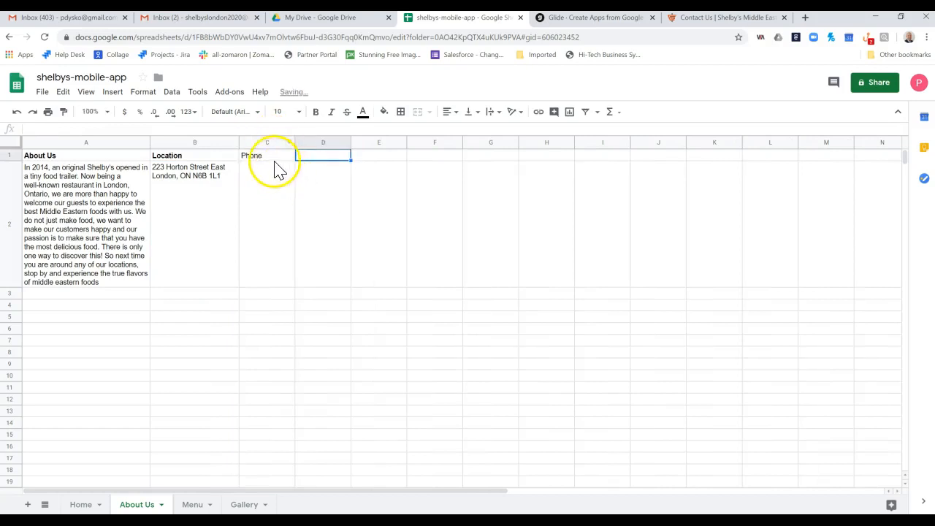
click(270, 156)
click(323, 156)
Step: Copy the restaurant's phone number from the Contact Us page into cell C2
click(716, 22)
click(391, 438)
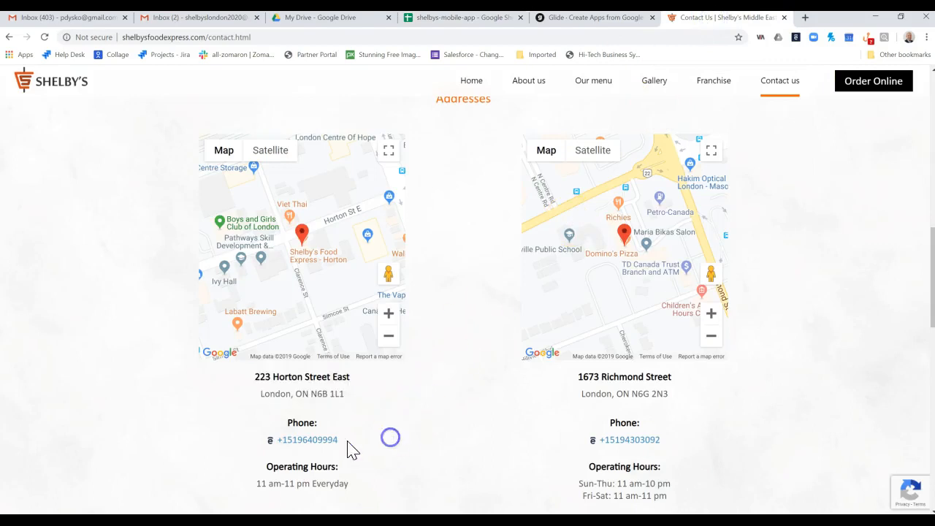
drag(353, 442, 288, 443)
key(ctrl+c)
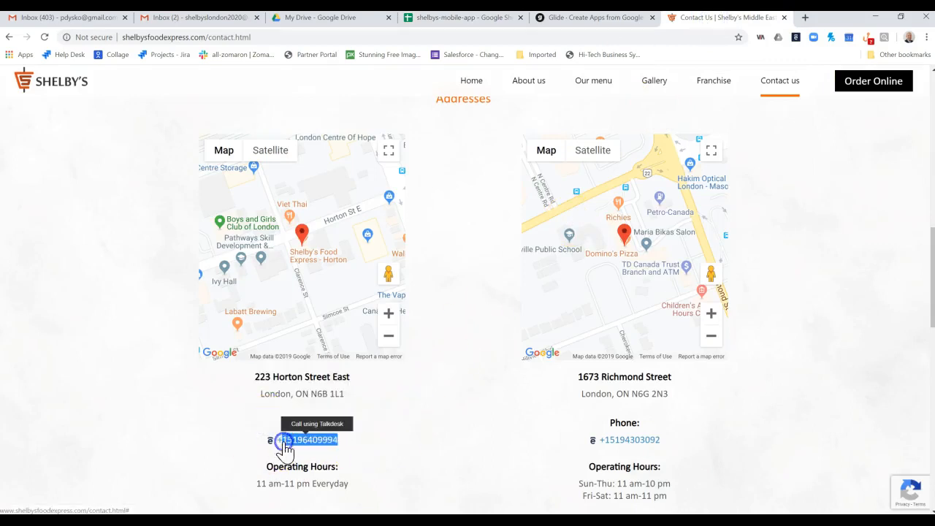
click(460, 16)
click(263, 179)
key(ctrl+v)
key(Return)
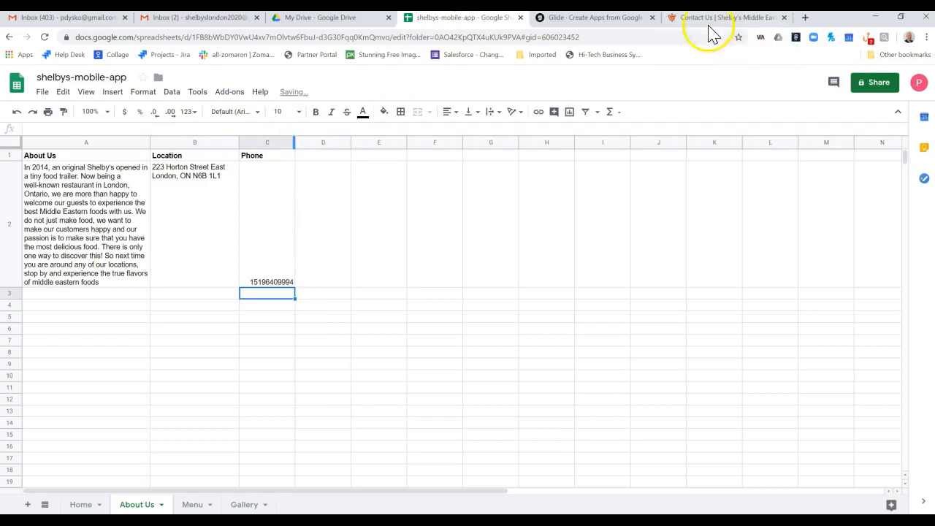
Step: Add a bold Operating Hours heading in D1, correcting its spelling
click(334, 158)
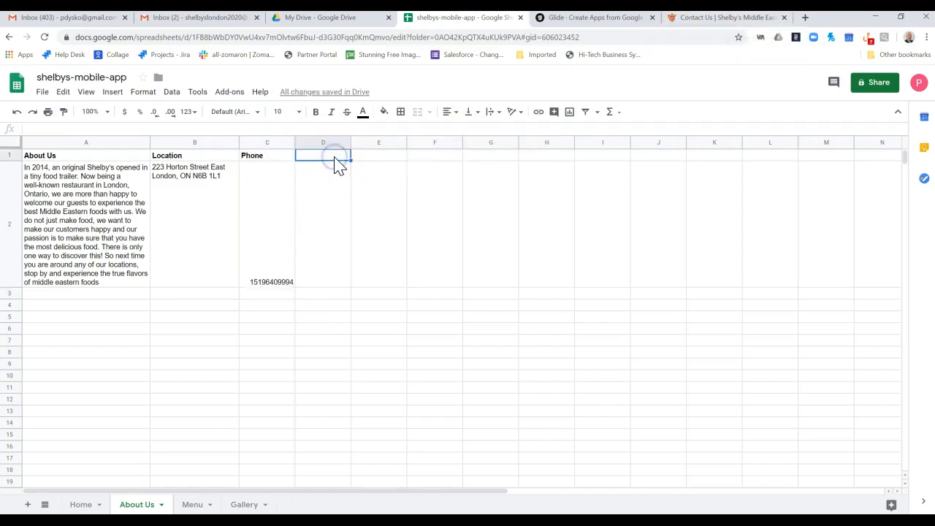
text(Operating Hors)
key(Return)
click(334, 157)
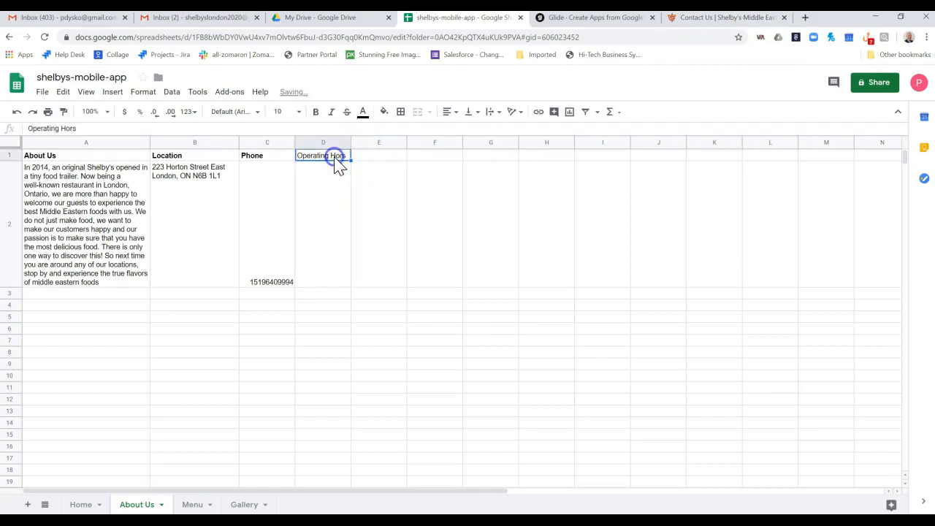
click(125, 128)
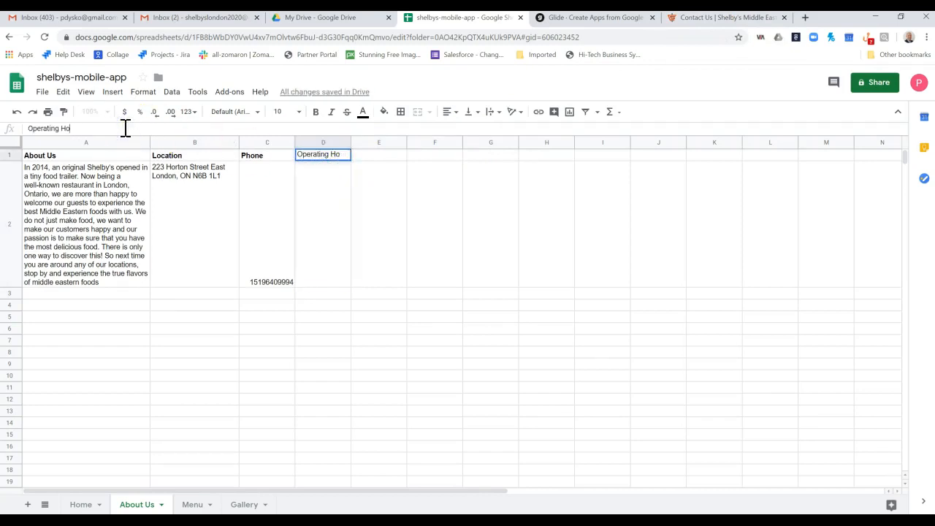
text(s)
key(Return)
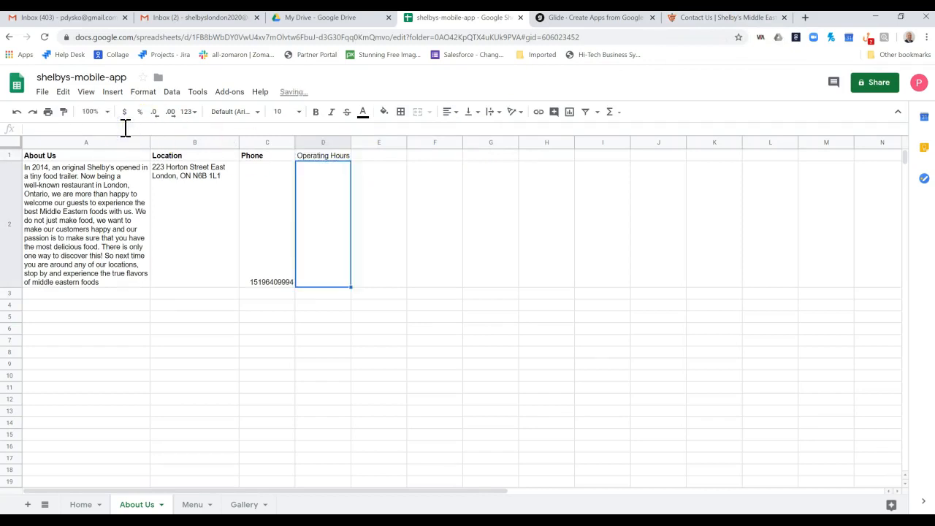
click(316, 158)
key(ctrl+b)
Step: Copy the 11 am-11 pm Everyday hours into D2 and widen column D
click(320, 173)
drag(350, 139, 360, 140)
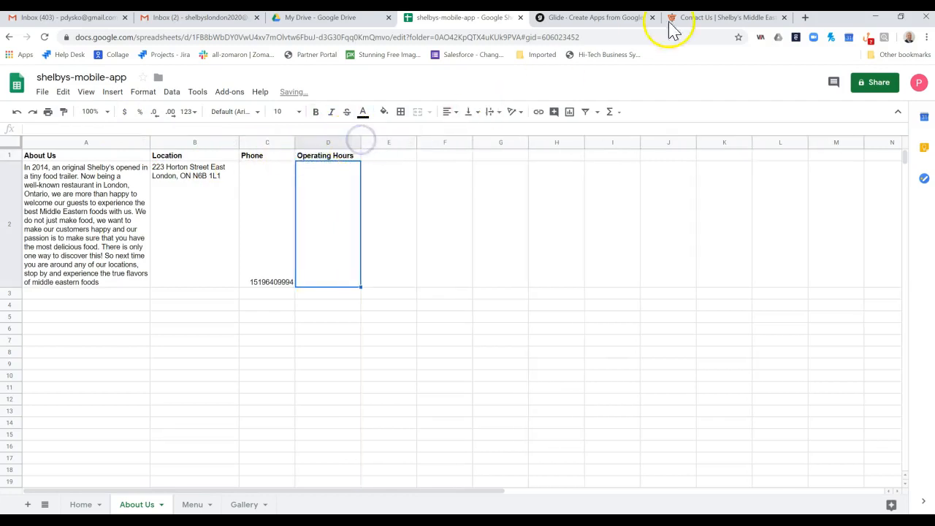
click(690, 18)
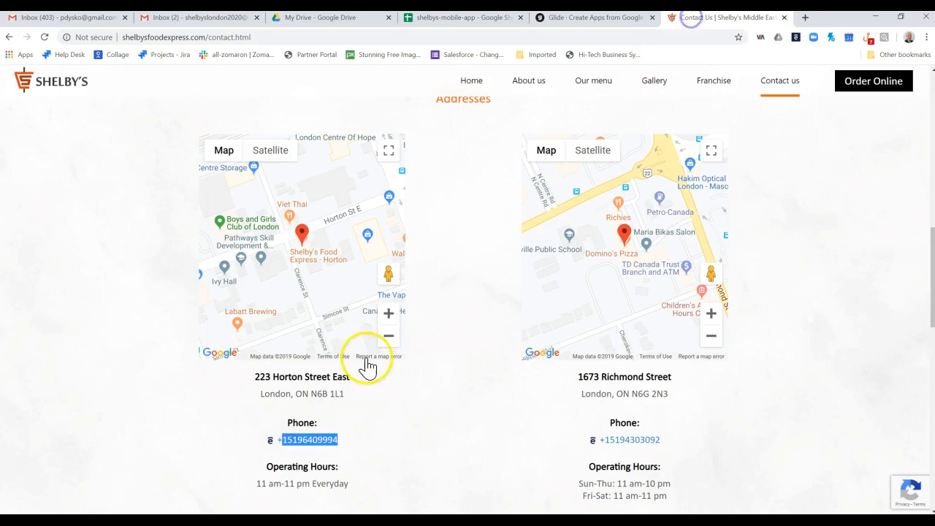
click(263, 483)
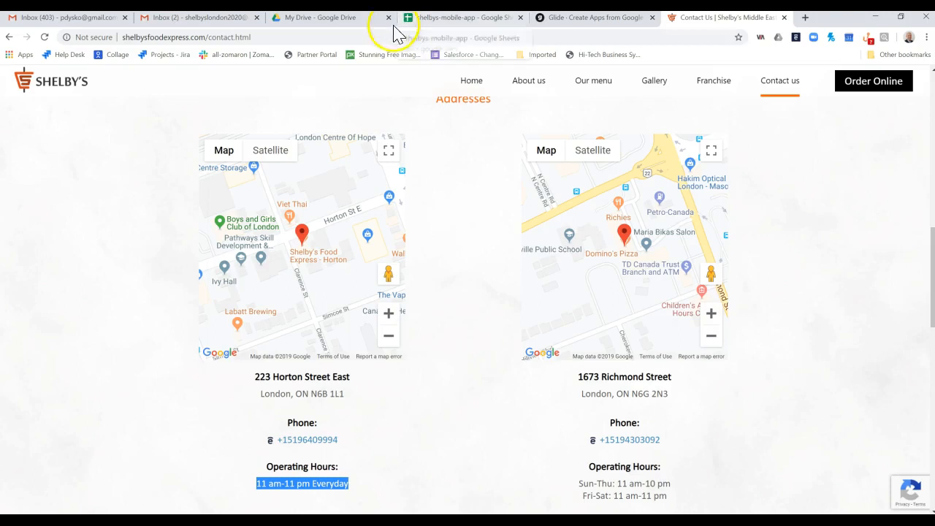
click(421, 17)
click(343, 191)
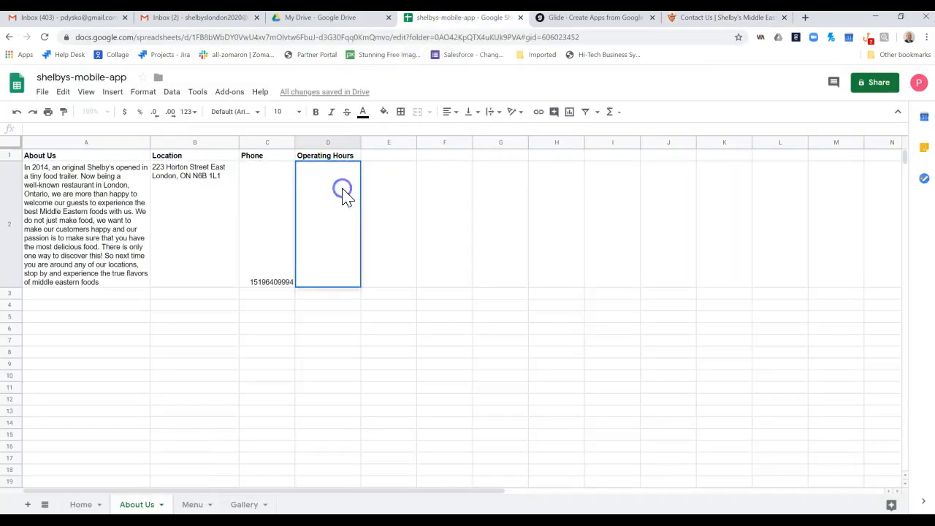
click(327, 131)
text(11 am-11 pm Everyday)
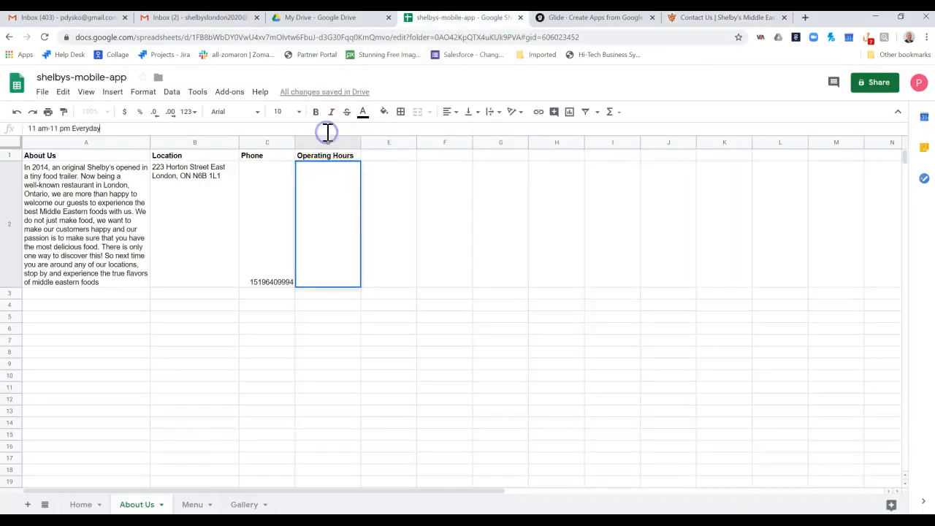
key(Return)
drag(360, 140, 380, 142)
Step: Top-align the phone and hours cells C2:D2
drag(294, 199, 304, 197)
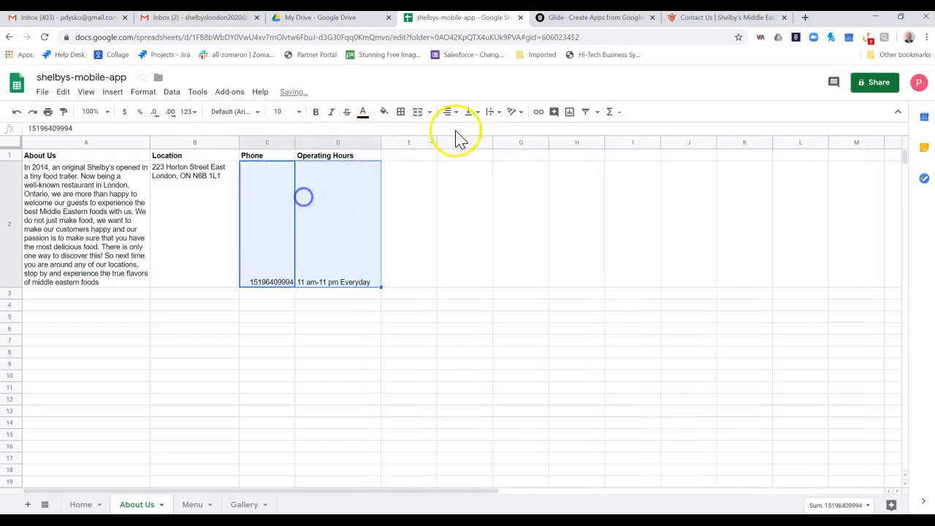
click(470, 112)
click(472, 128)
Step: Review the About Us entries in A2:D2, then go to the Home sheet
click(417, 217)
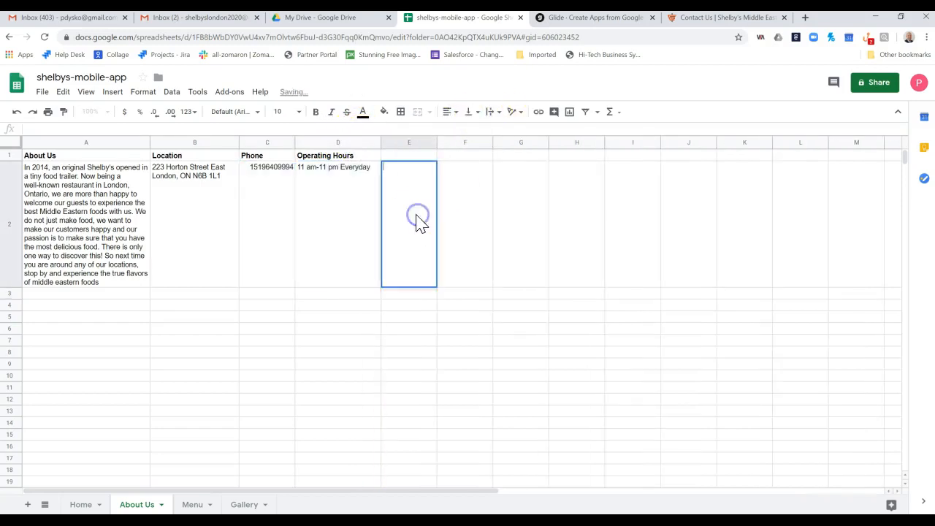
click(100, 206)
click(178, 204)
click(259, 194)
click(317, 194)
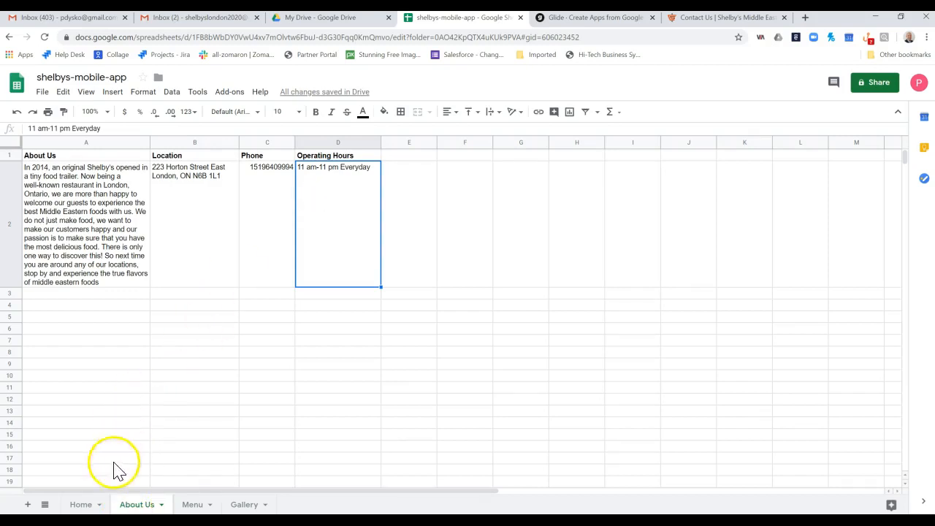
click(86, 504)
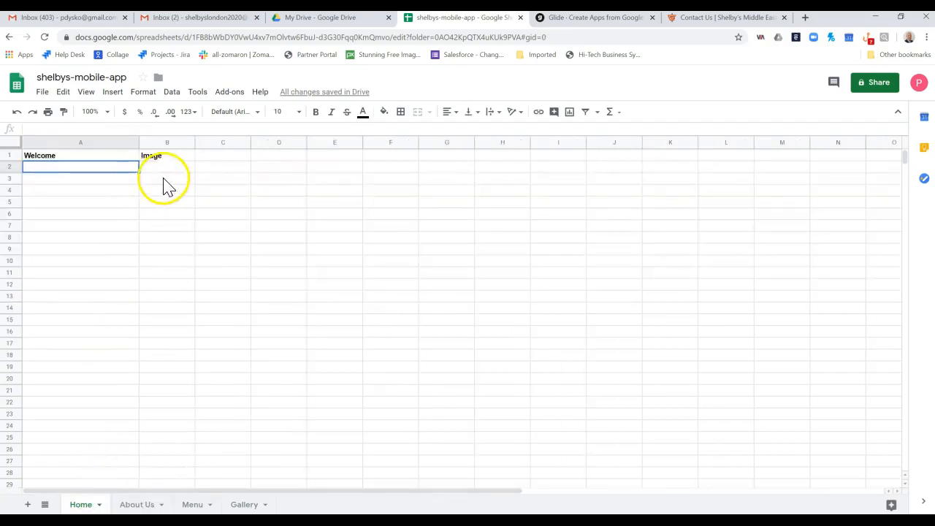
click(136, 505)
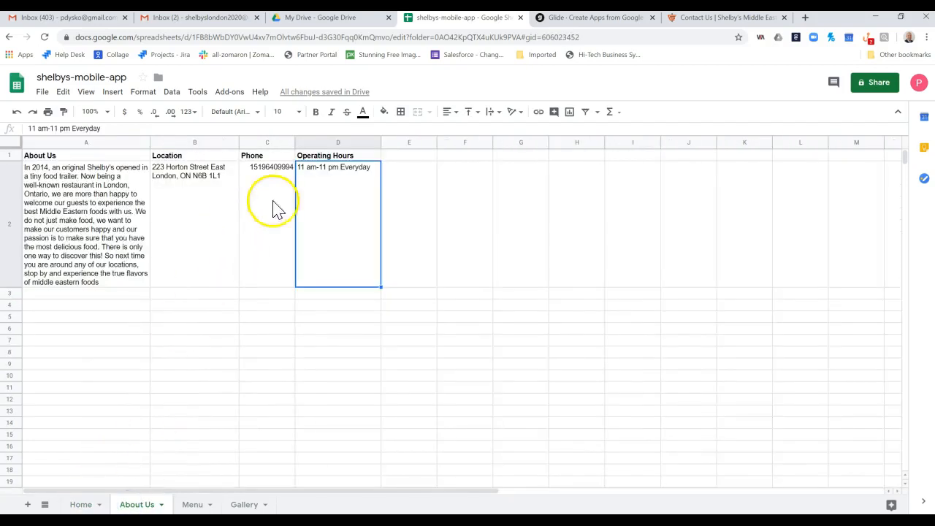
click(742, 22)
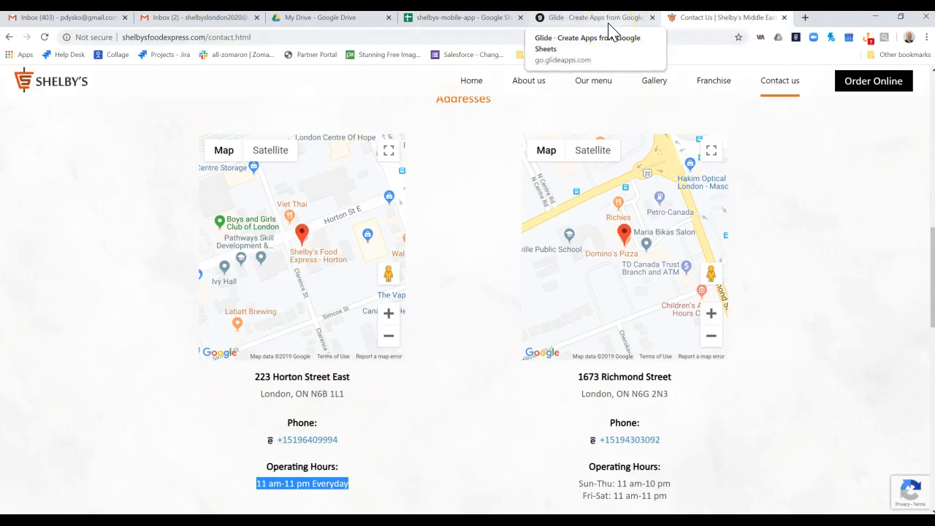
click(466, 20)
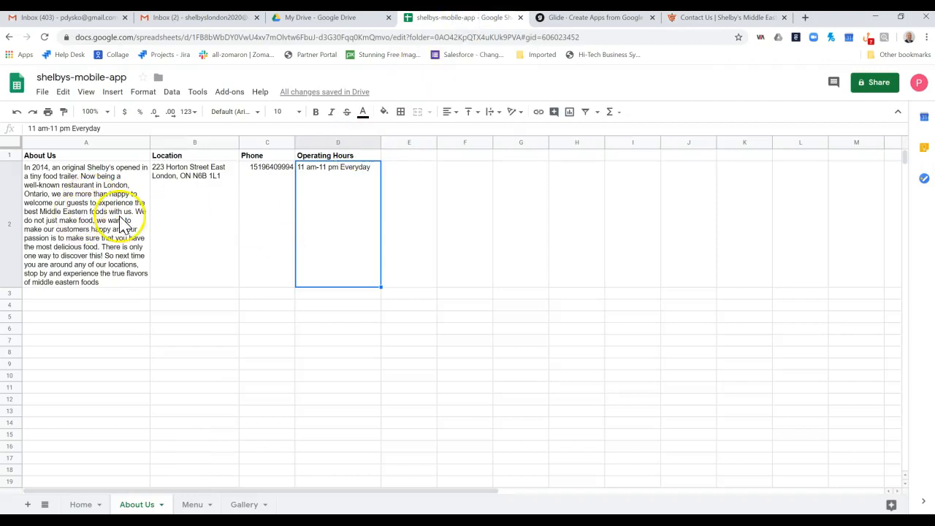
click(89, 505)
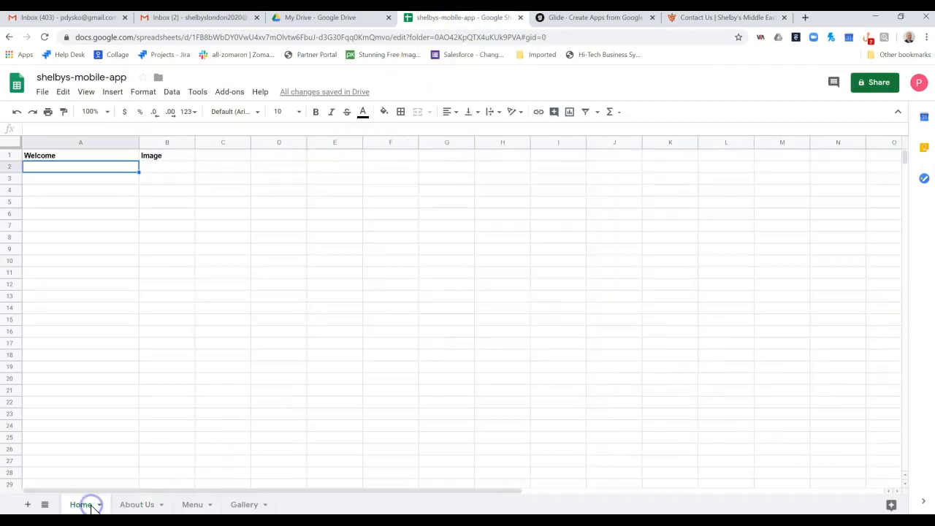
Step: Copy the Who We Are paragraph from Shelby's home page into Home!A2
click(723, 19)
click(475, 82)
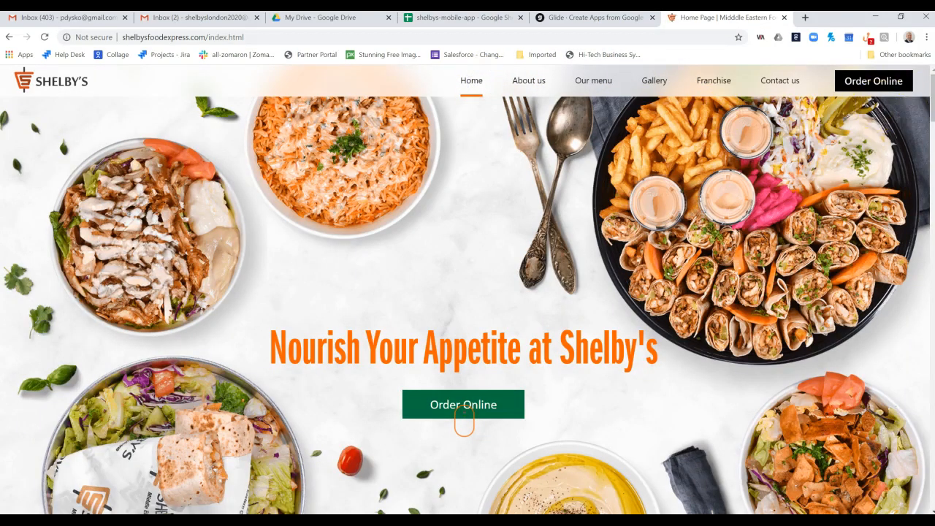
drag(933, 92, 933, 139)
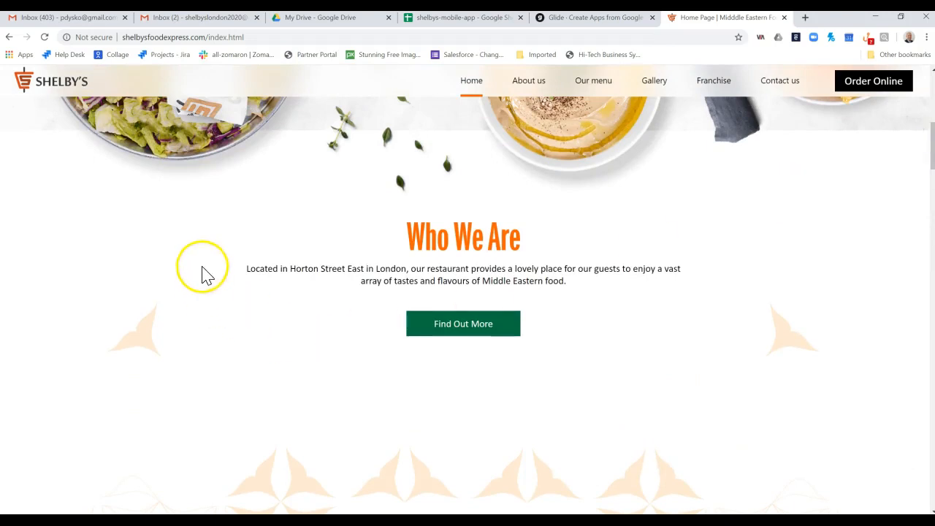
drag(244, 269, 558, 280)
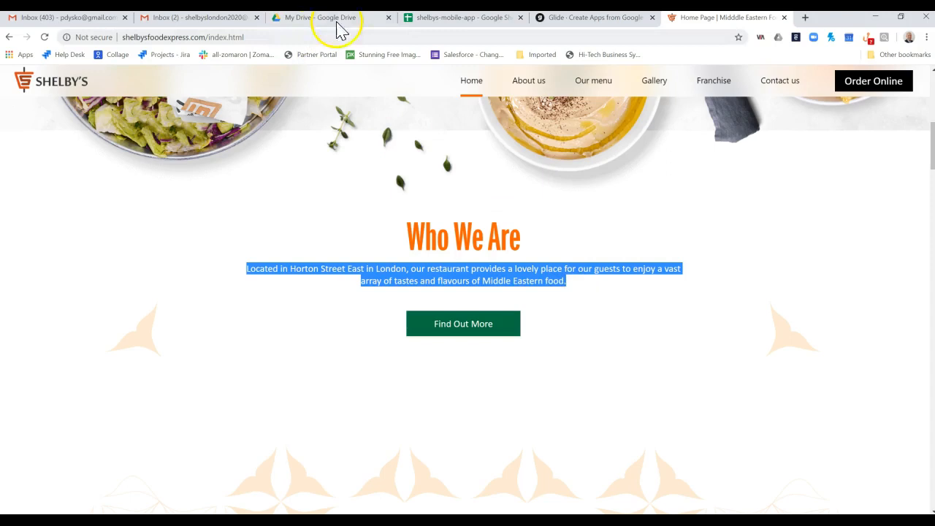
click(460, 17)
click(117, 169)
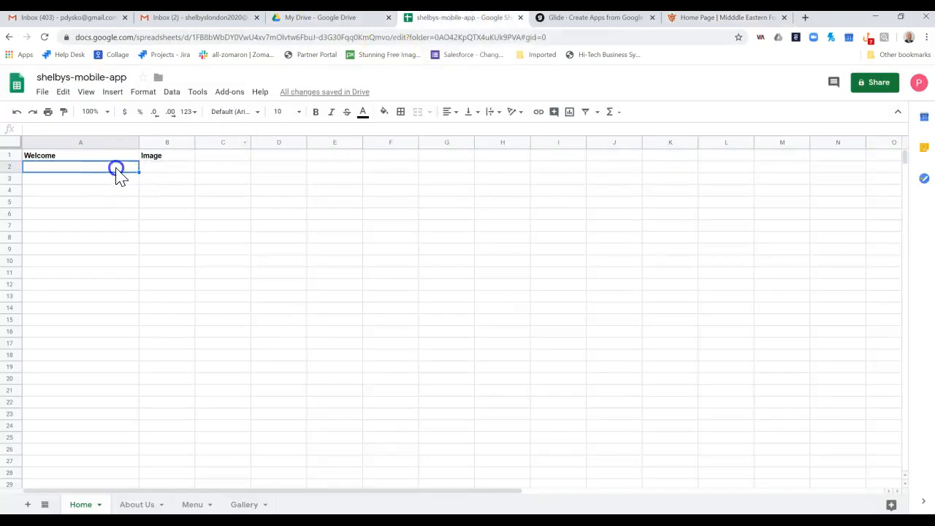
click(122, 132)
text(Located in Horton Street East in London, our restaurant provides a lovely place for our guests to enjoy a vast array of tastes and flavours of Middle Eastern food.)
key(Return)
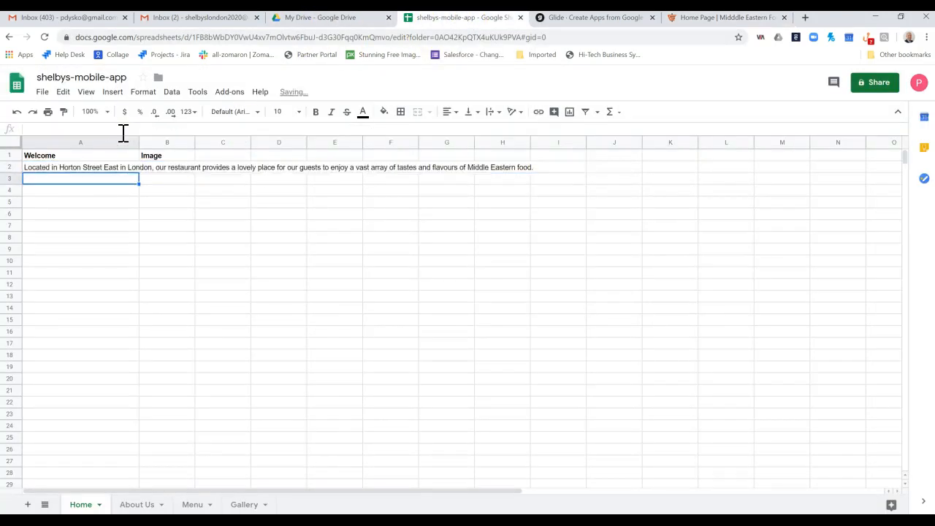
Step: Set cell A2's text wrapping to Wrap so the paragraph fits its cell
click(98, 169)
click(474, 116)
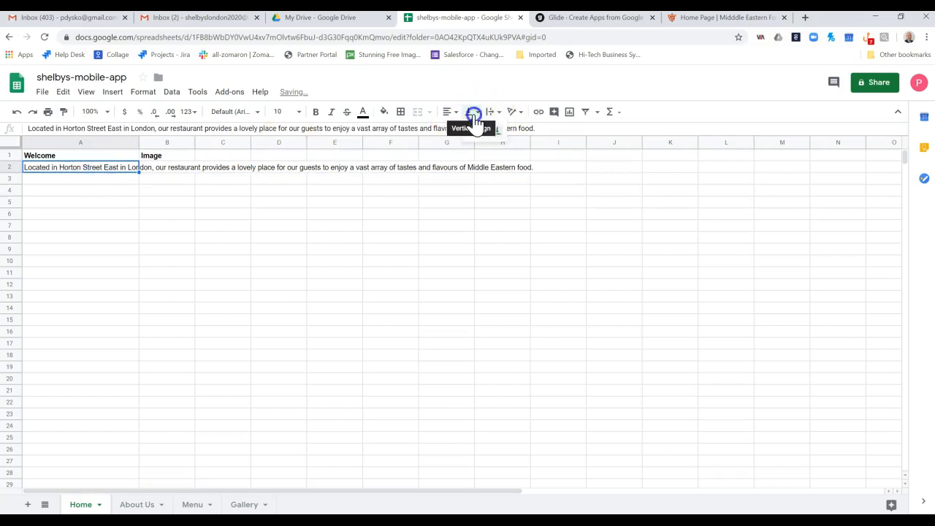
click(490, 111)
click(500, 129)
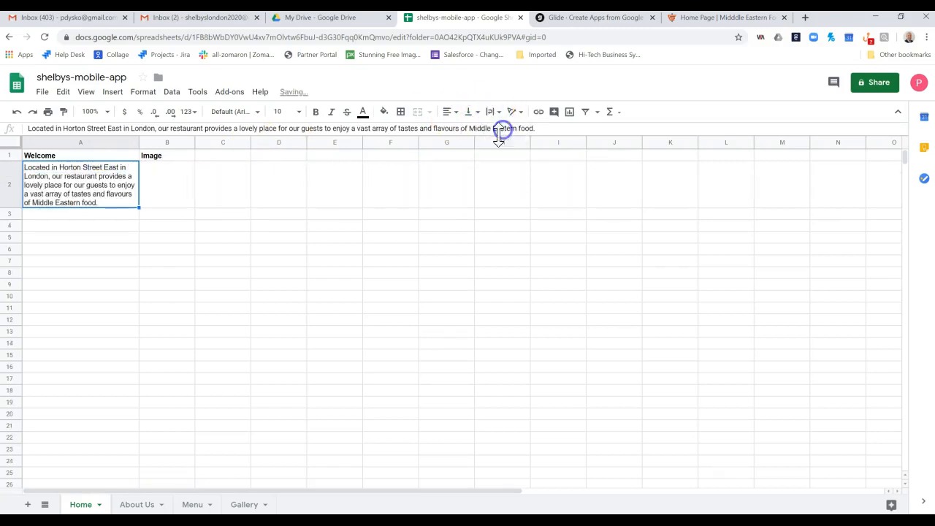
click(336, 197)
click(169, 191)
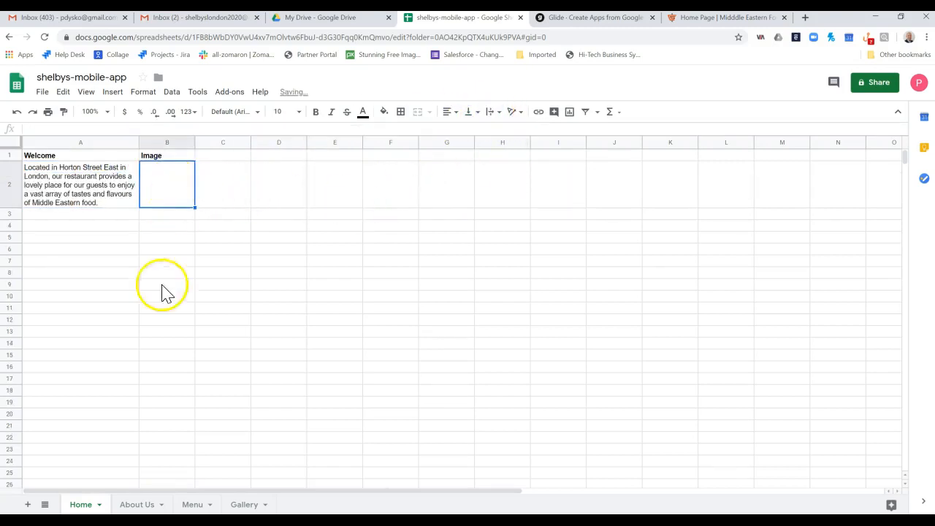
click(136, 504)
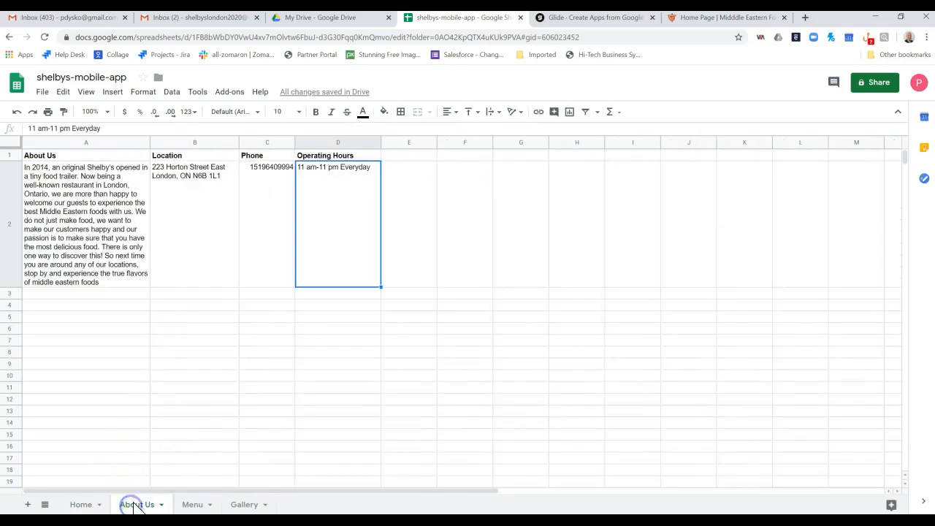
Step: Open the Menu sheet, then go to Shelby's Sandwiches menu and highlight 'Shawarma Bites'
click(192, 505)
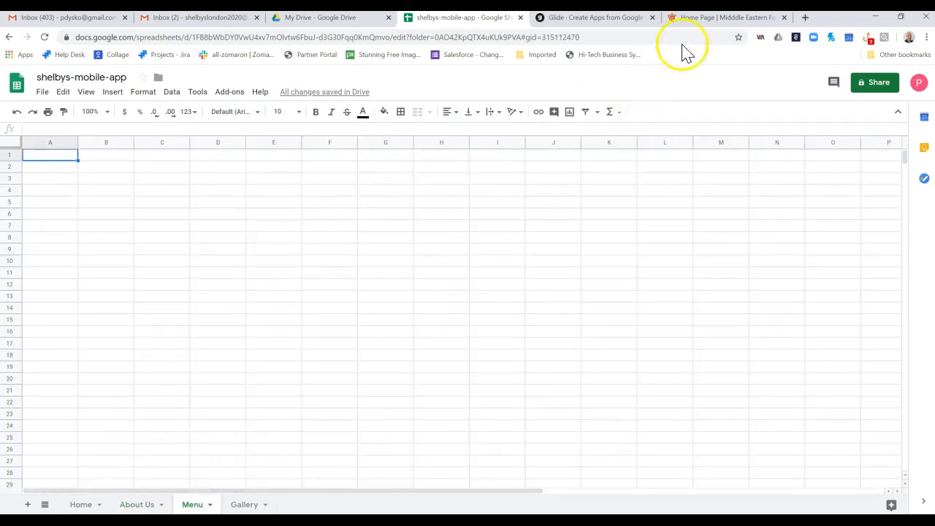
click(701, 18)
click(598, 83)
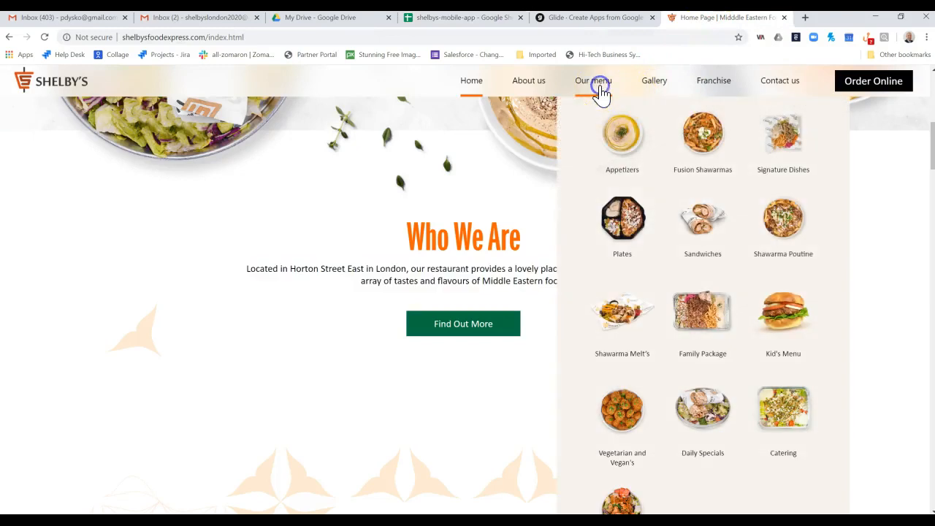
click(600, 86)
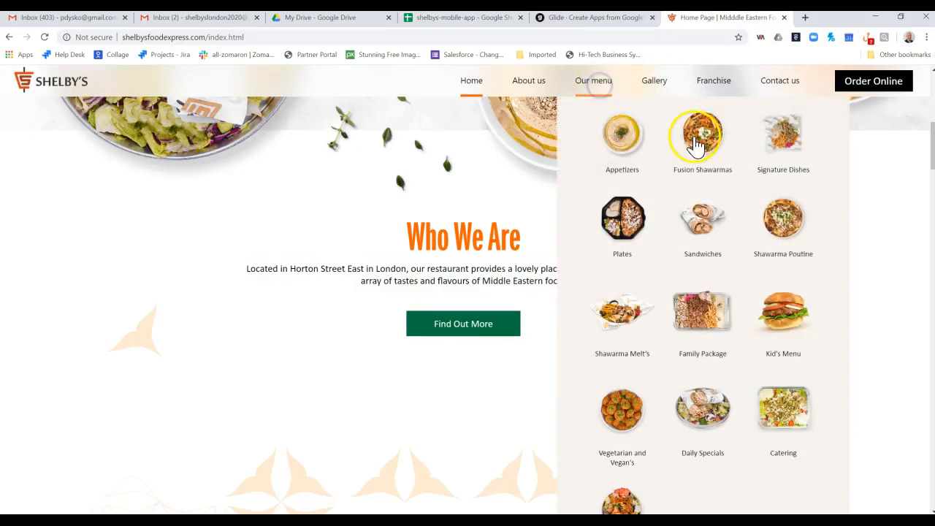
click(708, 235)
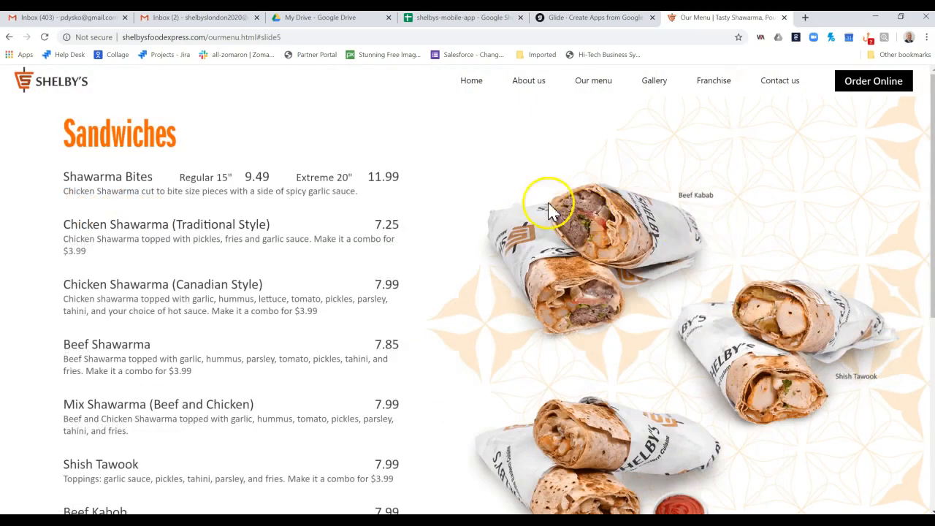
drag(933, 123, 934, 152)
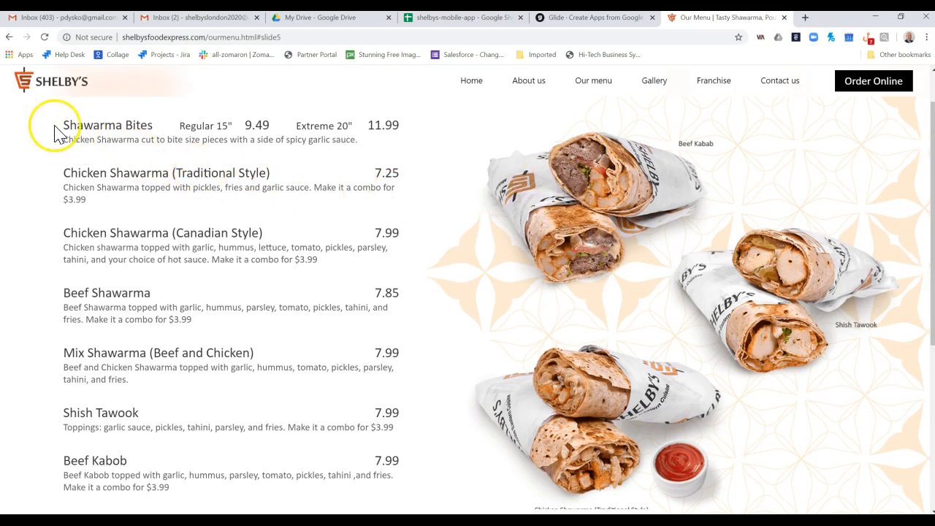
drag(66, 128, 137, 126)
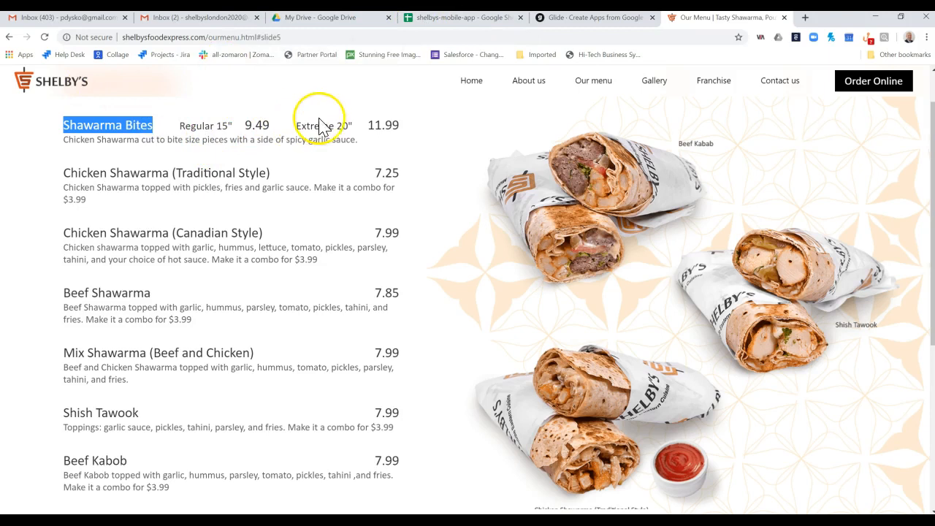
Step: Enter the Item Name, Size and Price headers in A1:C1 of the Menu sheet
click(437, 20)
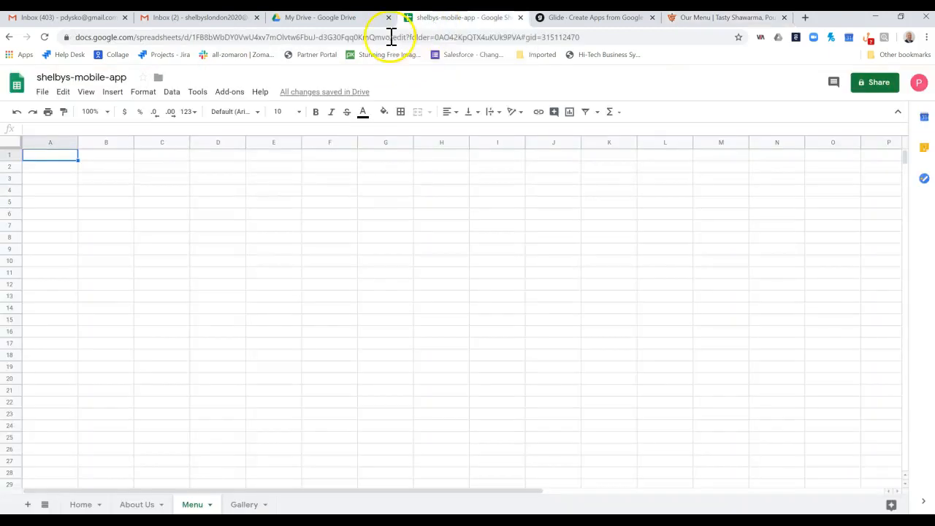
click(59, 165)
click(56, 156)
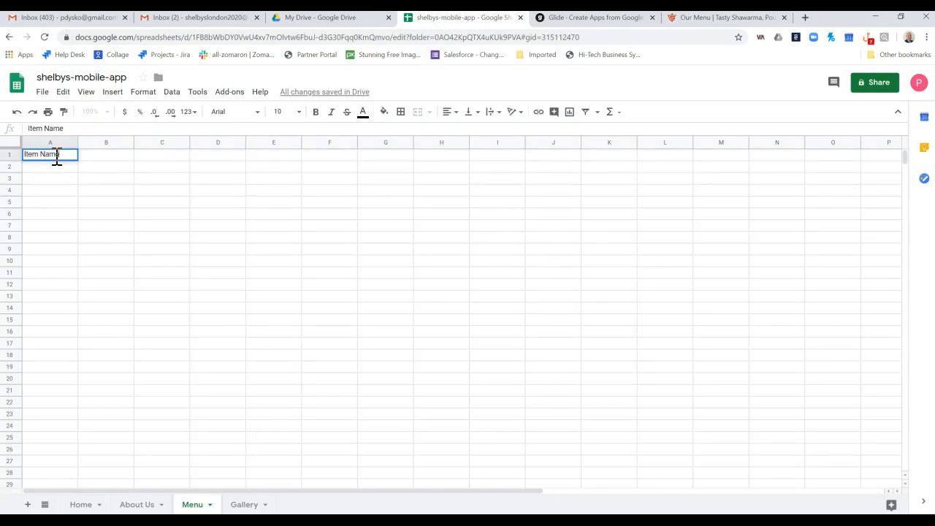
key(Tab)
text(Siz)
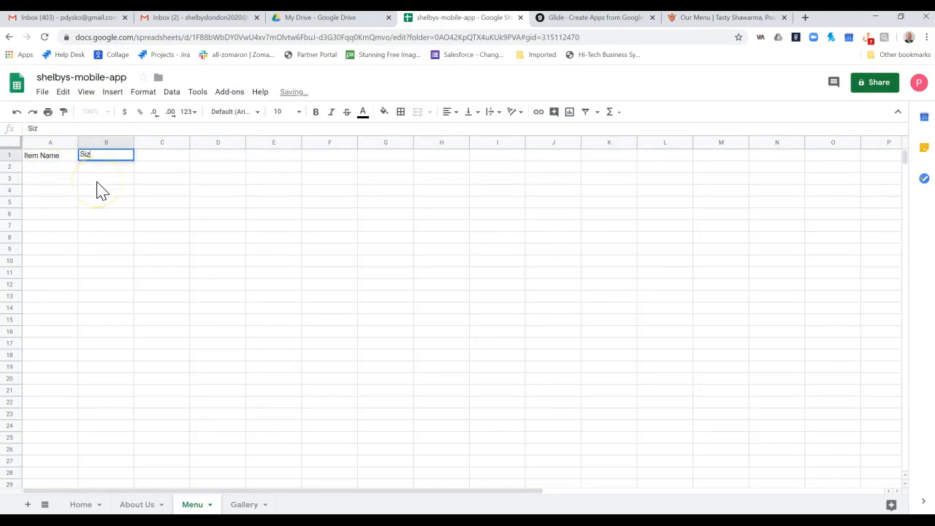
text(e)
key(Tab)
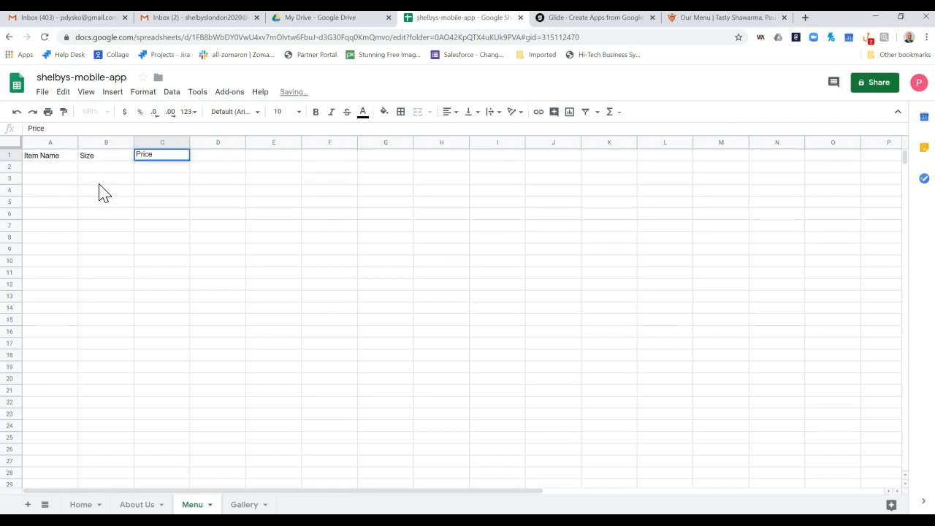
text(Price)
key(Tab)
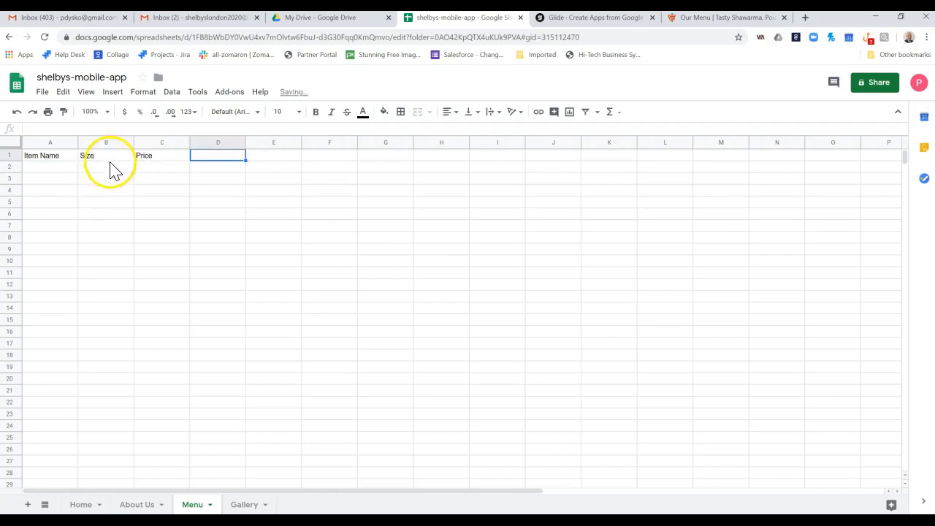
Step: Check the headers and add Description in D1
click(109, 168)
click(61, 167)
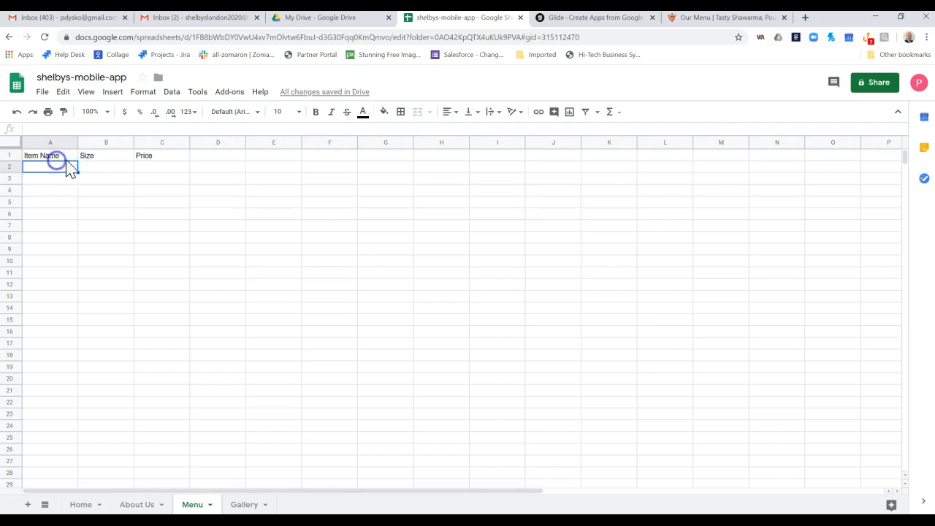
click(64, 157)
click(98, 156)
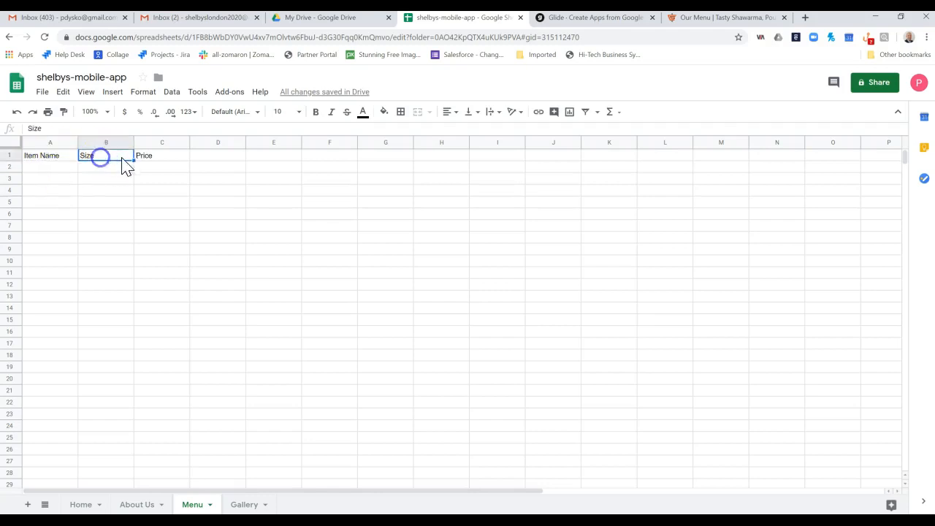
click(140, 157)
click(96, 158)
click(224, 157)
text(Descriptio)
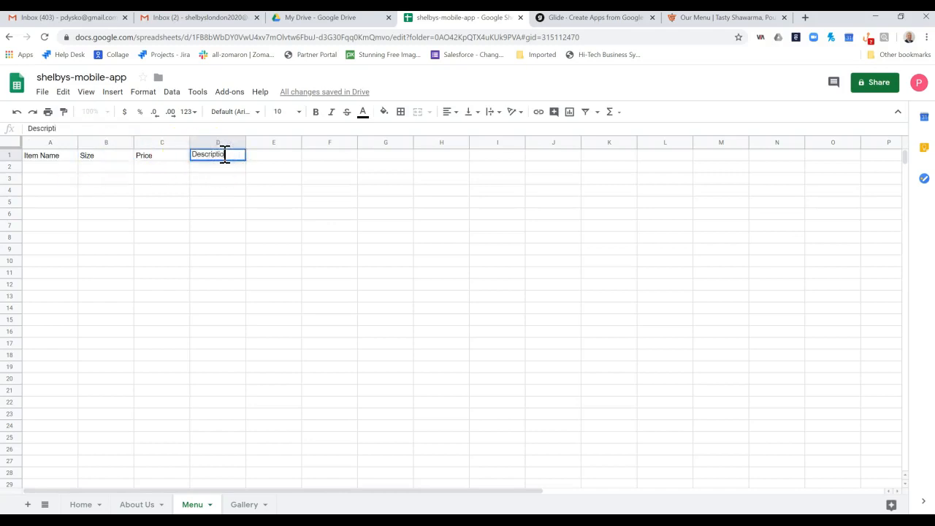
text(n)
click(64, 169)
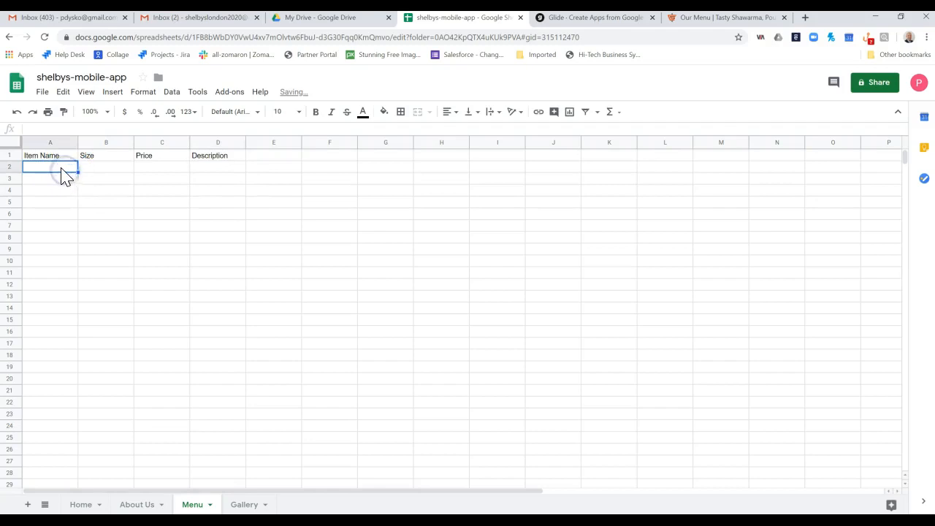
click(698, 22)
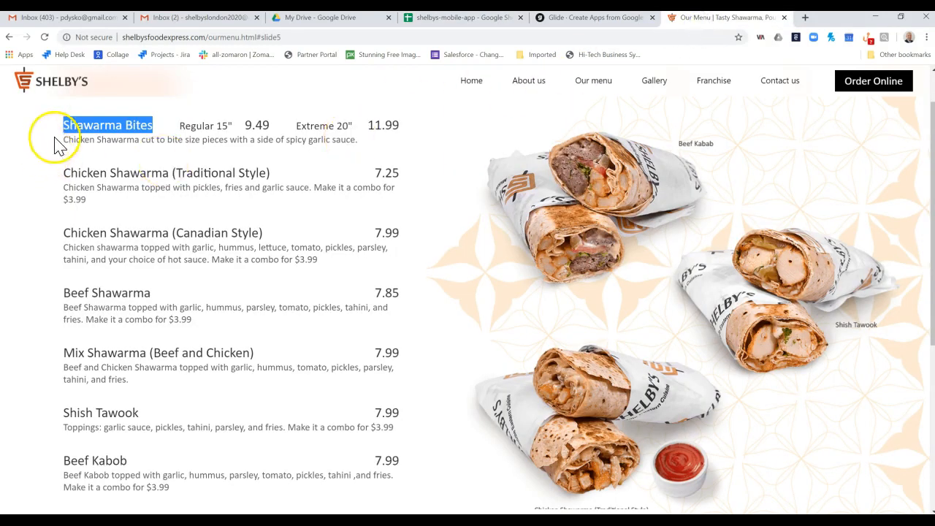
Step: Paste Shawarma Bites into A2 and make the A1:D1 header row bold
click(501, 21)
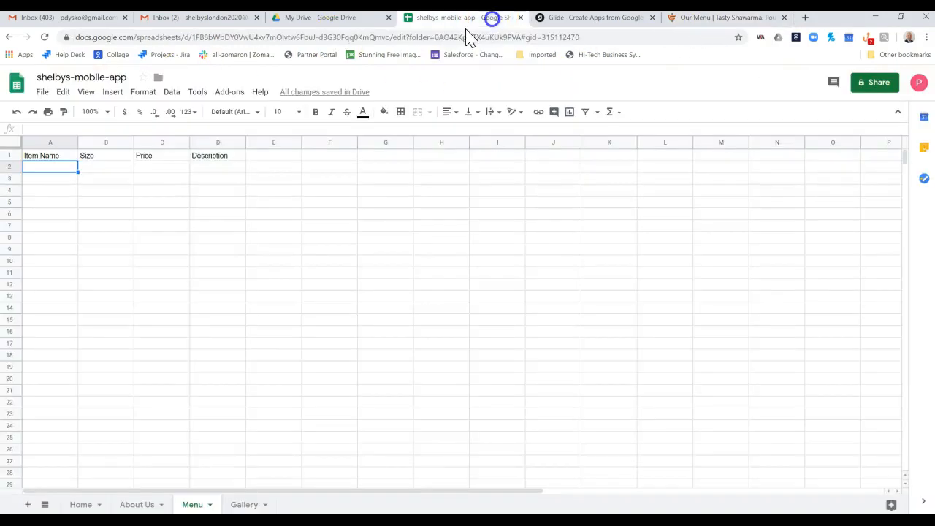
text(Shawarma Bites)
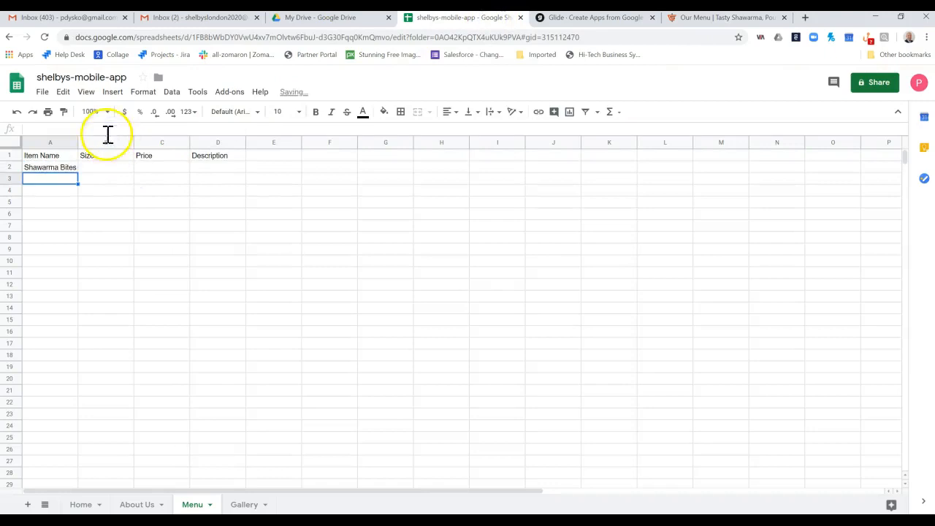
drag(63, 156, 216, 165)
key(ctrl+b)
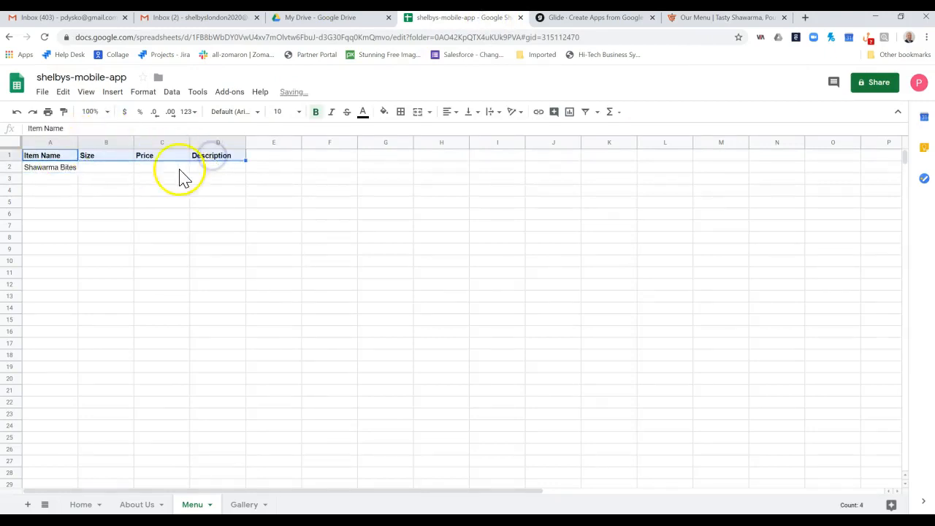
Step: Copy the Shawarma Bites description from the menu page into D2 as plain text
click(121, 168)
click(683, 21)
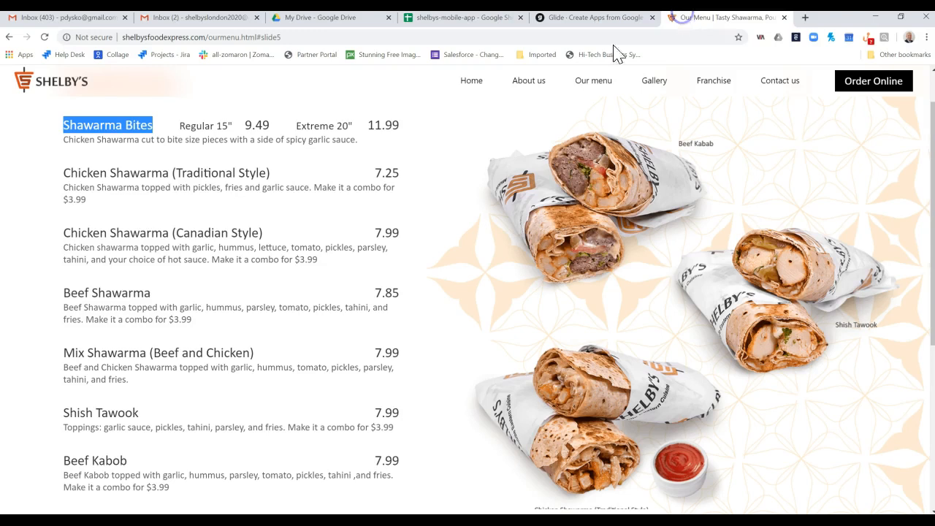
drag(63, 140, 362, 141)
key(ctrl+c)
click(486, 18)
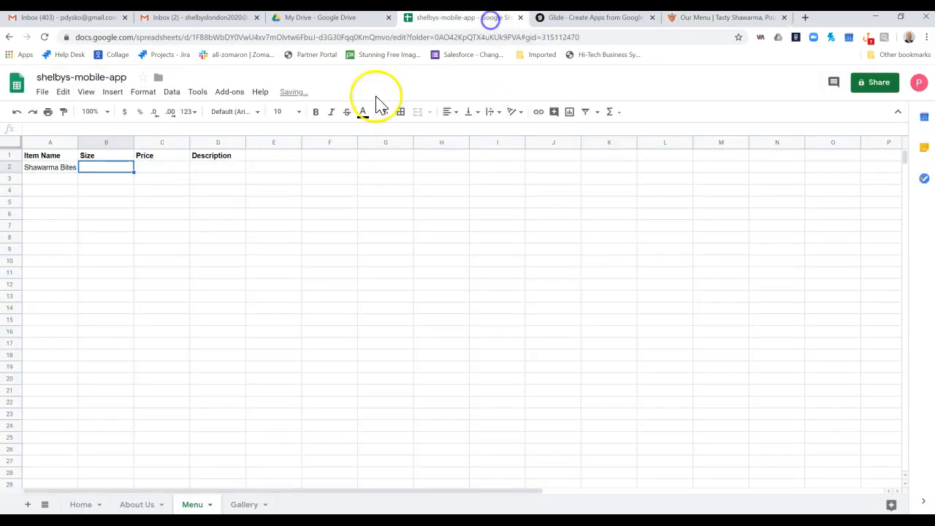
click(218, 168)
key(ctrl+v)
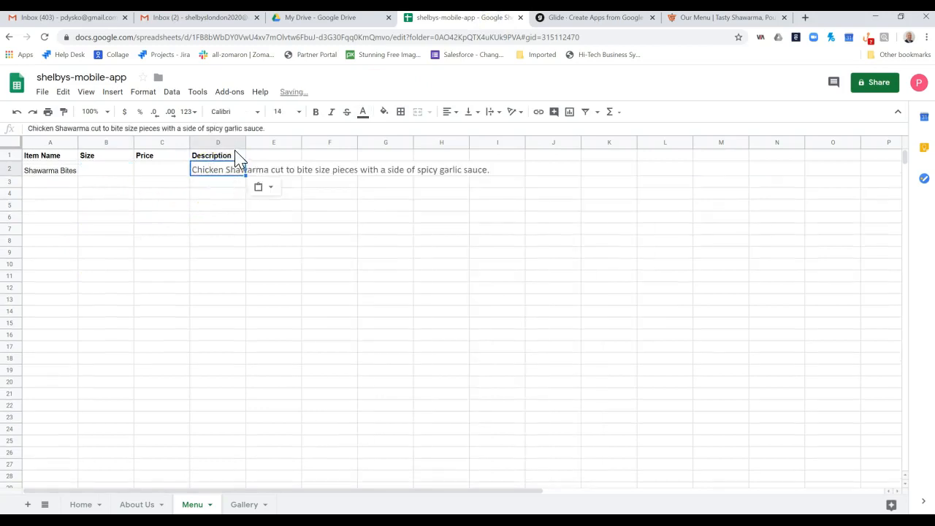
key(ctrl+z)
key(Return)
key(ctrl+v)
key(Return)
Step: Enter size Regular 15" in B2 and price 9.49 in C2
click(694, 17)
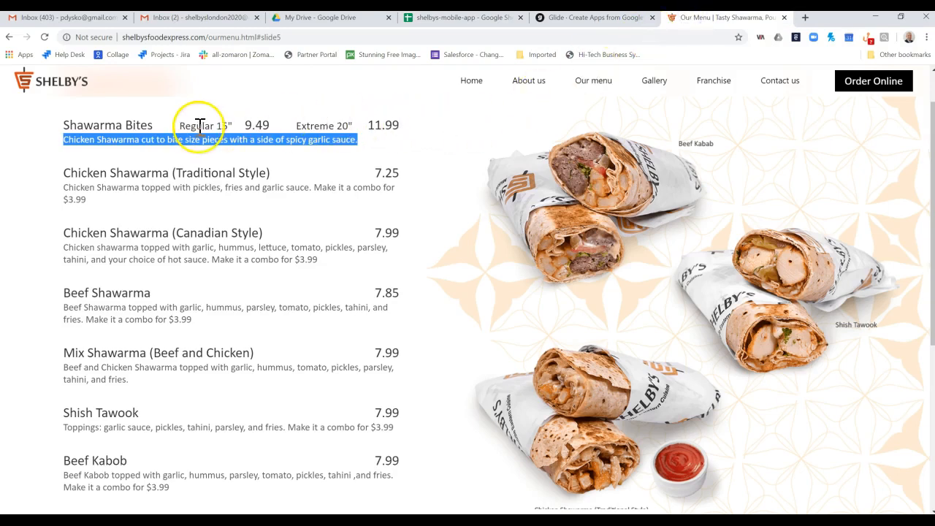
drag(181, 126, 192, 124)
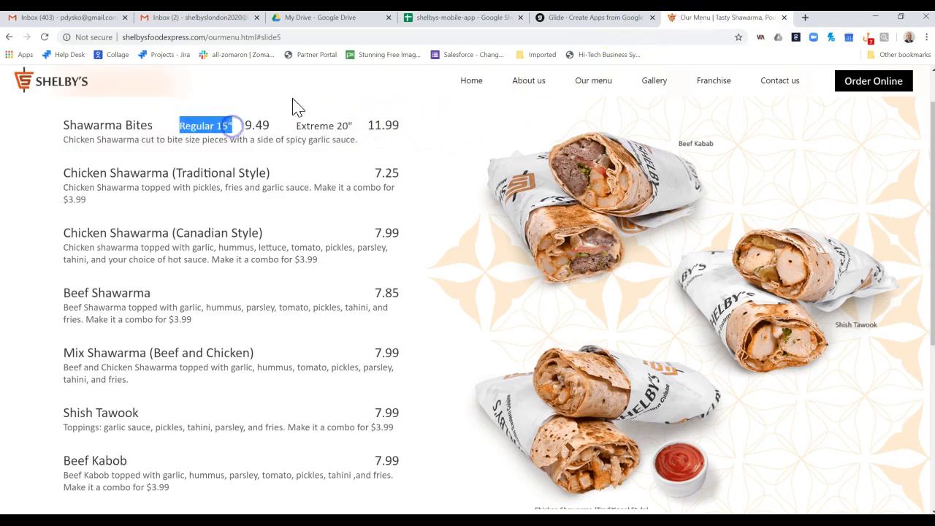
click(462, 19)
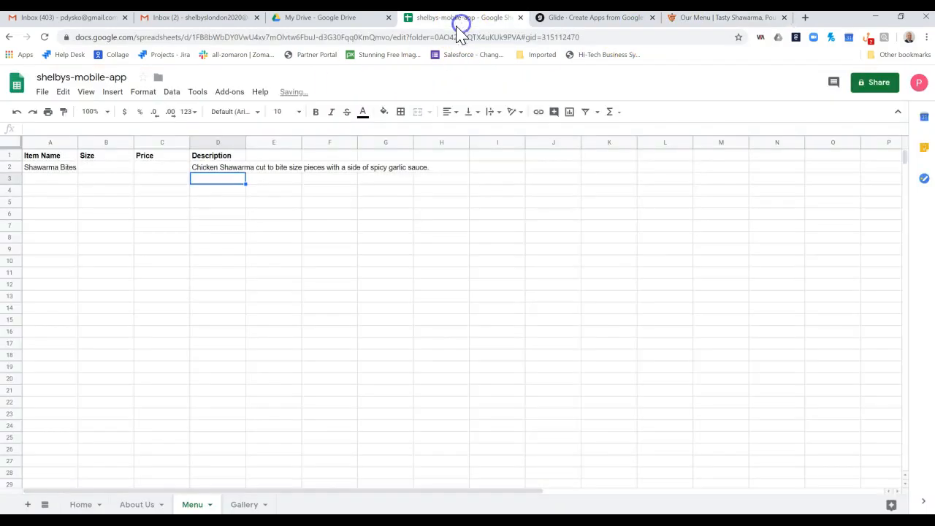
click(117, 166)
click(115, 129)
key(Tab)
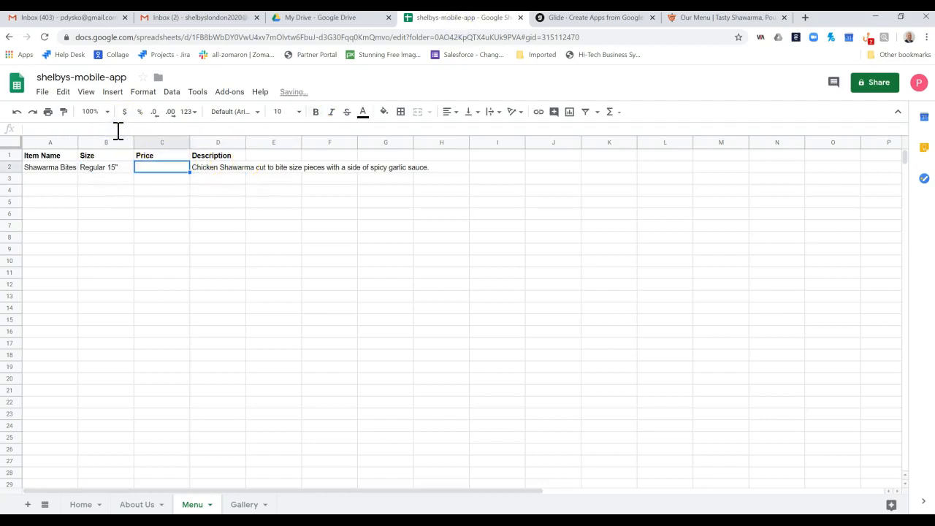
key(Return)
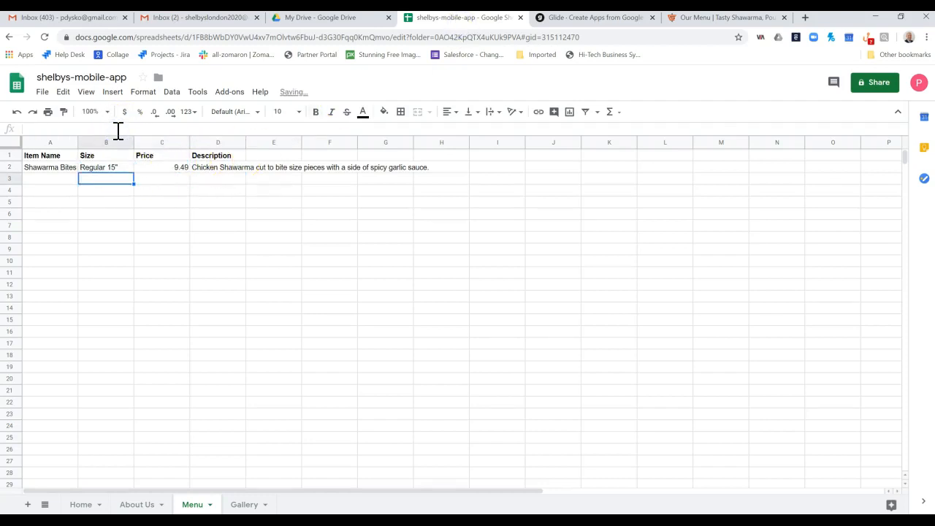
Step: Copy the Shawarma Bites name from A2 into A3
click(56, 171)
key(ctrl+c)
click(56, 180)
key(ctrl+v)
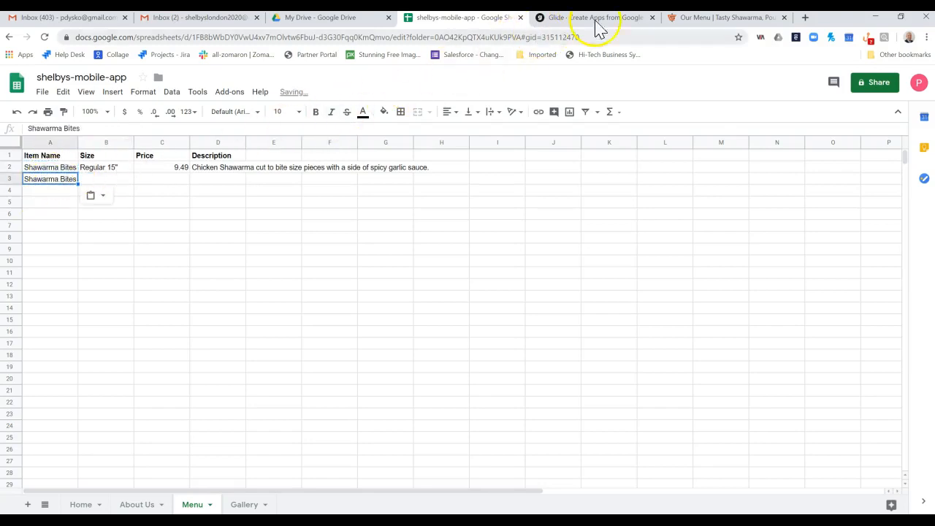
Step: Enter size Extreme 20" in B3 and price 11.99 in C3
click(684, 20)
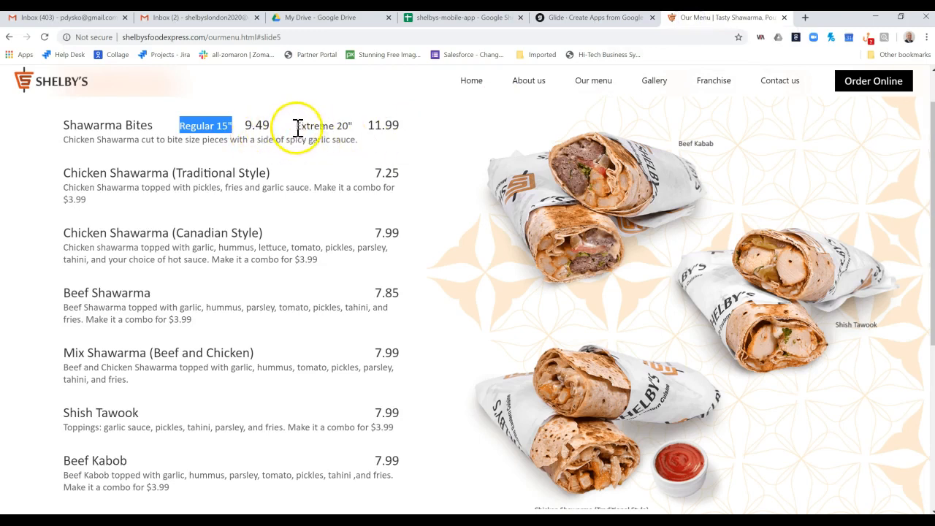
drag(296, 125, 346, 123)
click(352, 124)
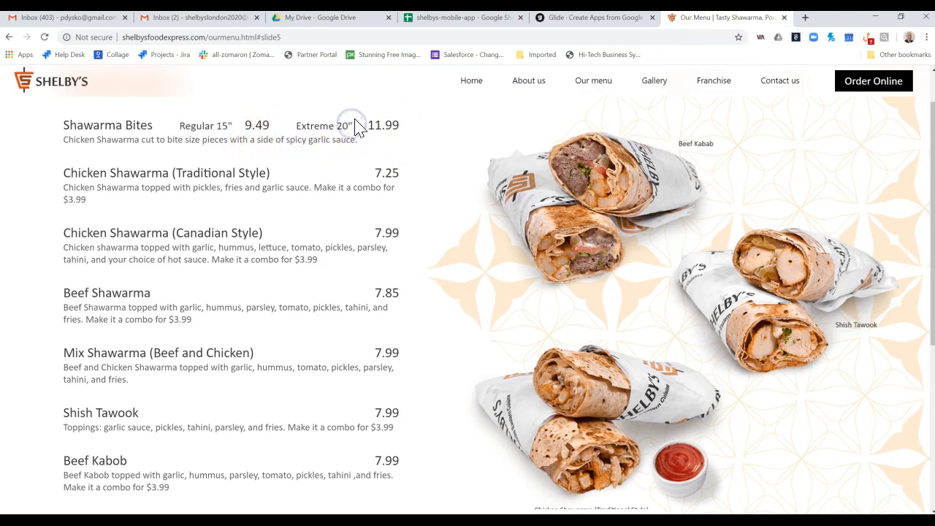
click(468, 18)
click(107, 180)
click(115, 130)
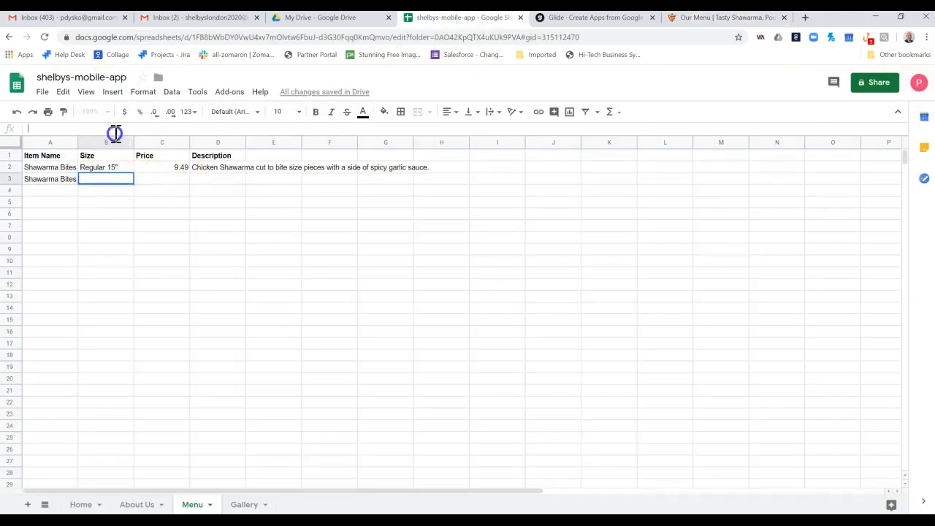
key(Tab)
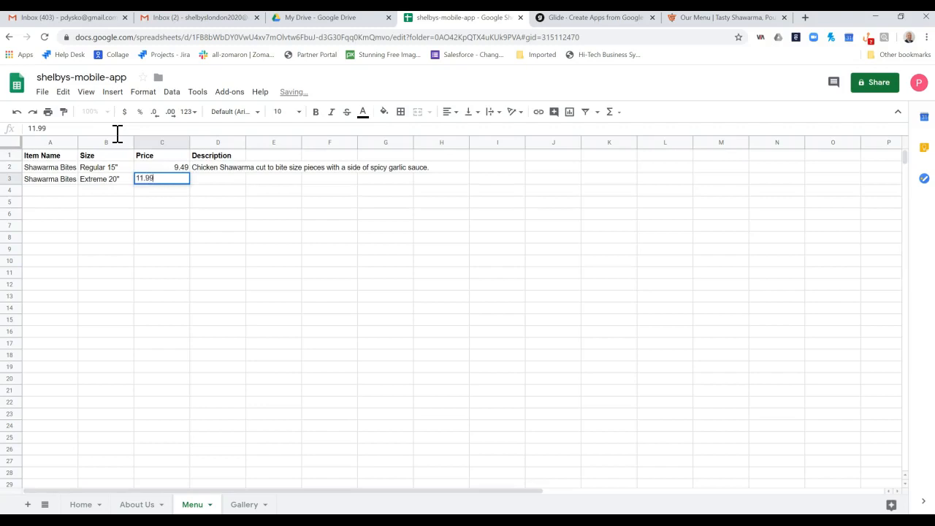
key(Tab)
Step: Copy the Shawarma Bites description from D2 into D3
click(216, 170)
key(ctrl+c)
click(216, 181)
key(ctrl+v)
double_click(217, 183)
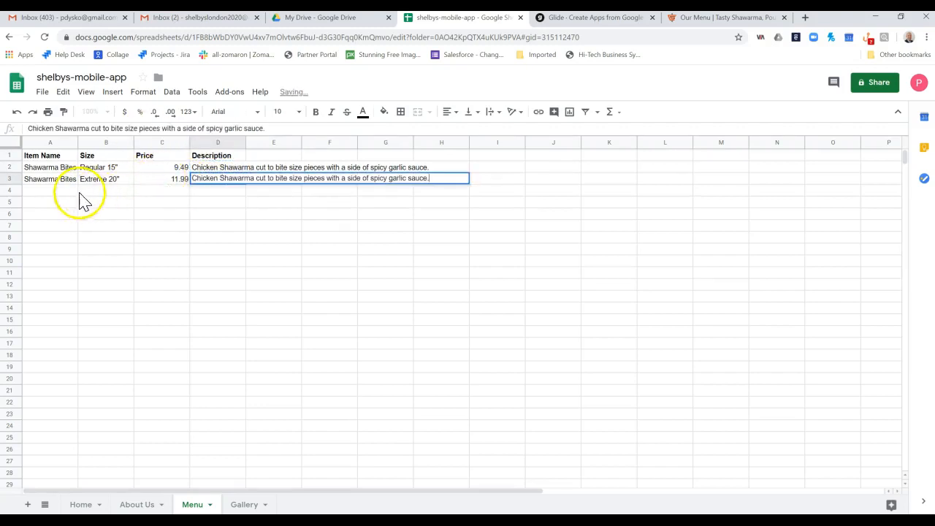
Step: Revise the A2 item name, removing a misspelled word, and begin editing A3's name
click(70, 168)
click(103, 128)
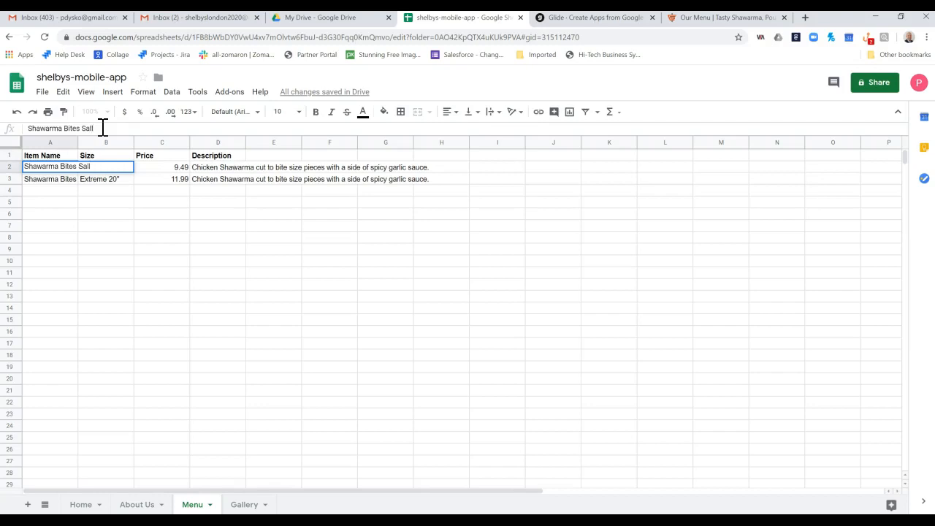
key(Return)
click(62, 165)
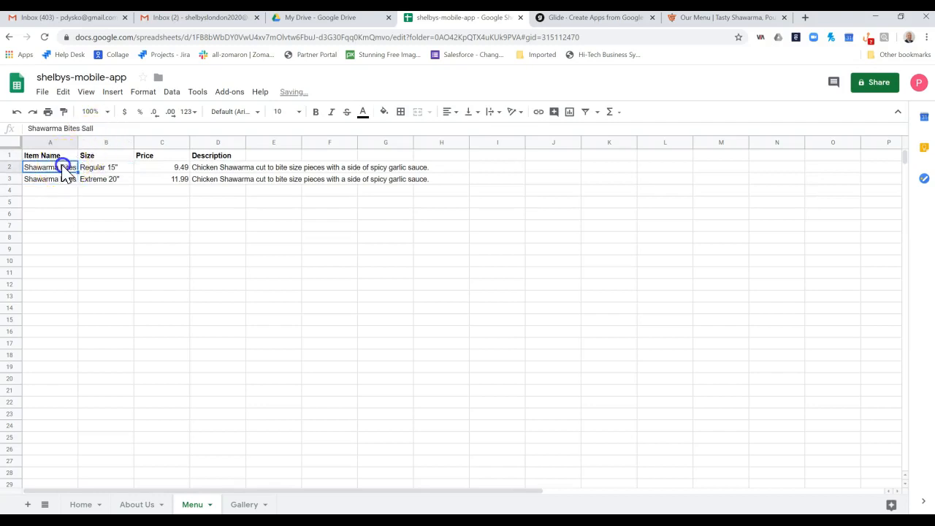
click(89, 130)
key(BackSpace)
key(BackSpace)
key(BackSpace)
key(BackSpace)
key(BackSpace)
key(BackSpace)
key(Return)
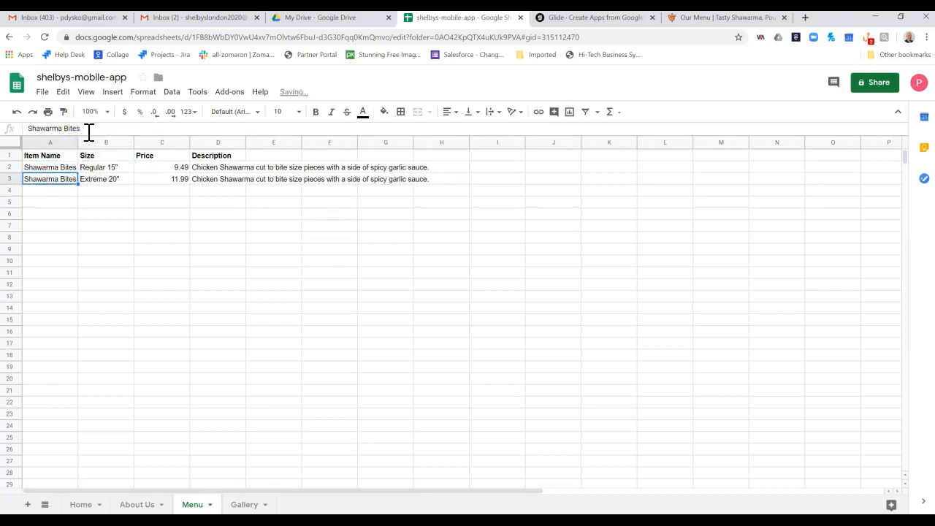
double_click(89, 130)
Step: Name A3 Shawarma Bites Large and fit column A to the longer names
key(Return)
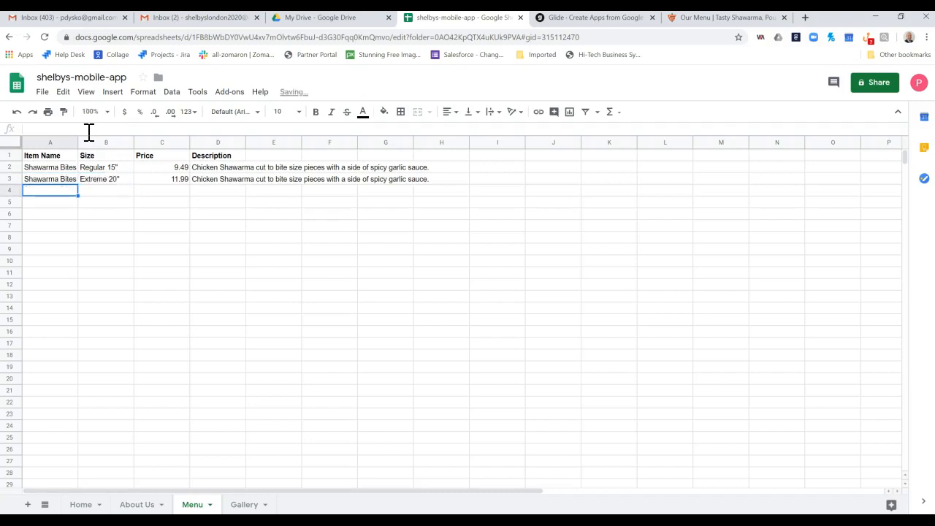
double_click(79, 141)
click(74, 194)
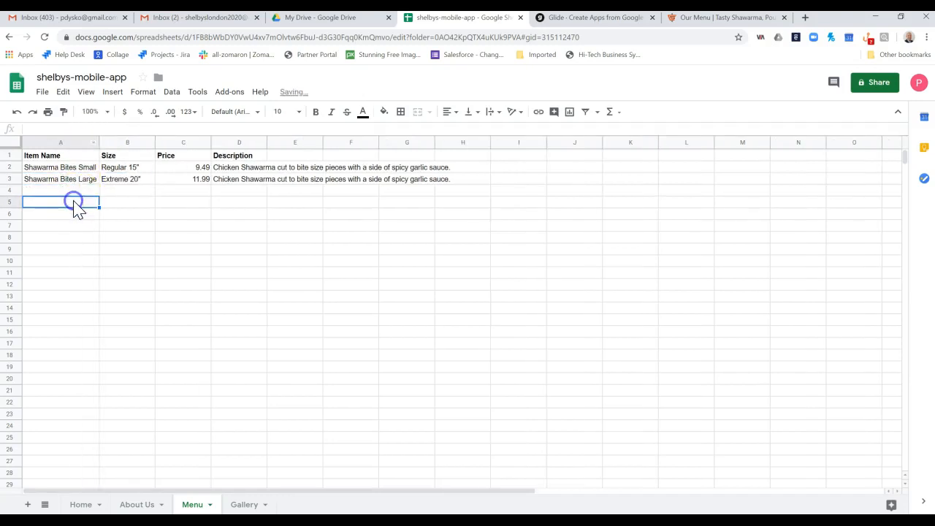
Step: Turn on text wrapping for the Description column and widen it
click(295, 156)
click(251, 142)
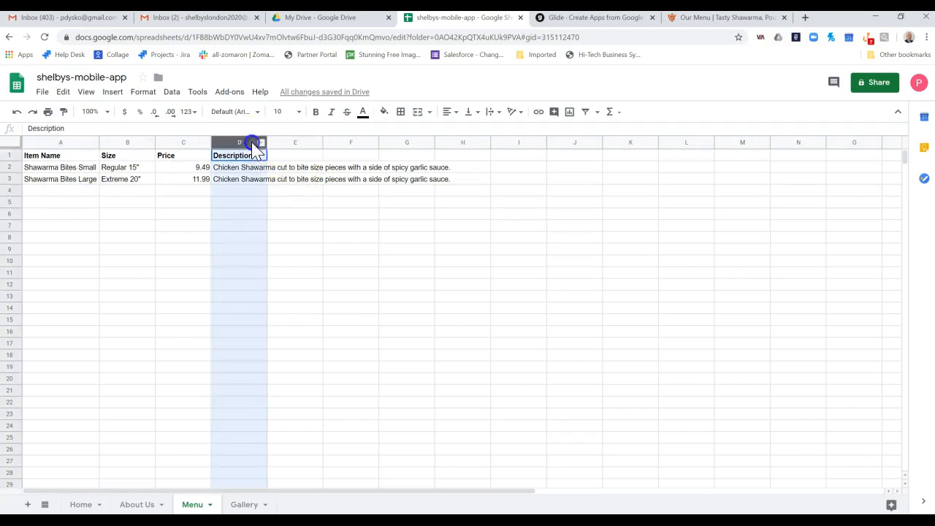
click(499, 111)
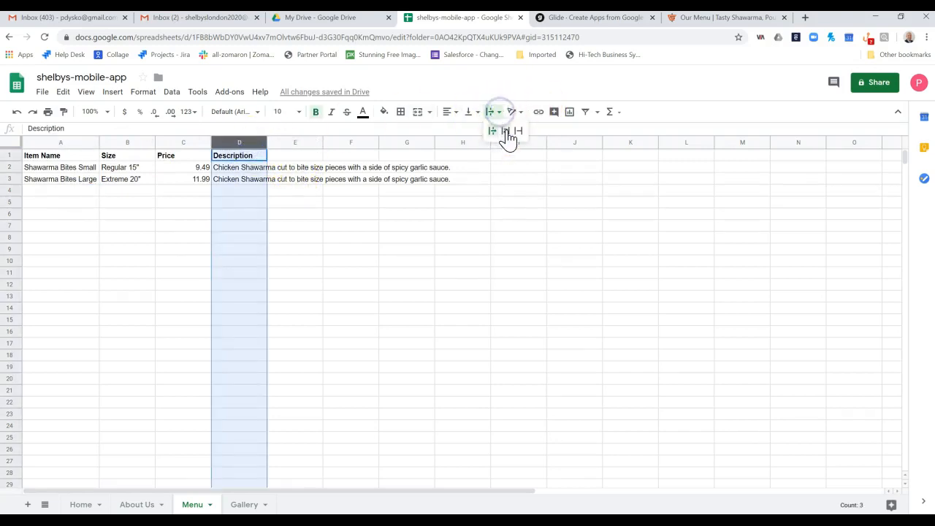
click(506, 132)
drag(267, 142, 315, 150)
Step: Add an Image header in cell E1
click(334, 156)
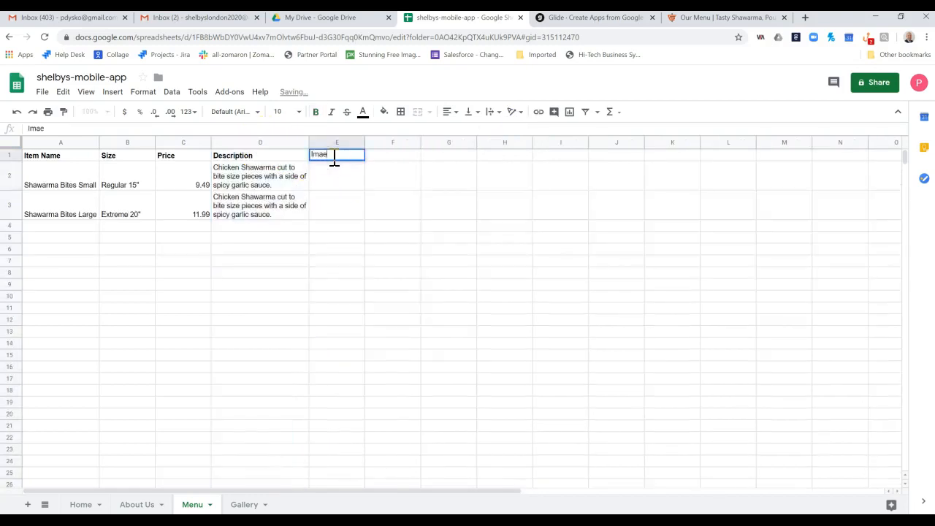
key(Return)
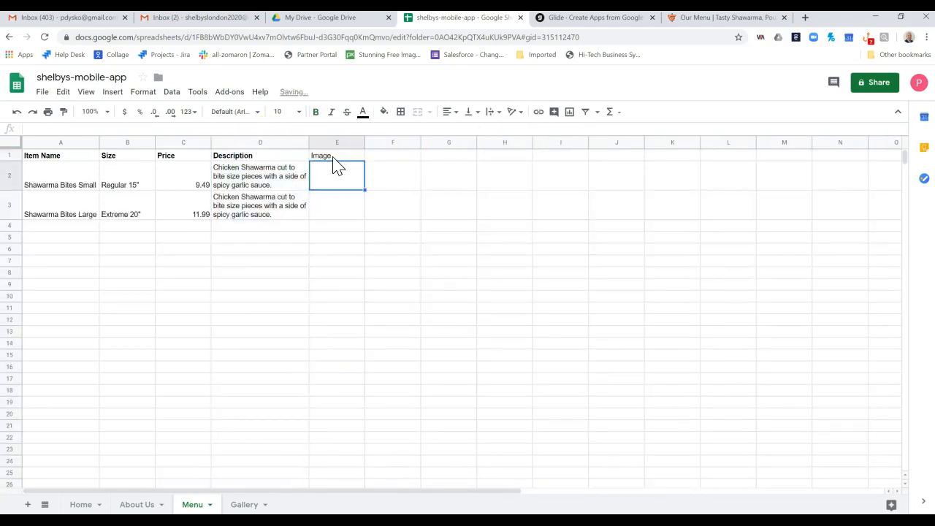
key(Down)
Step: Delete the Gallery sheet
click(244, 504)
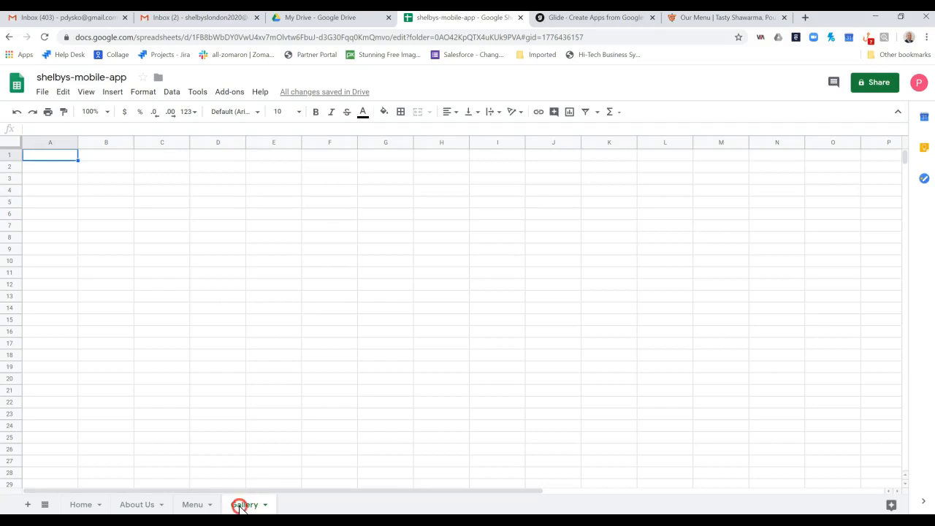
right_click(240, 507)
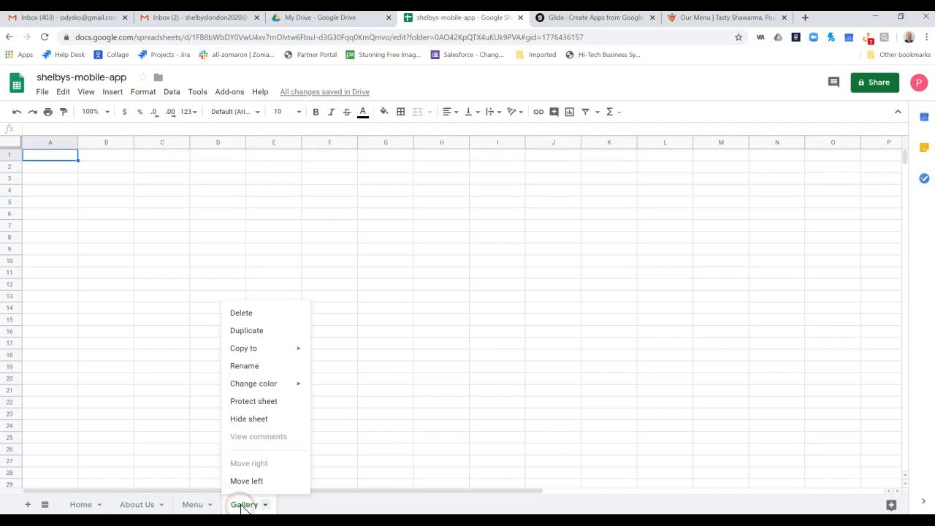
click(261, 321)
click(528, 318)
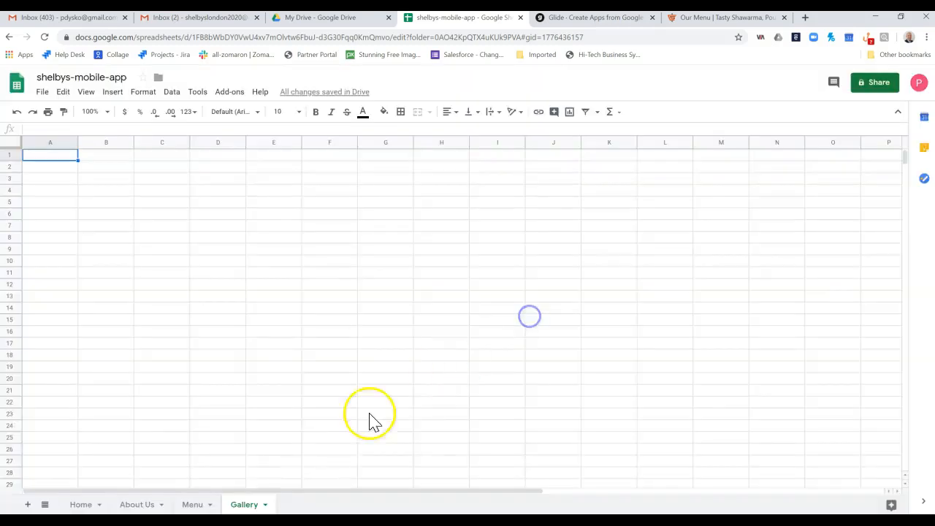
right_click(254, 505)
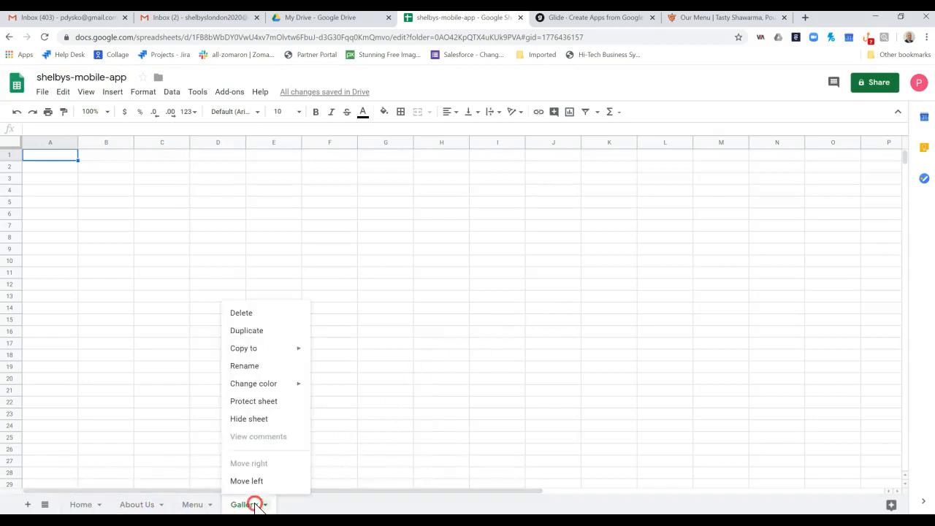
click(247, 314)
click(592, 316)
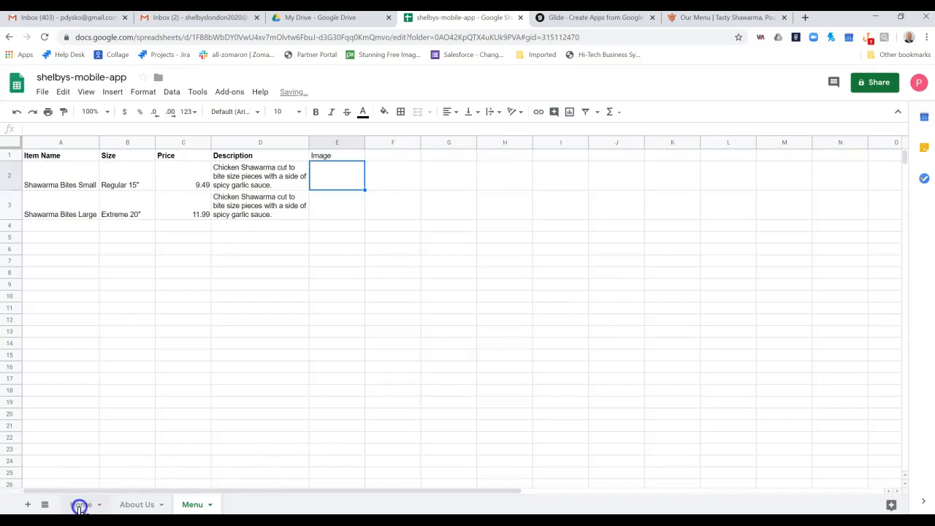
Step: Look through the Home, About Us and Menu sheets, ending on Home
click(81, 505)
click(133, 505)
click(190, 505)
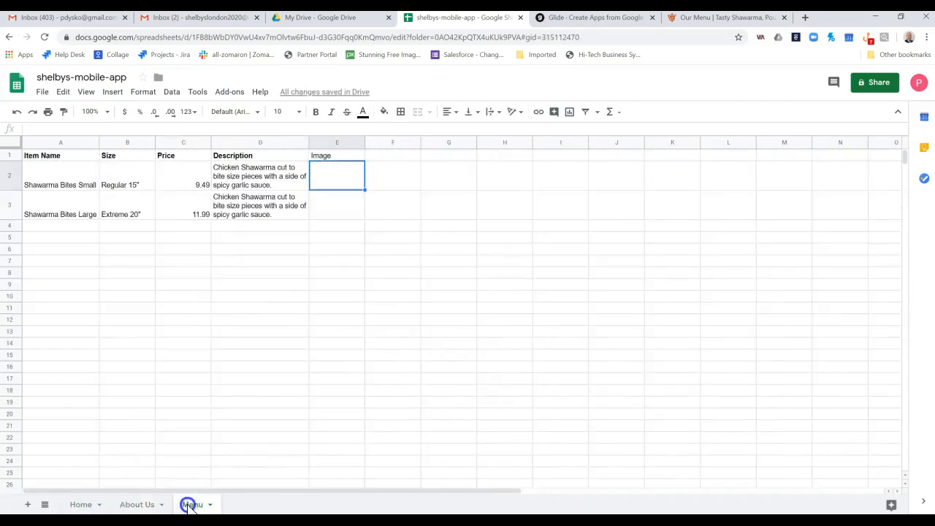
click(87, 505)
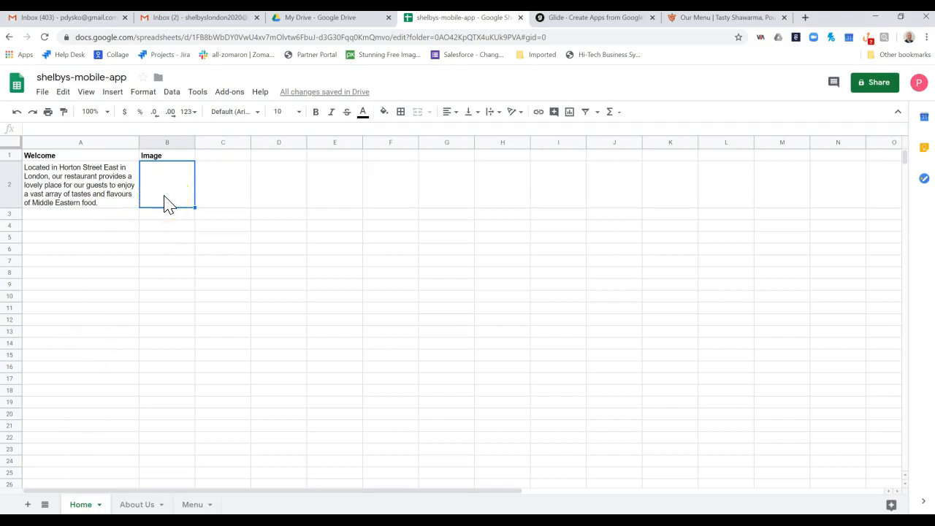
Step: Go from Shelby's menu page to its home page and scroll to the Who We Are section
click(691, 19)
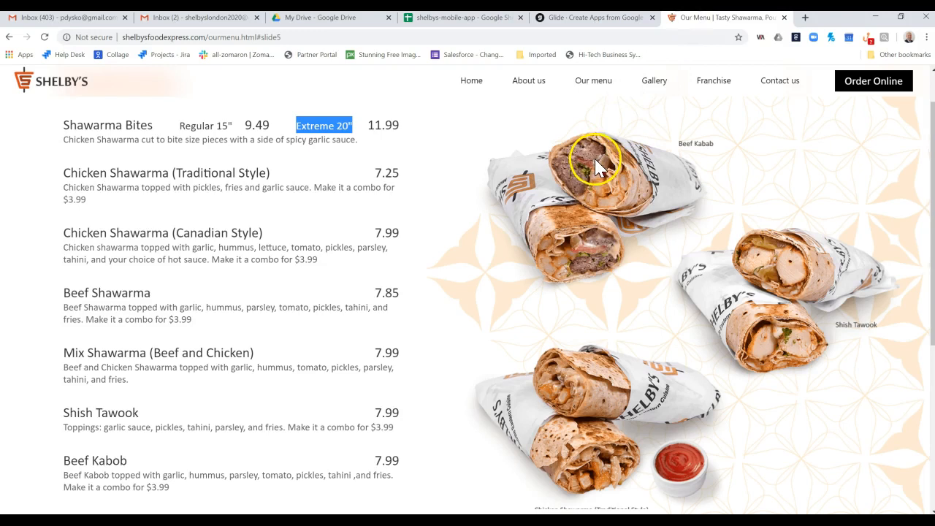
click(470, 85)
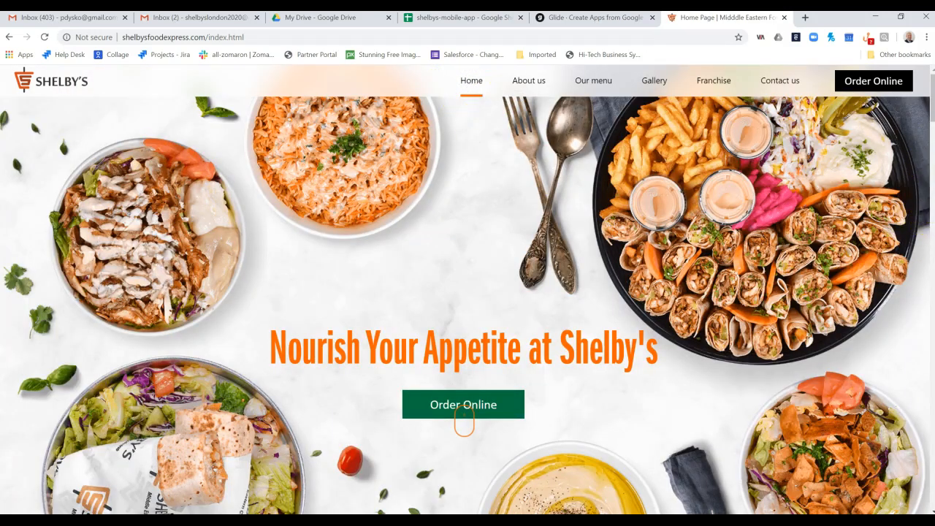
scroll(932, 118, down, 3)
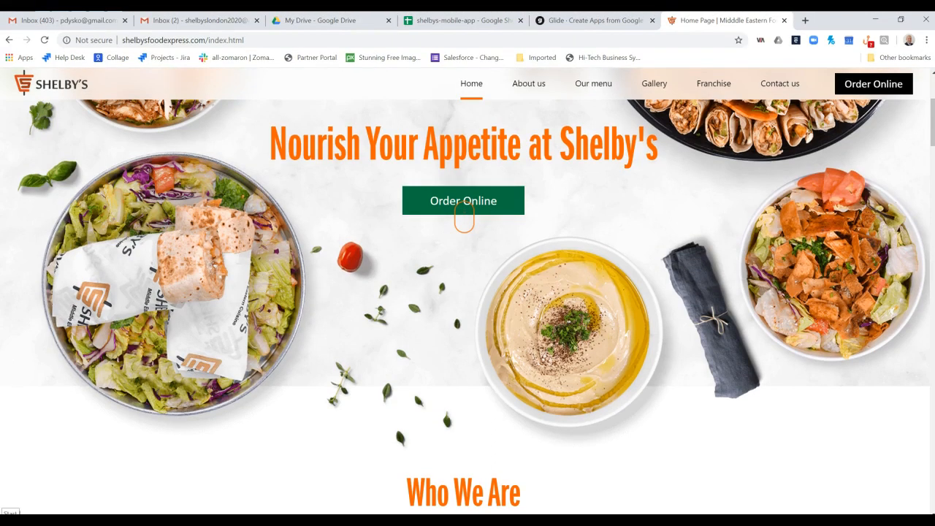
Step: Launch Snipping Tool via 'sni' and capture the salad bowl image on the page
key(super)
text(sni)
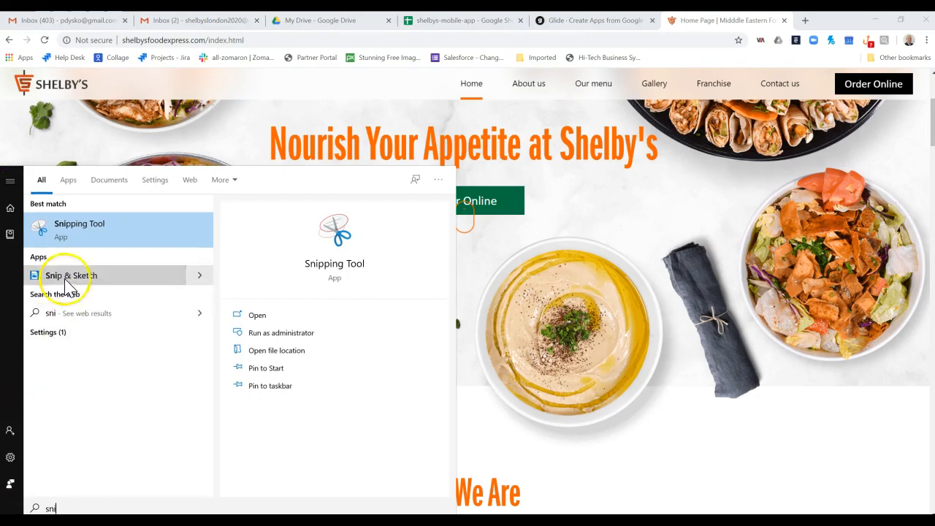
click(79, 233)
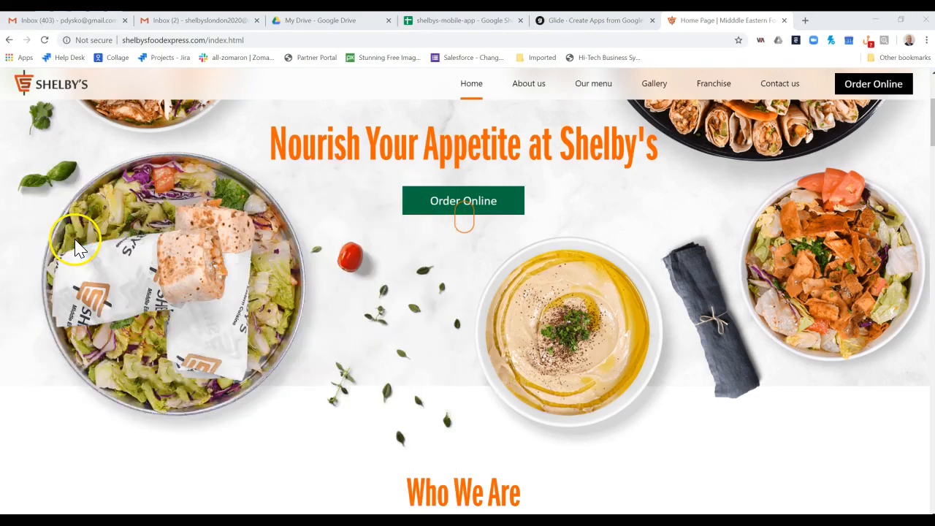
click(713, 37)
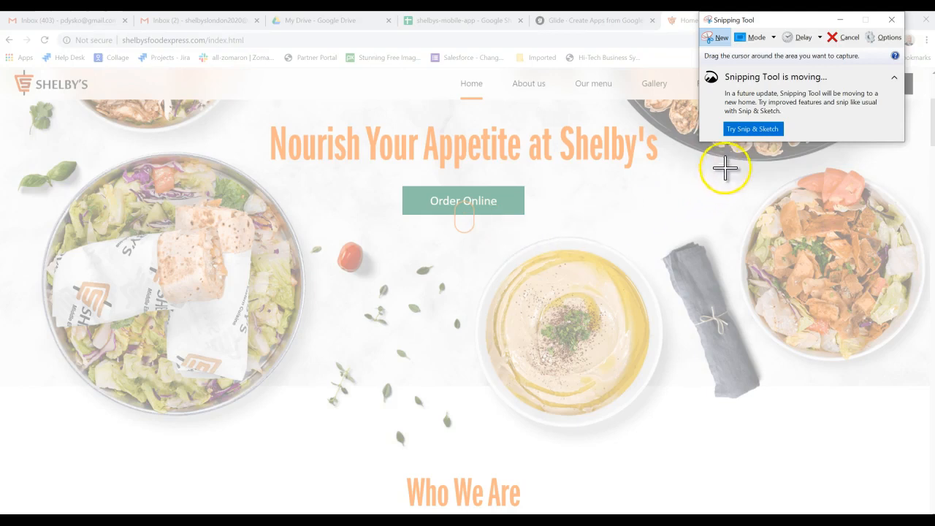
drag(723, 163, 926, 369)
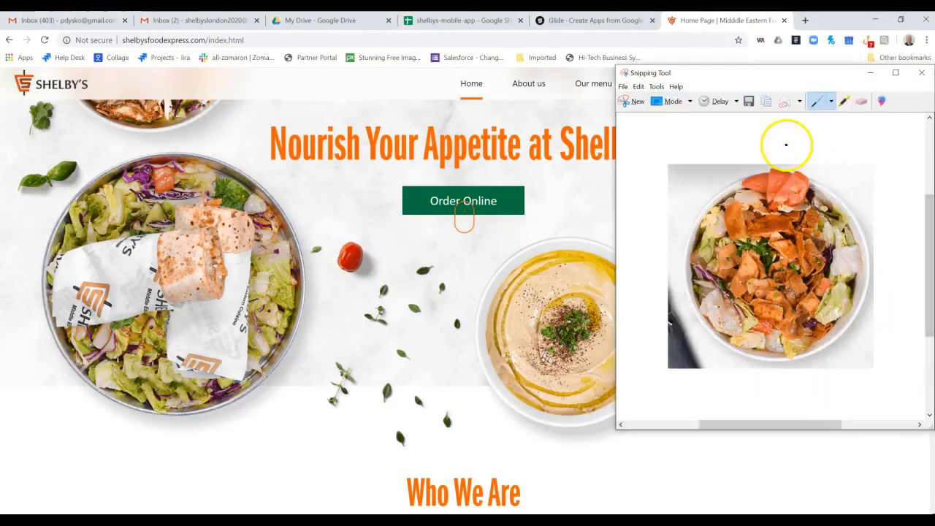
Step: Save the snip as Salad-1 PNG in a new Shelbys folder under Pictures
click(623, 87)
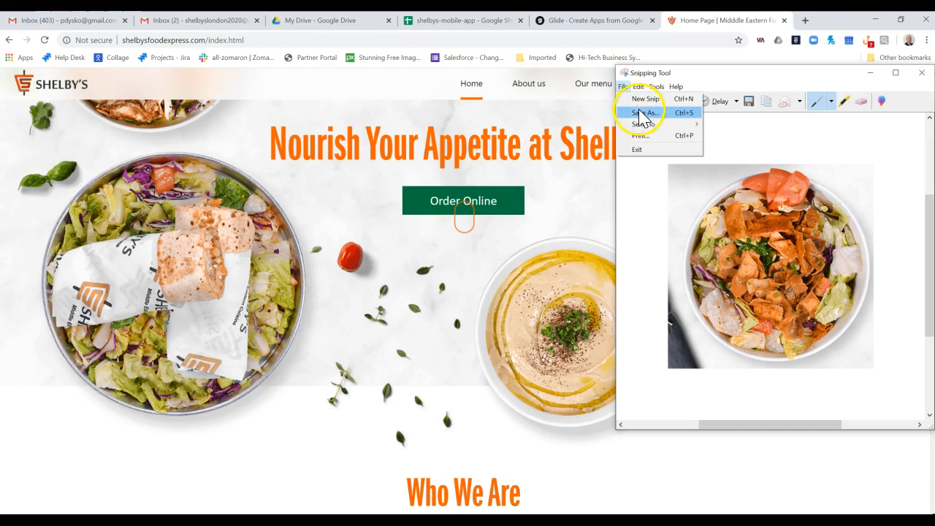
click(639, 114)
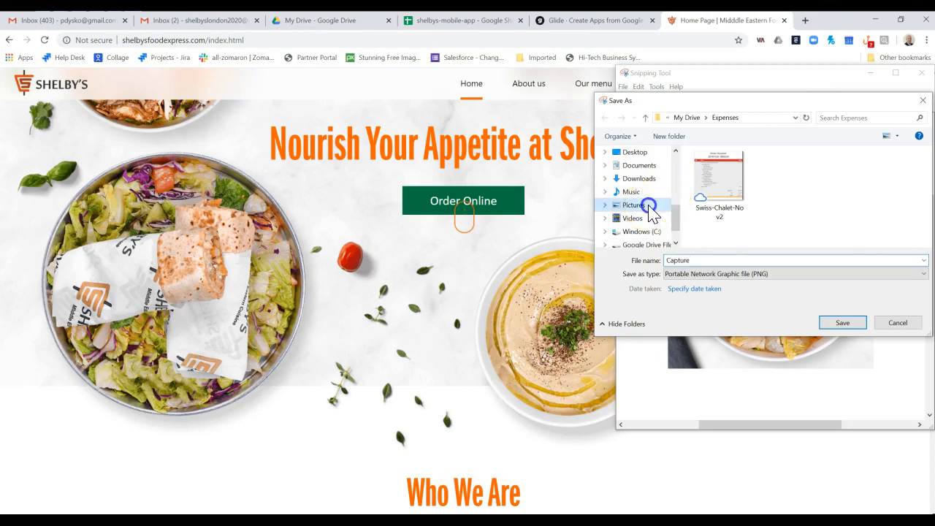
click(646, 206)
click(667, 136)
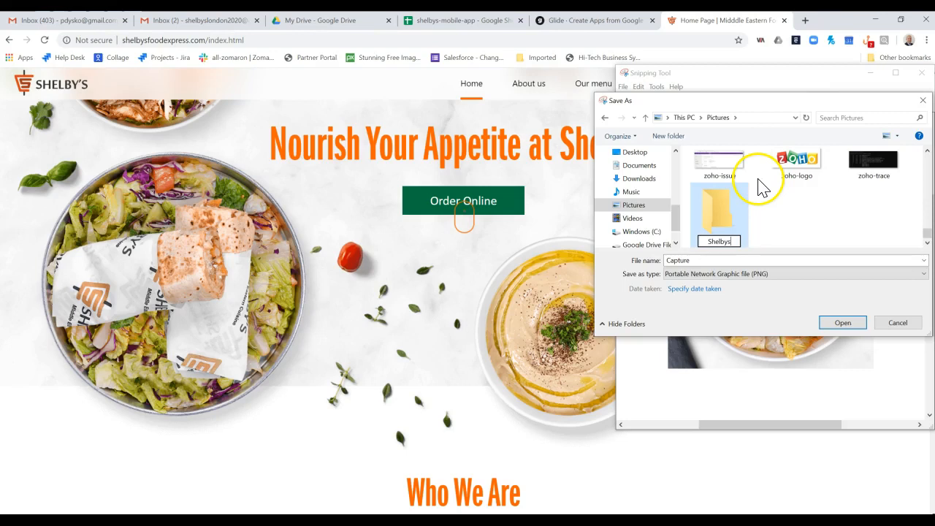
double_click(731, 216)
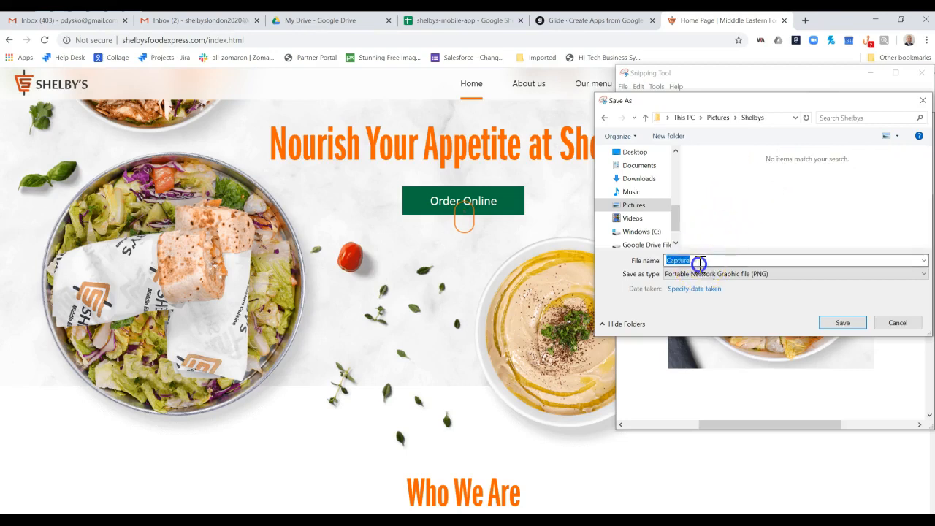
drag(785, 103, 406, 75)
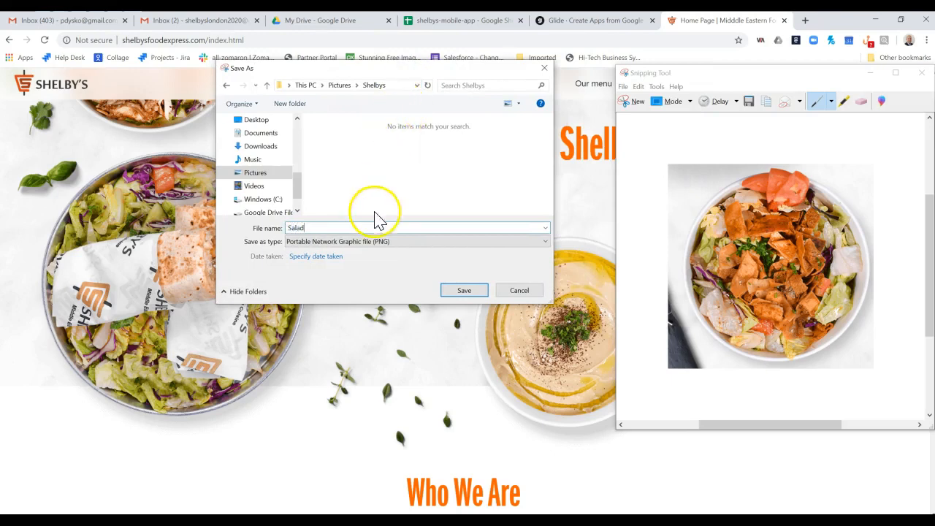
click(459, 290)
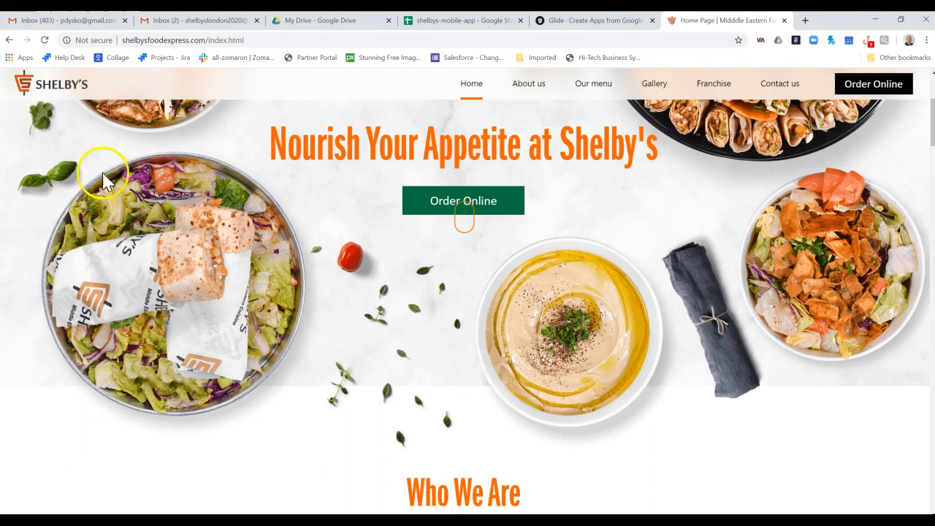
Step: Upload Salad-1 from Pictures\Shelbys to My Drive
click(321, 22)
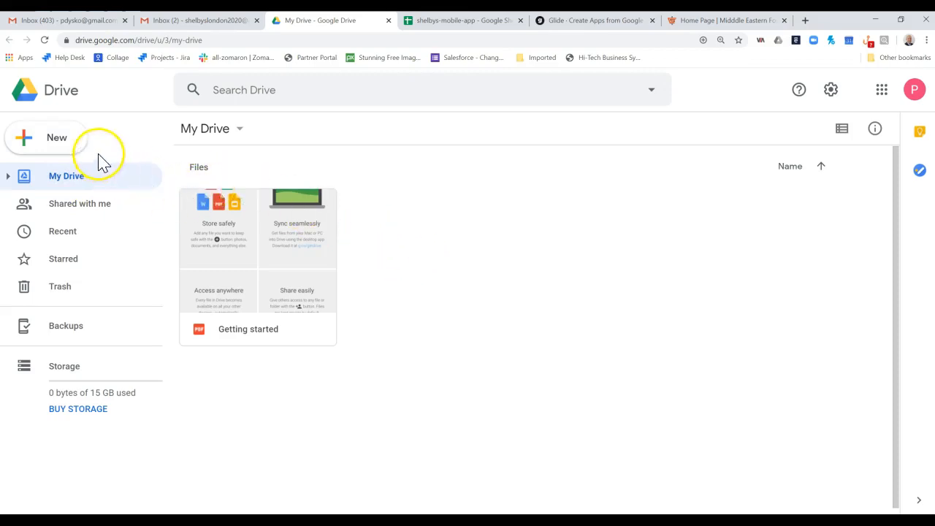
click(58, 152)
click(90, 181)
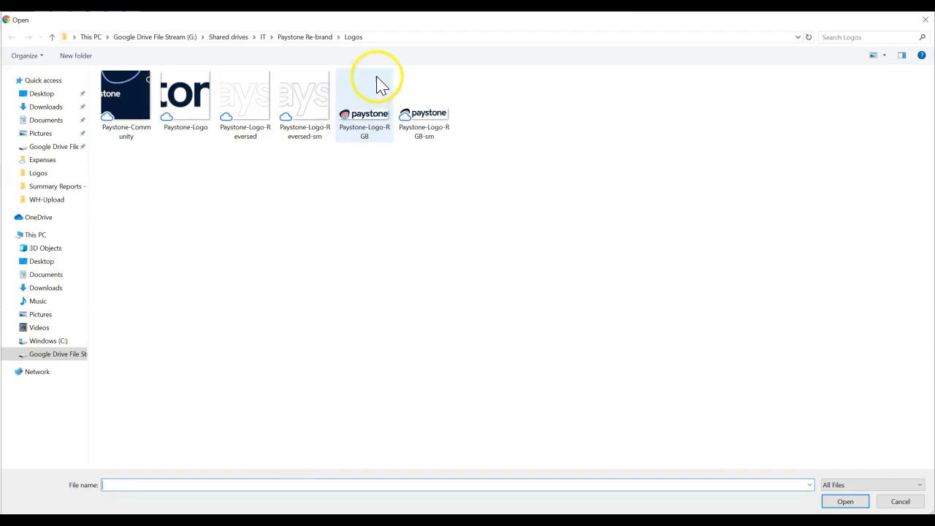
click(305, 38)
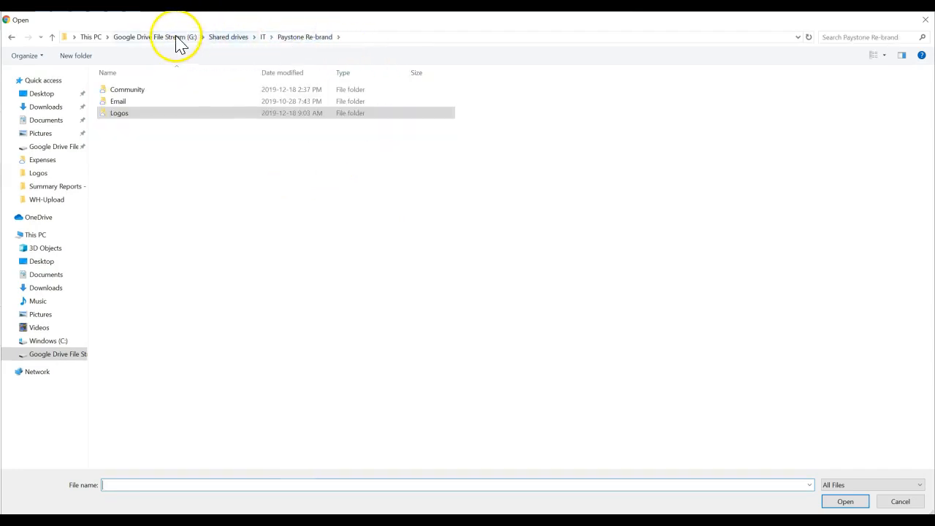
click(174, 40)
click(32, 133)
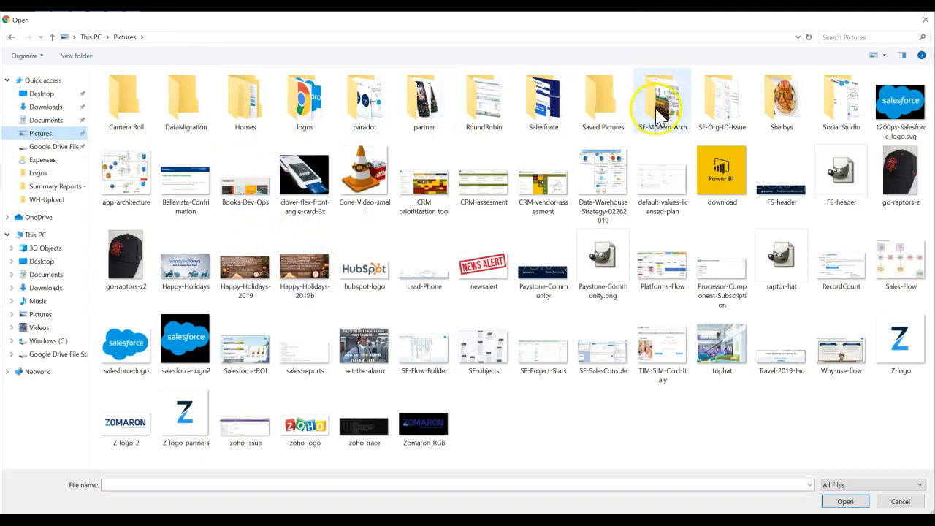
double_click(780, 106)
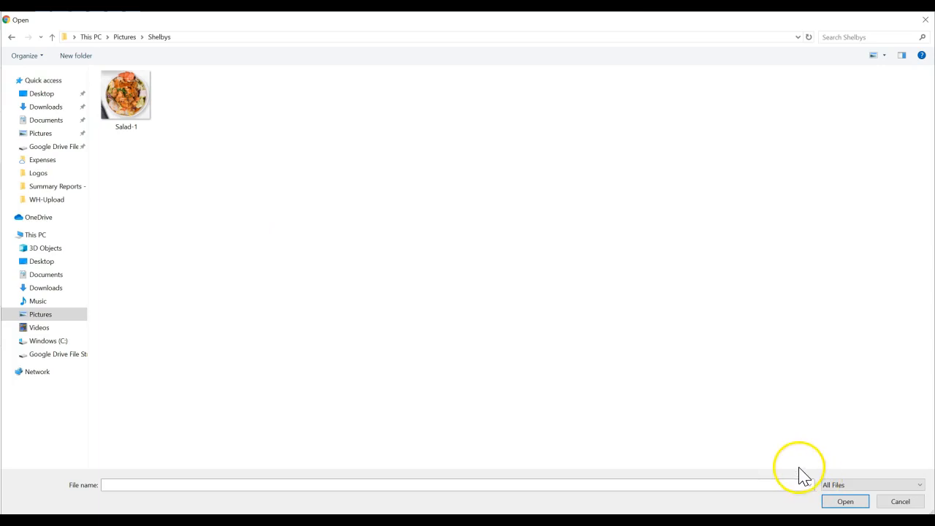
click(137, 102)
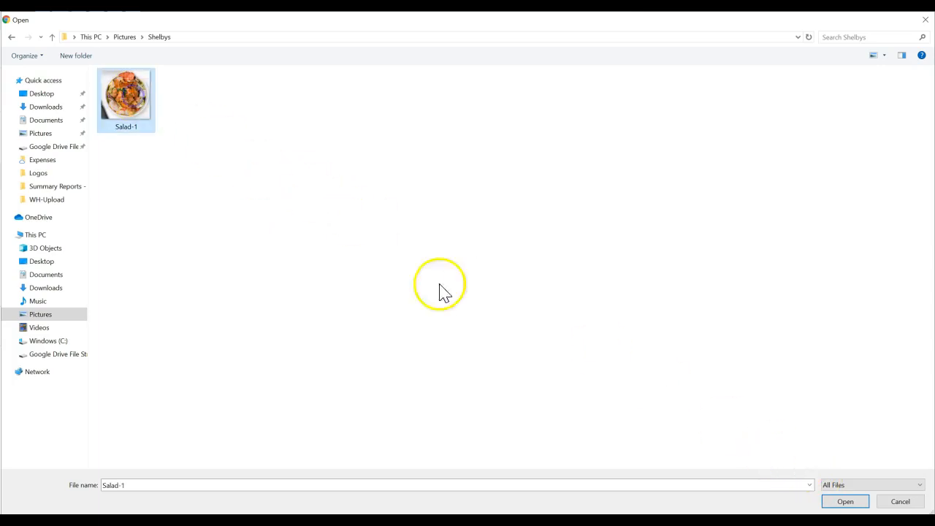
click(847, 503)
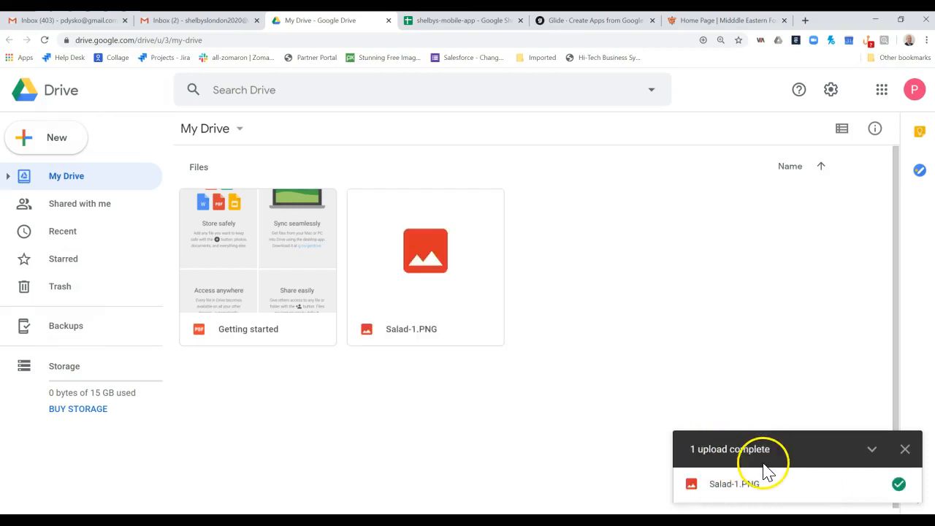
Step: Create an Images folder in Drive and move Salad-1.PNG into it
click(59, 143)
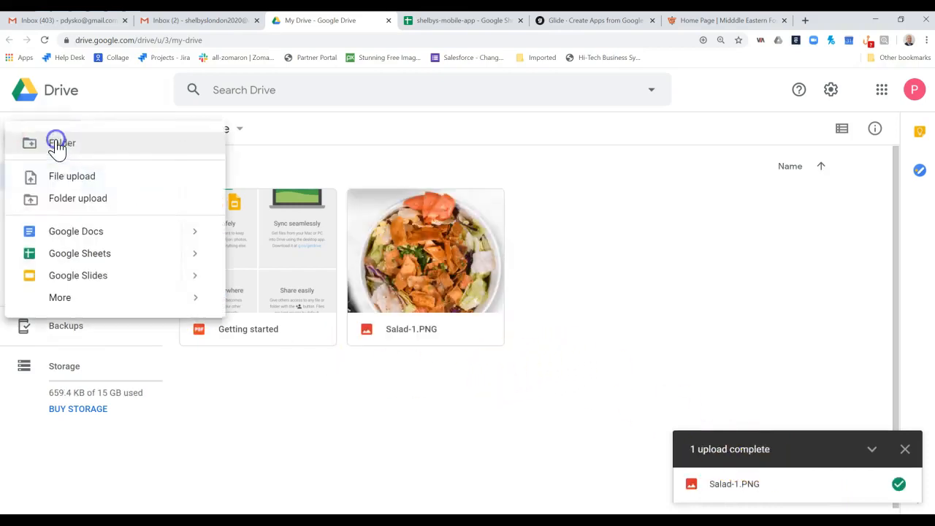
click(35, 146)
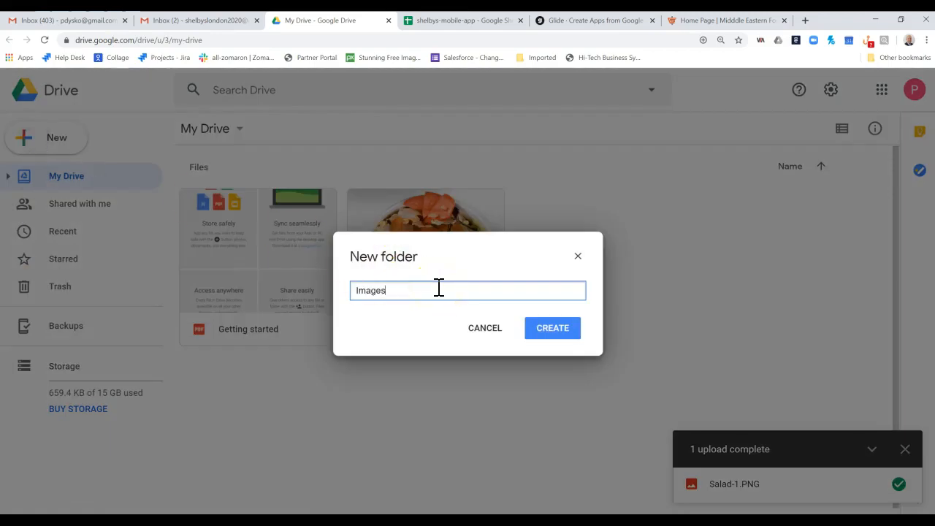
text(Images)
key(Return)
click(402, 321)
drag(402, 322, 287, 216)
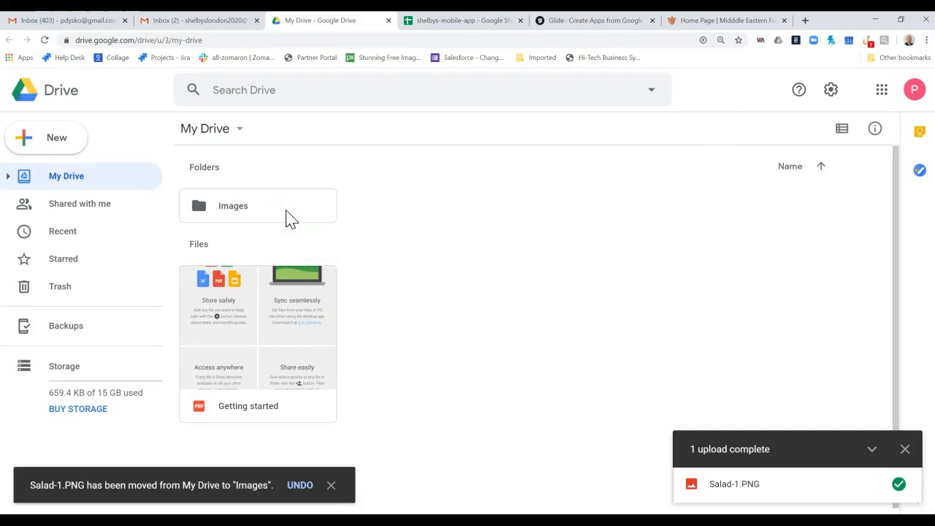
double_click(288, 218)
Step: Turn on link sharing for Salad-1.PNG and select its share link
click(290, 234)
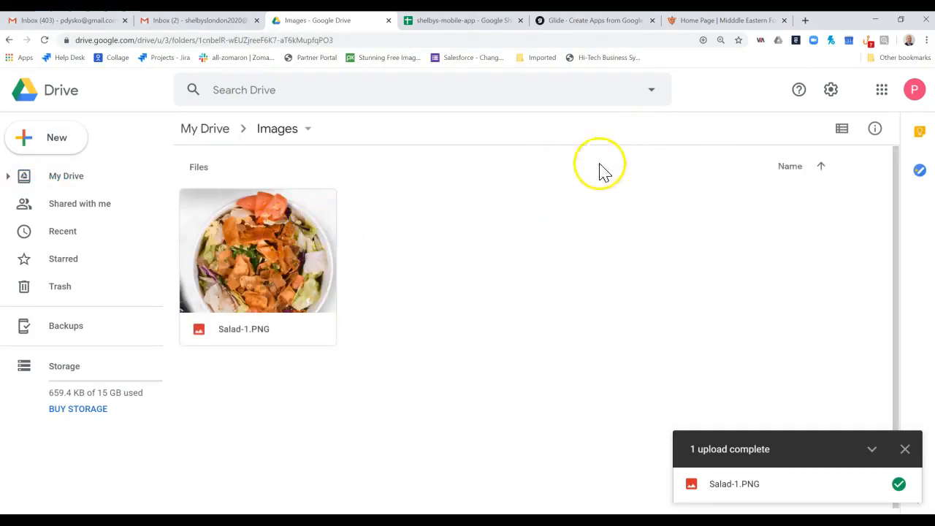
click(263, 305)
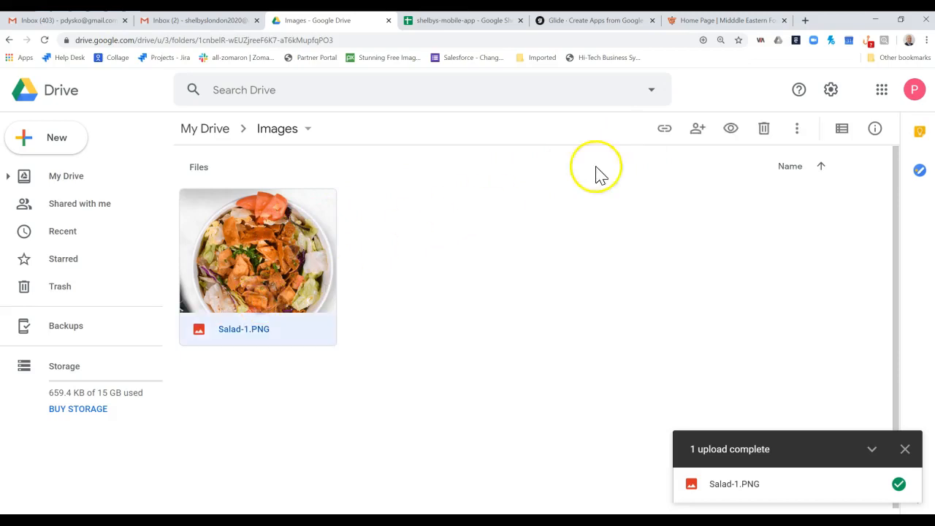
click(665, 129)
click(751, 167)
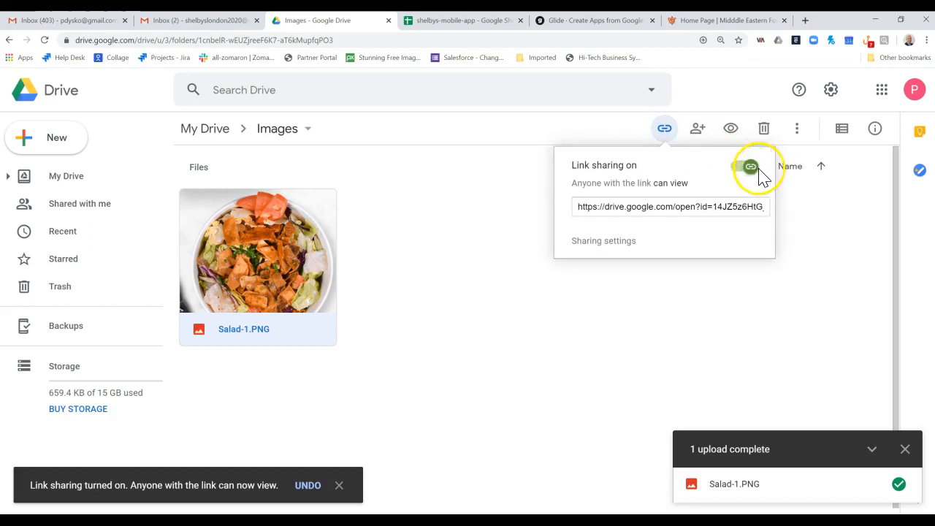
click(719, 205)
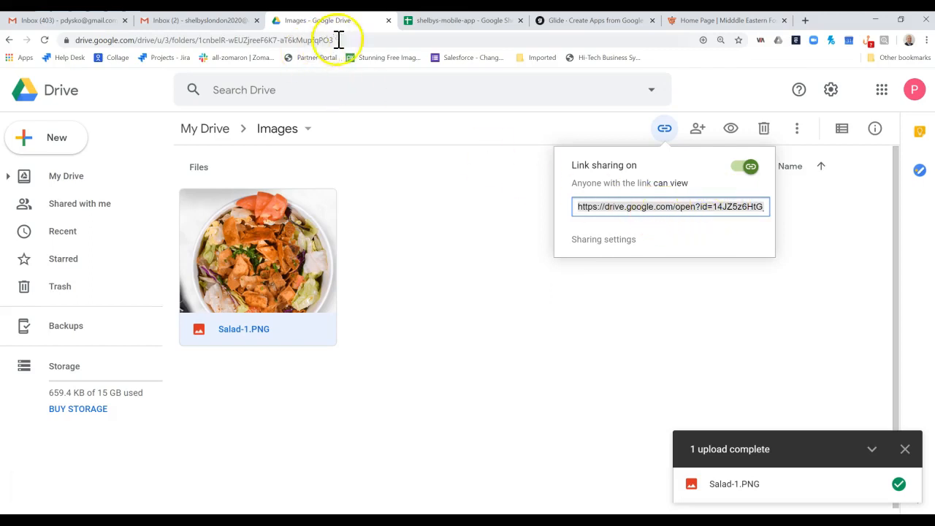
Step: Paste Salad-1.PNG's Drive link into Home sheet cell B2 and widen column B
click(449, 22)
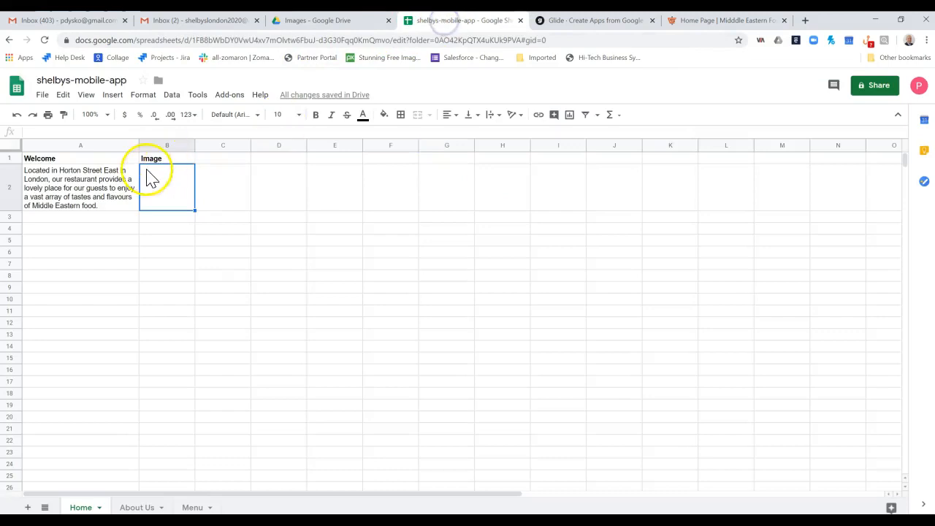
key(ctrl+v)
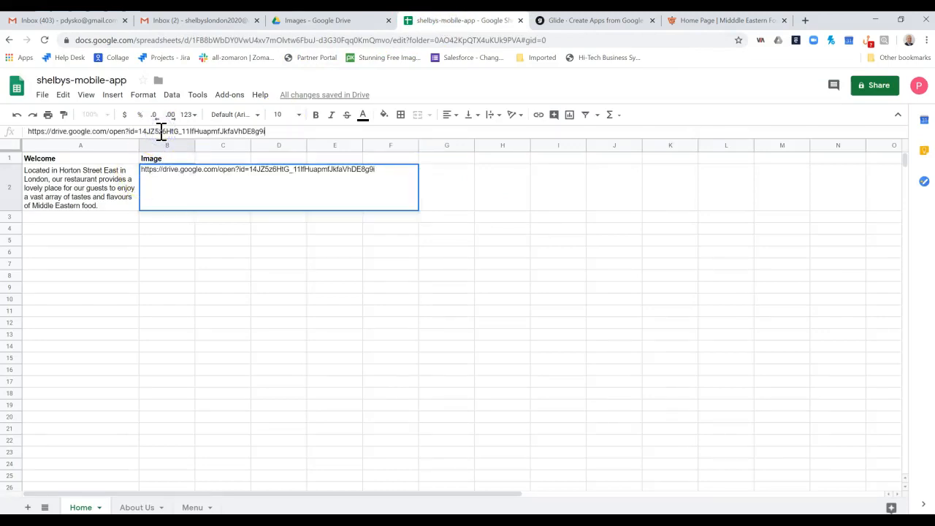
key(Return)
drag(194, 144, 396, 144)
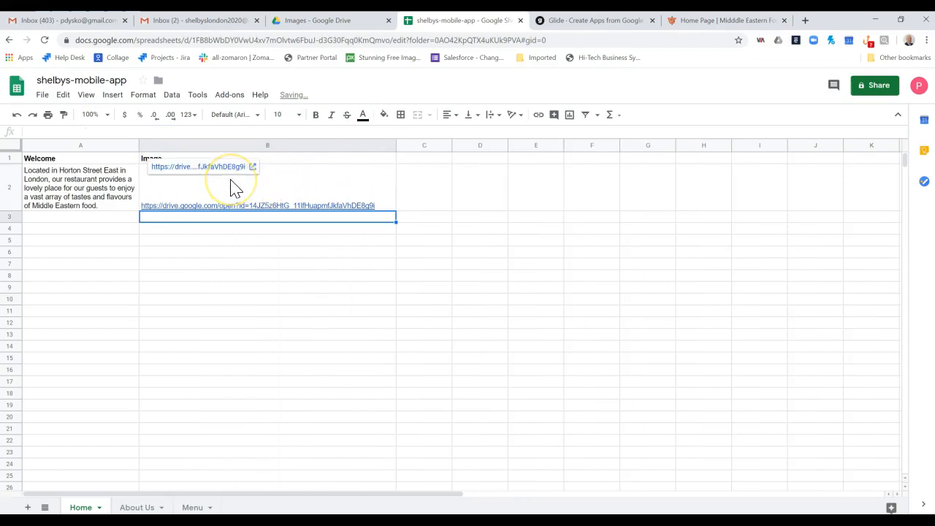
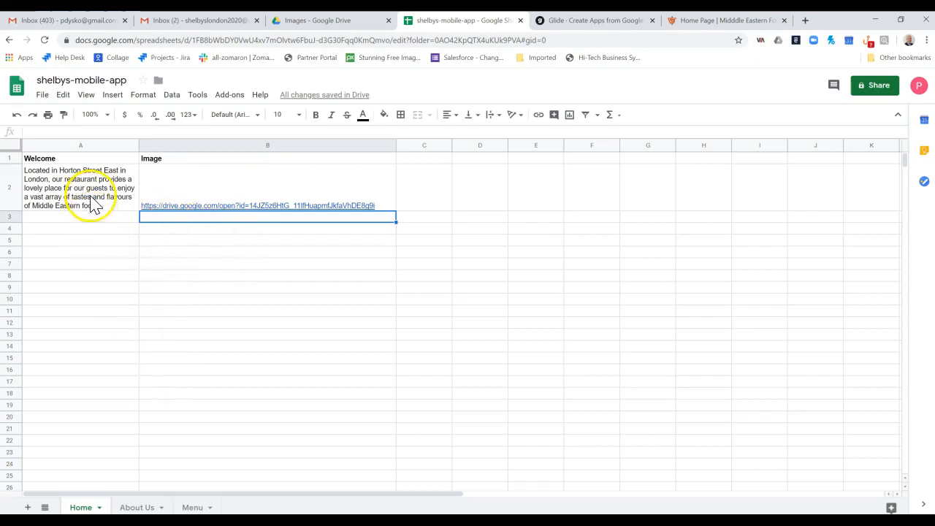
Step: Check the Menu sheet, then open the Sandwiches page under Our menu on Shelby's website
click(185, 508)
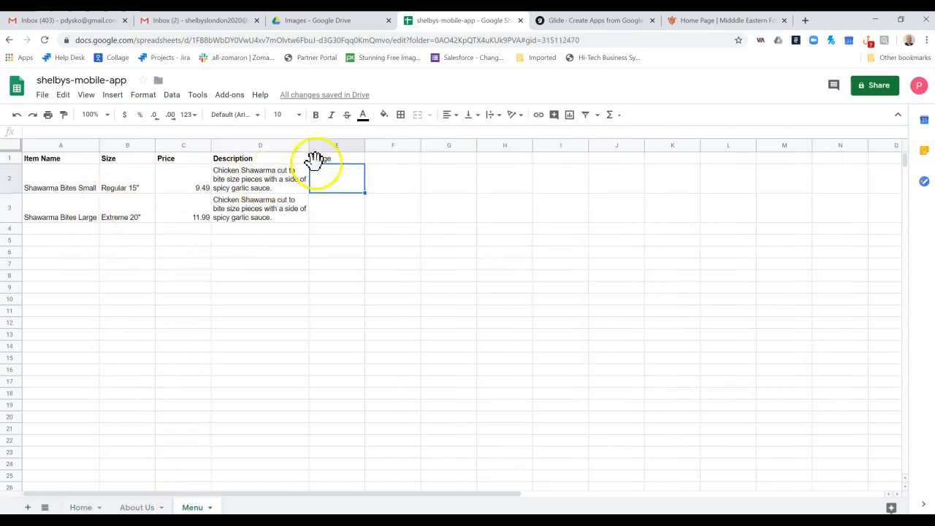
click(721, 20)
mouse_move(599, 84)
click(697, 233)
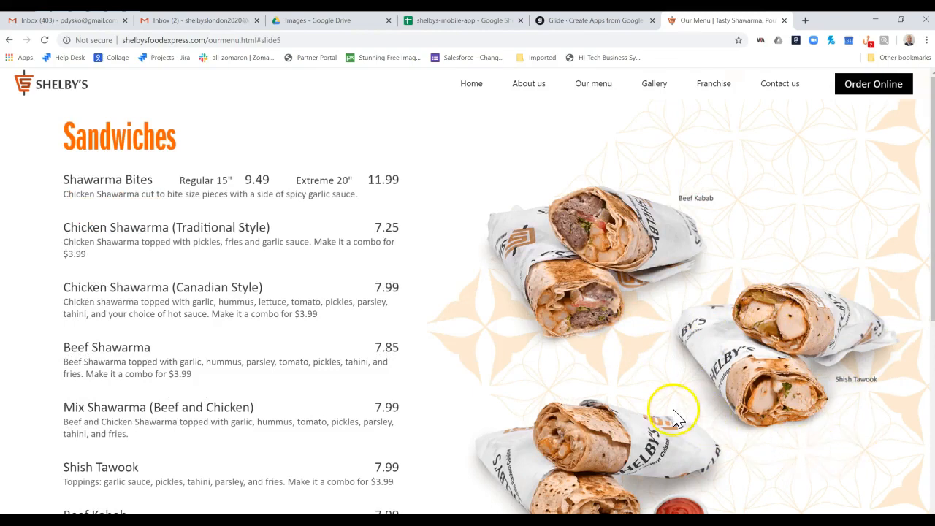
Step: Snip the wrap photo from the Sandwiches page and save it as Chicken-Shwarma-Bites
scroll(662, 409, down, 3)
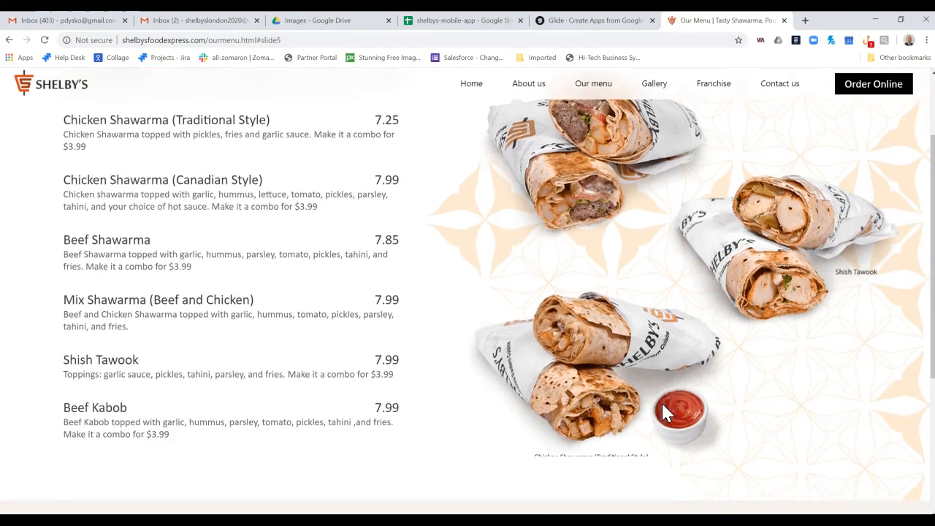
scroll(663, 407, up, 3)
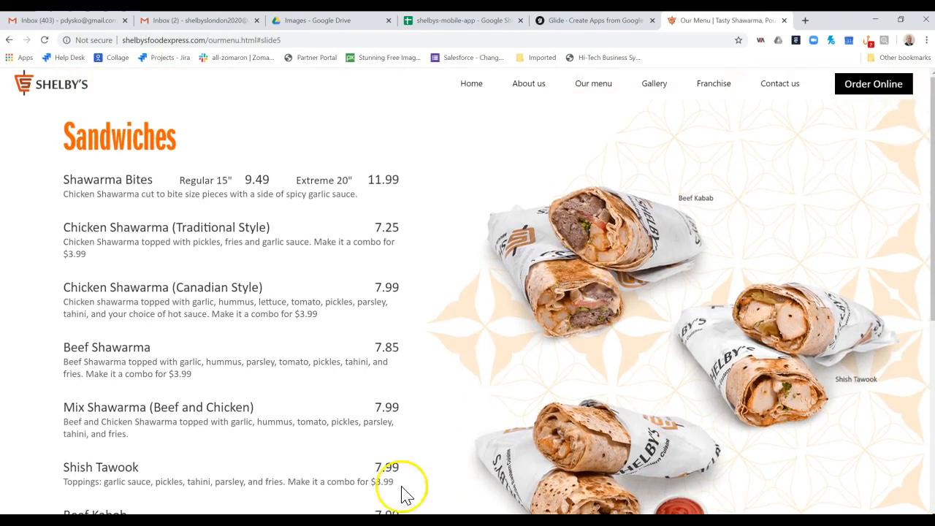
key(alt+Tab)
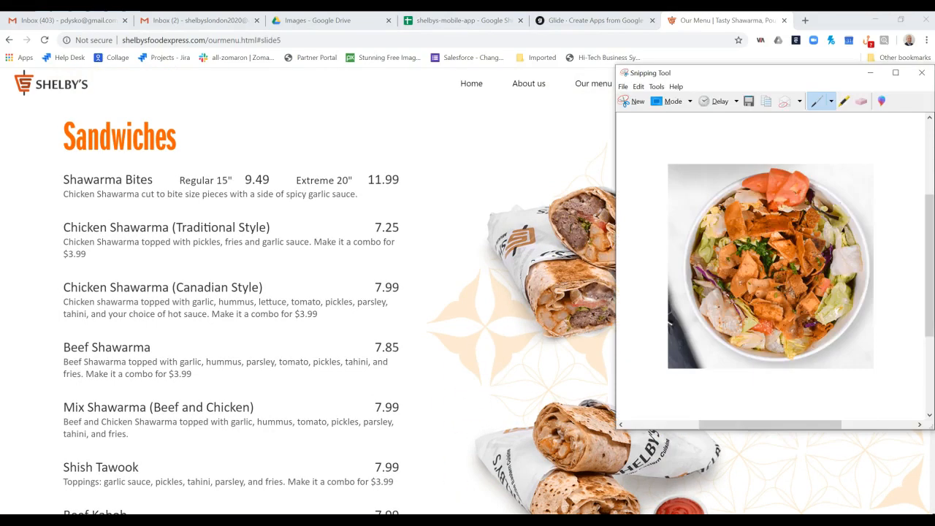
click(633, 103)
drag(474, 175, 720, 343)
click(430, 97)
click(446, 124)
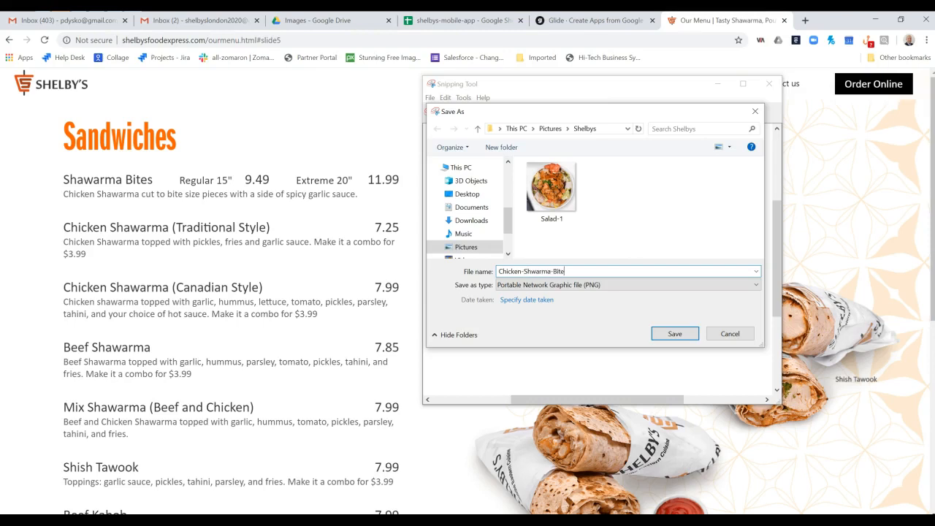
key(Return)
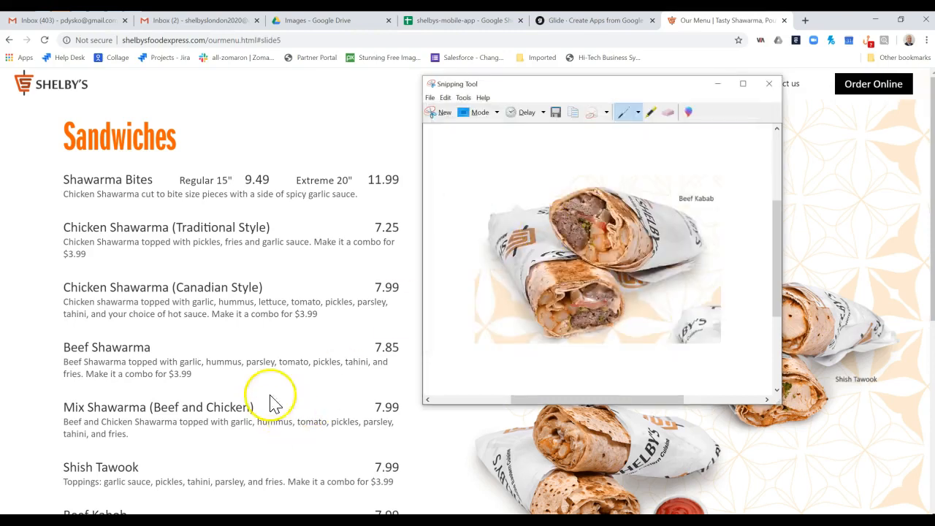
Step: Upload Chicken-Shwarma-Bites from Pictures > Shelbys into the Drive Images folder
click(316, 22)
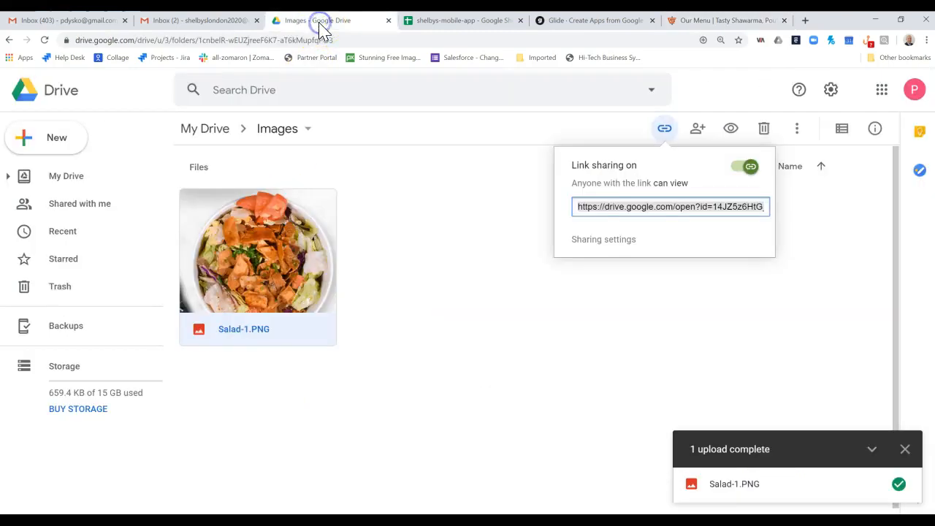
click(512, 290)
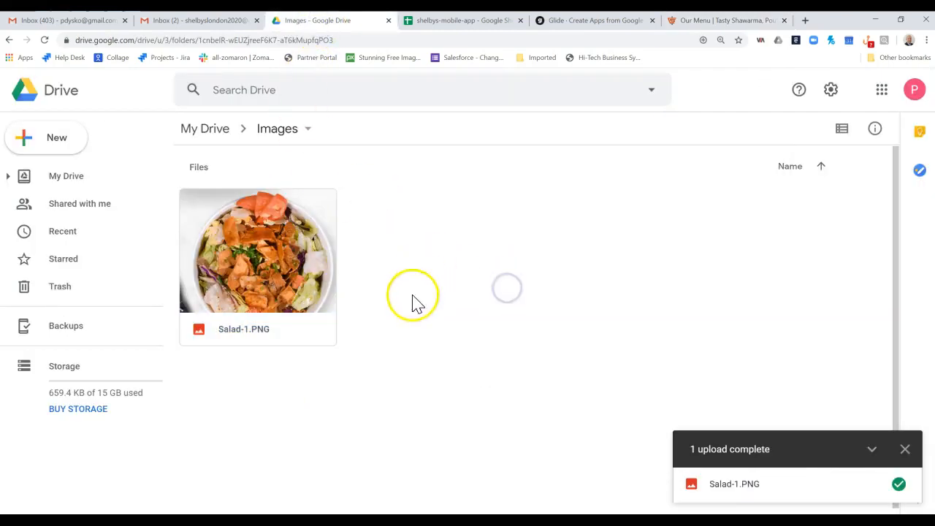
click(75, 511)
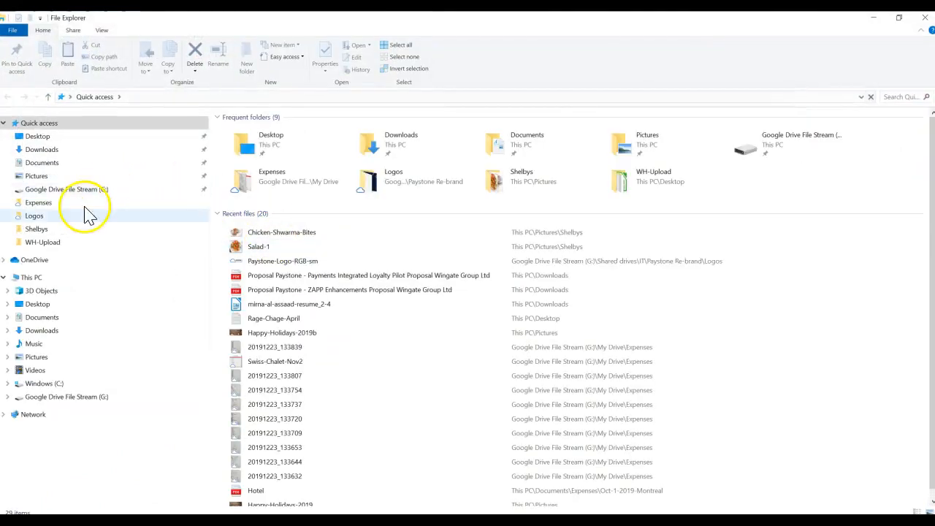
click(46, 178)
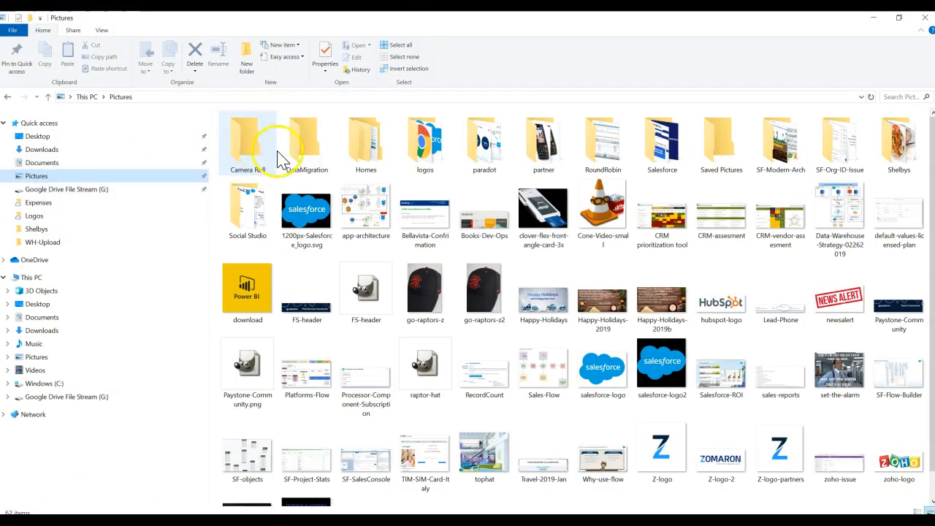
double_click(905, 143)
click(897, 22)
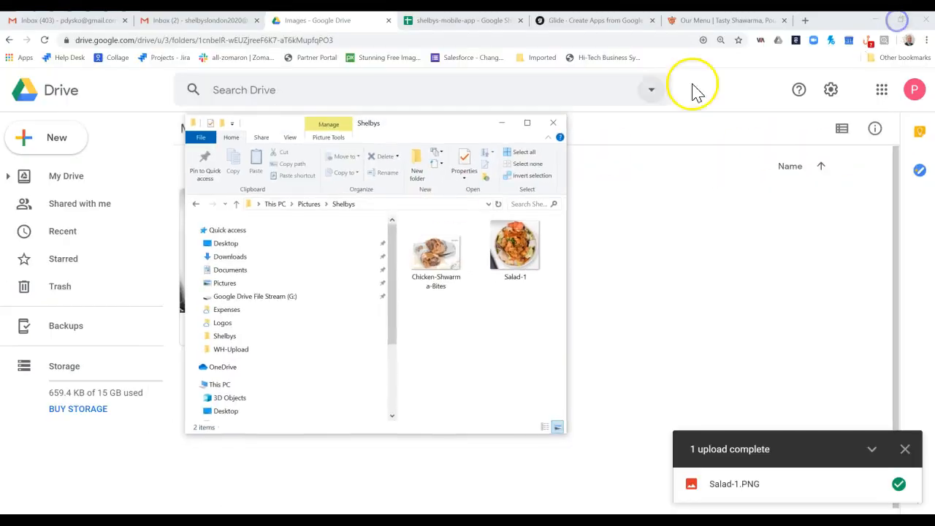
drag(442, 255, 633, 269)
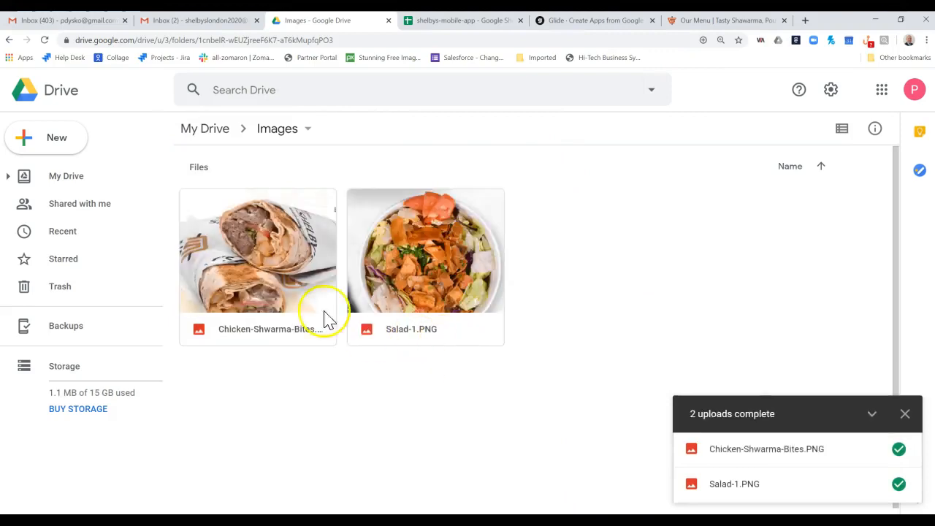
Step: Turn on link sharing for Chicken-Shwarma-Bites and copy its Drive link
click(254, 256)
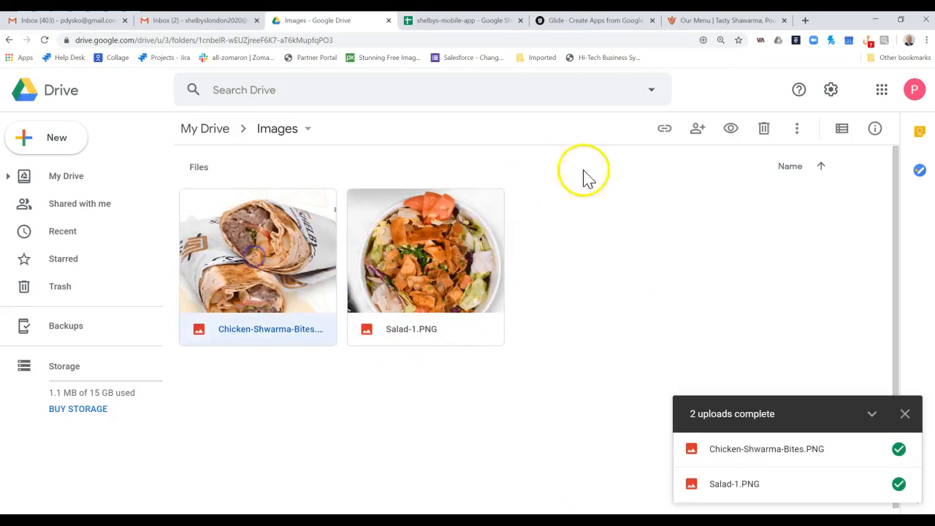
click(666, 131)
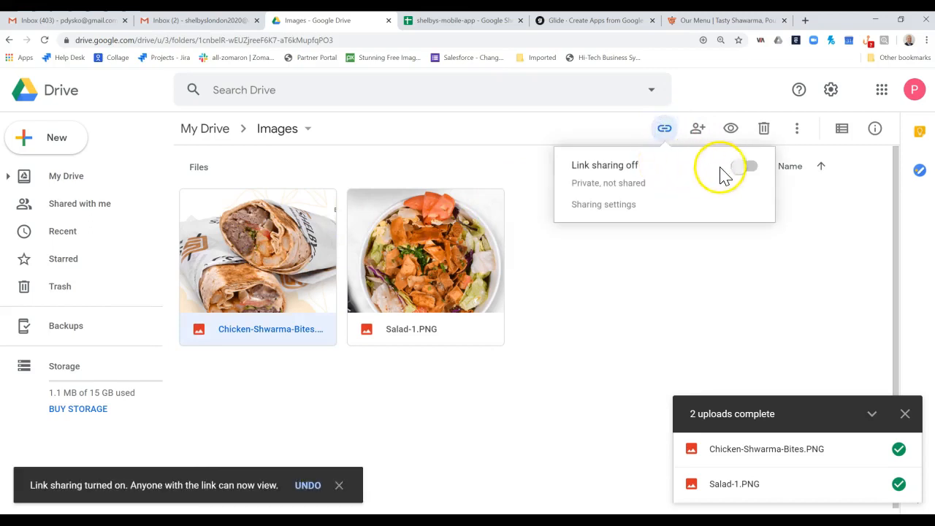
click(668, 205)
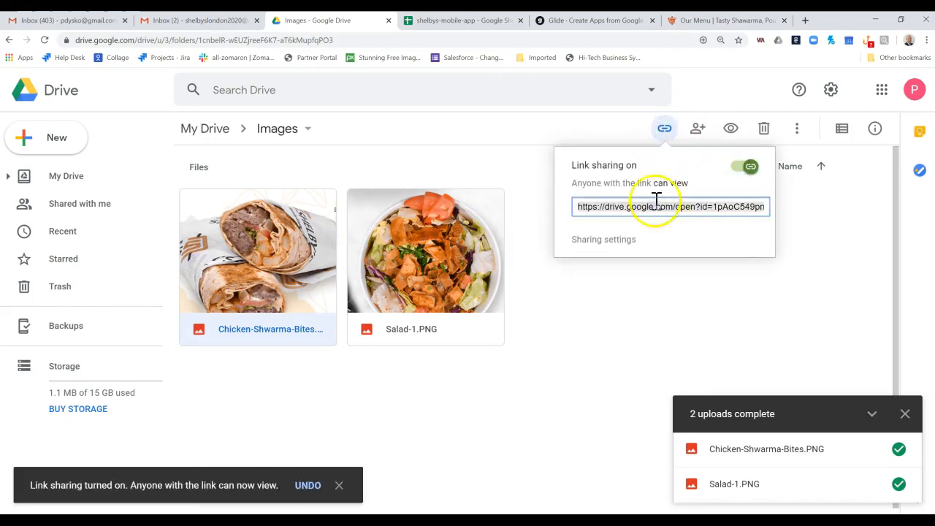
click(464, 20)
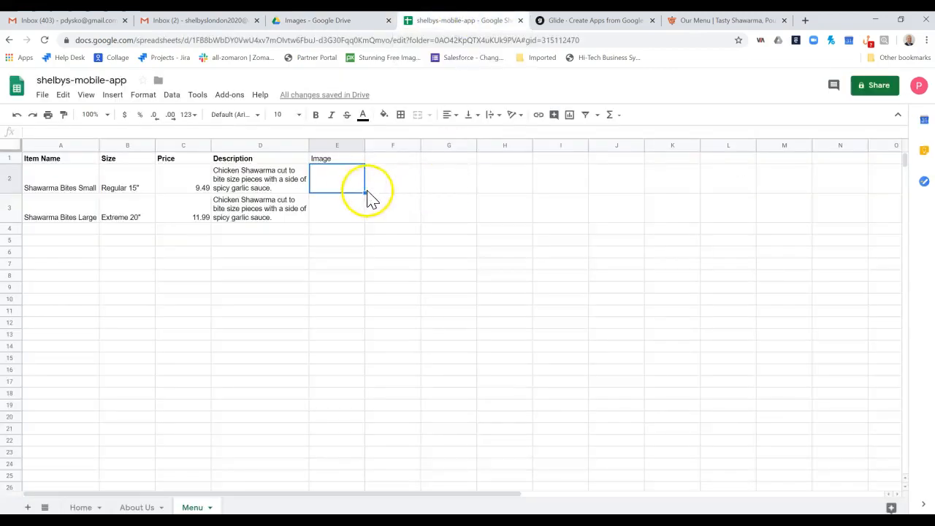
Step: Paste the image link into cells E2 and E3 and widen column E
key(Return)
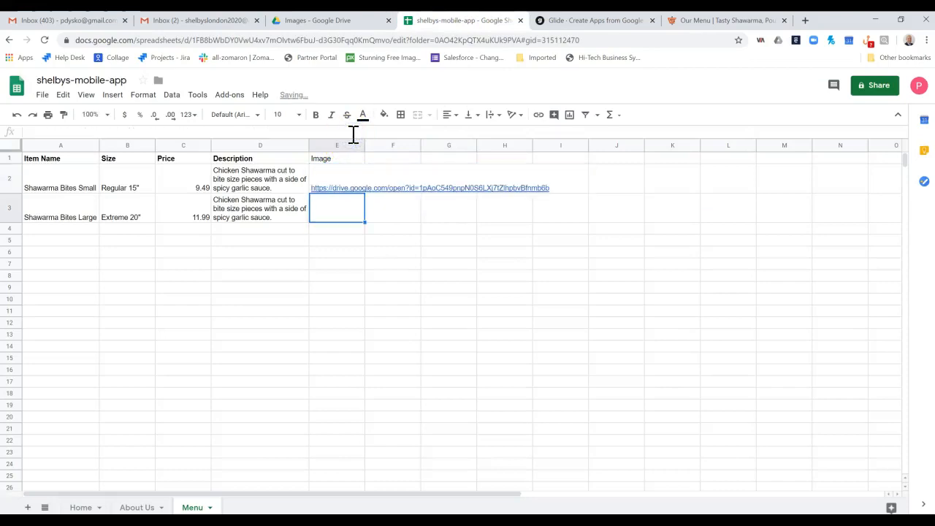
key(Return)
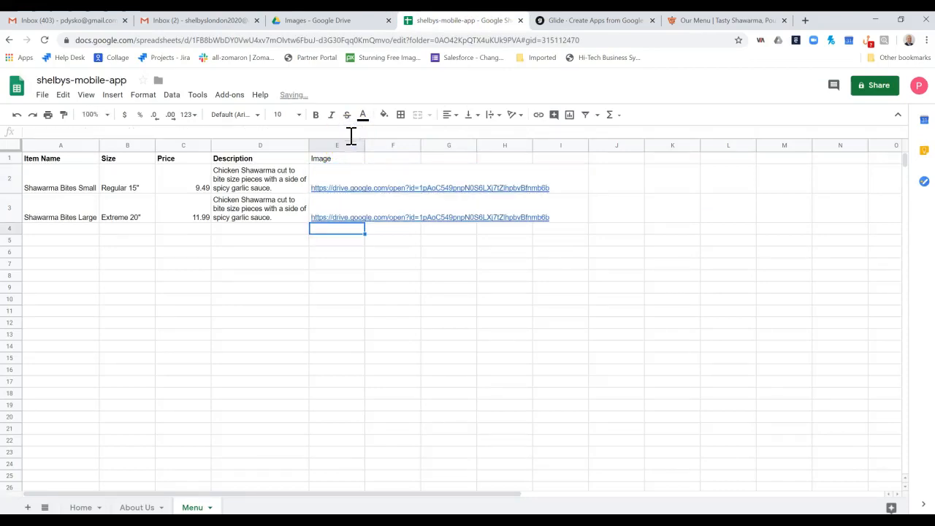
drag(363, 144, 589, 144)
click(324, 161)
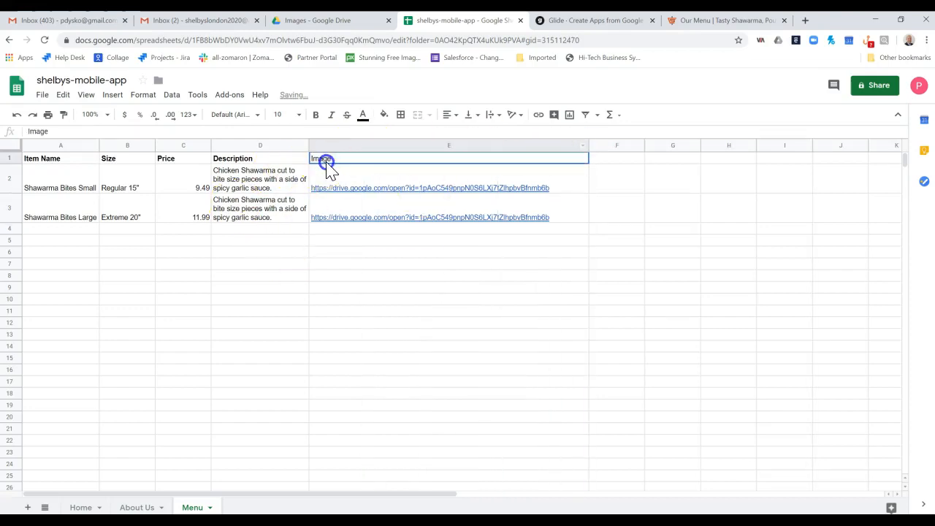
Step: Review the Home, About Us and Menu sheets, finishing on Home
click(81, 507)
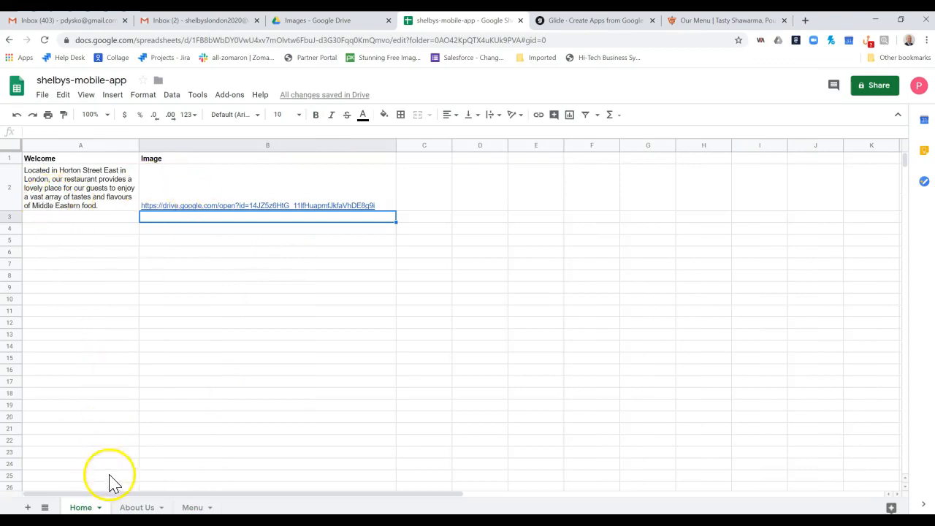
click(137, 507)
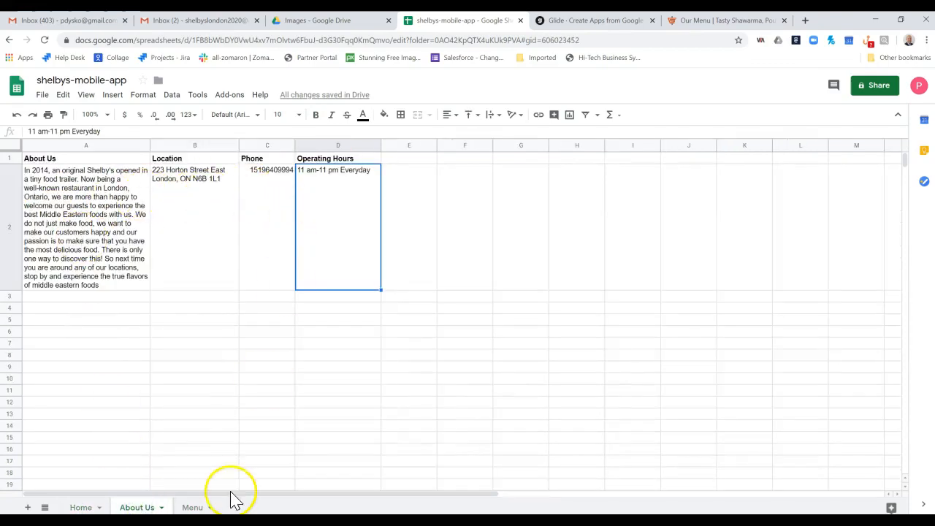
click(192, 507)
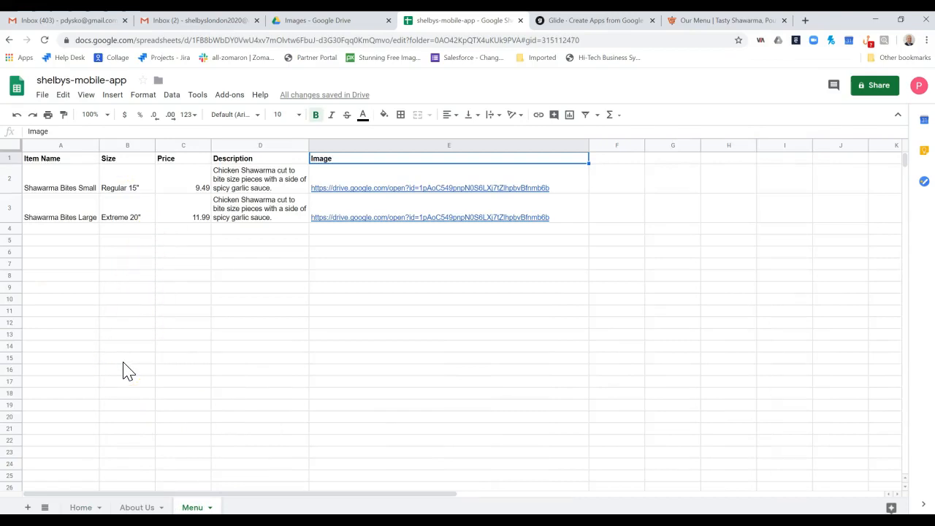
click(133, 507)
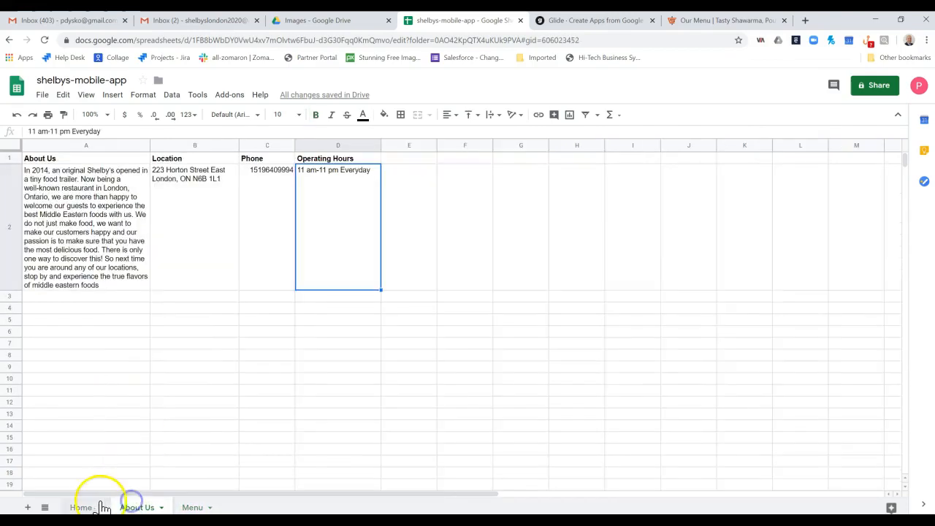
click(92, 507)
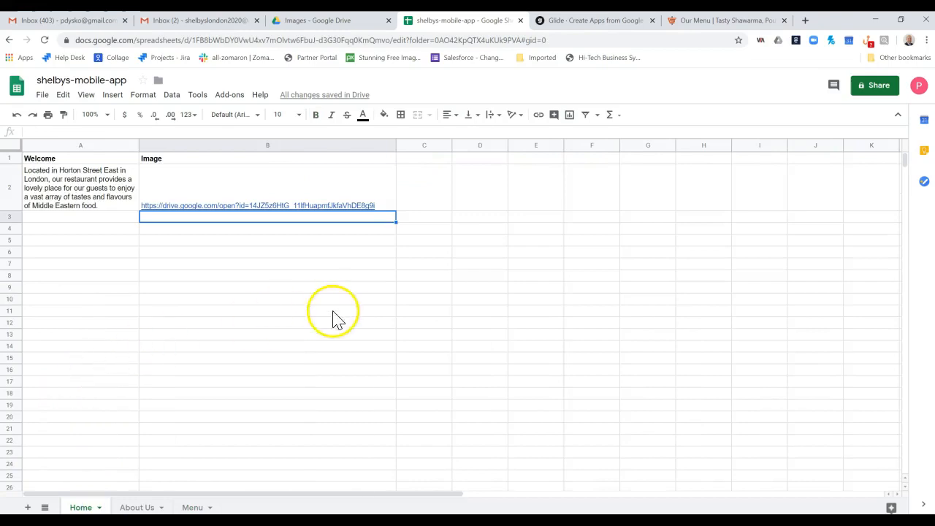
click(572, 24)
Step: Create a new Glide app from the shelbys-mobile-app spreadsheet
click(149, 189)
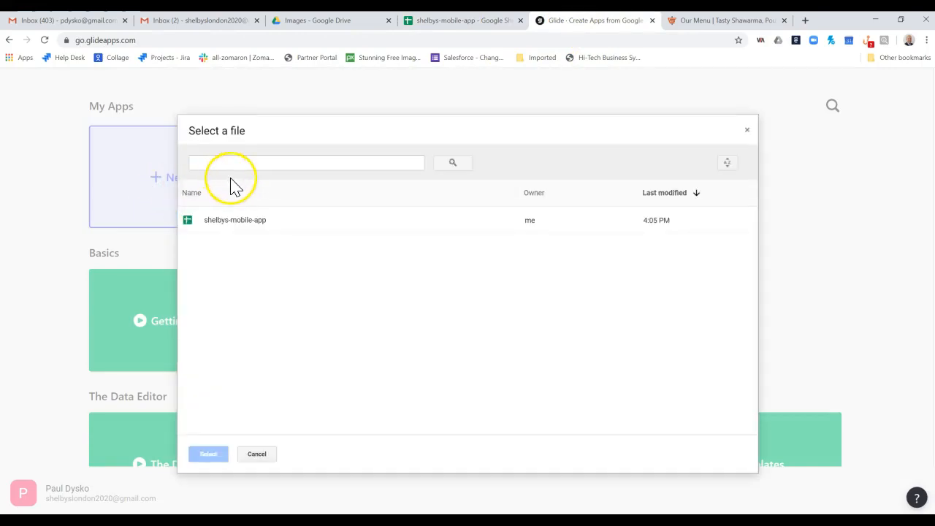
click(234, 223)
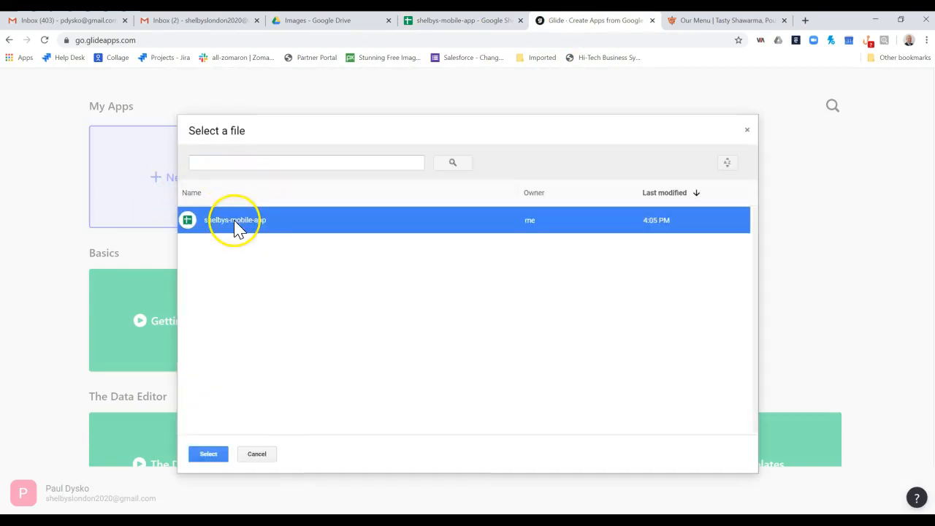
click(209, 455)
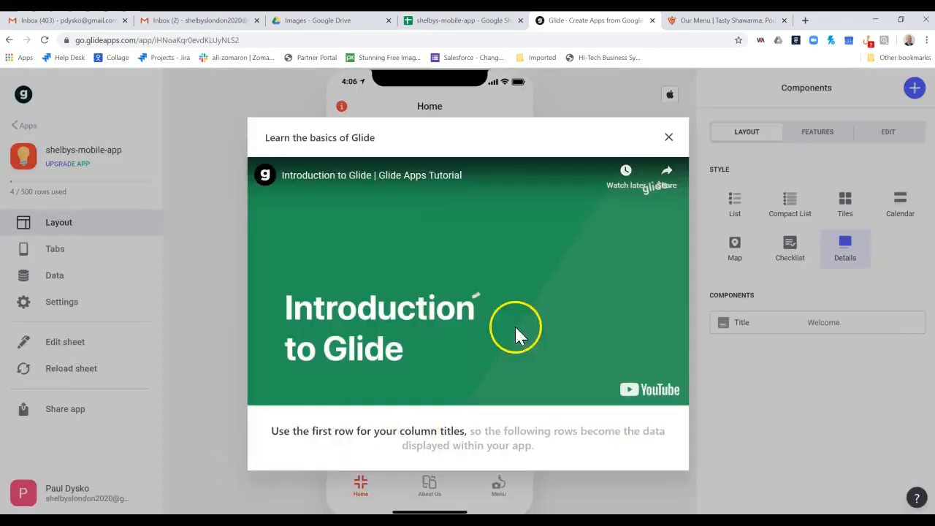
click(669, 138)
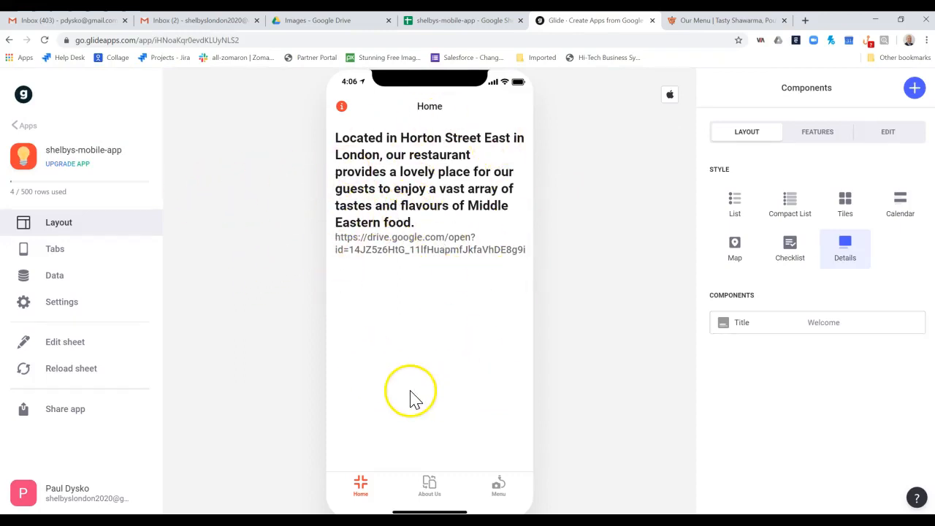
Step: Preview the About Us and Menu screens, then return to the Home screen
click(429, 488)
click(495, 487)
click(426, 491)
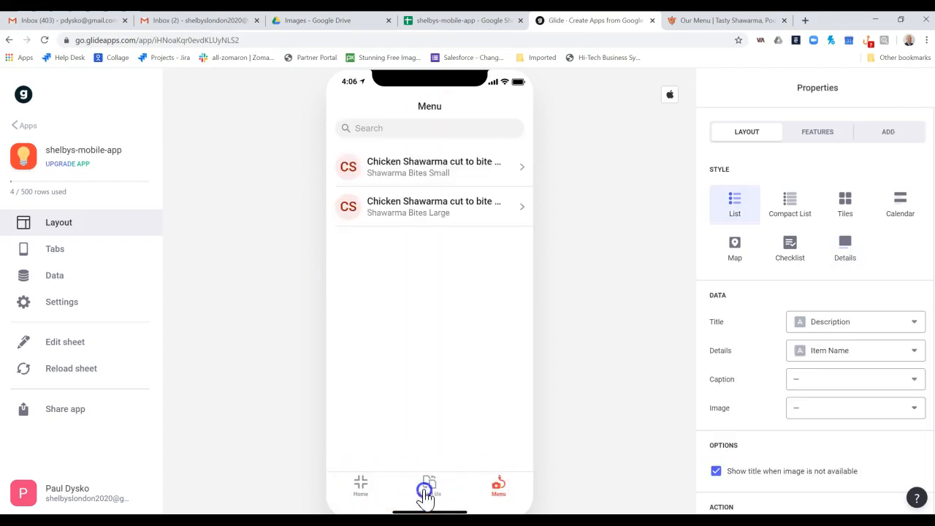
click(365, 488)
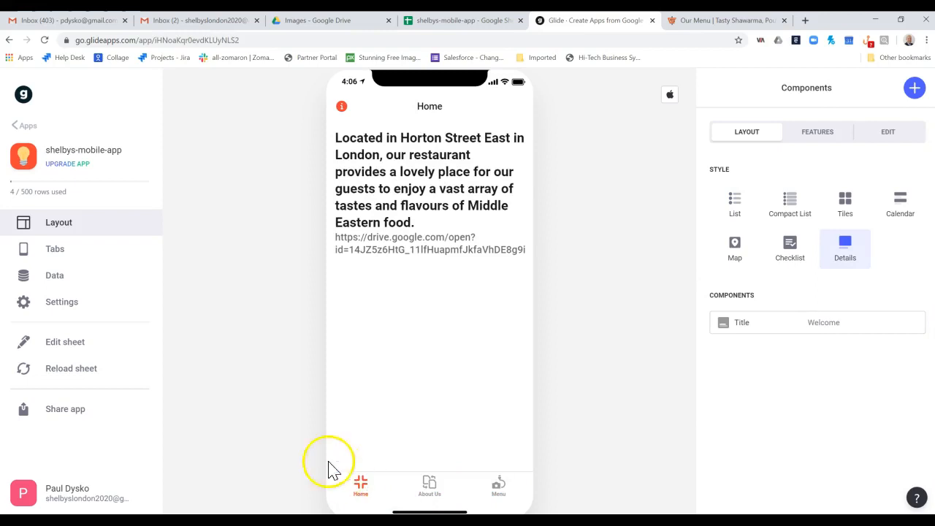
Step: Give the Home tab a filled house icon
click(89, 250)
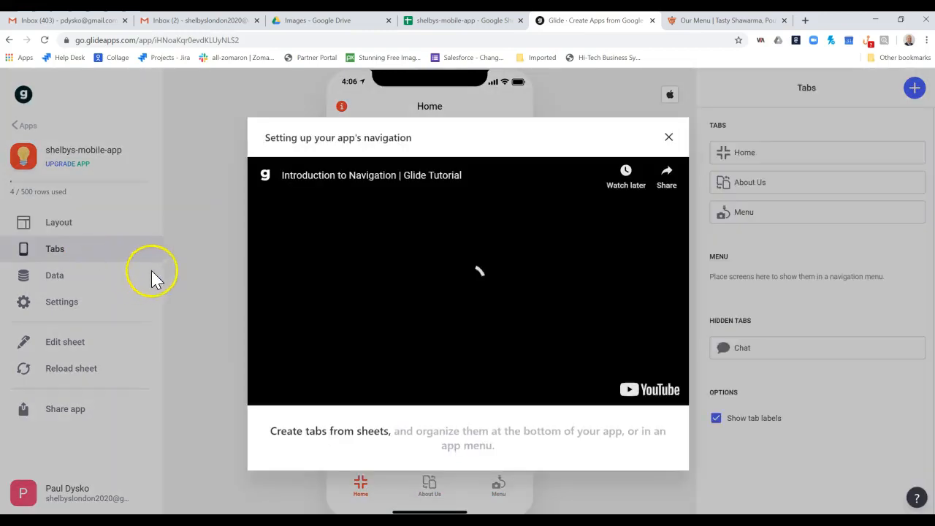
click(669, 138)
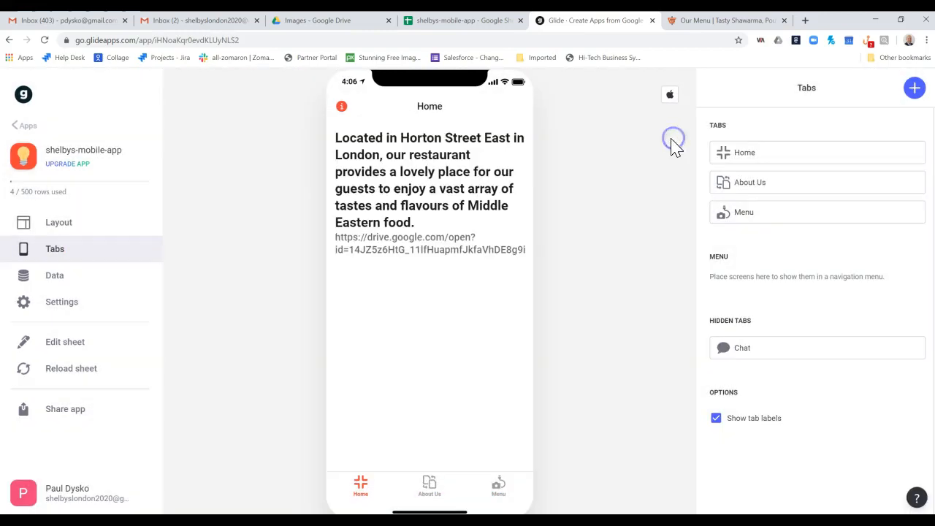
click(746, 156)
click(816, 239)
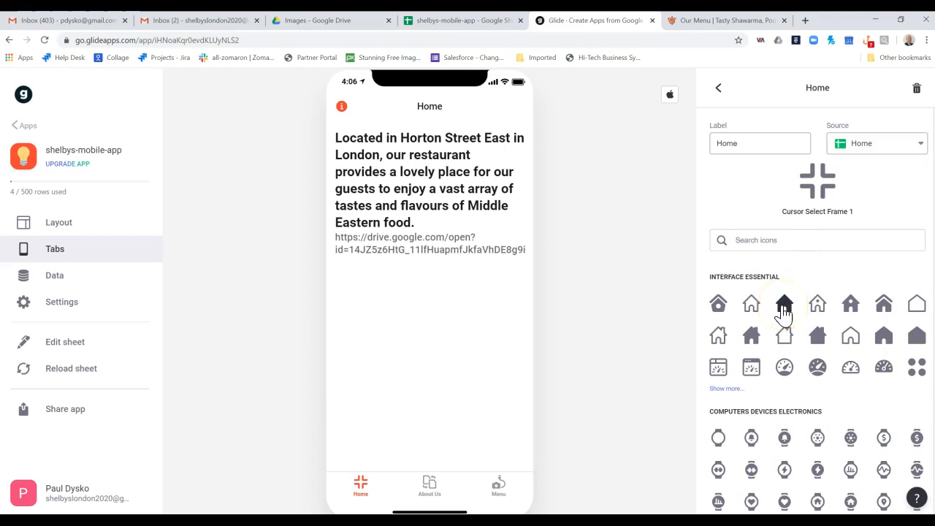
click(784, 307)
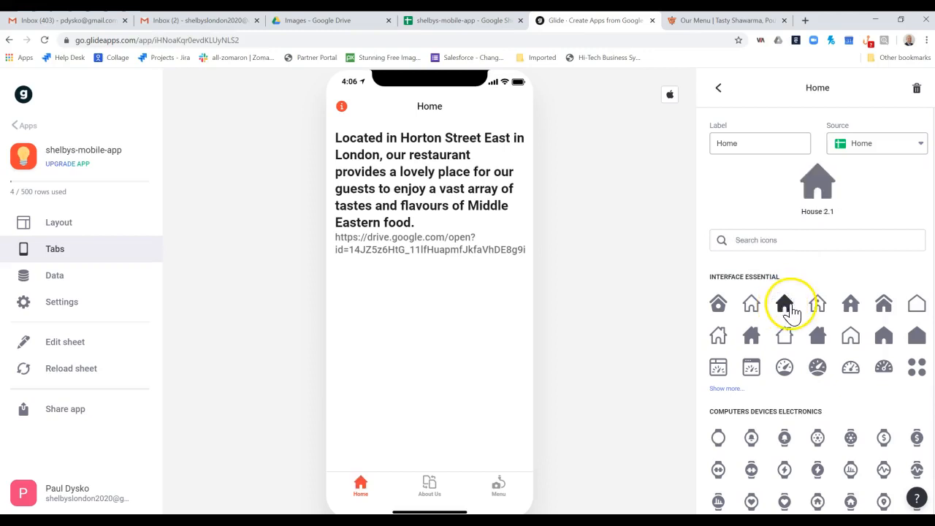
Step: Give the About Us tab an information circle icon, found by searching 'info'
click(432, 486)
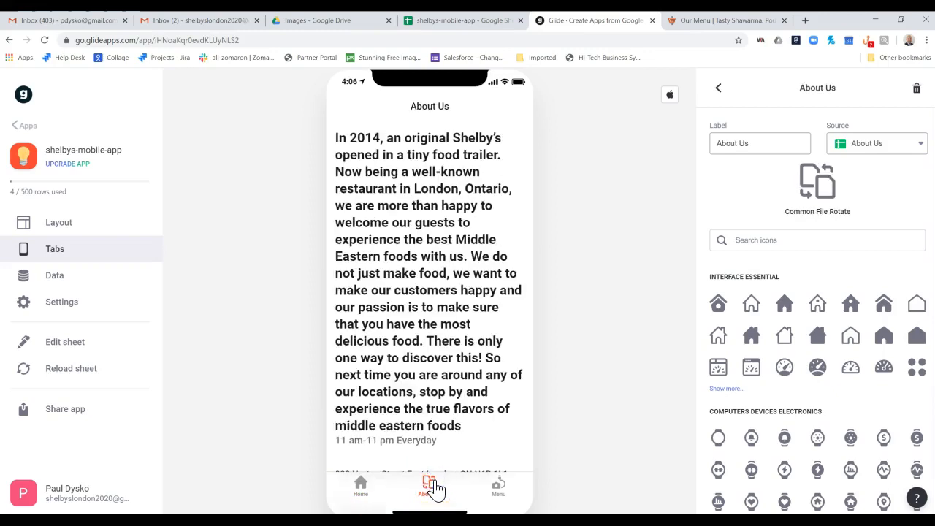
click(816, 235)
text(info)
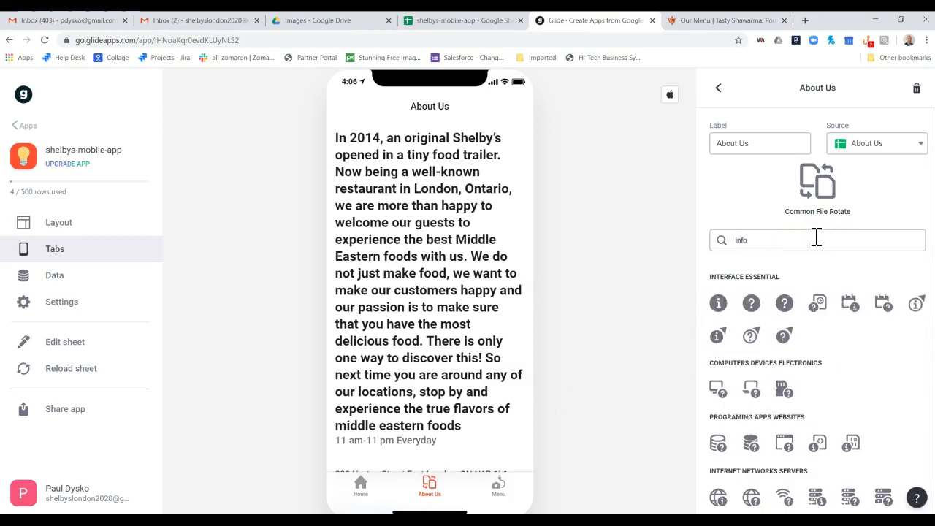
click(718, 303)
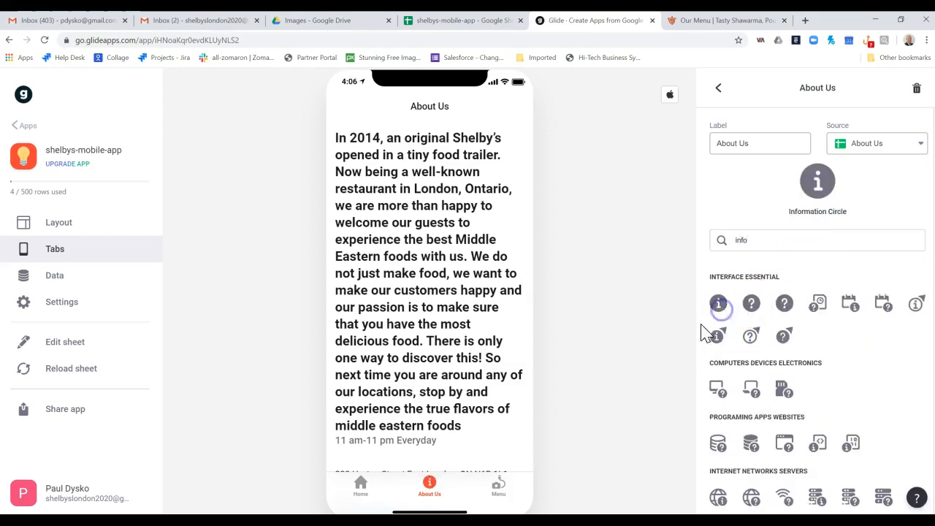
Step: Give the Menu tab a closed book icon
click(495, 484)
click(755, 247)
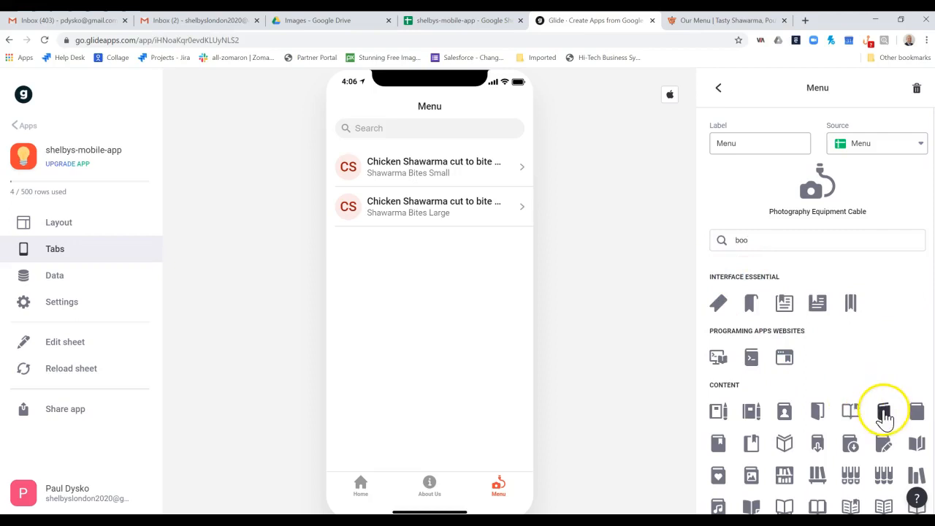
click(885, 413)
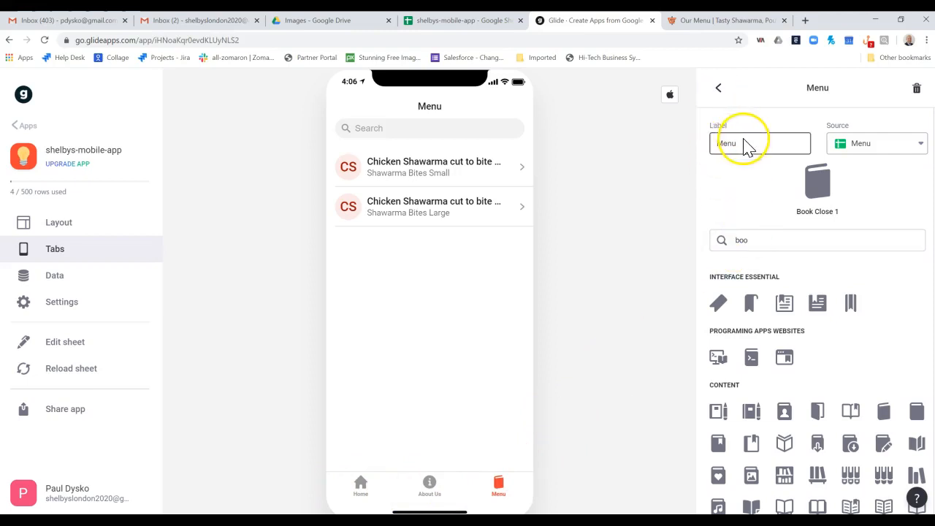
click(717, 90)
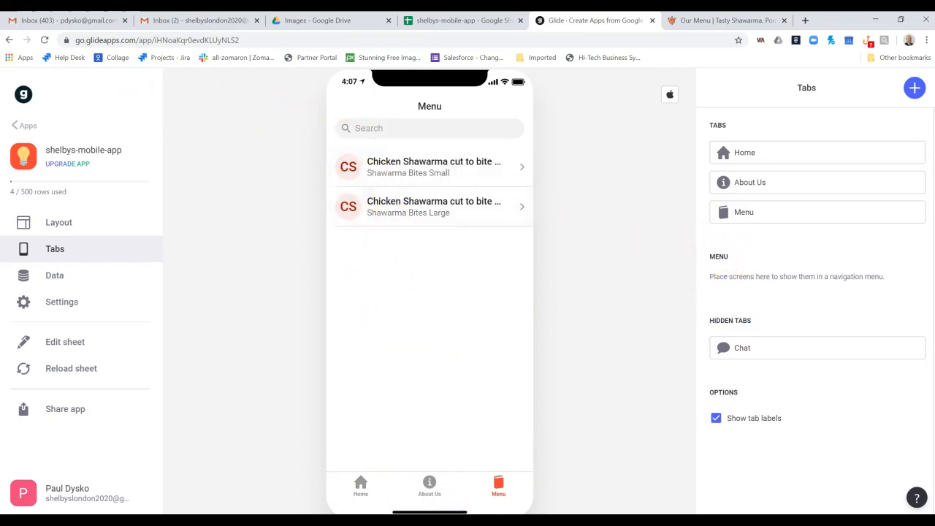
Step: Preview the About Us and Home screens with their new icons
click(431, 490)
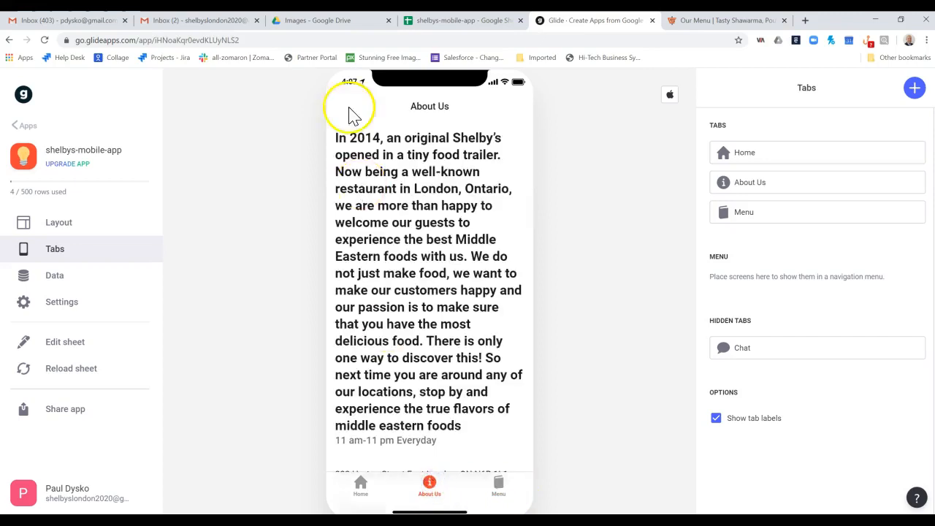
click(360, 491)
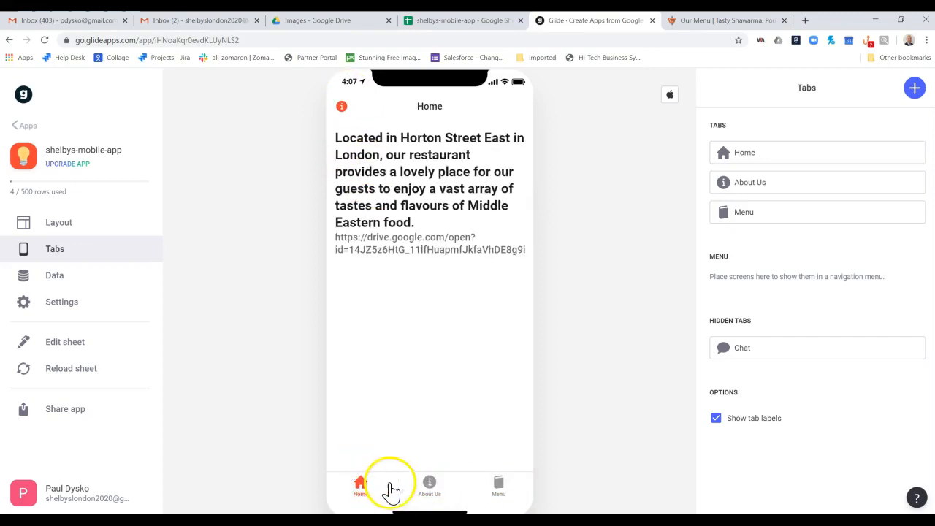
click(425, 487)
click(361, 484)
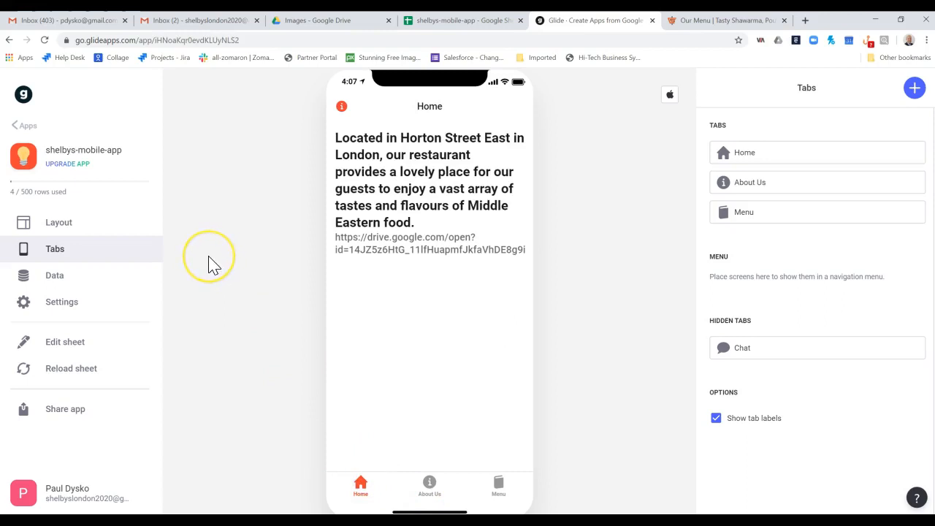
click(78, 301)
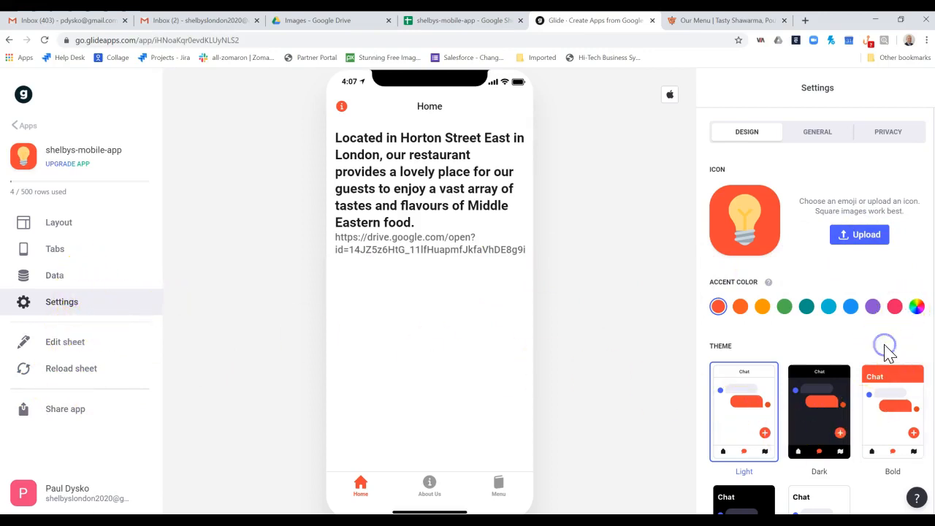
Step: Set the app theme to Dark after briefly trying Pure White
scroll(886, 351, down, 2)
click(817, 371)
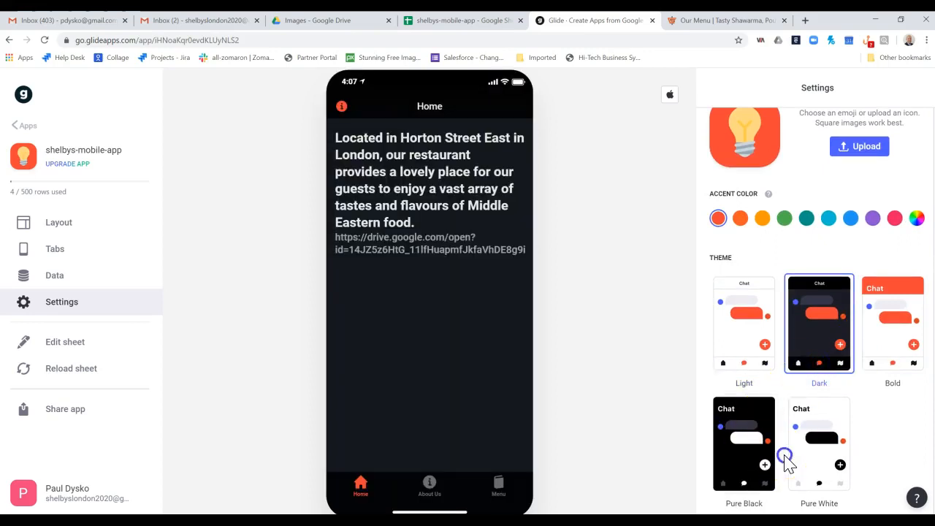
click(798, 459)
click(800, 360)
scroll(730, 198, up, 2)
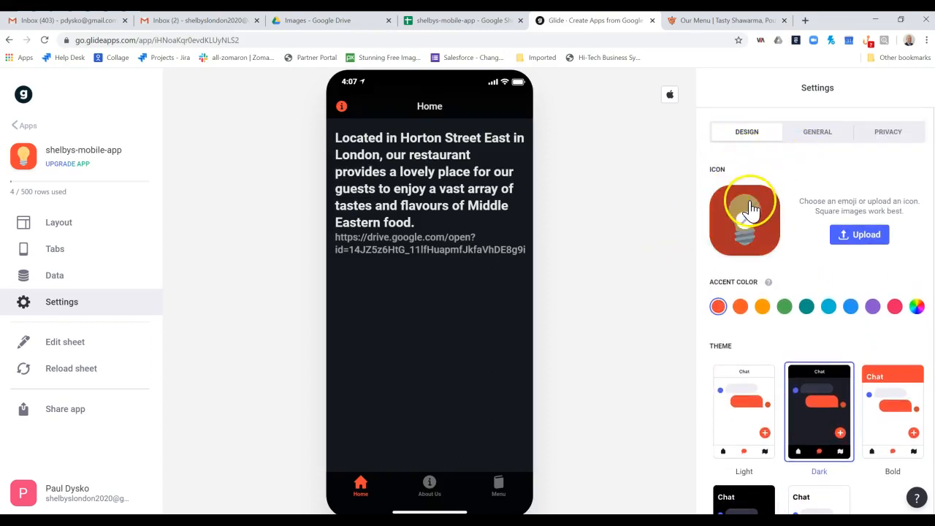
Step: Make the app icon the stuffed flatbread emoji, searched with 'food'
click(749, 214)
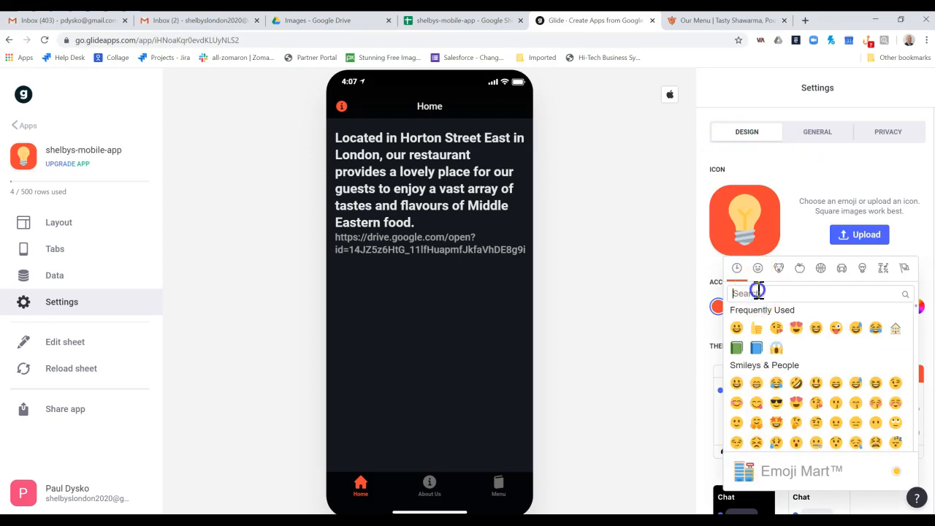
text(food)
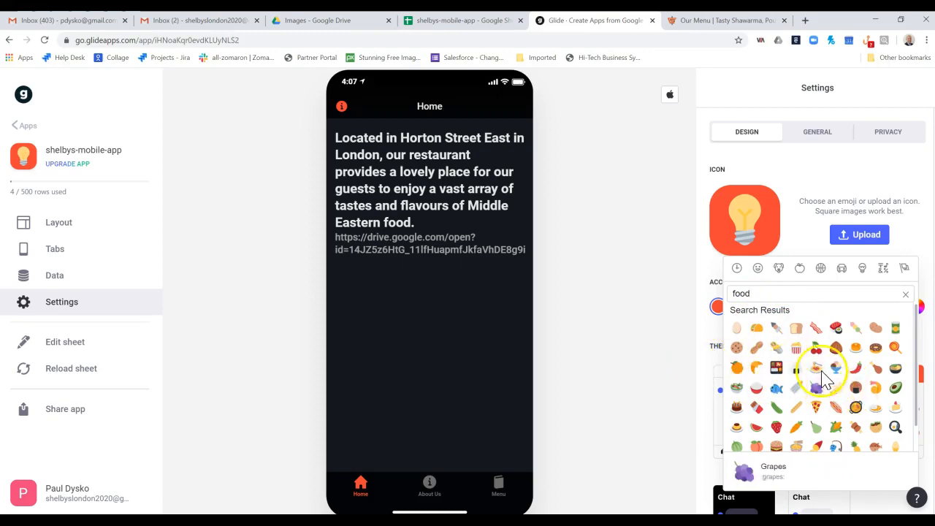
click(877, 426)
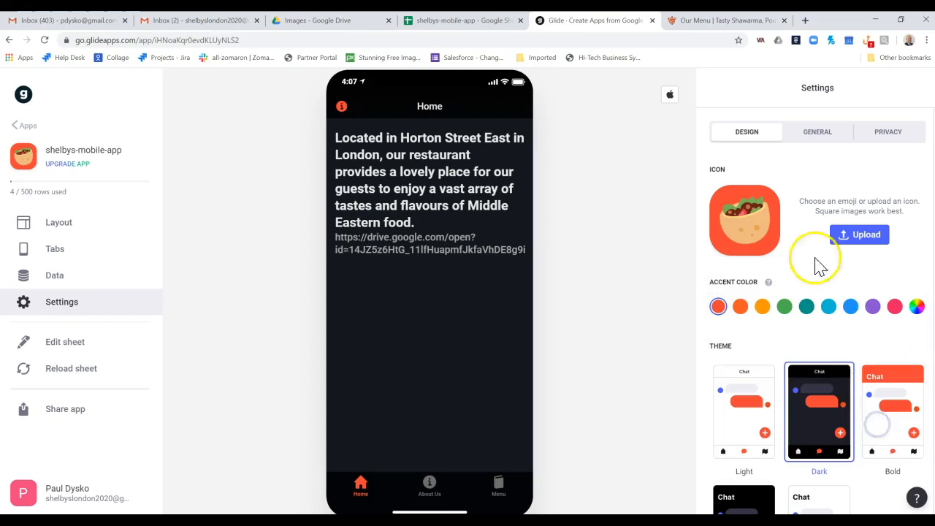
Step: Set the accent colour to light blue after trying green and teal
click(783, 310)
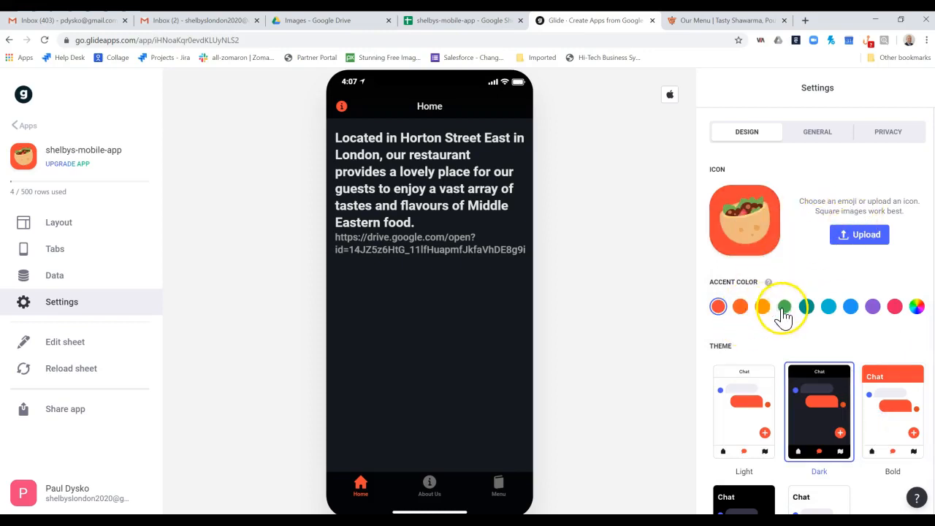
click(805, 308)
click(828, 308)
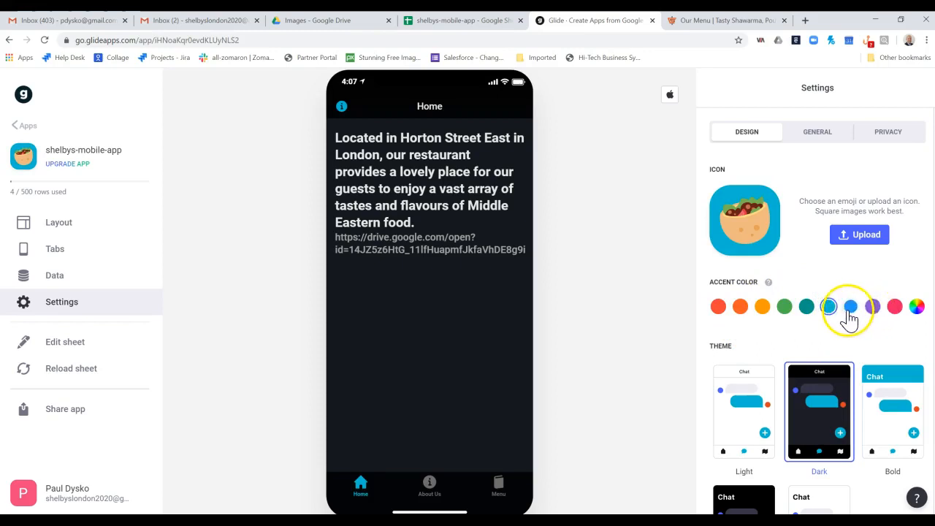
click(819, 139)
Step: Start editing the app name and confirm sign-in privacy stays Public
click(727, 188)
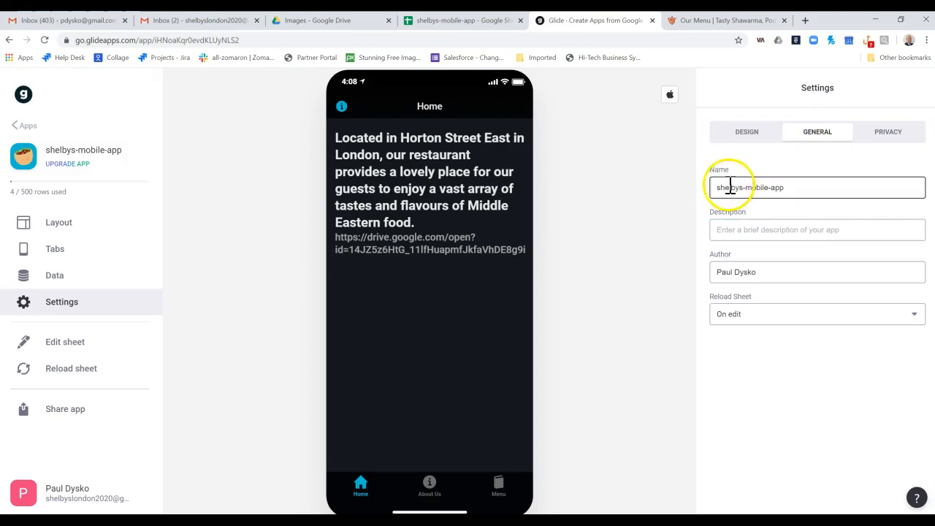
click(764, 271)
click(751, 231)
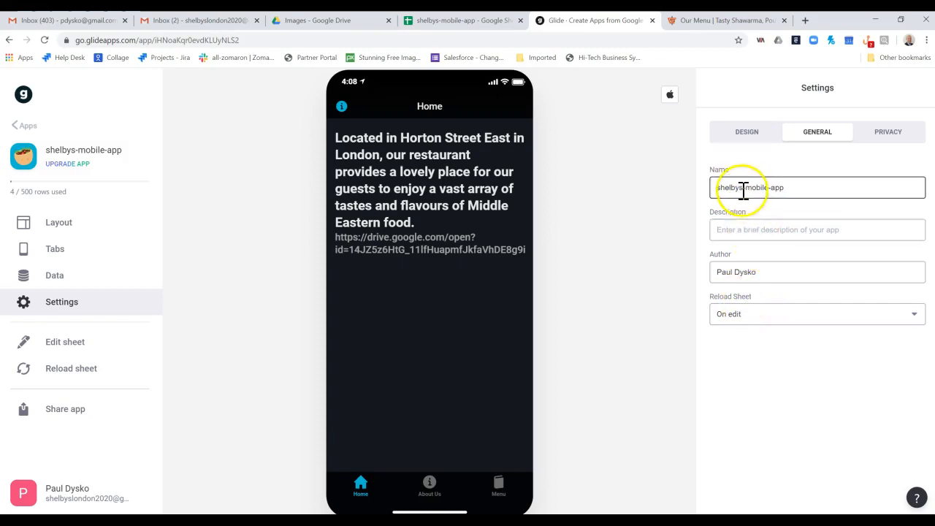
click(885, 139)
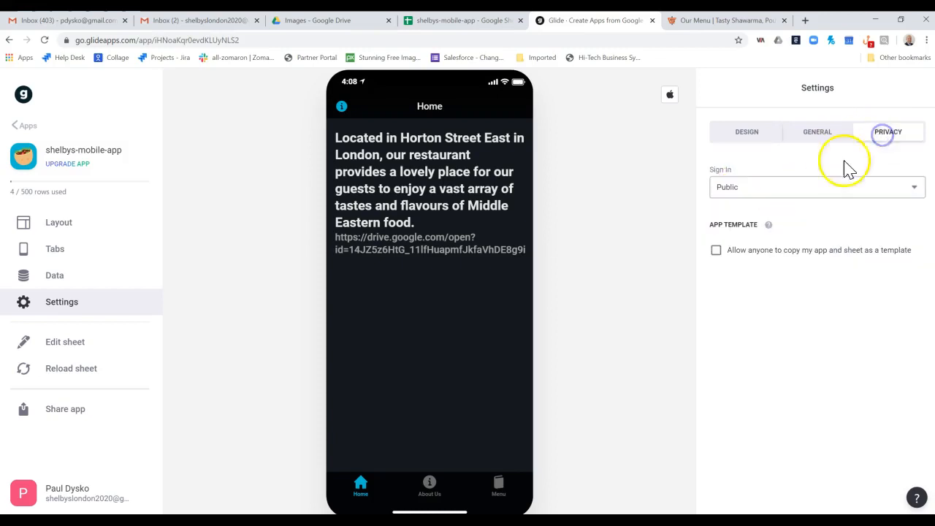
click(778, 192)
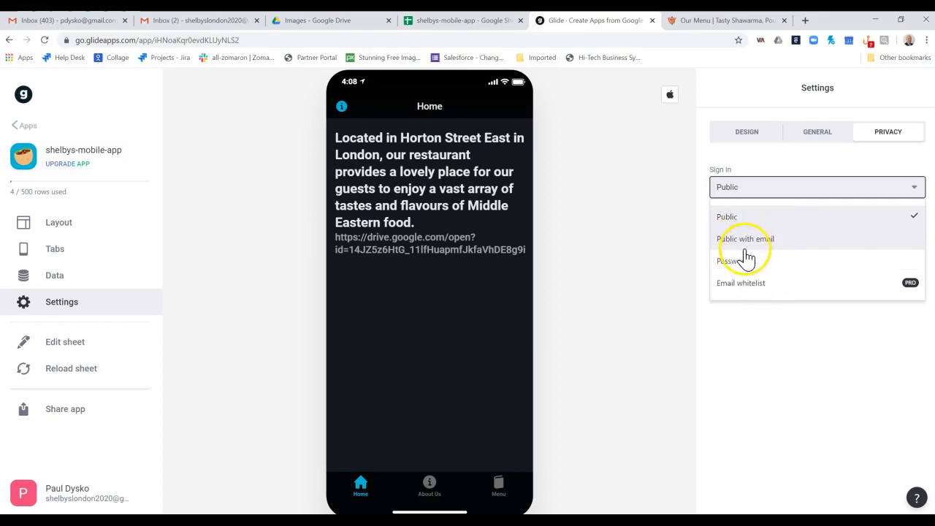
click(816, 144)
click(884, 134)
click(823, 136)
Step: Finish renaming the app to Shelbys London Ontario
click(763, 187)
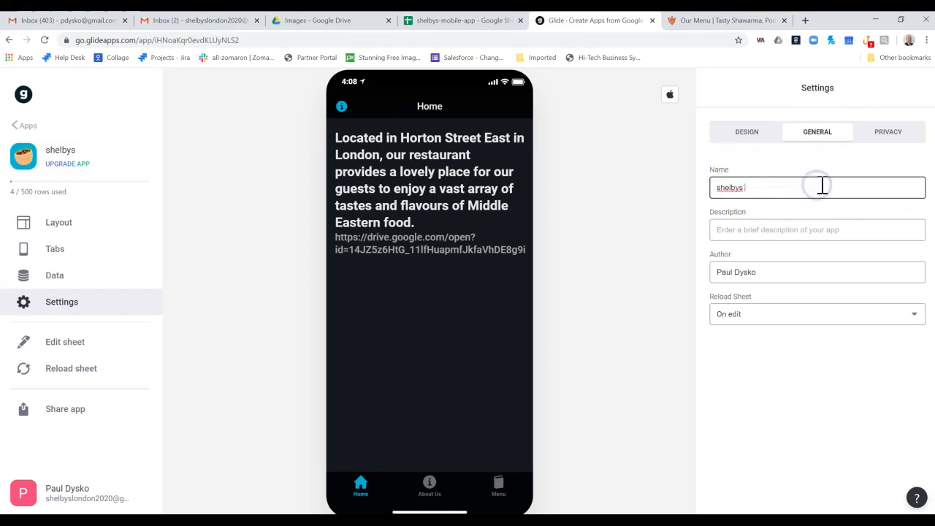
click(703, 188)
click(753, 188)
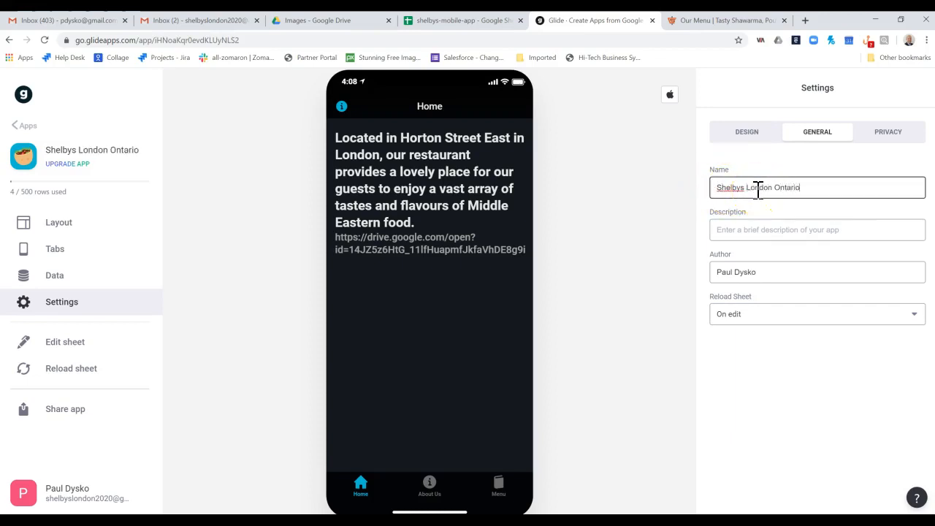
click(747, 134)
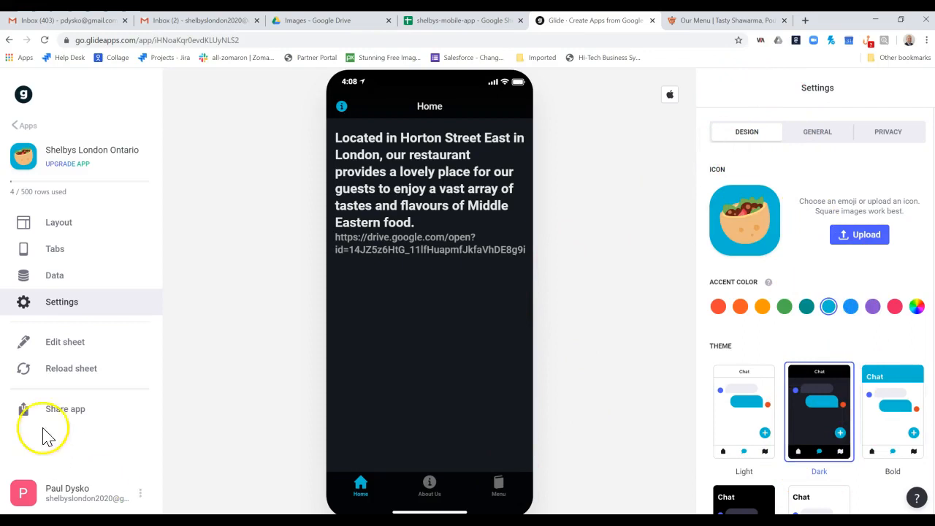
Step: Inspect the Home, About Us and Menu data tables, then return to the layout editor
click(49, 283)
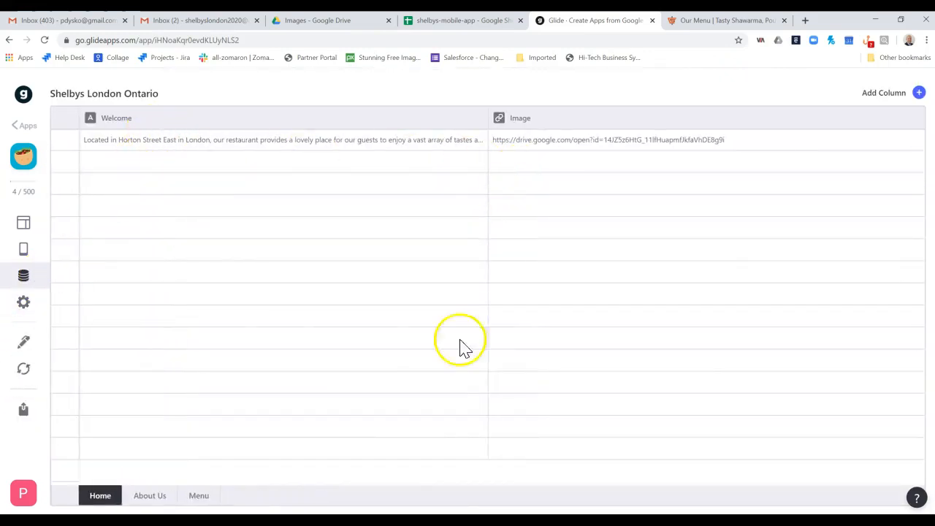
click(147, 502)
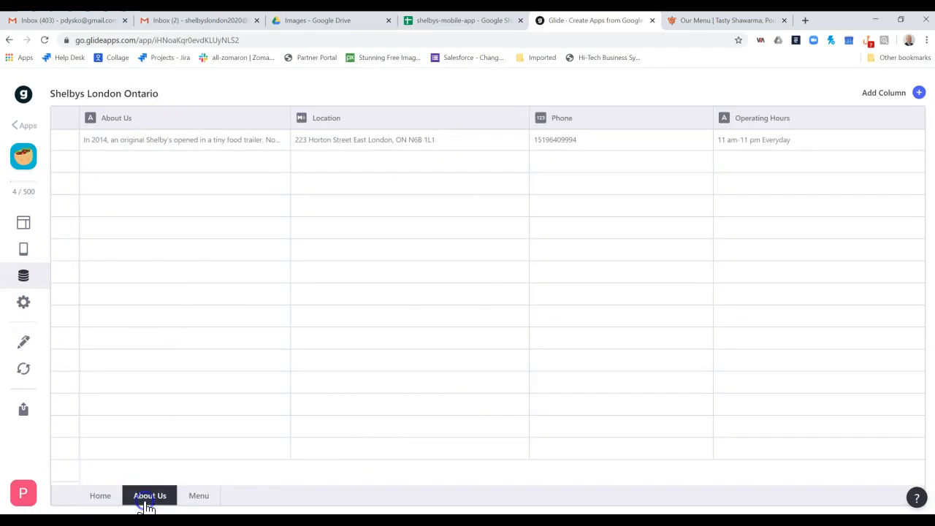
click(184, 497)
click(150, 497)
click(111, 499)
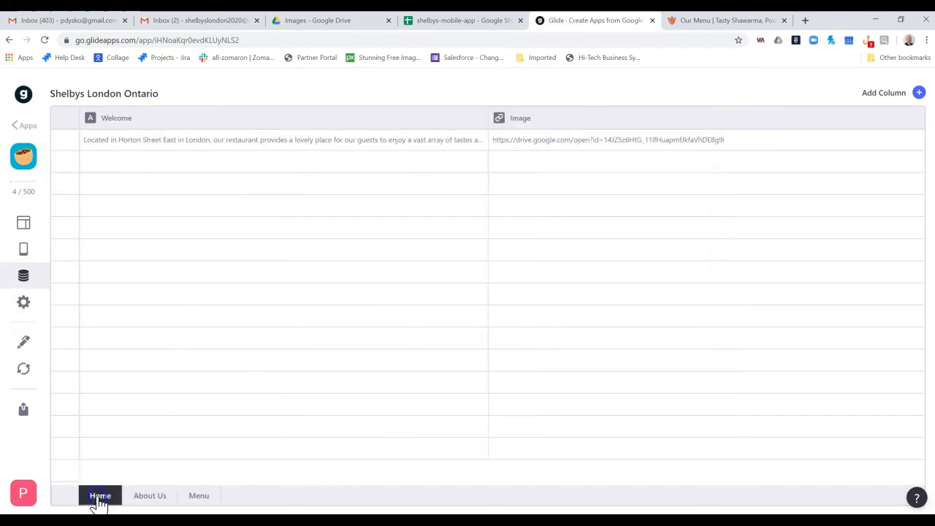
click(24, 256)
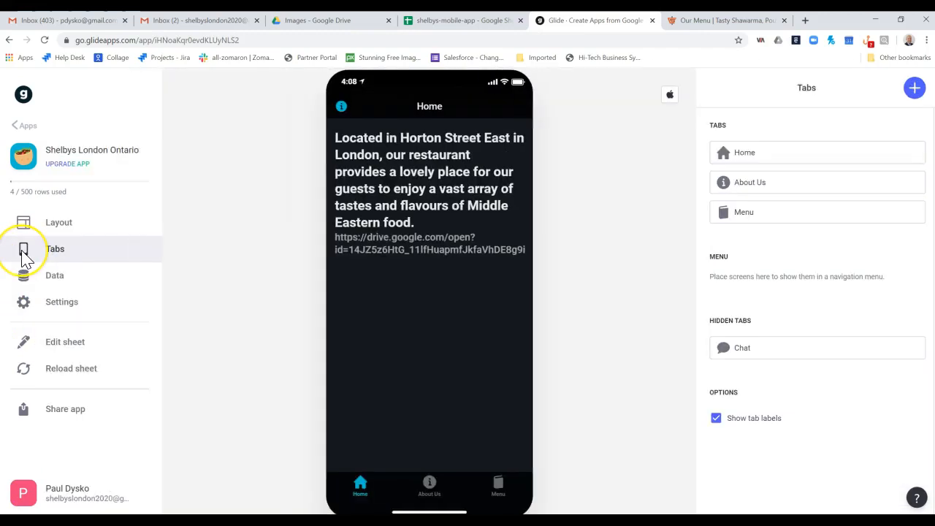
click(29, 223)
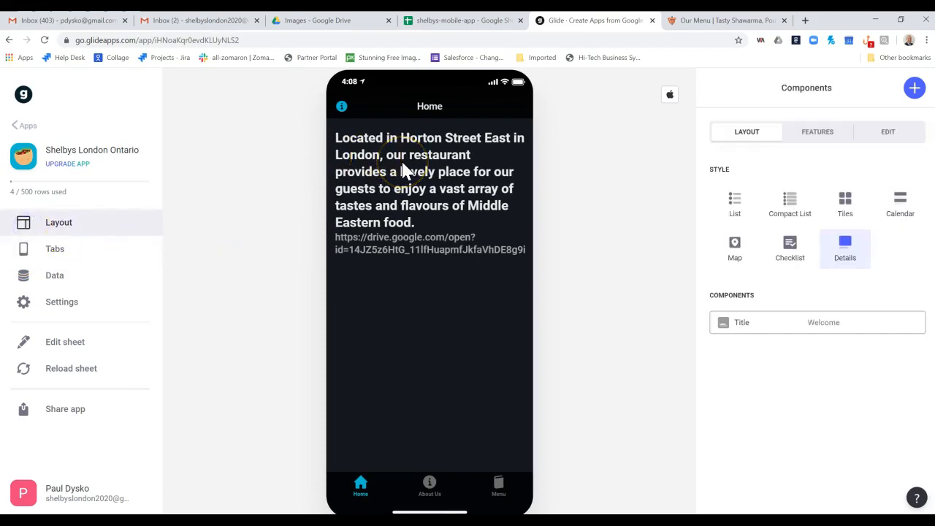
Step: Try Checklist style, revert Home to Details, and reopen the Title component's details choices
click(741, 333)
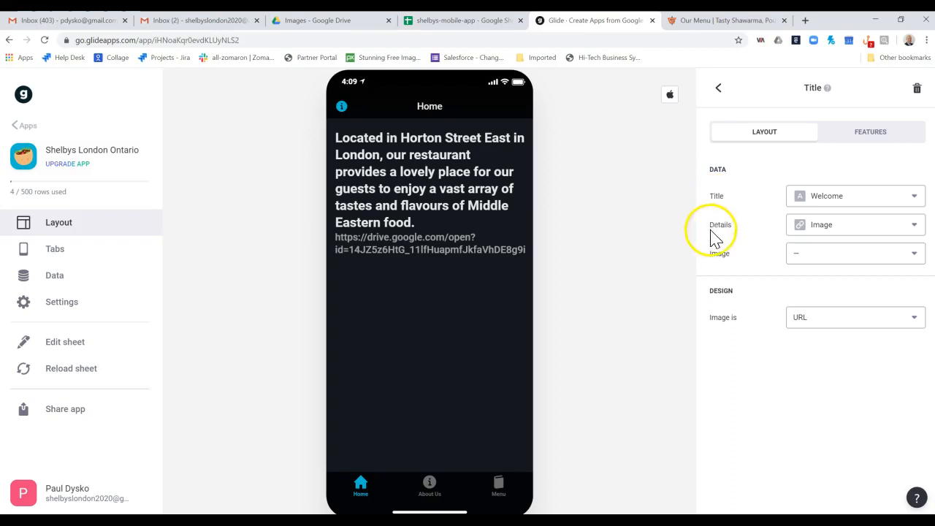
click(738, 260)
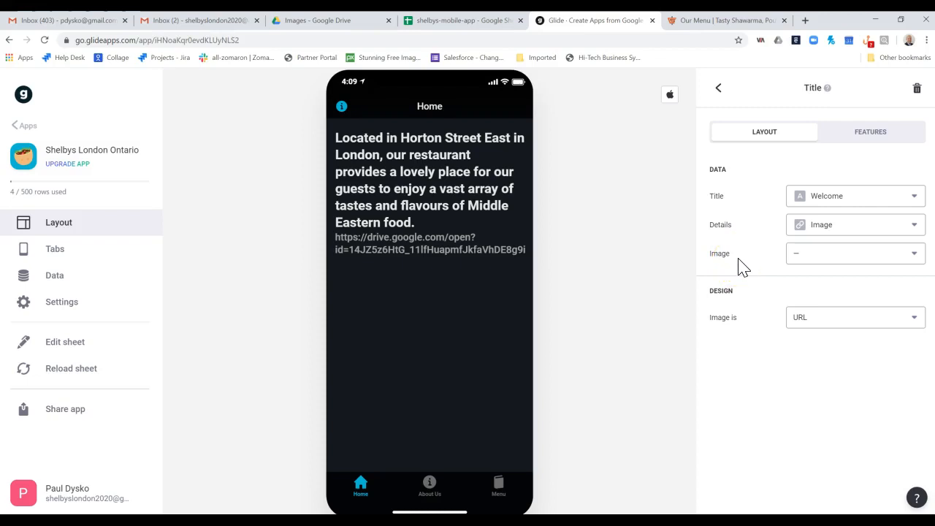
click(719, 89)
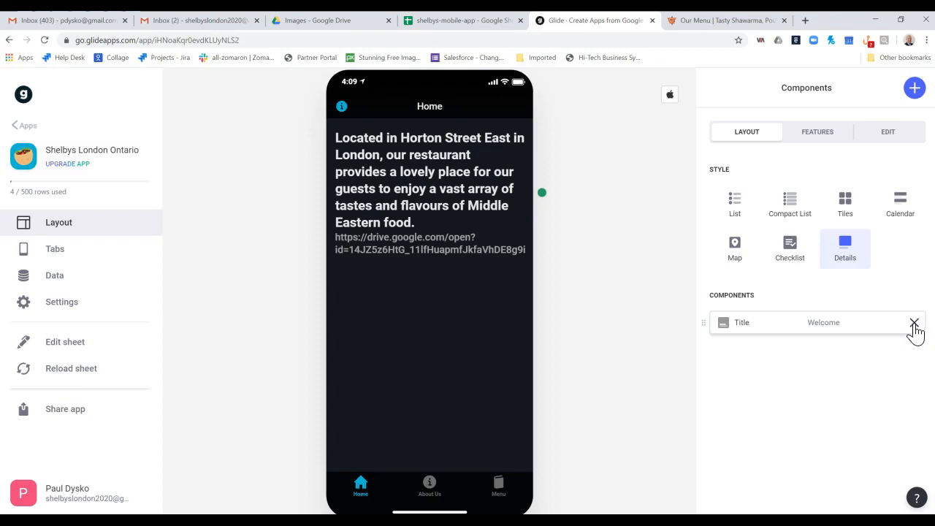
click(791, 249)
click(845, 247)
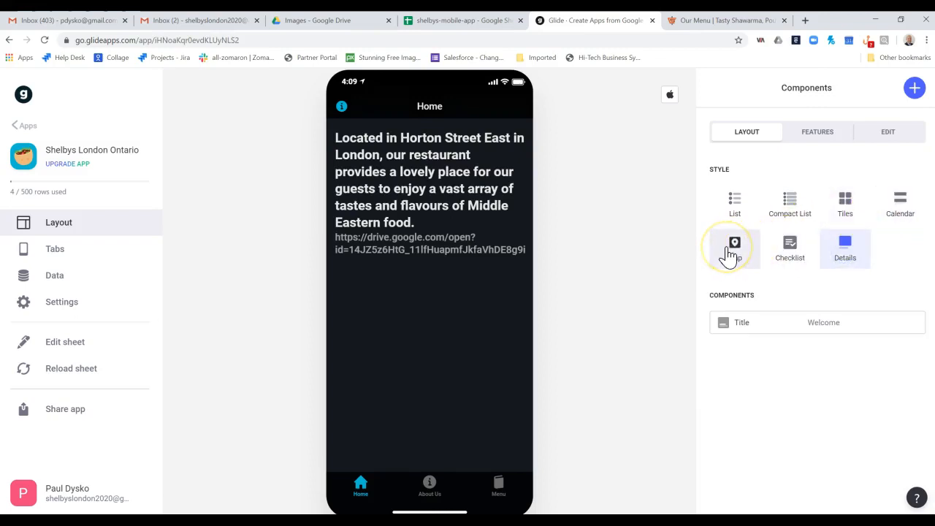
click(766, 326)
click(825, 228)
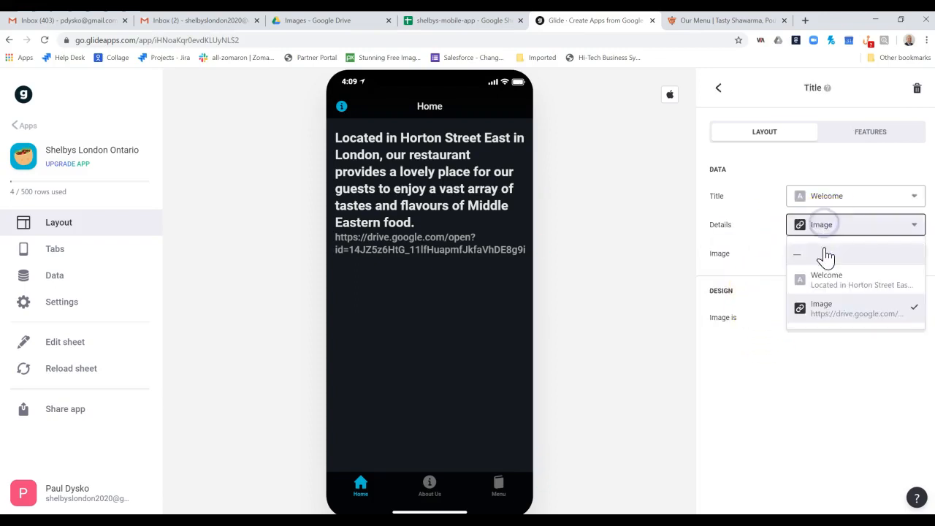
Step: Clear the Title's details and use the Image column URL as its header image
click(824, 255)
click(820, 253)
click(823, 337)
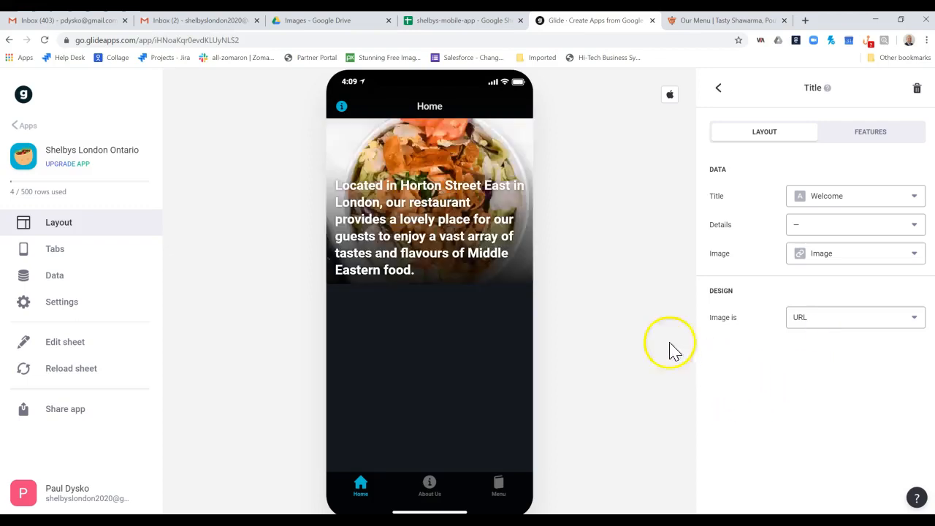
click(799, 319)
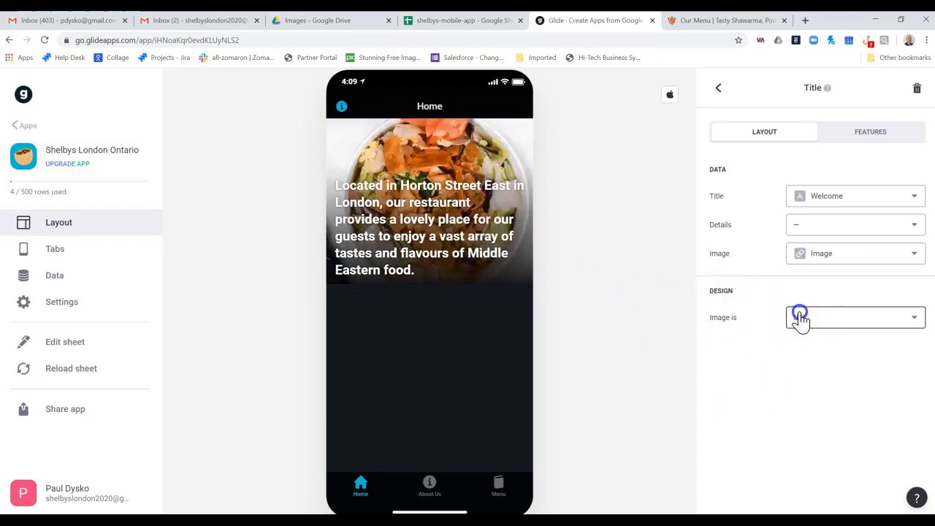
click(719, 334)
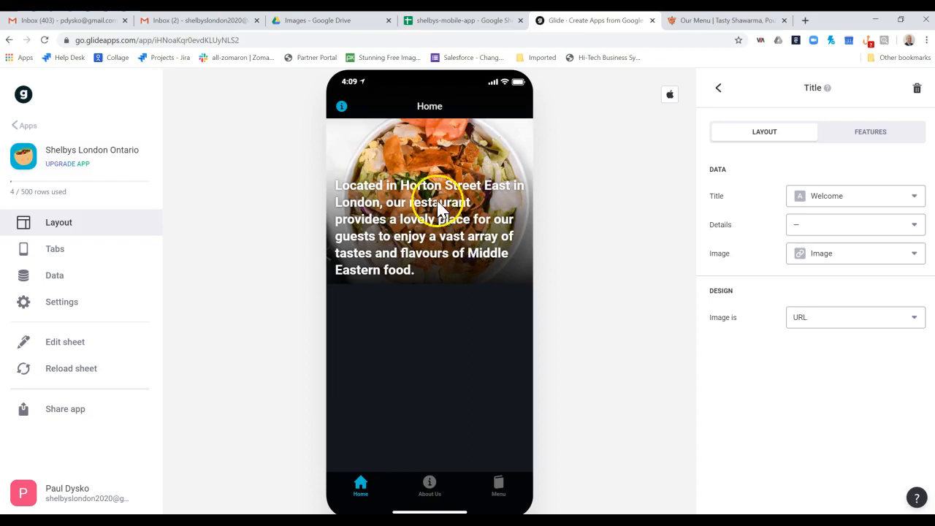
click(865, 136)
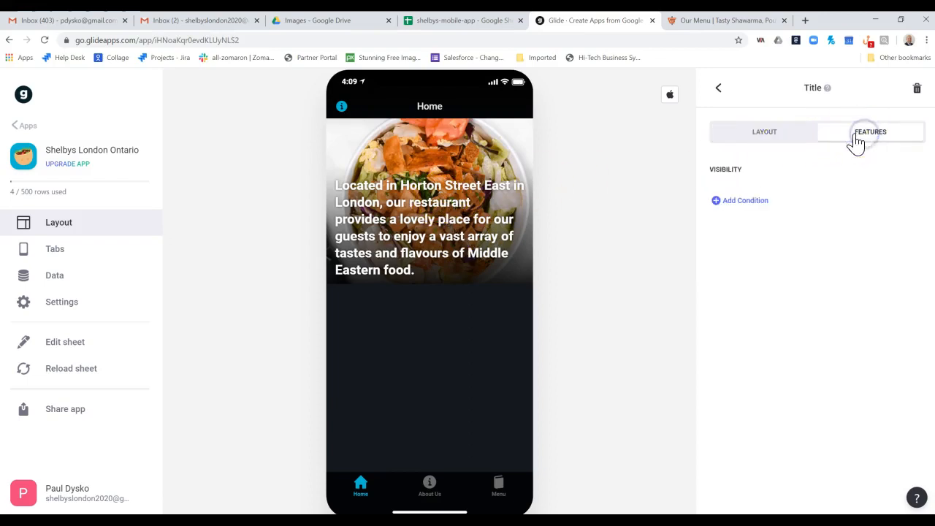
click(792, 138)
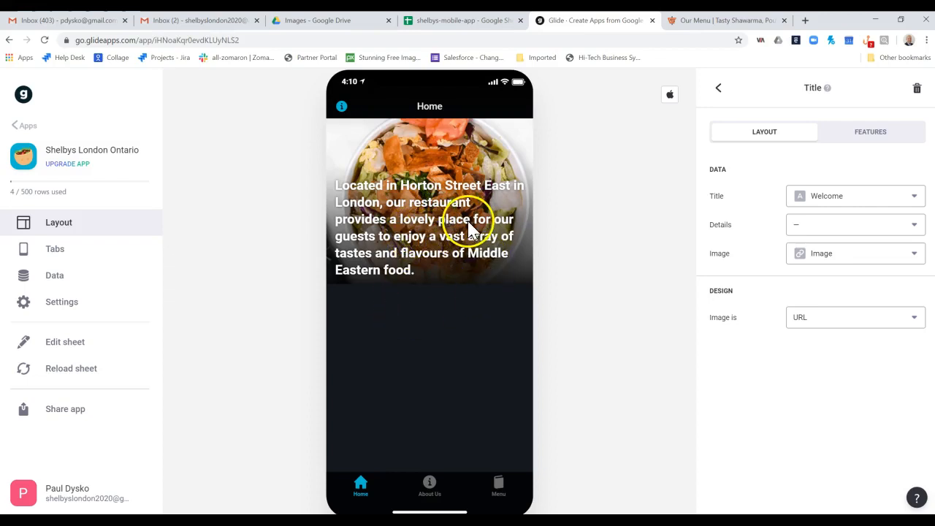
click(457, 21)
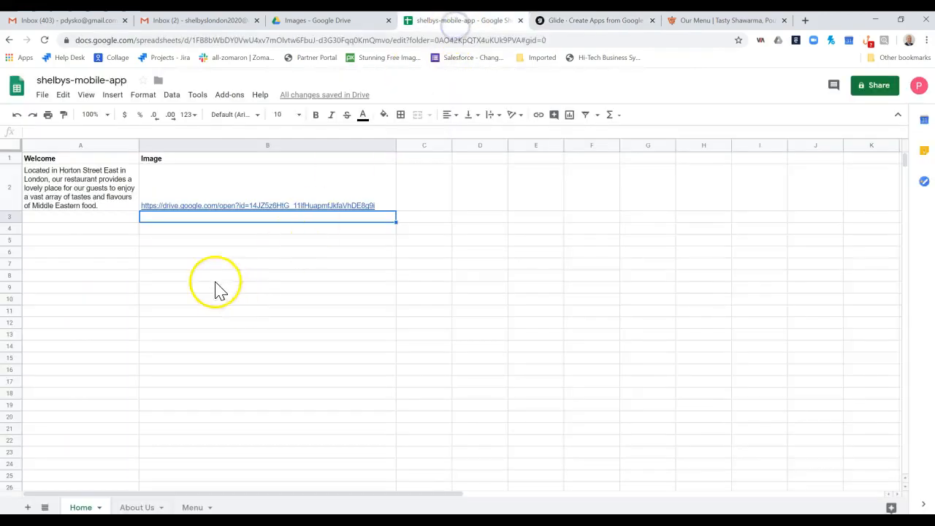
Step: Add a bold 'Business Name' header in C1 with 'Shelby's London' in C2, widening column C
click(434, 159)
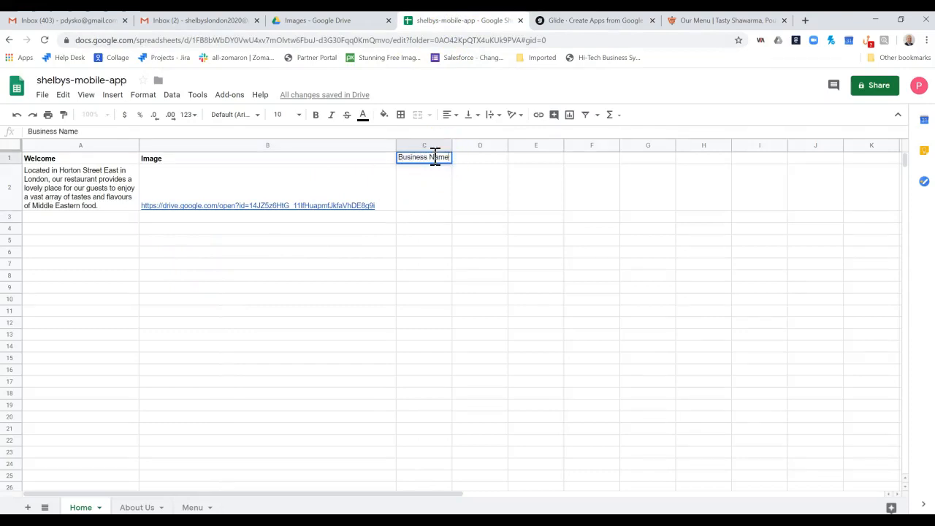
drag(452, 145, 470, 146)
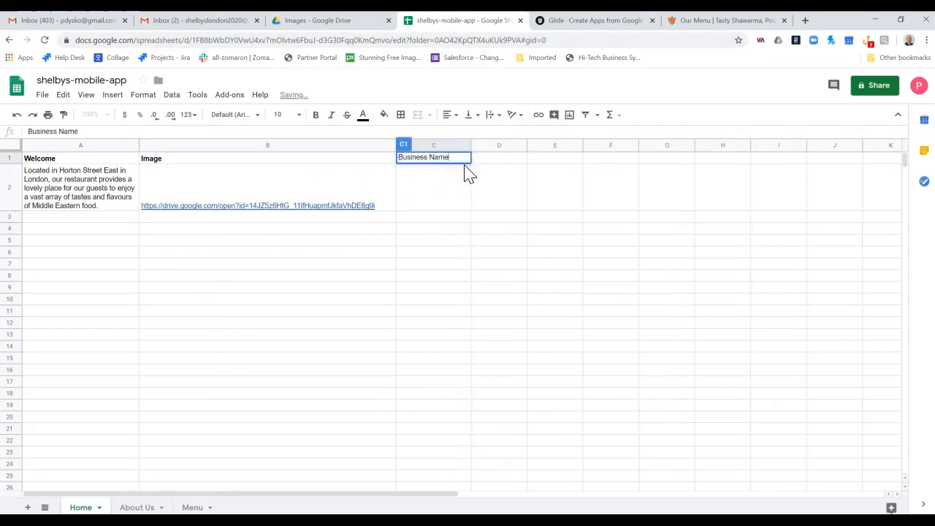
click(432, 184)
text(Shelby's London)
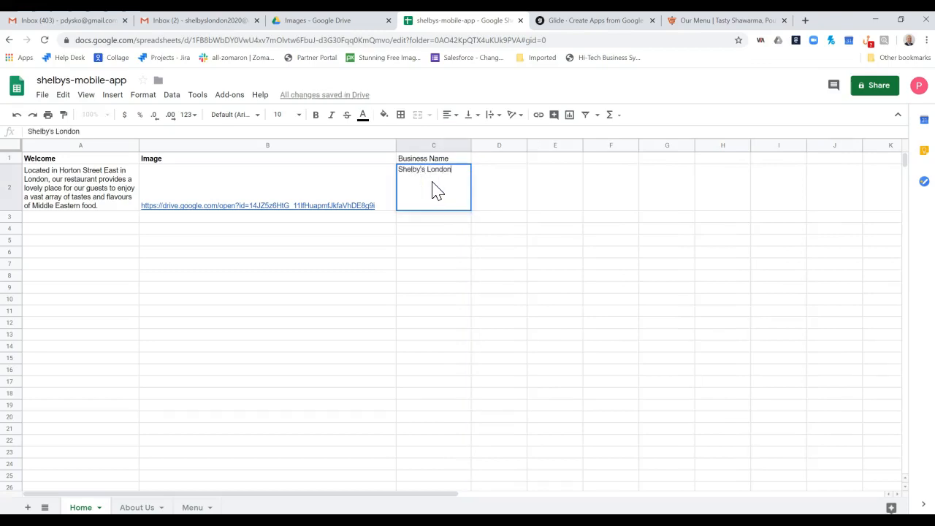
key(Return)
click(433, 187)
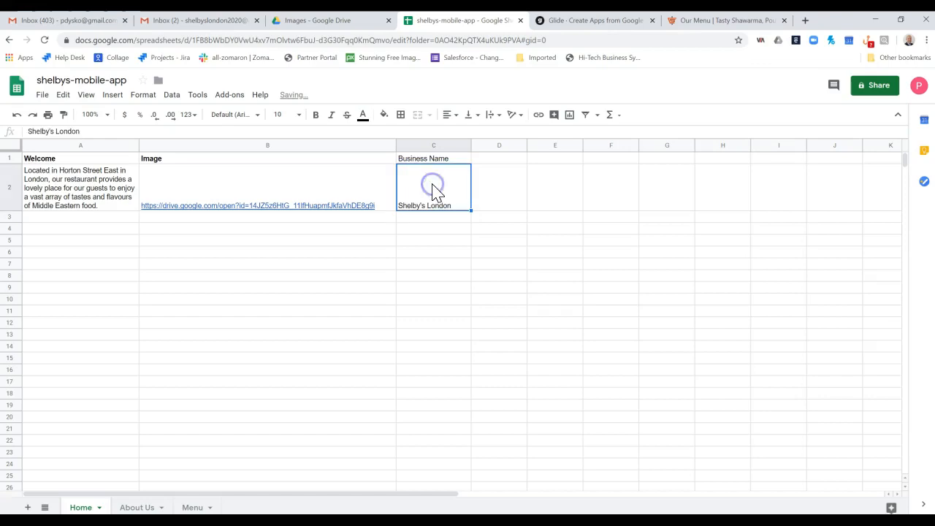
click(427, 162)
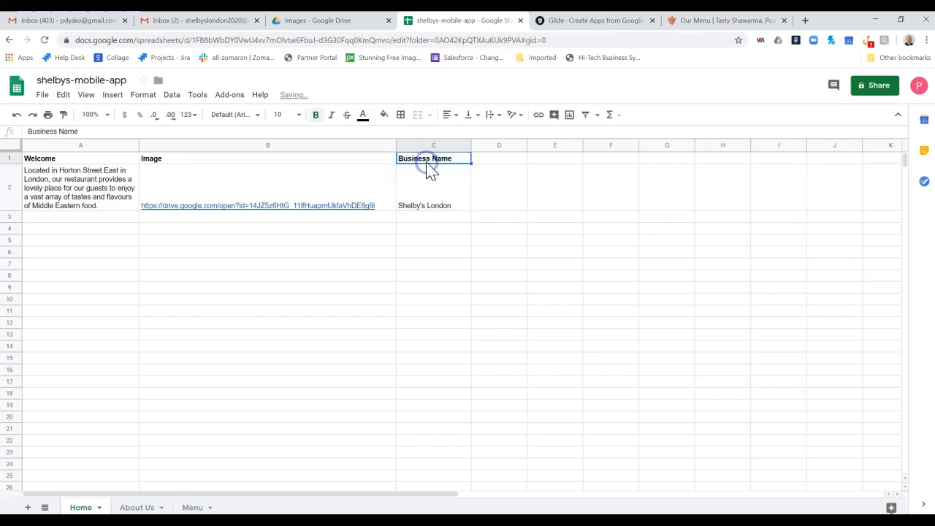
click(454, 208)
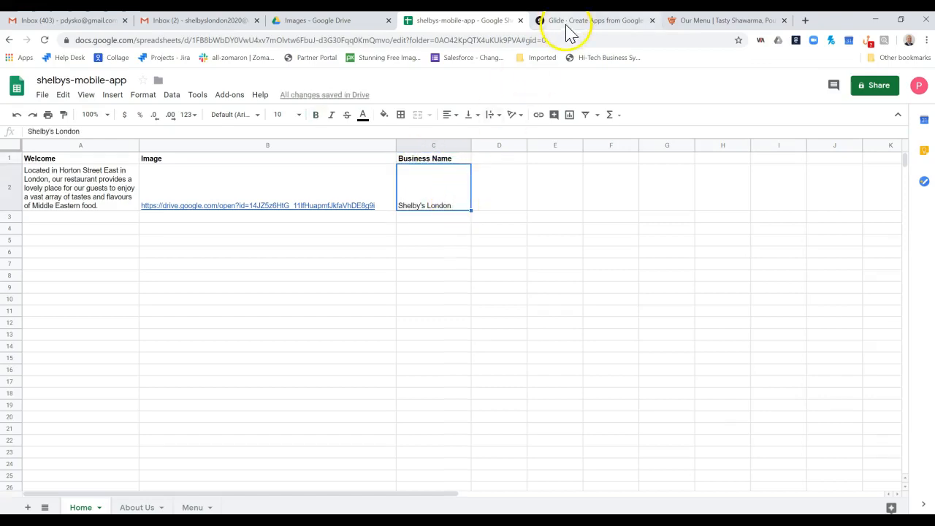
click(569, 22)
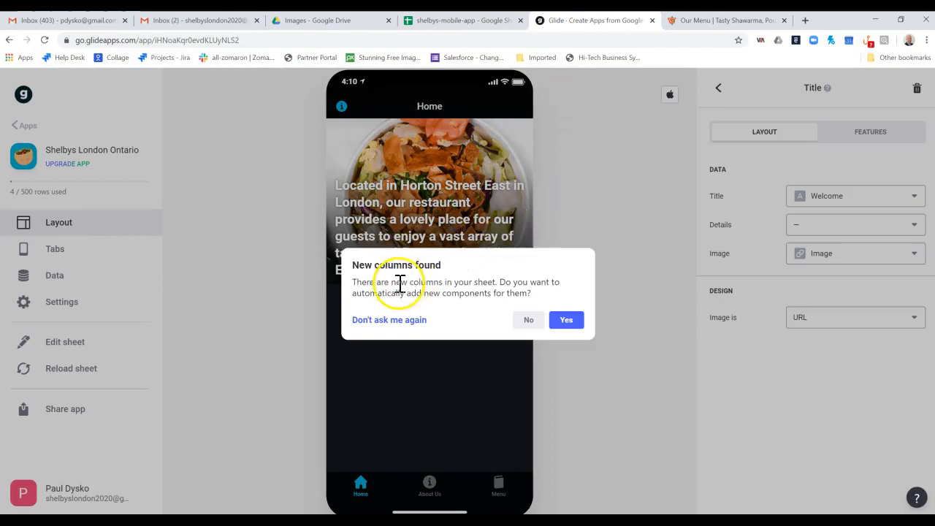
Step: Accept the newly found columns and reload the sheet data into the app
click(564, 321)
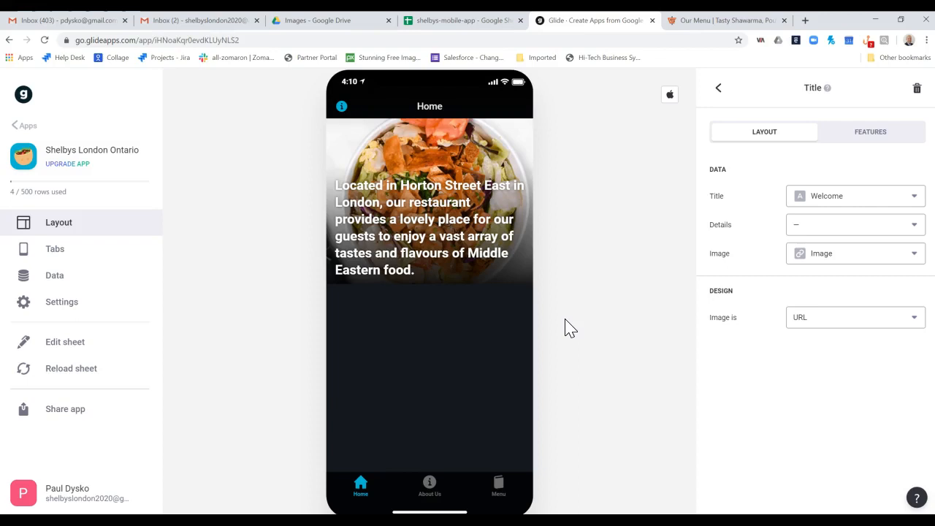
click(97, 371)
click(71, 371)
Step: Set the Home header's Title to Business Name and its Details to Welcome
click(845, 195)
click(842, 306)
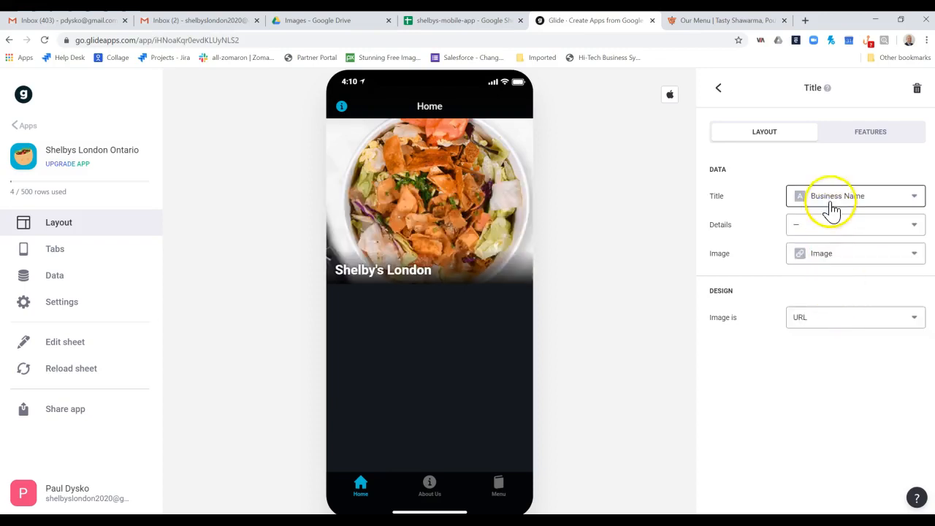
click(825, 227)
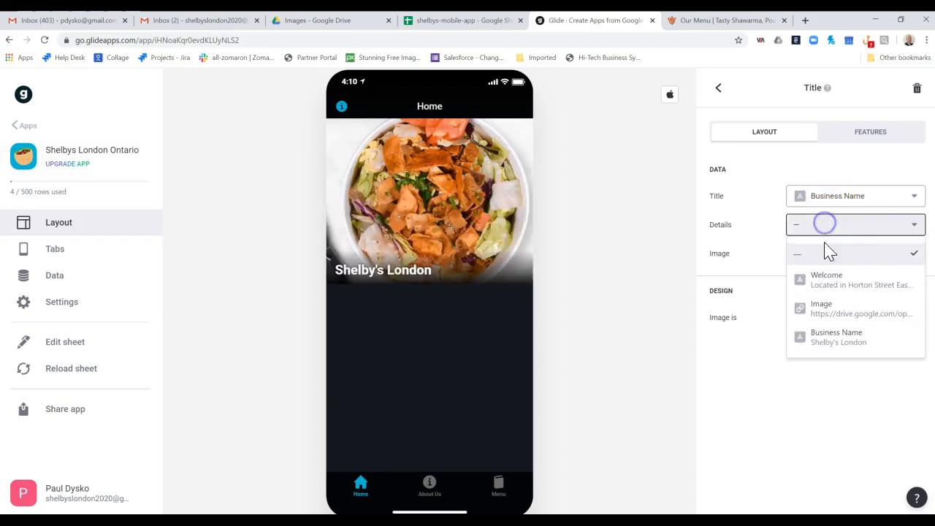
click(829, 286)
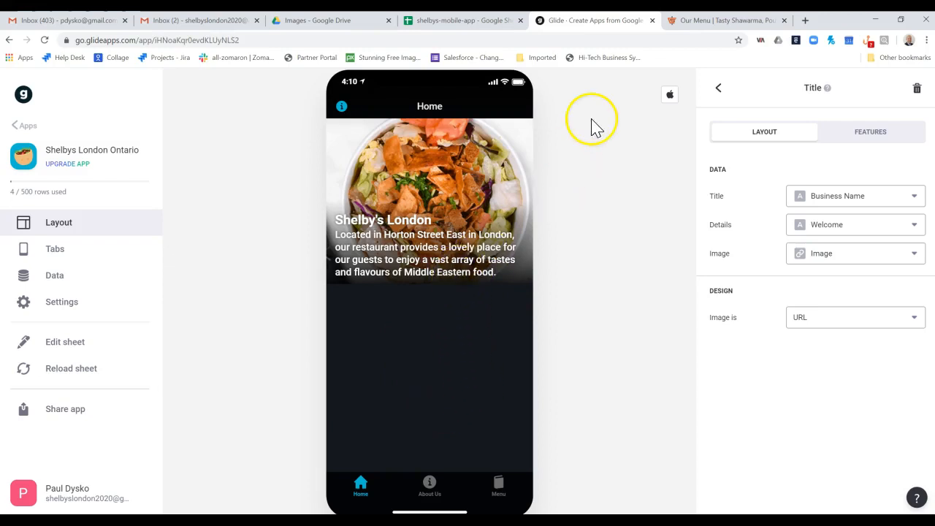
Step: Copy the restaurant's Location address from cell B2 of the About Us sheet
click(474, 26)
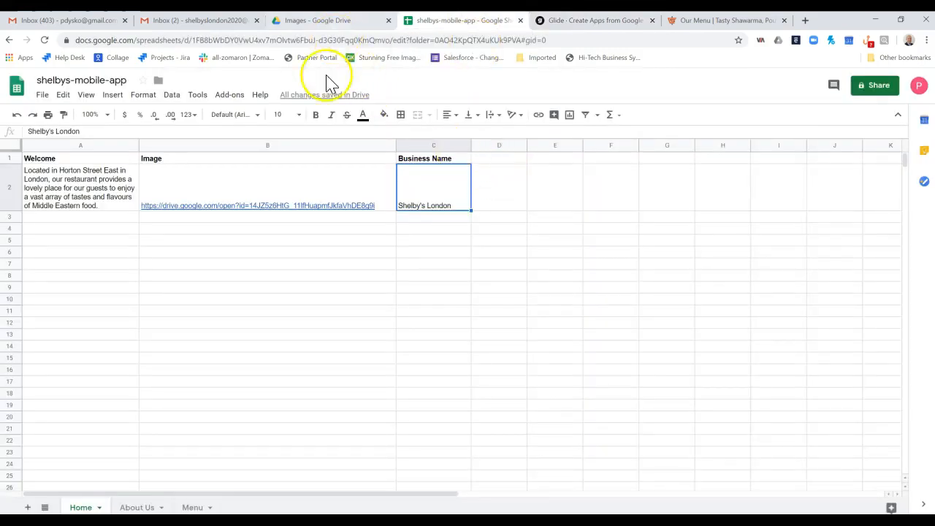
click(138, 507)
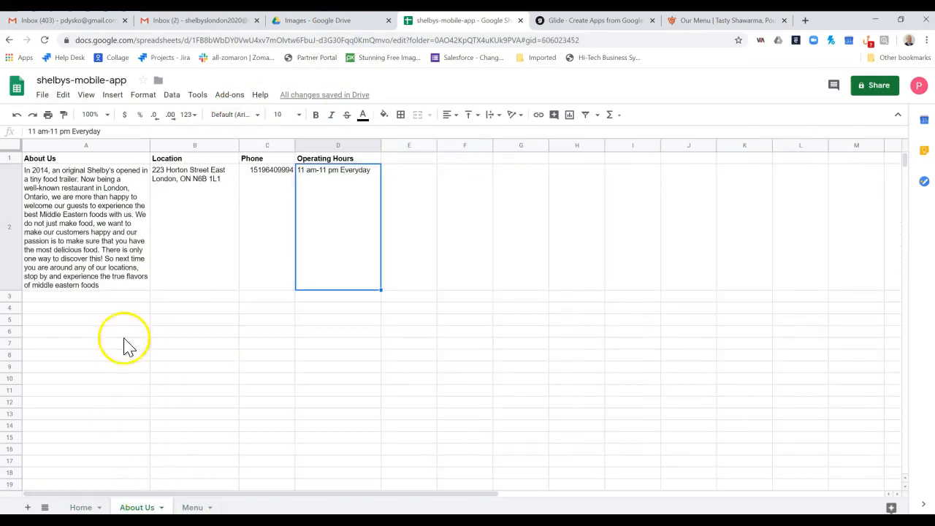
click(217, 226)
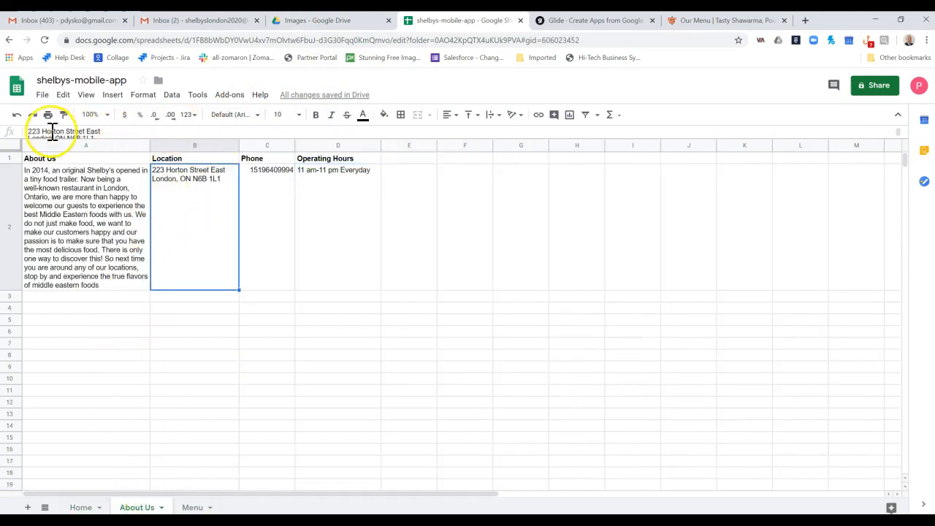
drag(29, 132, 148, 169)
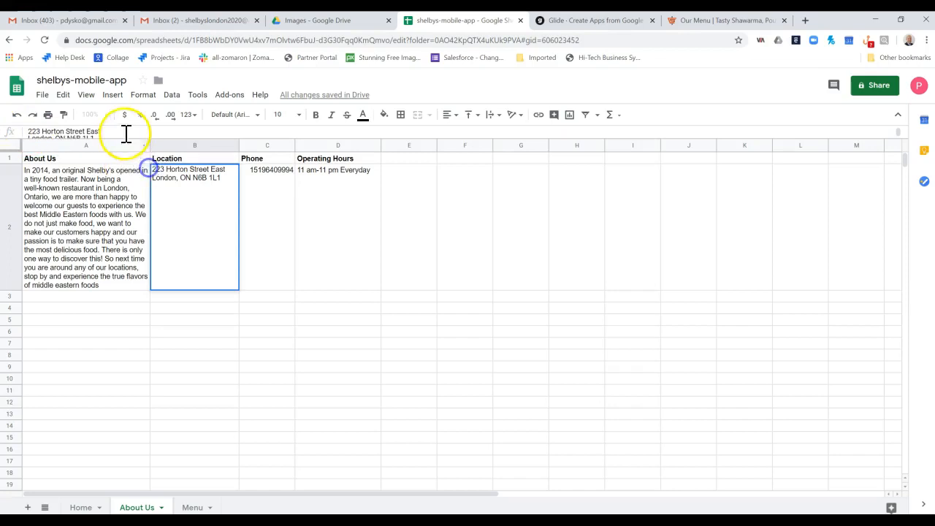
drag(117, 139, 87, 141)
key(ctrl+c)
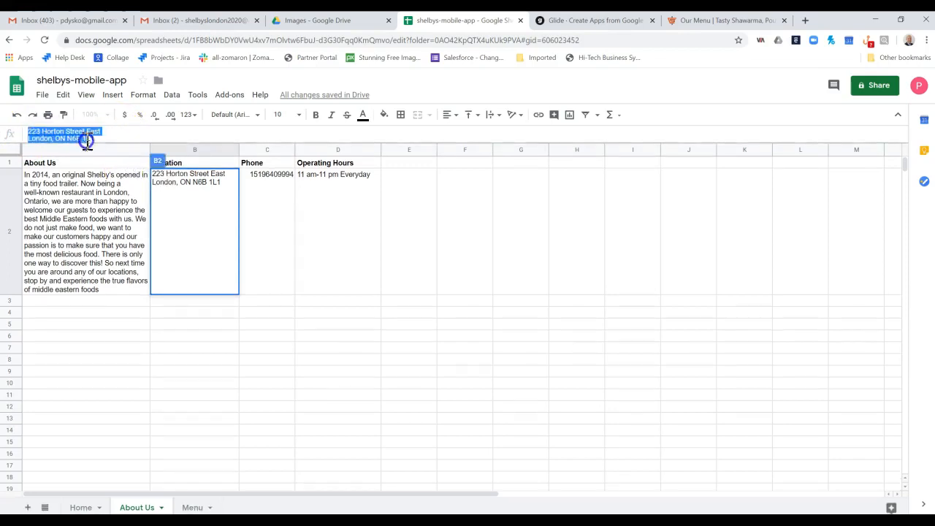
click(299, 208)
Step: Add a bold Address header in D1 of the Home sheet with the pasted address in D2
click(82, 508)
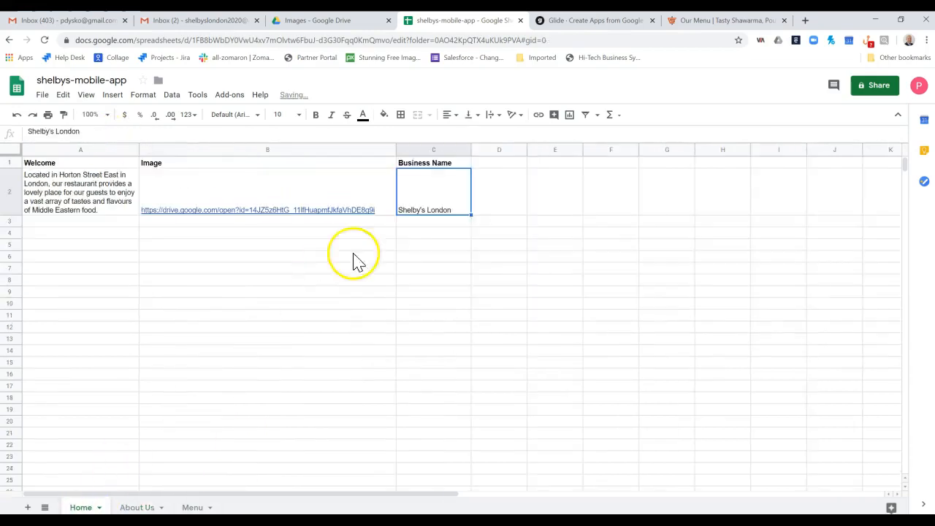
click(503, 164)
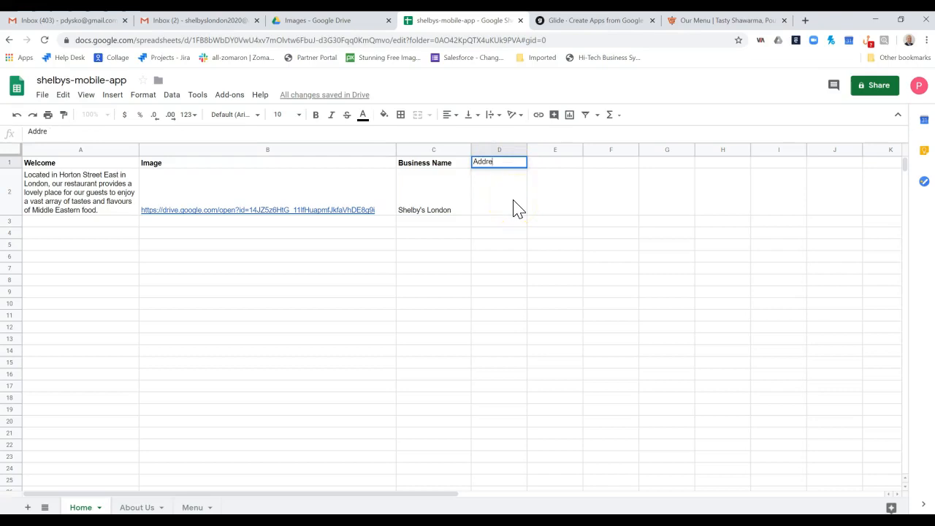
click(513, 206)
click(480, 135)
key(ctrl+v)
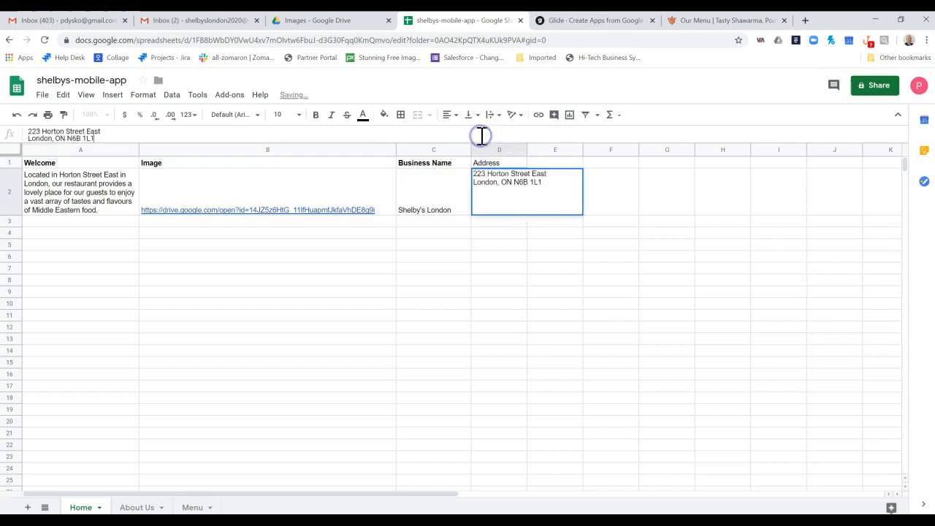
key(Return)
click(483, 165)
key(ctrl+b)
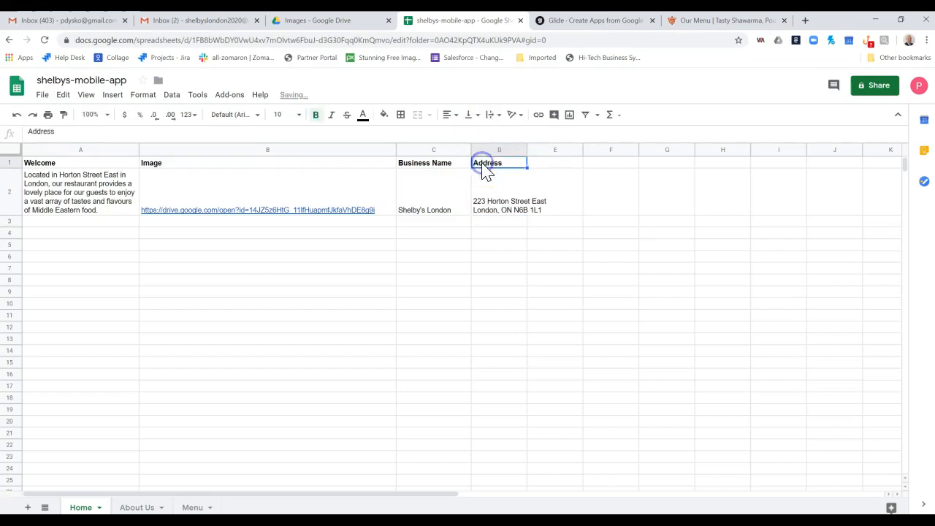
click(573, 26)
click(36, 376)
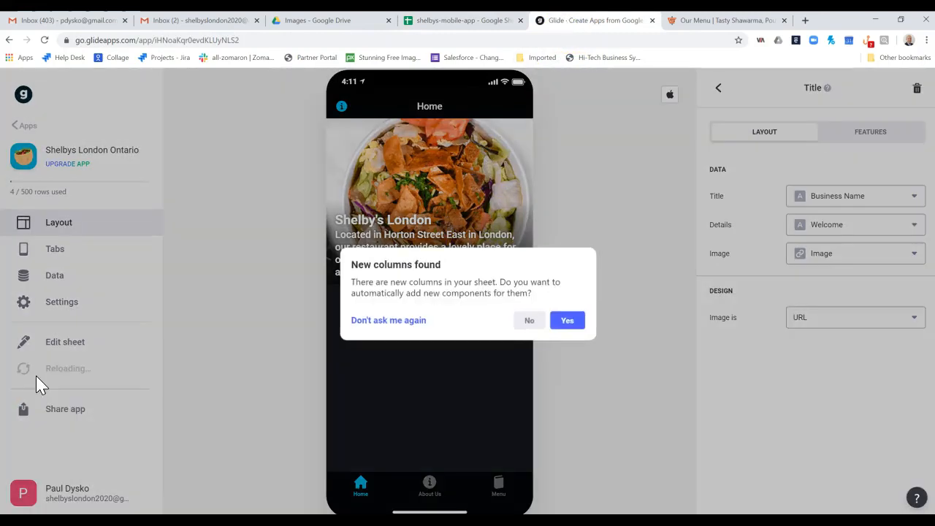
Step: Accept the new Address column and add a Map component to the Home screen
click(563, 322)
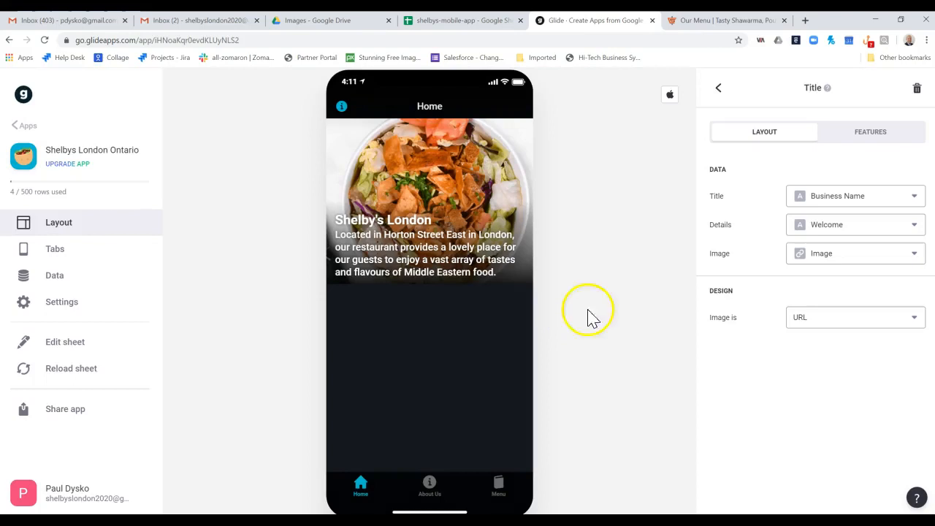
click(719, 90)
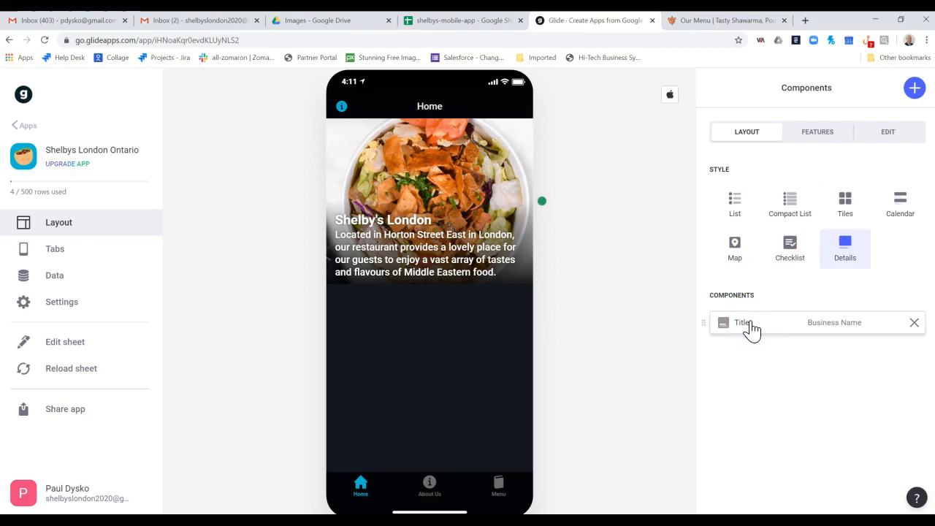
click(914, 88)
click(719, 87)
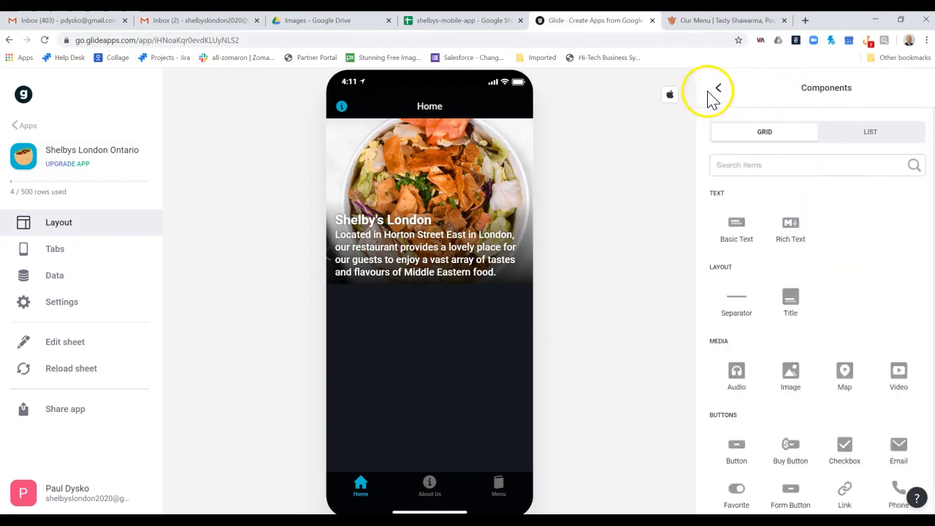
click(914, 89)
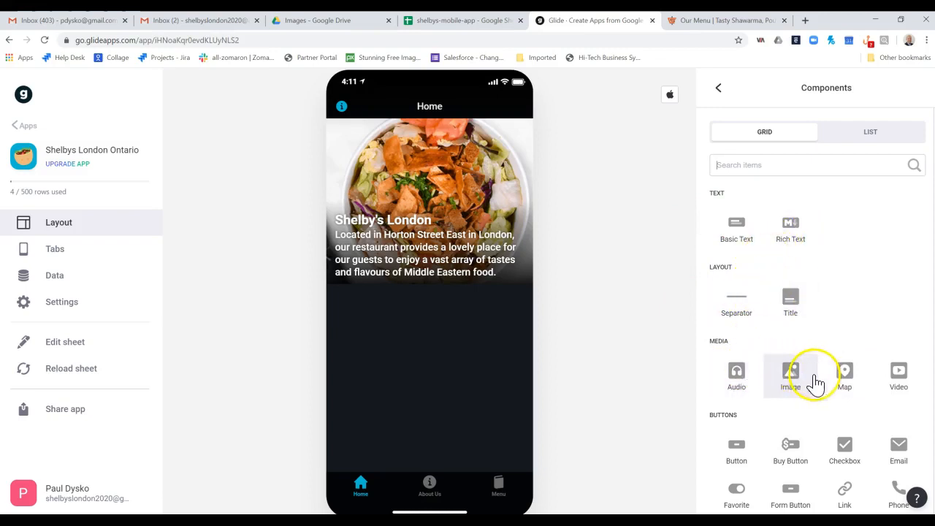
click(843, 371)
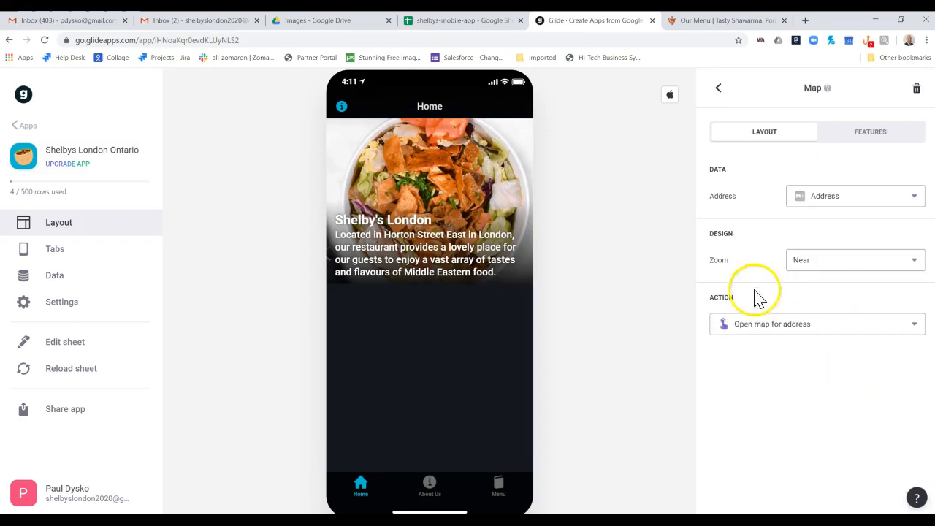
Step: Keep the map on the Address column at Medium zoom, opening the address on tap, then preview About Us
click(806, 204)
click(658, 230)
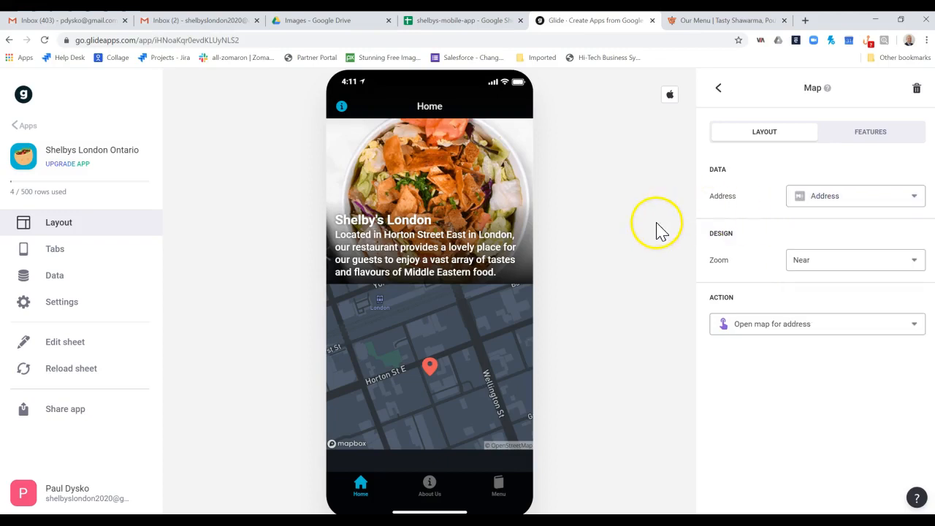
click(793, 260)
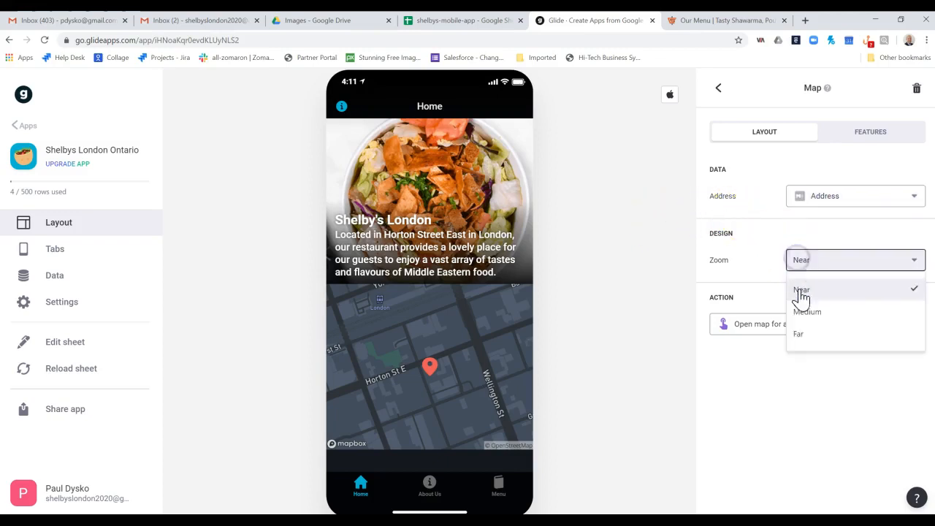
click(807, 312)
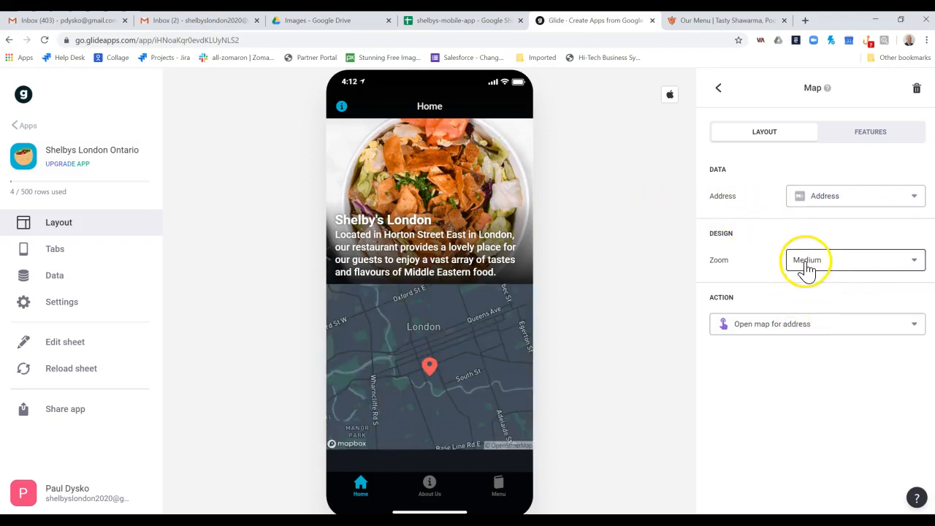
click(807, 263)
click(799, 334)
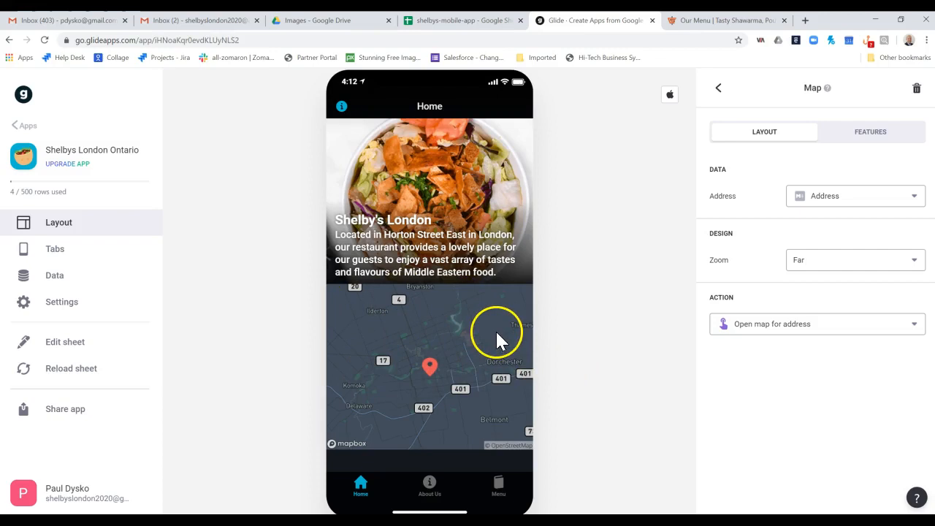
click(835, 262)
click(814, 313)
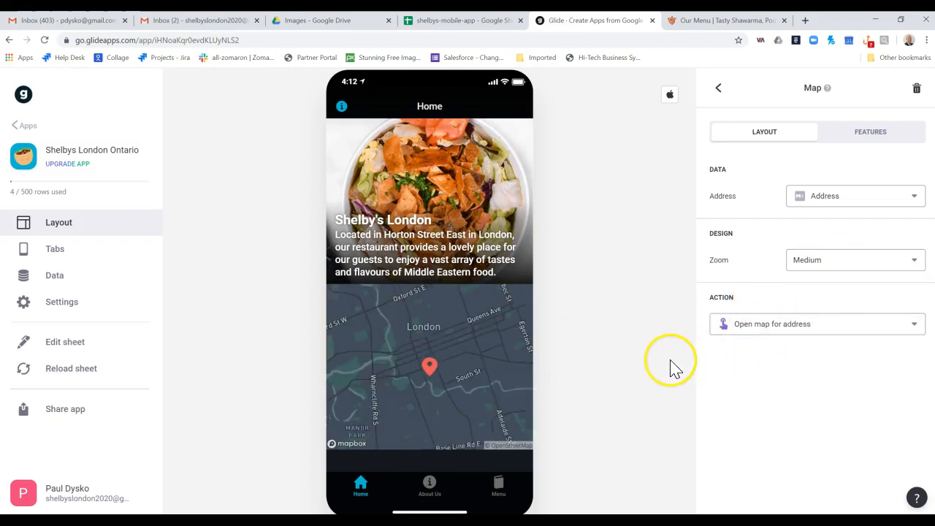
click(746, 323)
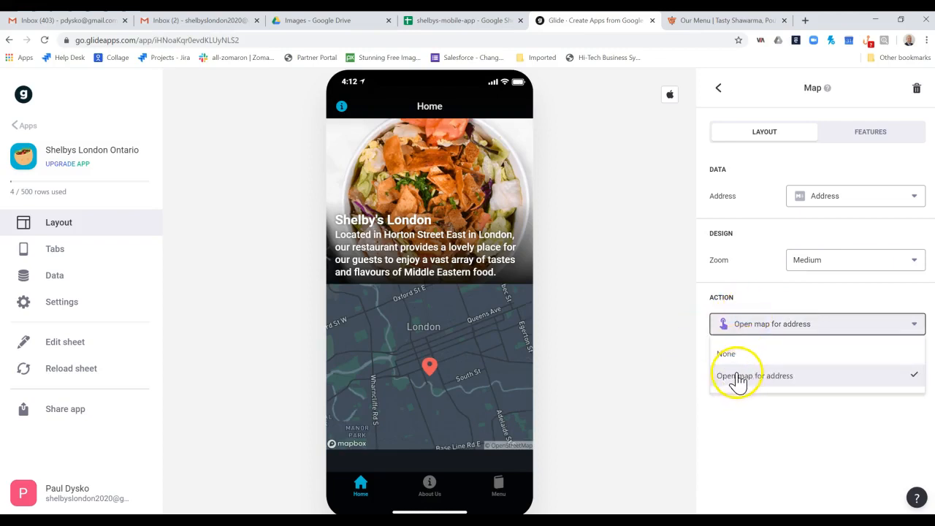
click(690, 373)
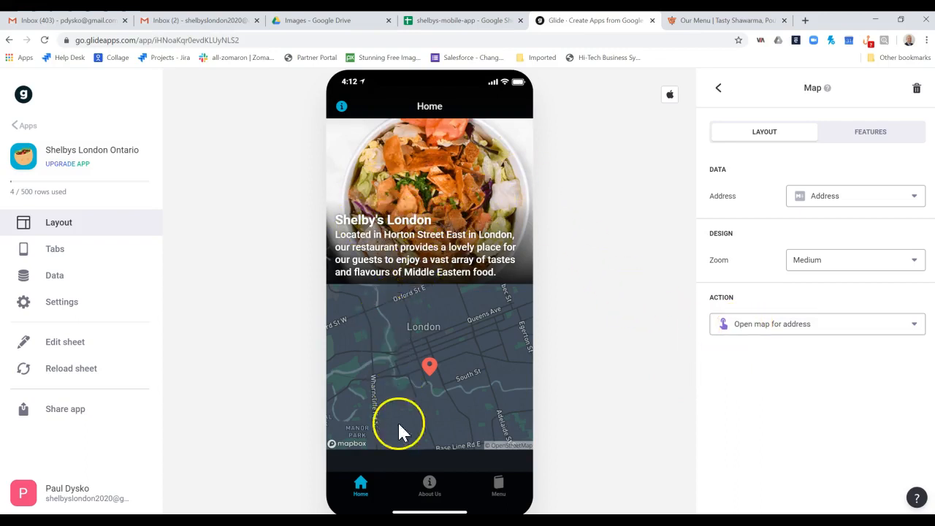
click(429, 486)
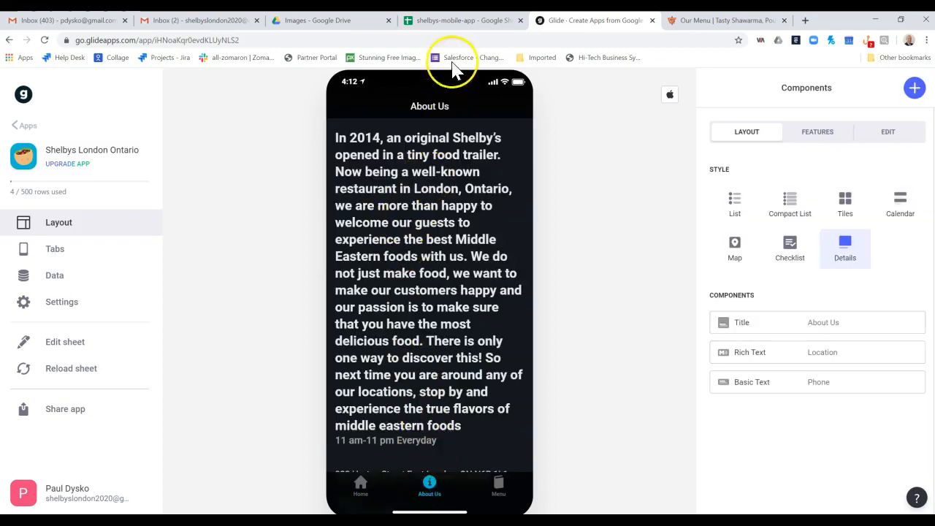
click(459, 28)
click(139, 508)
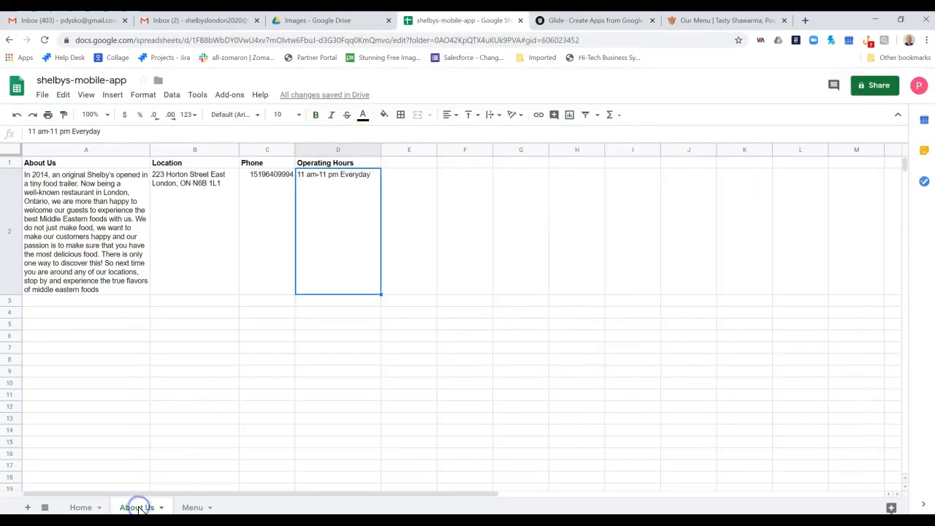
click(93, 212)
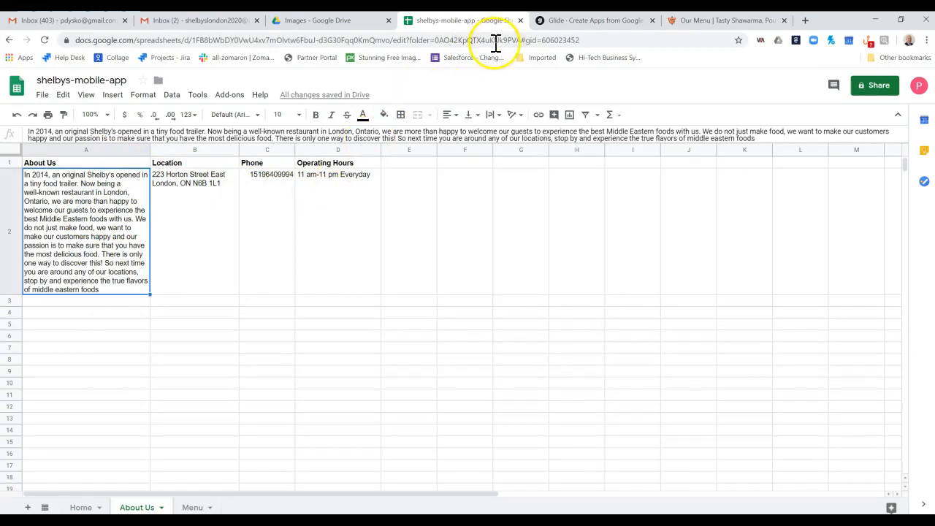
click(577, 20)
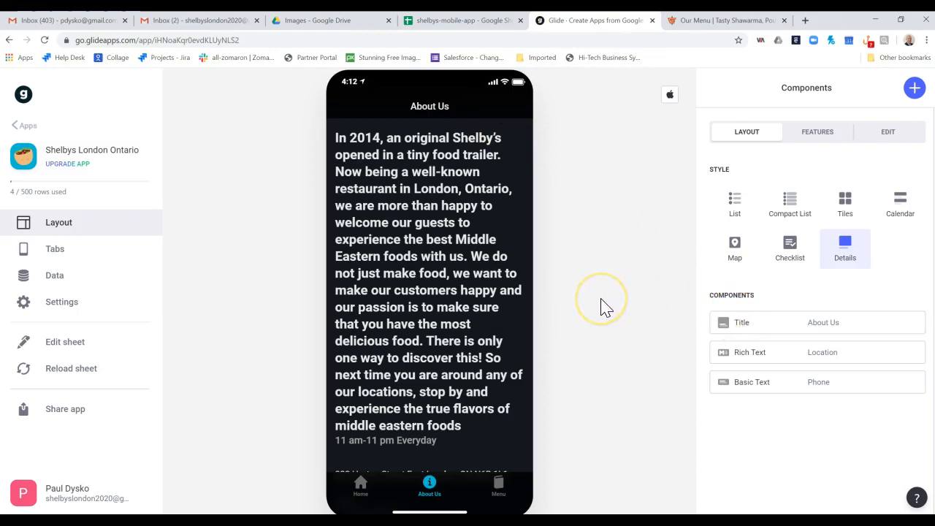
Step: Delete the Title, Location and Phone components from the About Us screen
click(779, 322)
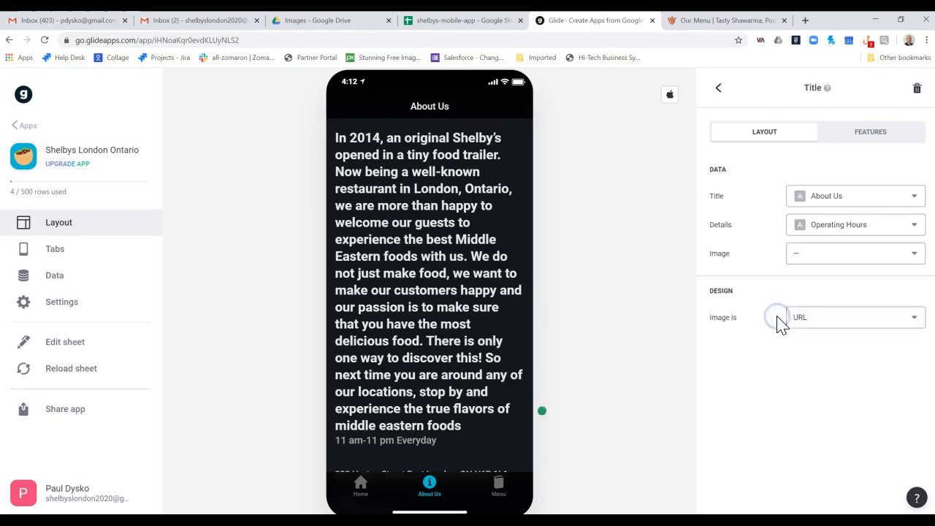
click(719, 92)
click(914, 324)
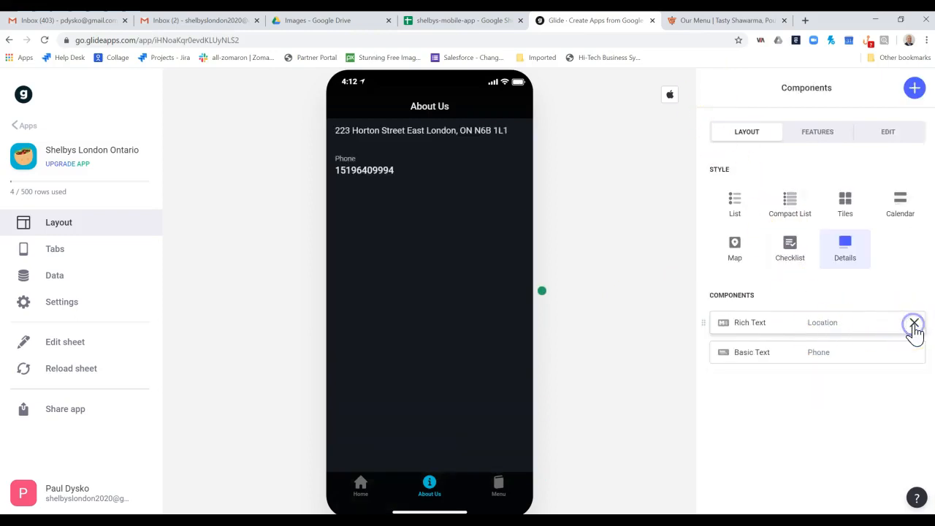
click(915, 323)
click(915, 323)
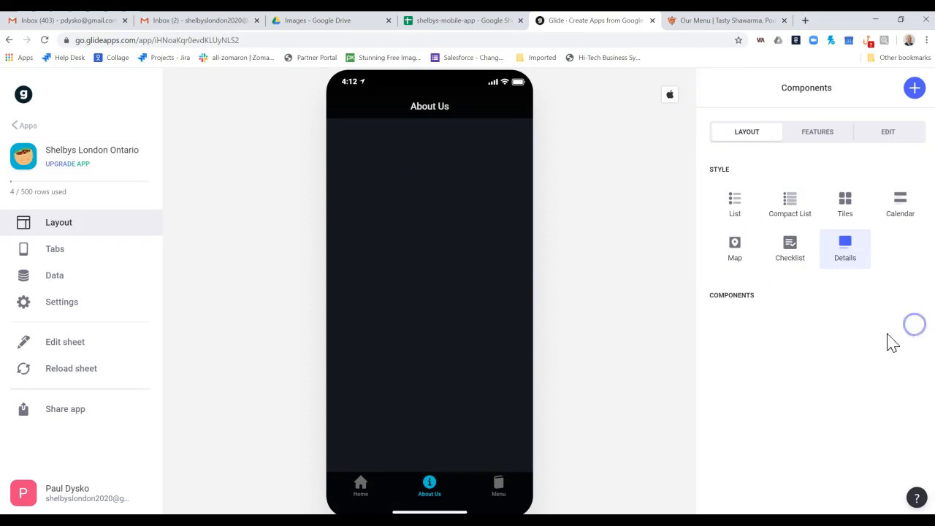
Step: Add a Basic Text component showing the About Us column with no tap action
click(913, 91)
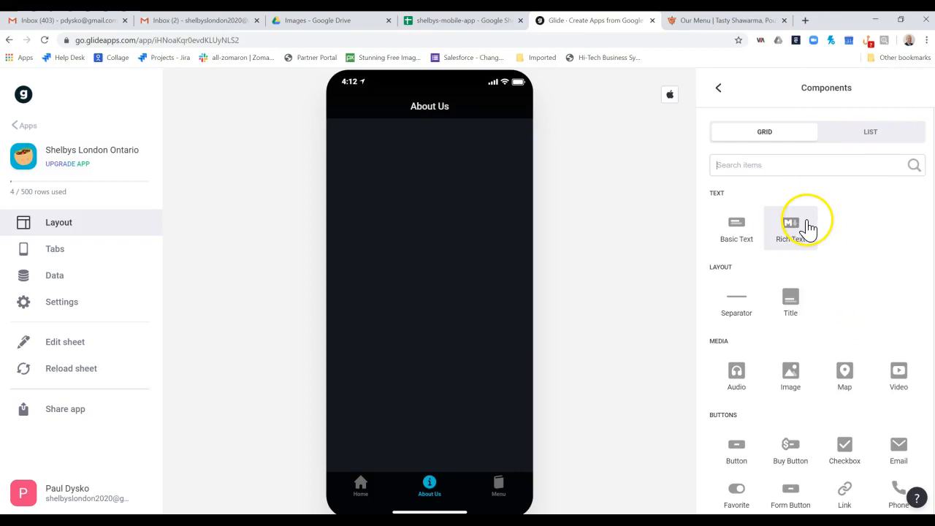
click(742, 233)
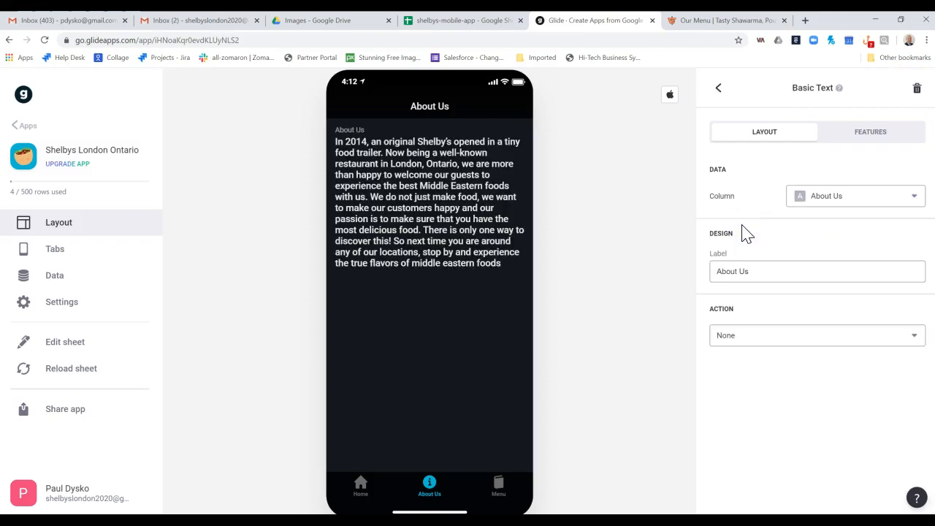
click(808, 201)
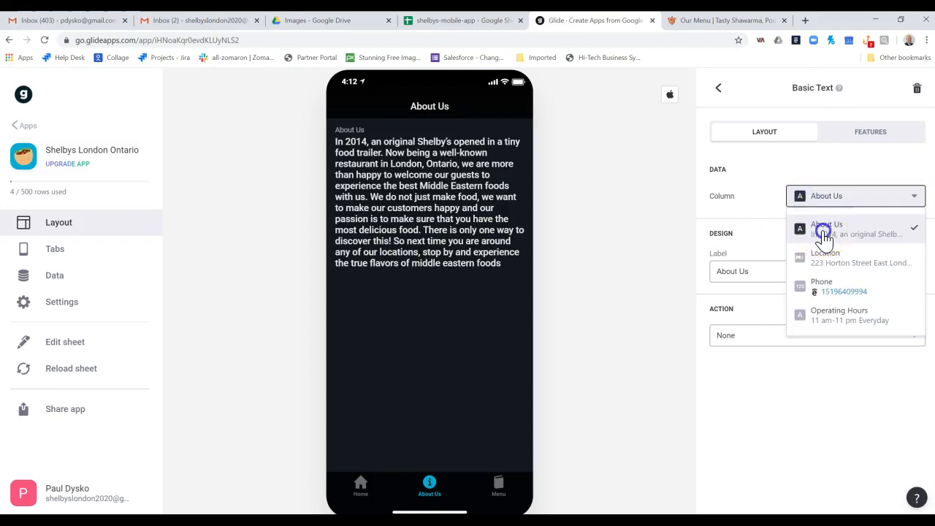
click(823, 232)
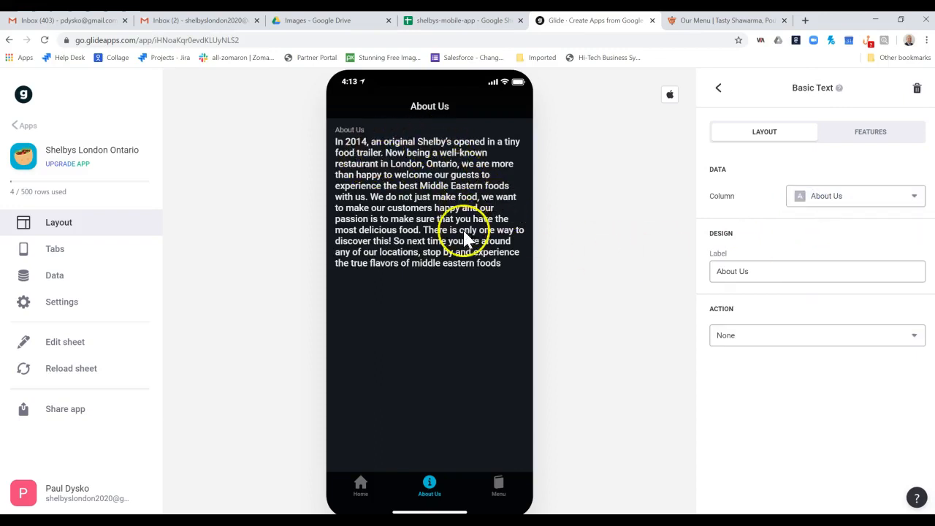
click(790, 271)
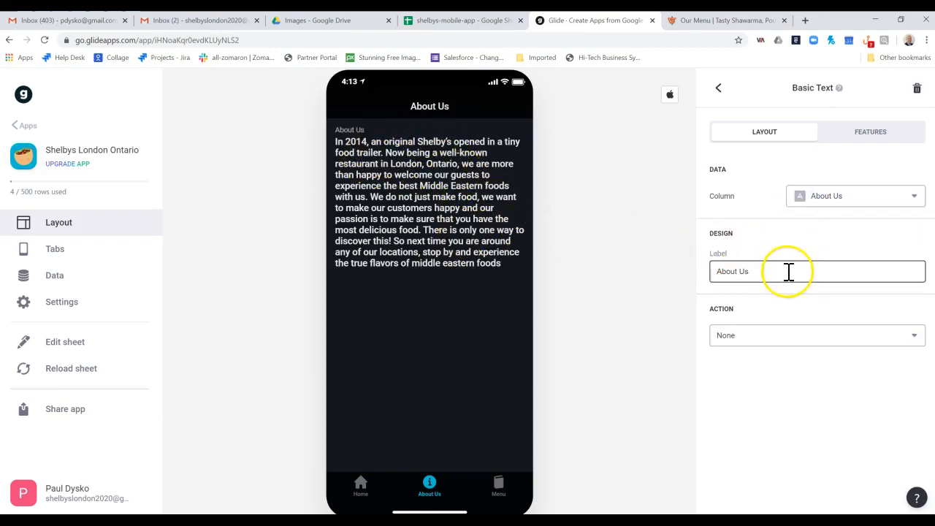
click(753, 335)
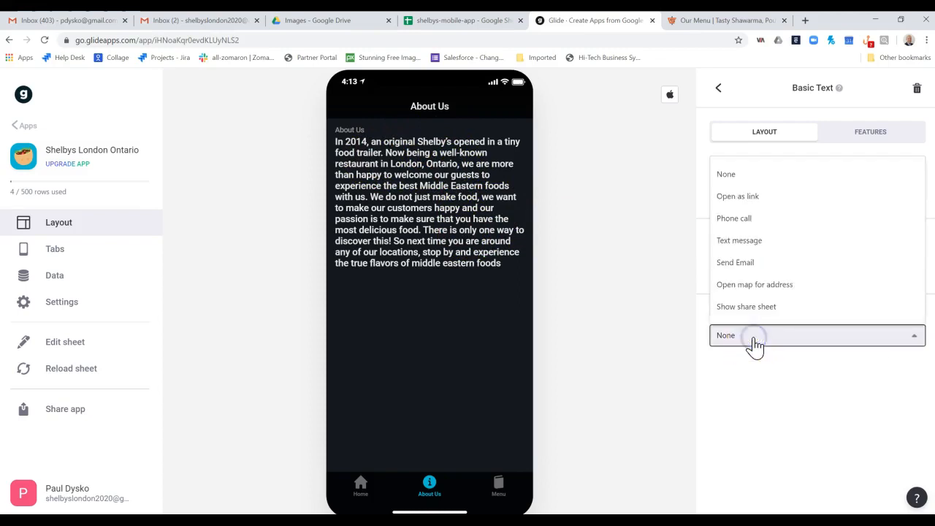
click(754, 344)
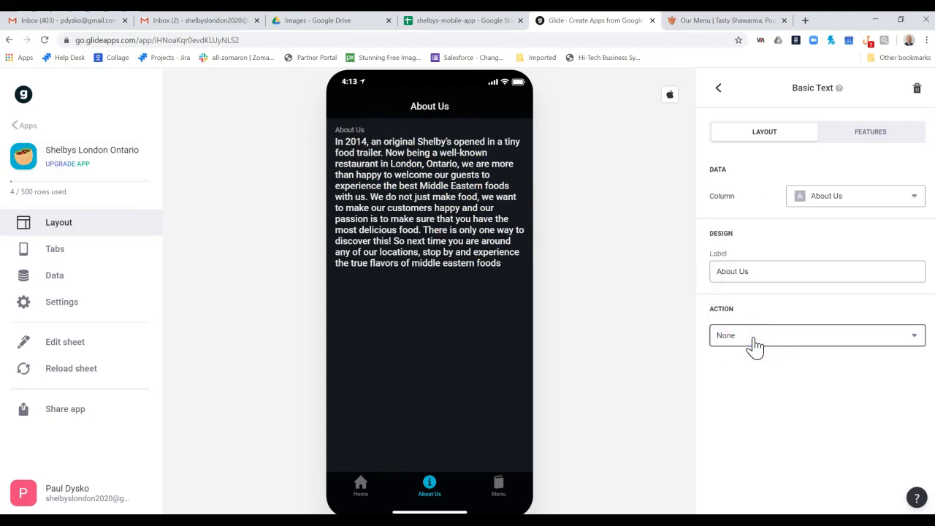
click(721, 93)
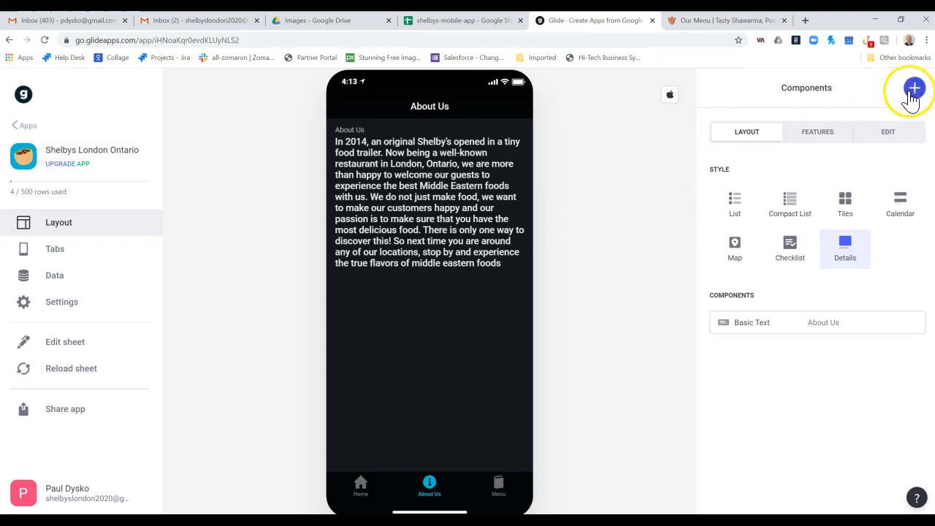
Step: Add a Basic Text component showing the Phone column
click(501, 21)
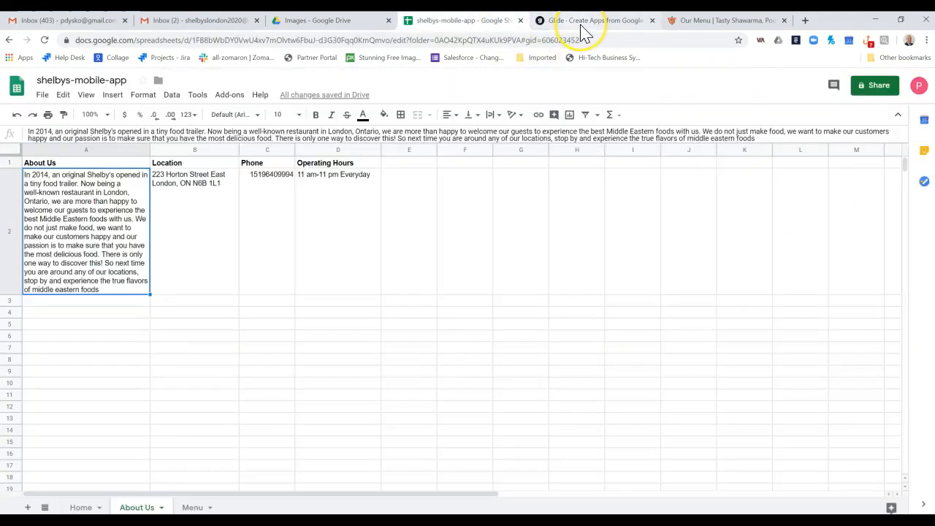
click(583, 22)
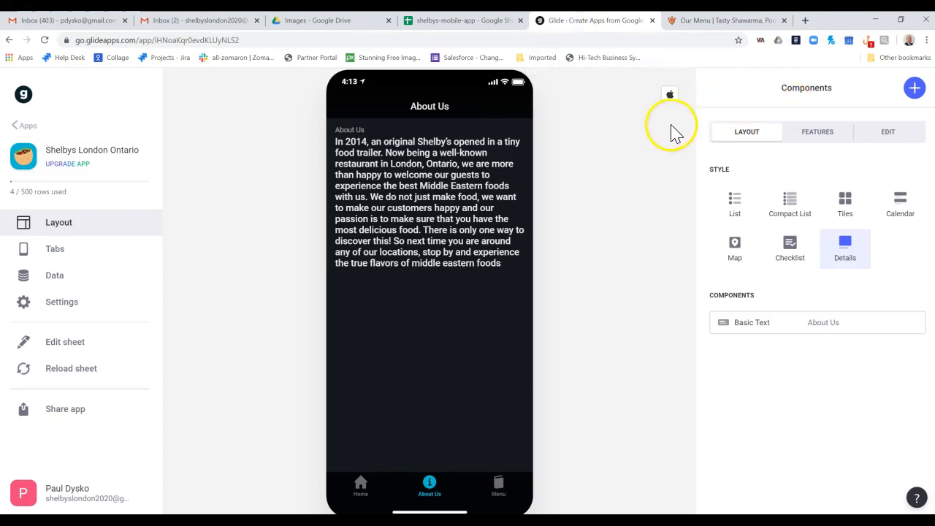
click(915, 89)
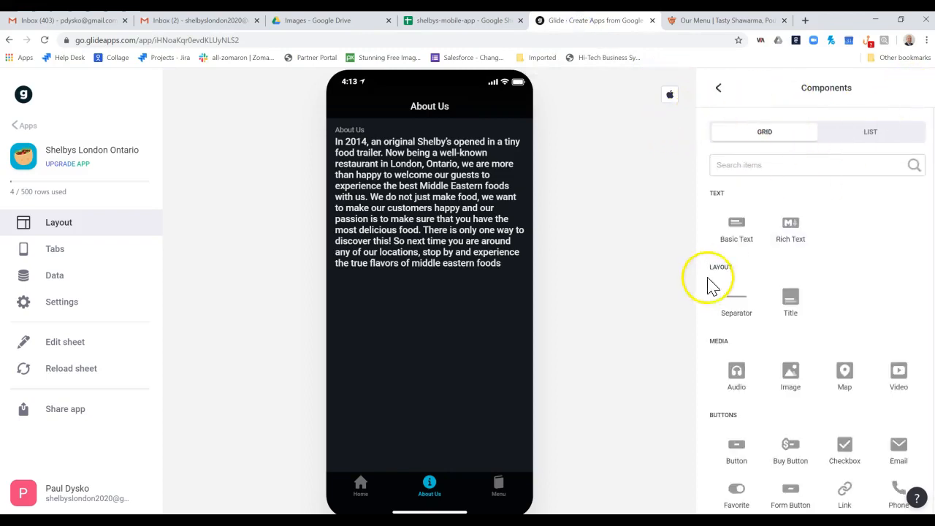
click(724, 234)
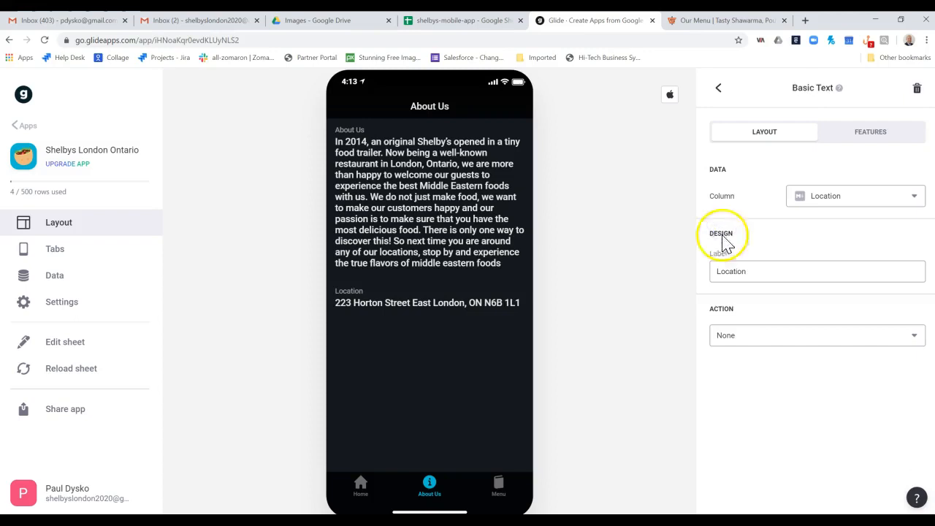
click(811, 197)
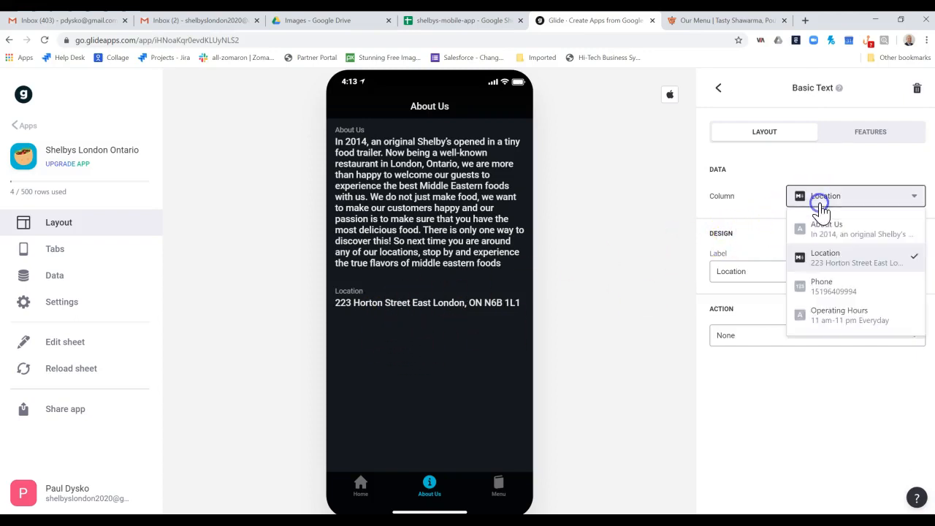
click(845, 285)
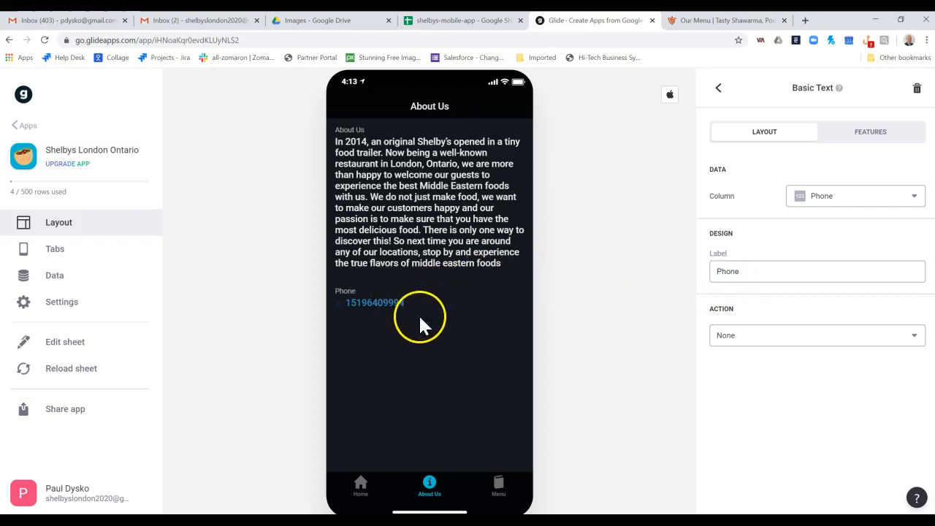
click(717, 93)
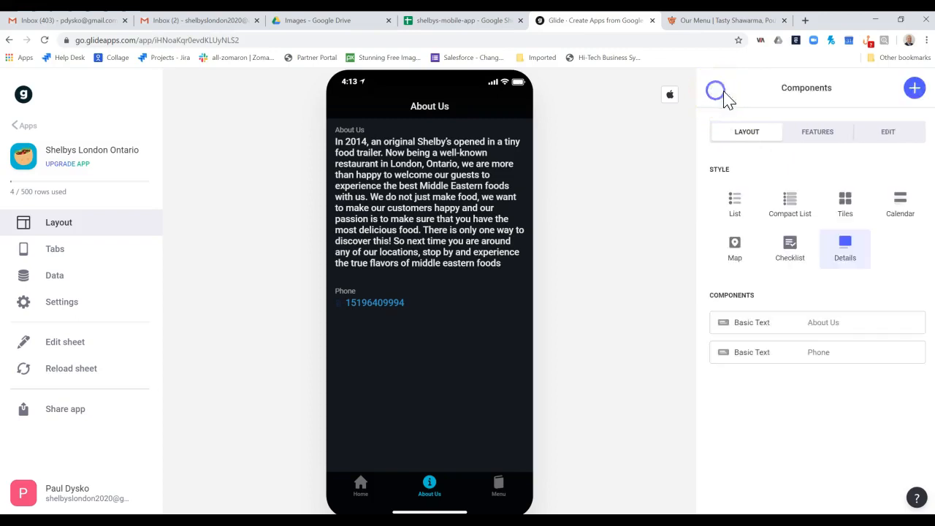
Step: Add another Basic Text component showing the Operating Hours column
click(910, 91)
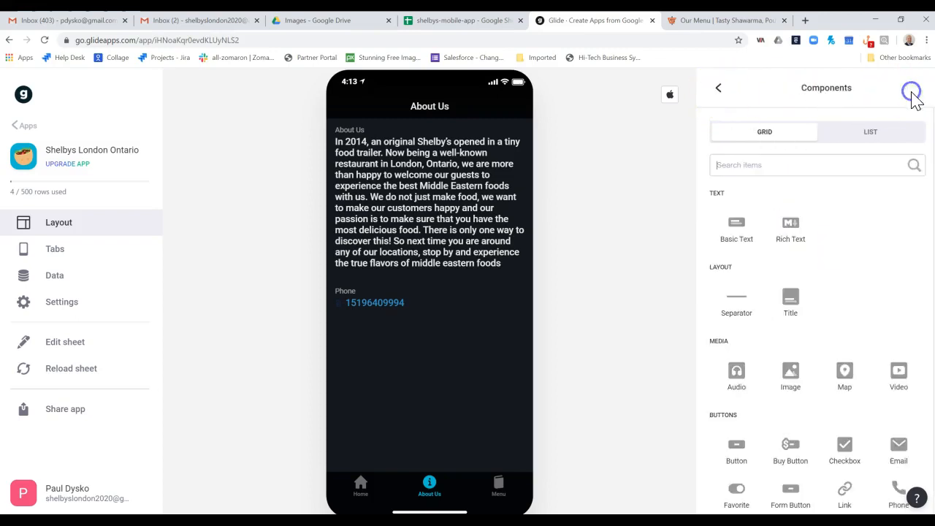
click(747, 241)
click(807, 206)
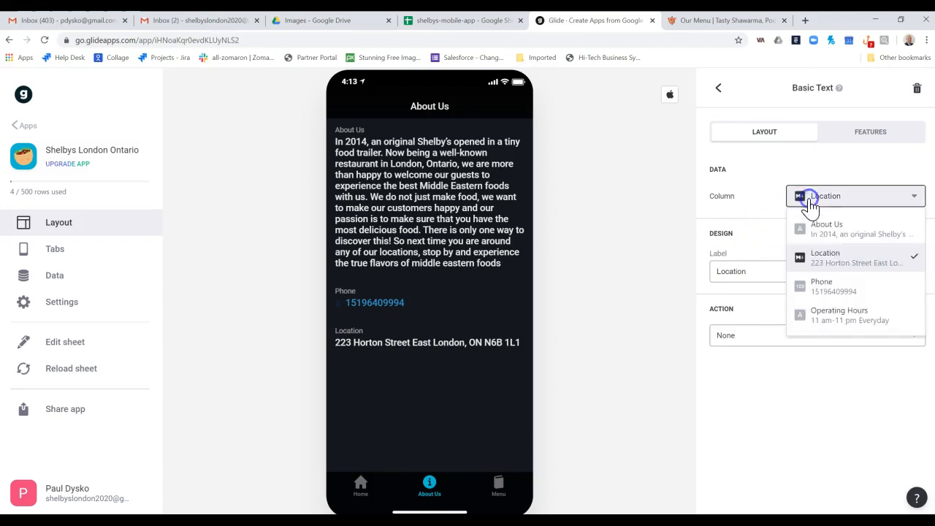
click(816, 319)
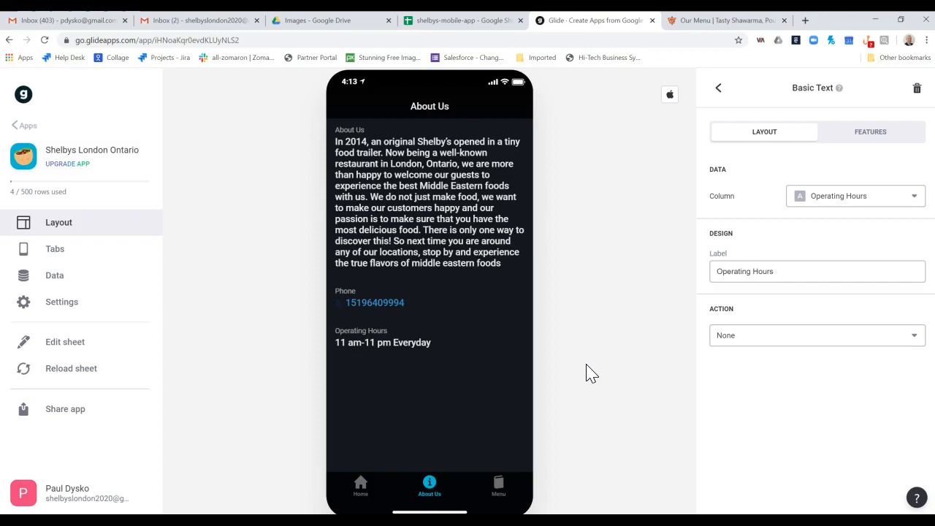
click(370, 338)
click(719, 89)
Step: Add a Rich Text component showing the Location address
click(912, 87)
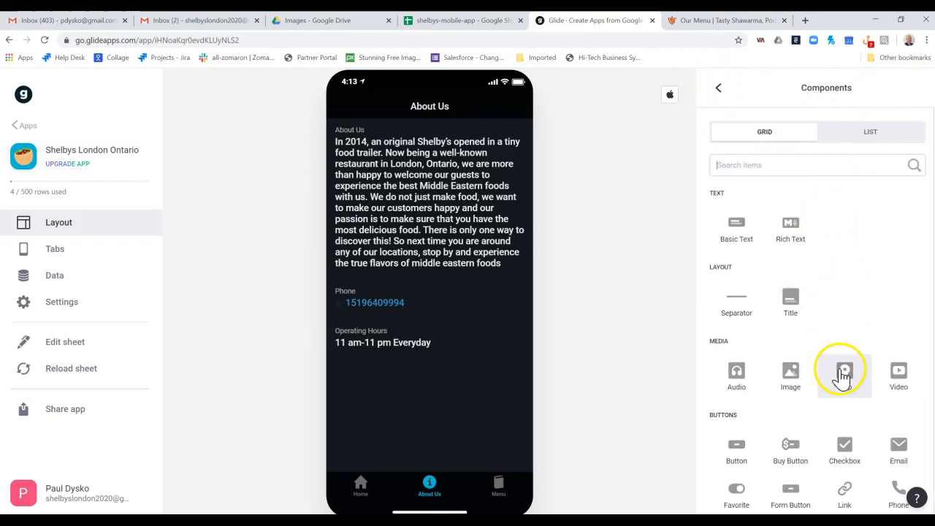
click(779, 231)
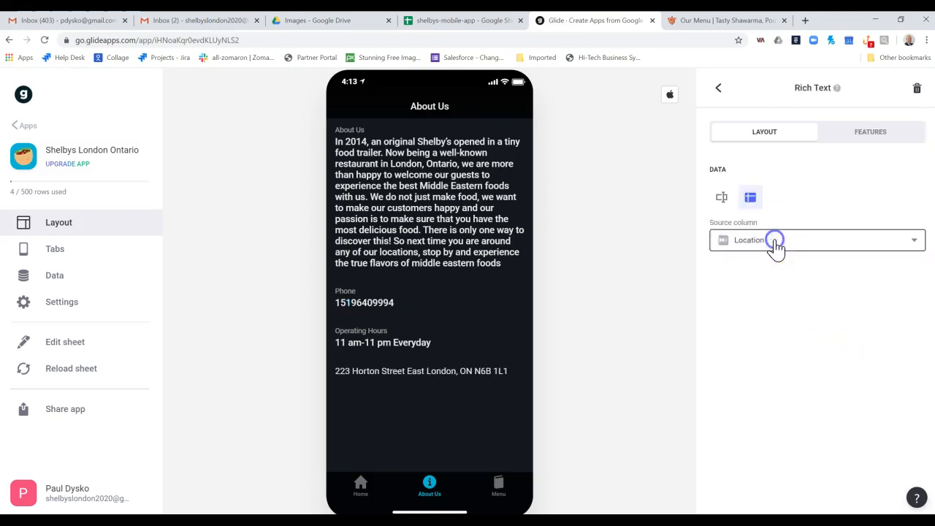
click(722, 90)
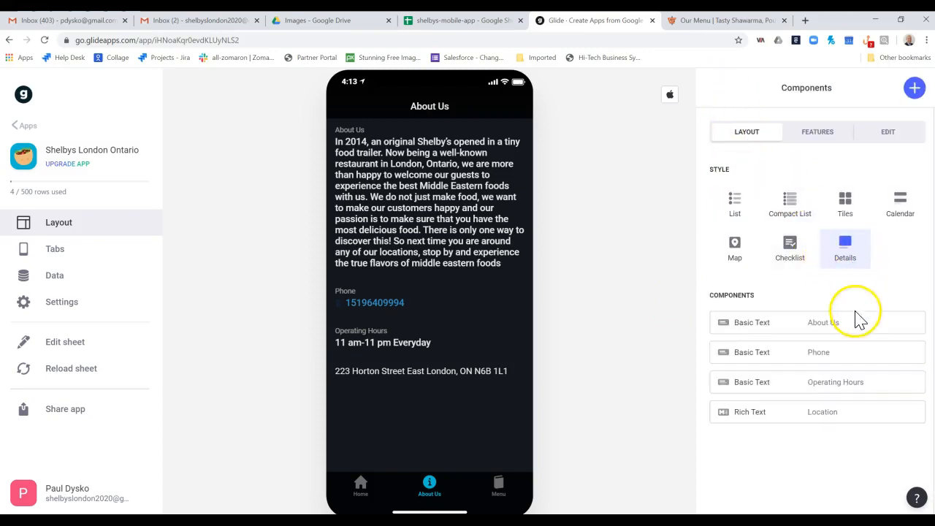
Step: Swap the Rich Text address for a Basic Text Location field and move Phone below Operating Hours
click(913, 412)
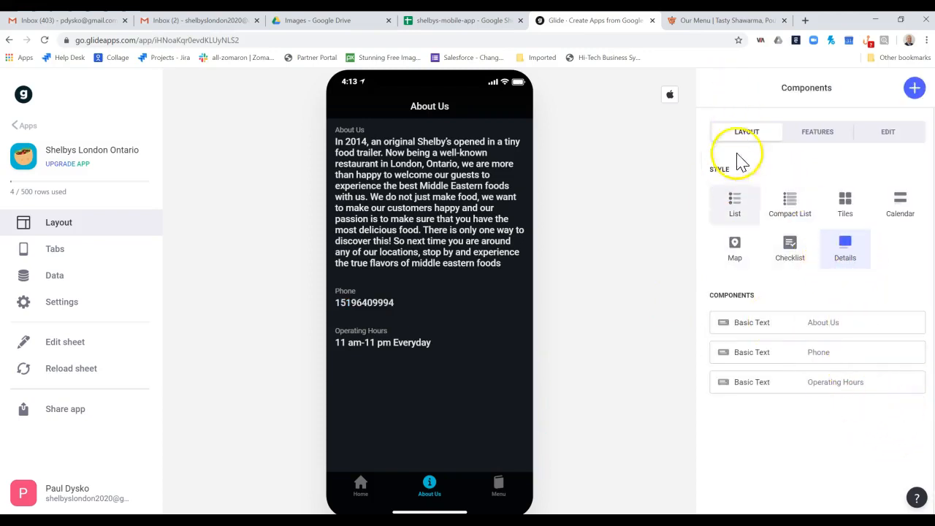
click(922, 94)
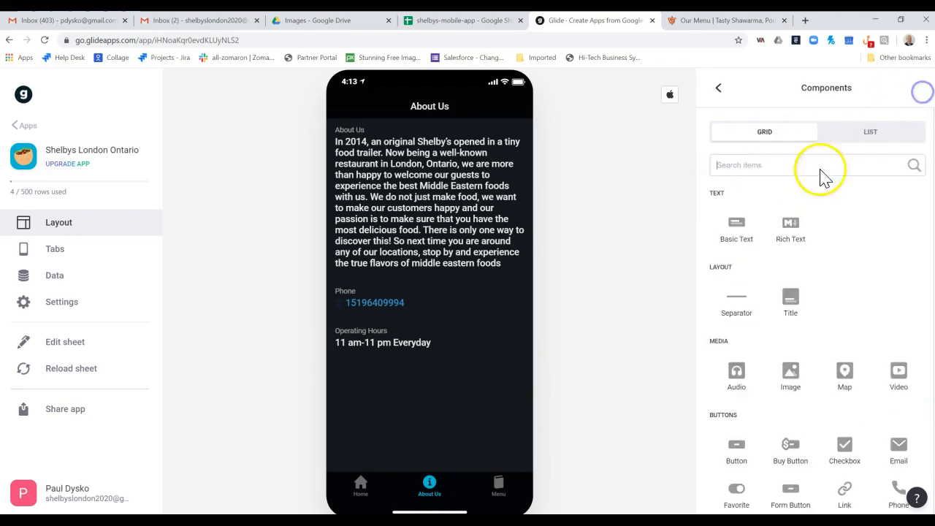
click(735, 245)
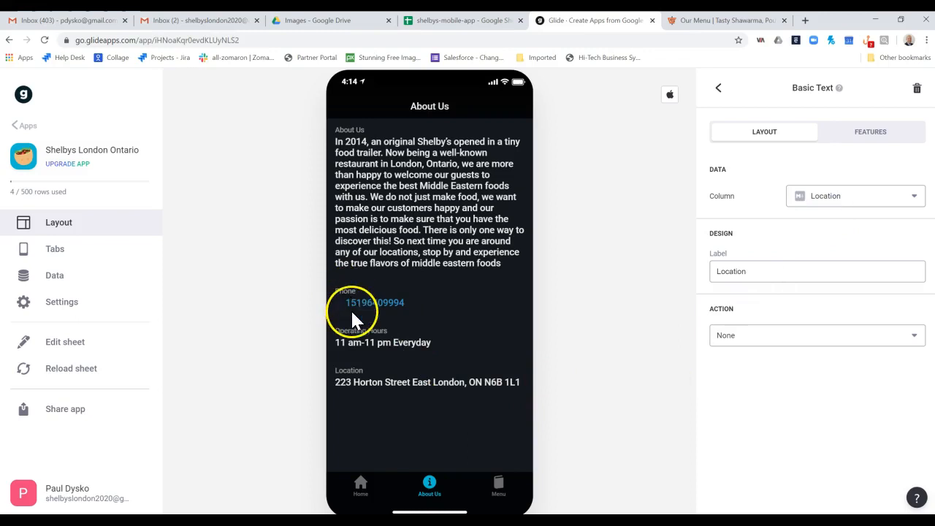
double_click(720, 90)
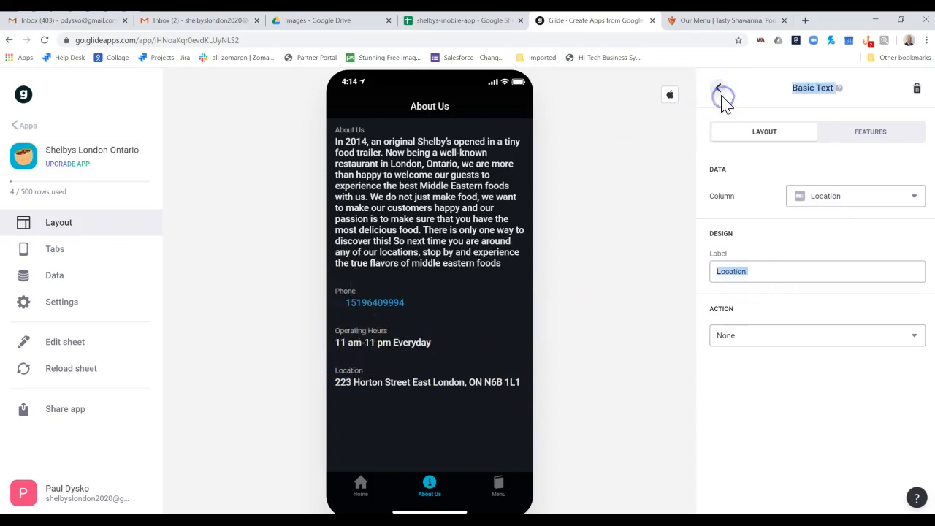
mouse_move(785, 357)
mouse_down()
mouse_move(783, 409)
mouse_move(767, 357)
mouse_up()
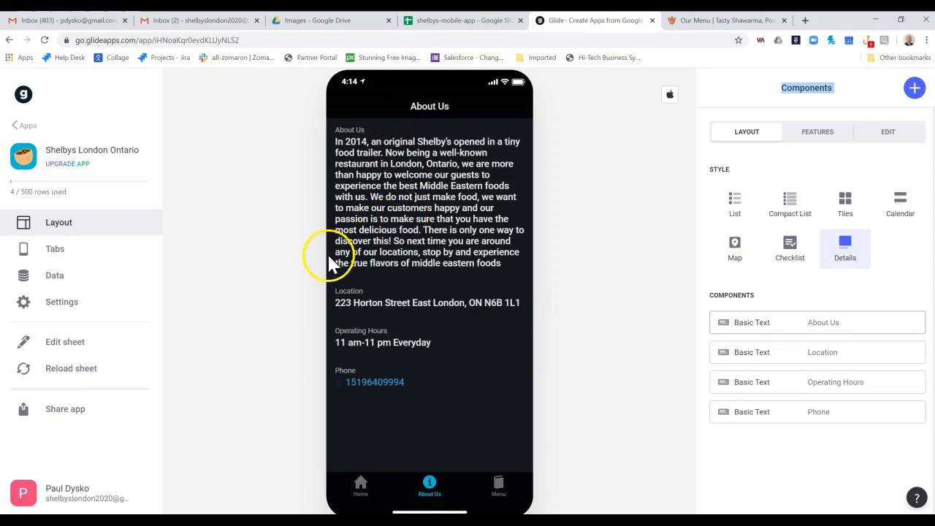
Step: On the Menu screen, compare Compact List and Calendar styles and settle on Tiles
click(361, 486)
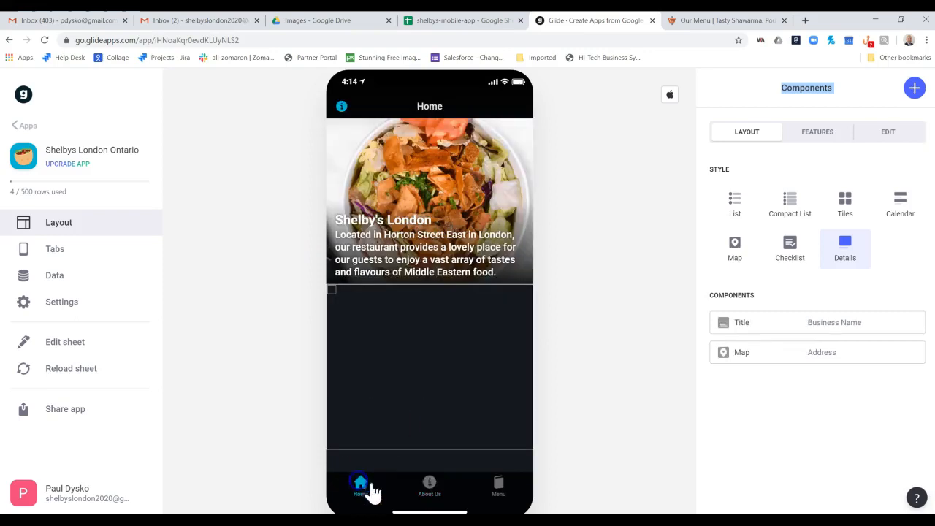
click(428, 498)
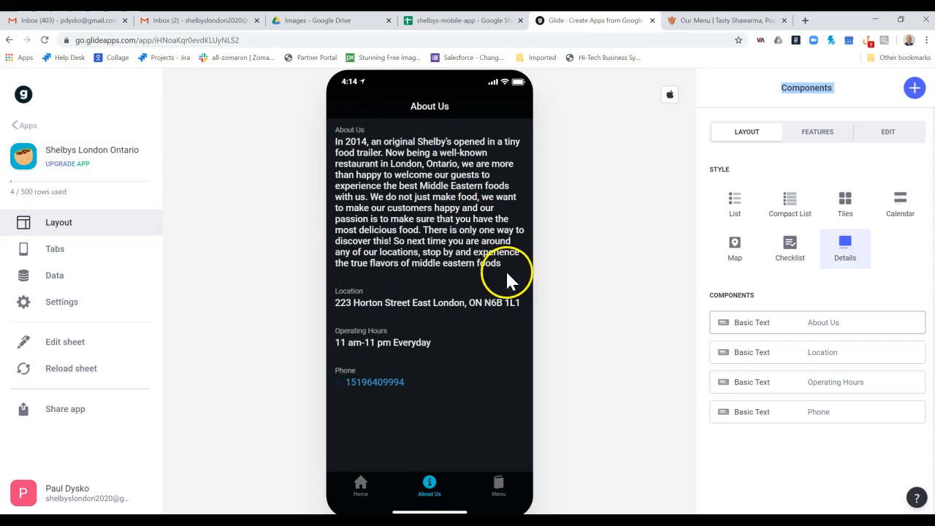
click(499, 497)
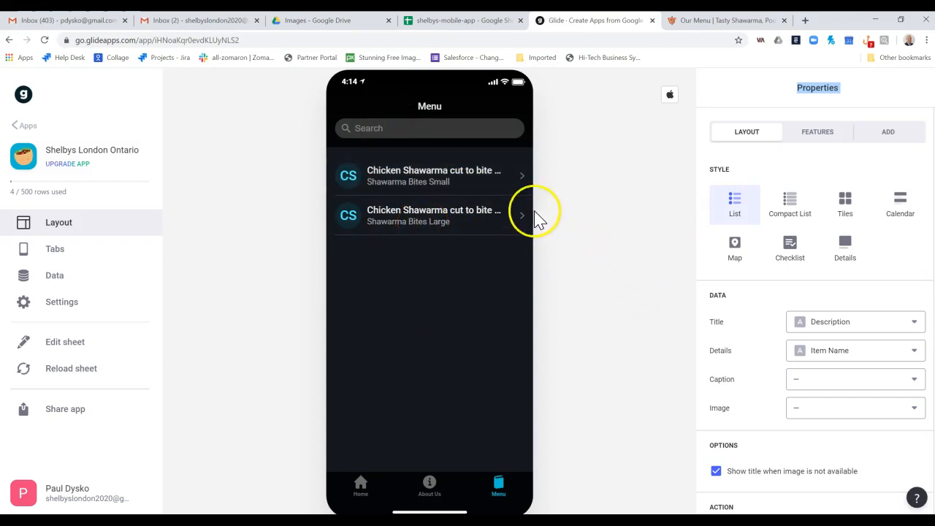
click(789, 212)
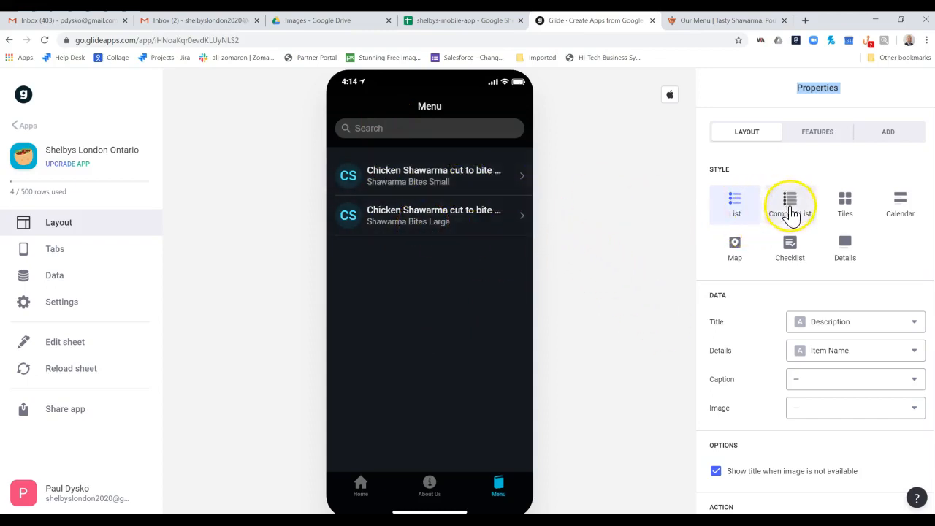
click(844, 210)
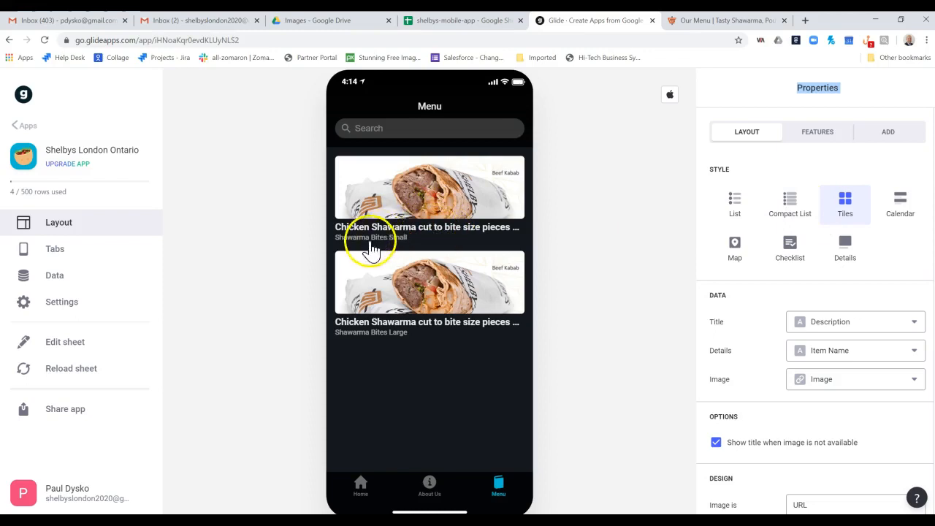
click(901, 204)
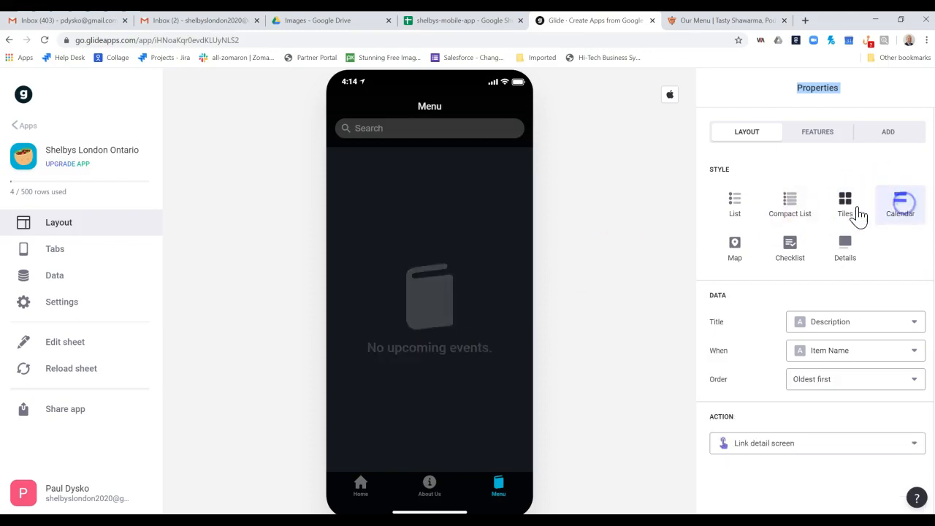
click(844, 209)
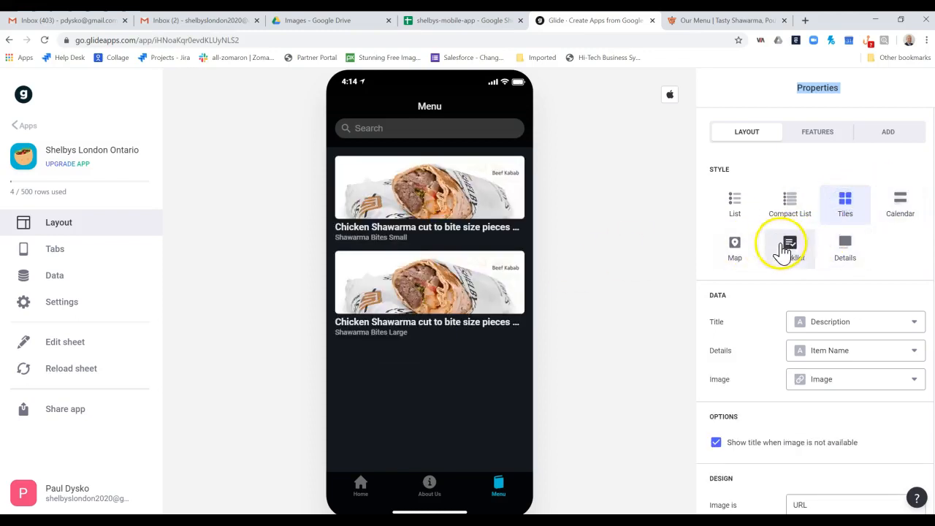
click(788, 207)
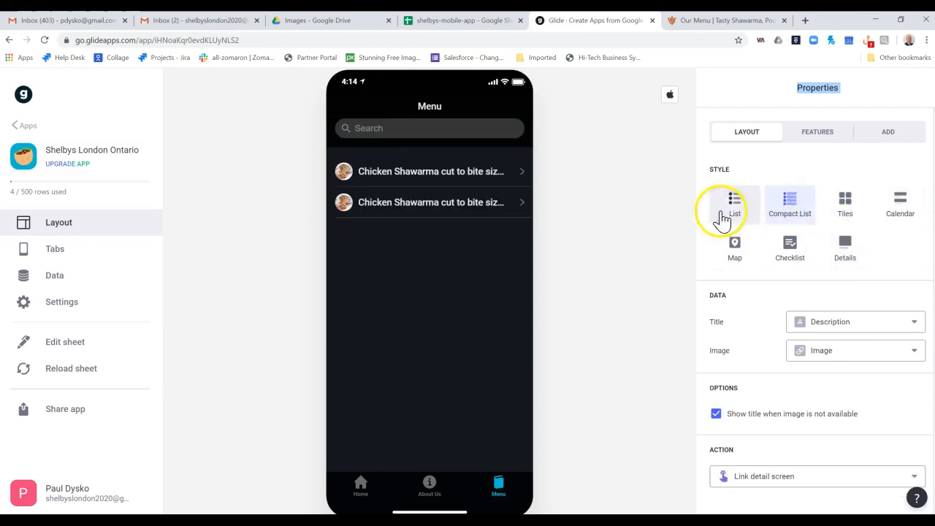
click(828, 213)
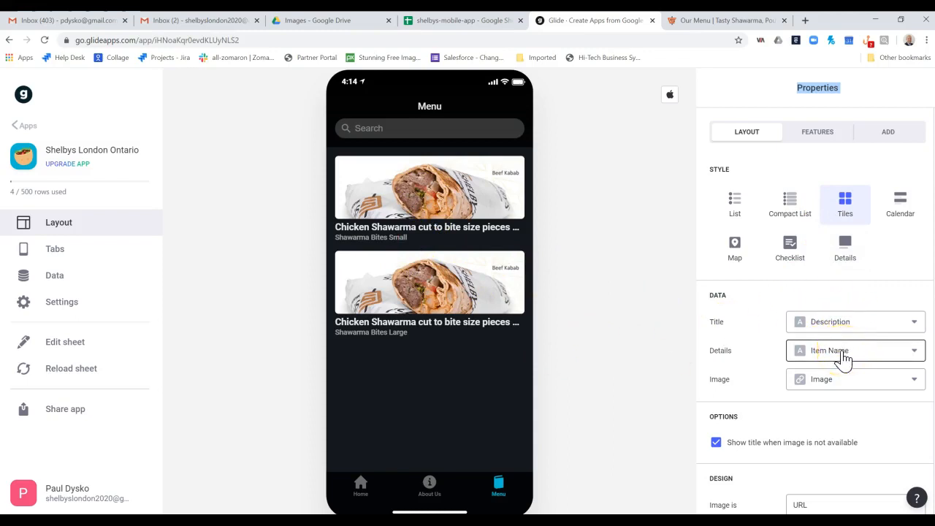
Step: Title the menu tiles by Item Name with Description as the details line
click(840, 324)
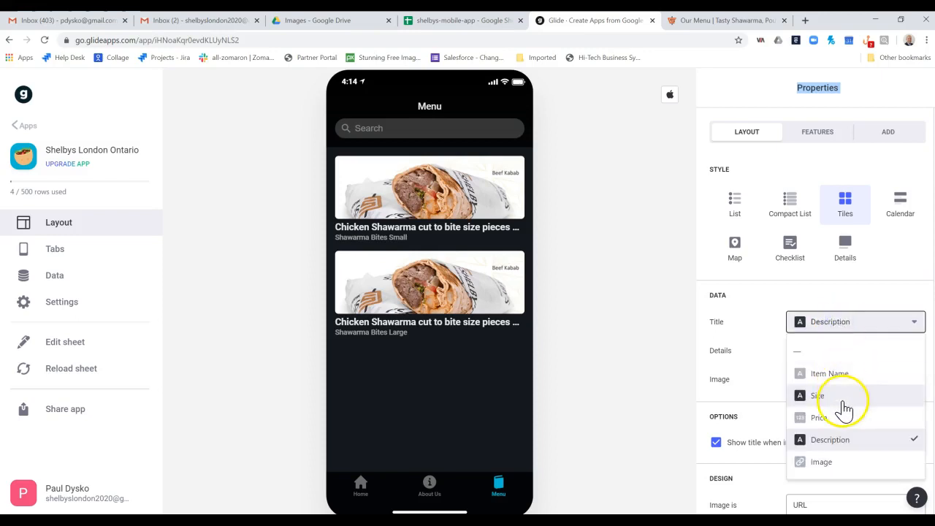
click(832, 374)
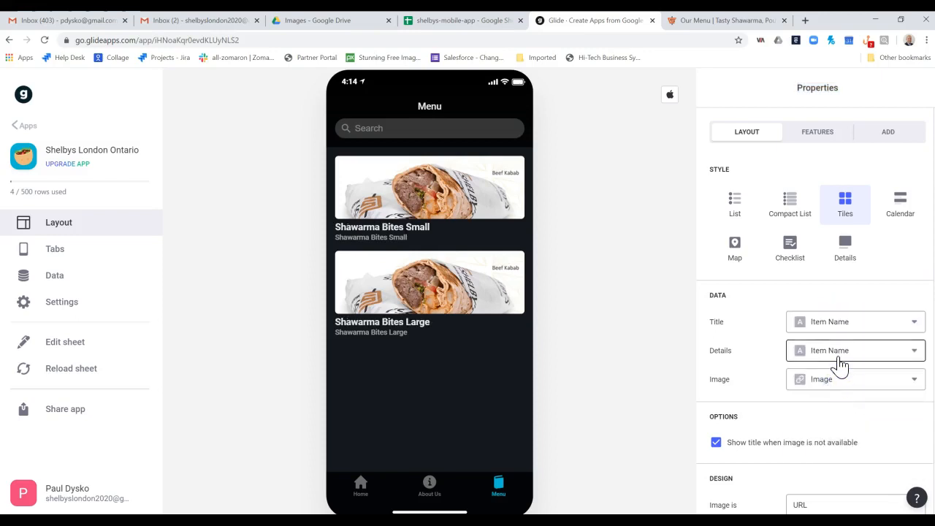
click(841, 363)
click(826, 301)
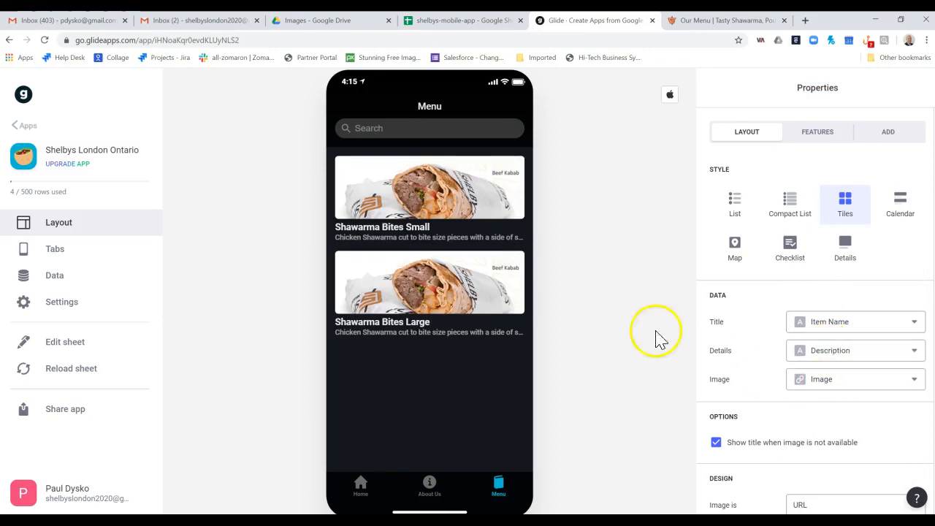
click(412, 233)
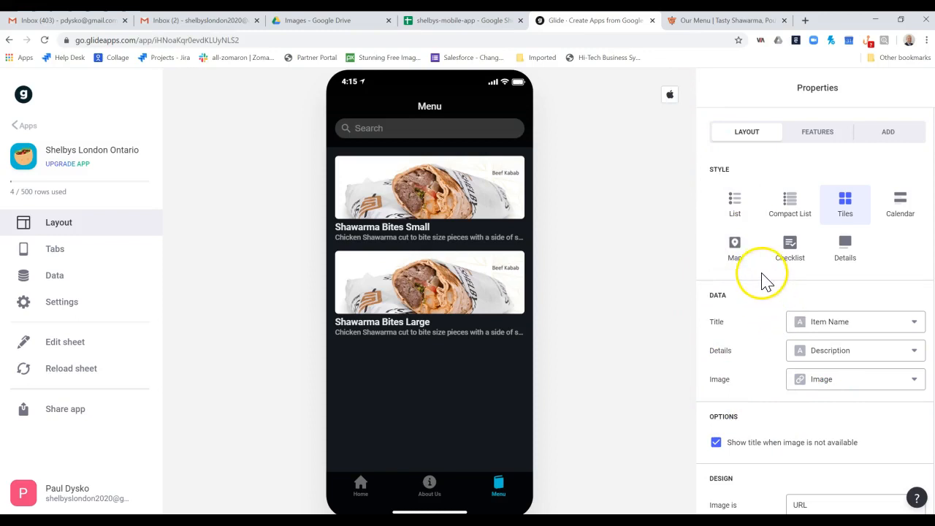
Step: Append prices on the Menu sheet: Shawarma Bites Small $9.49 and Shawarma Bites Large $11.99
click(449, 22)
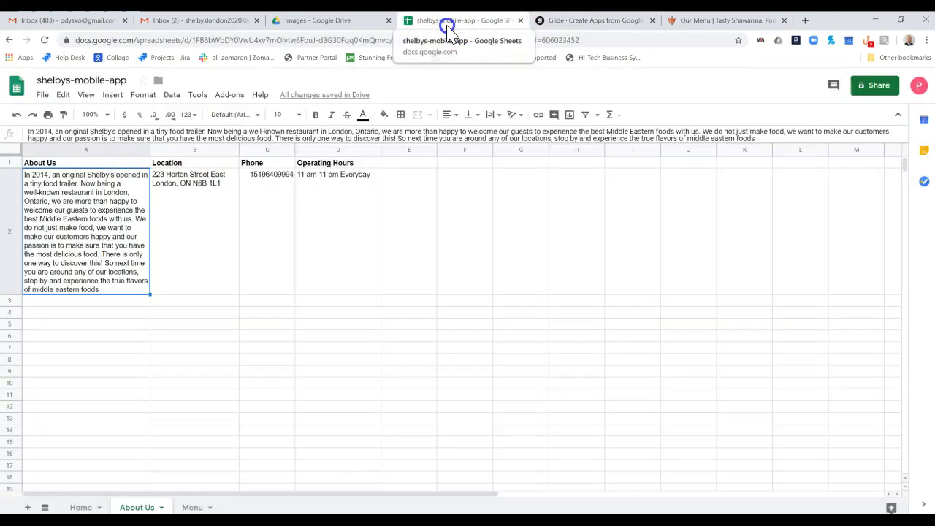
click(188, 508)
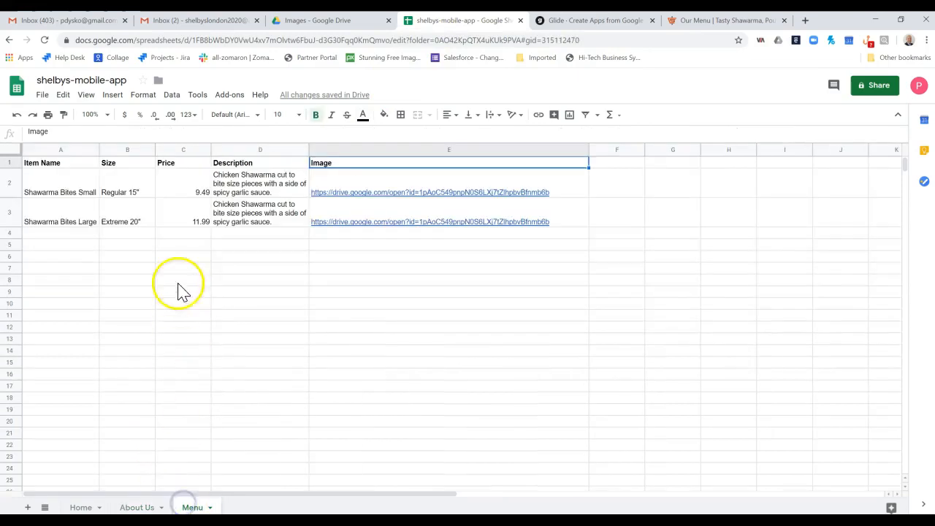
click(95, 191)
click(123, 131)
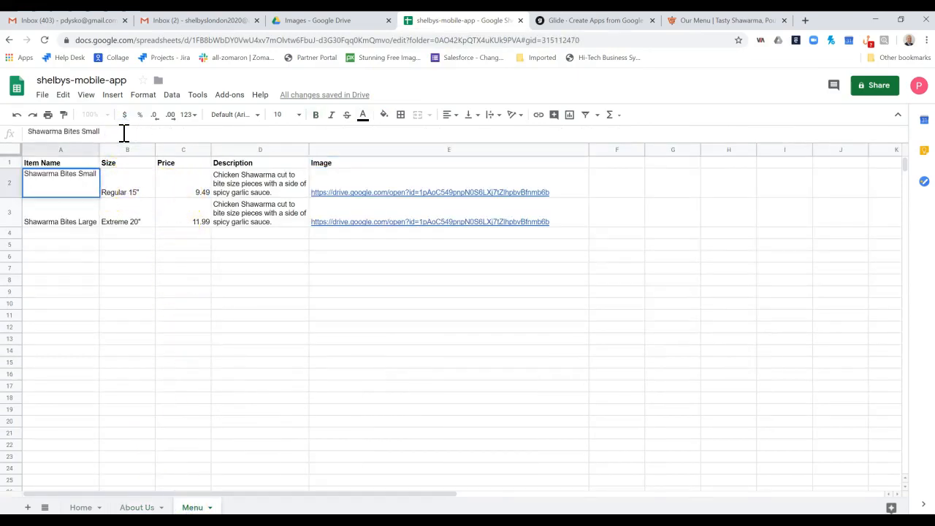
text($9)
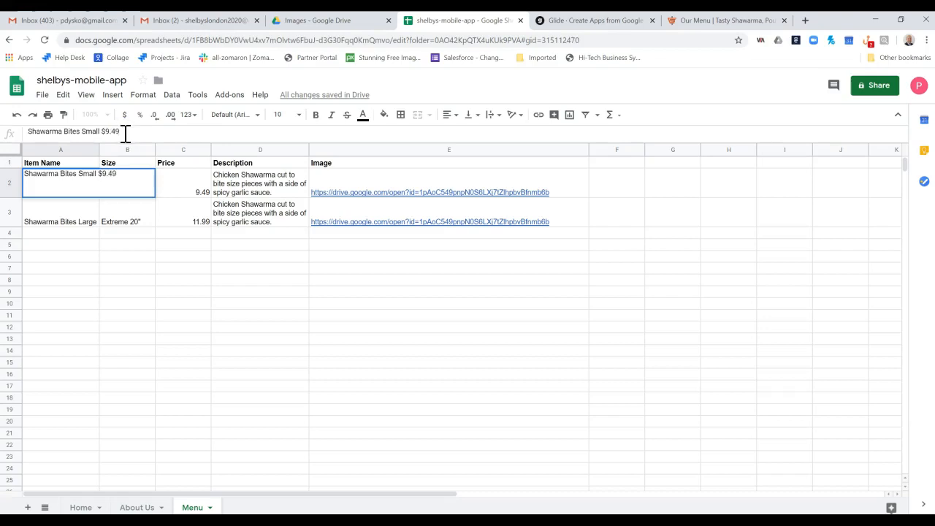
text(.49)
key(Return)
click(108, 134)
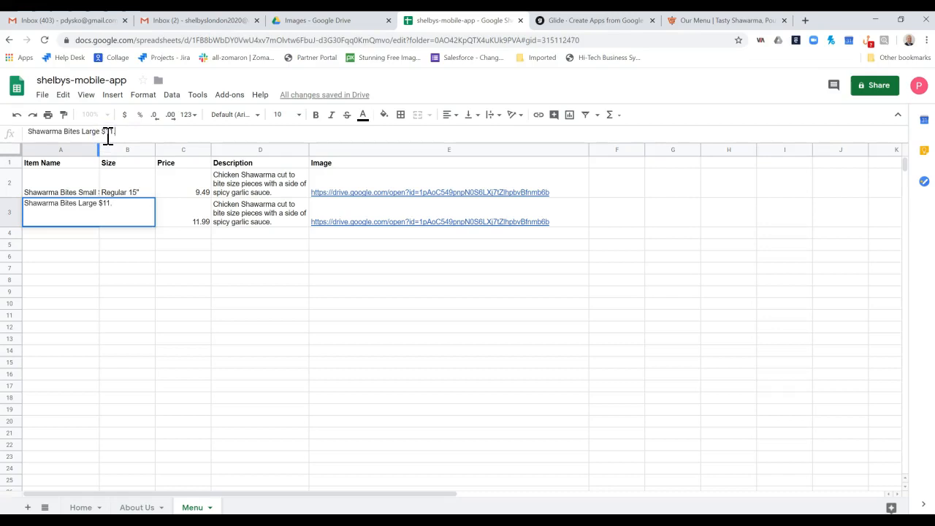
text($11.99)
key(Return)
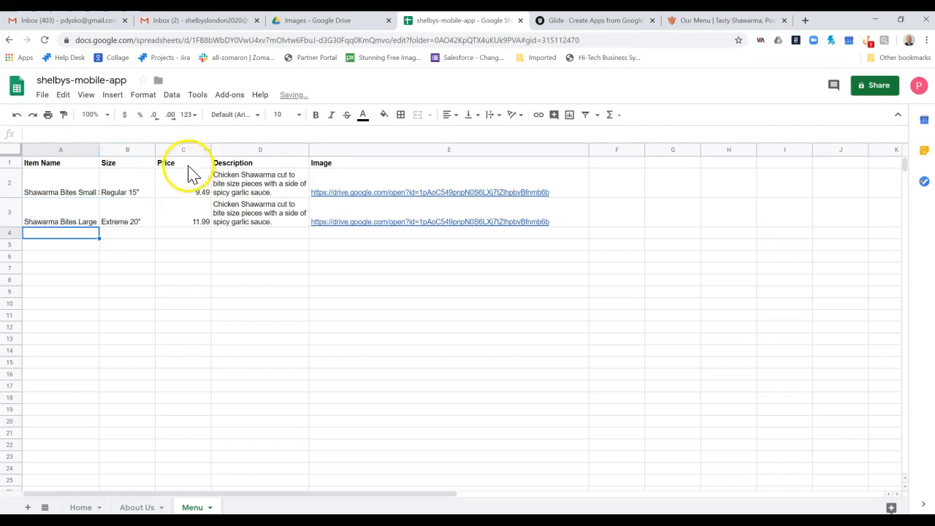
click(563, 22)
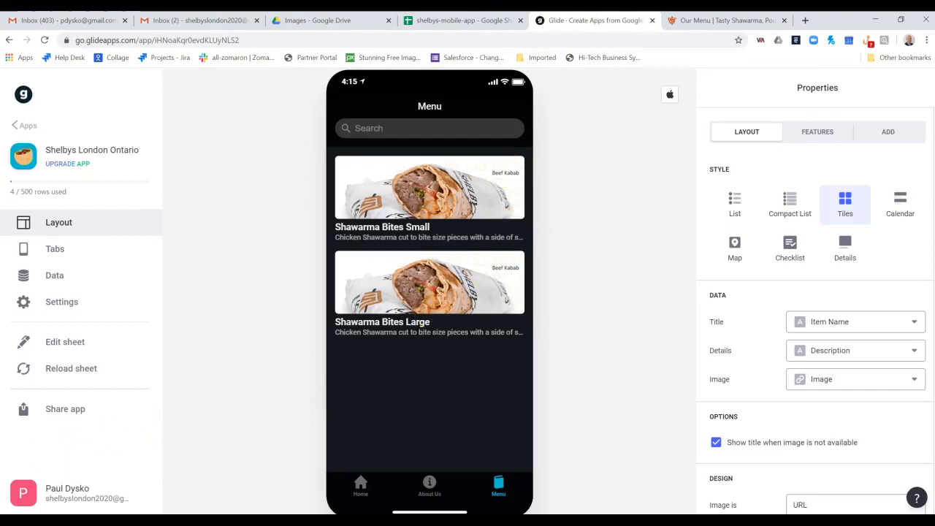
Step: Reload the sheet data so the tiles show prices, then open Shawarma Bites Small's details
click(68, 370)
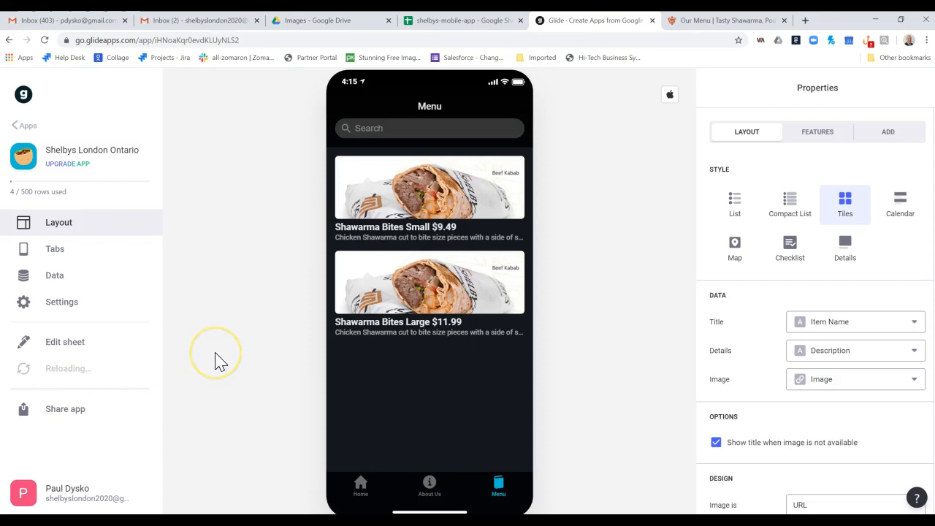
click(424, 244)
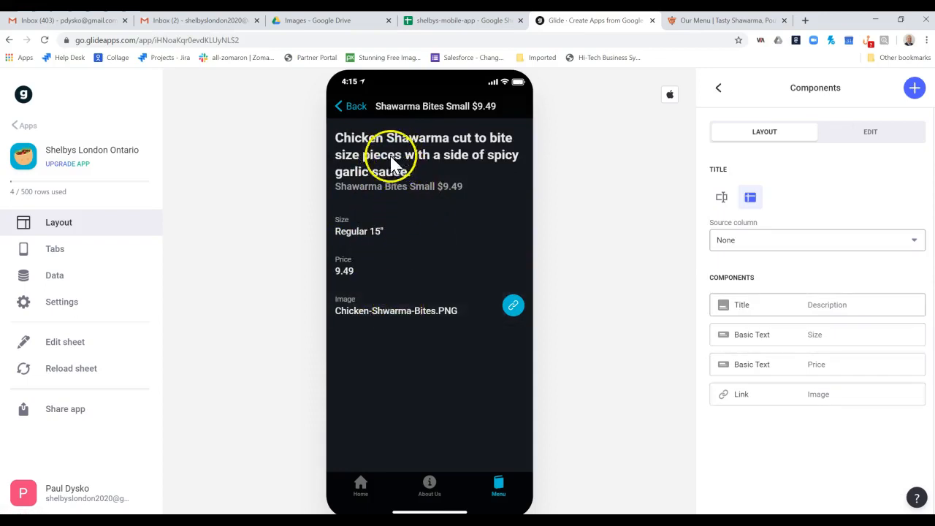
click(342, 105)
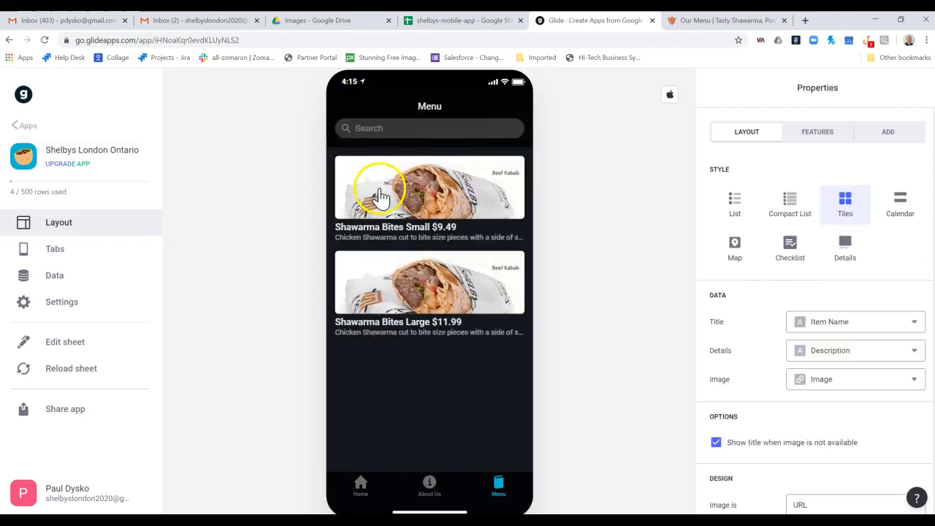
click(380, 196)
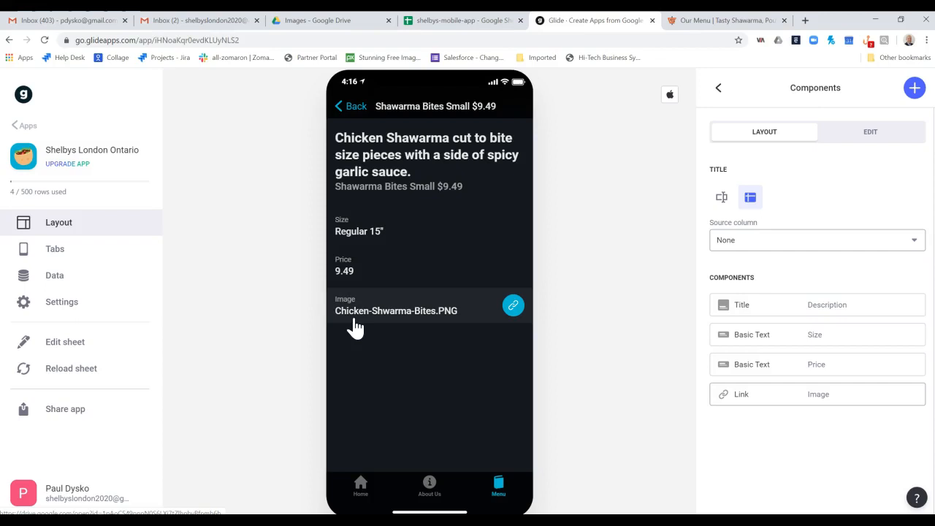
Step: Delete the image Link component from the item detail screen
click(379, 315)
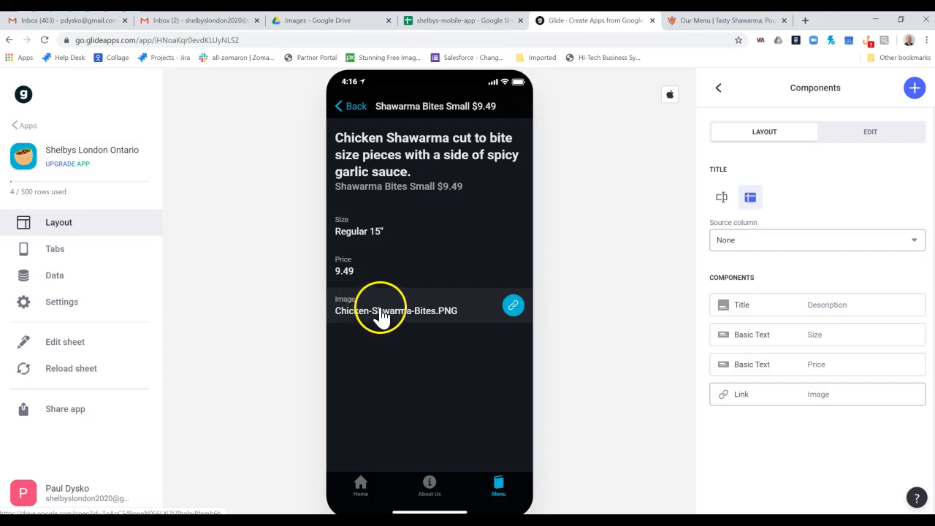
click(846, 398)
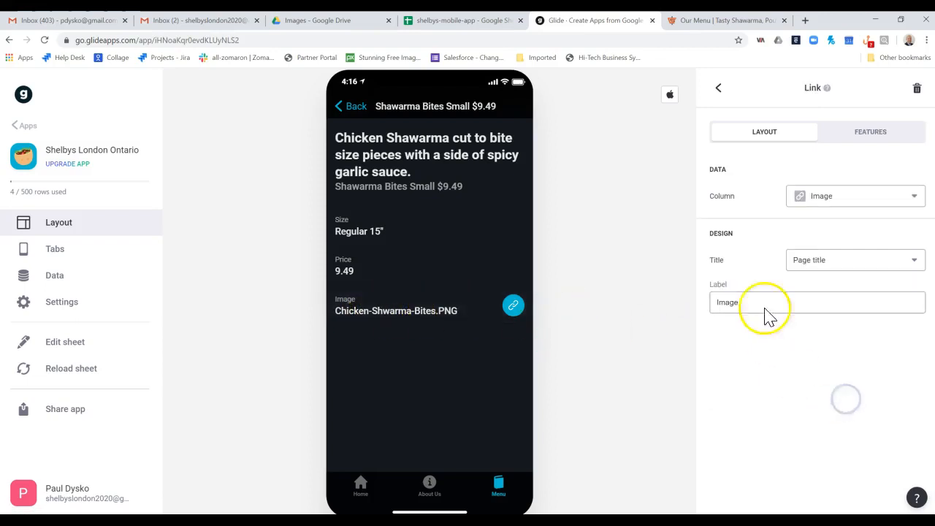
click(869, 197)
click(870, 199)
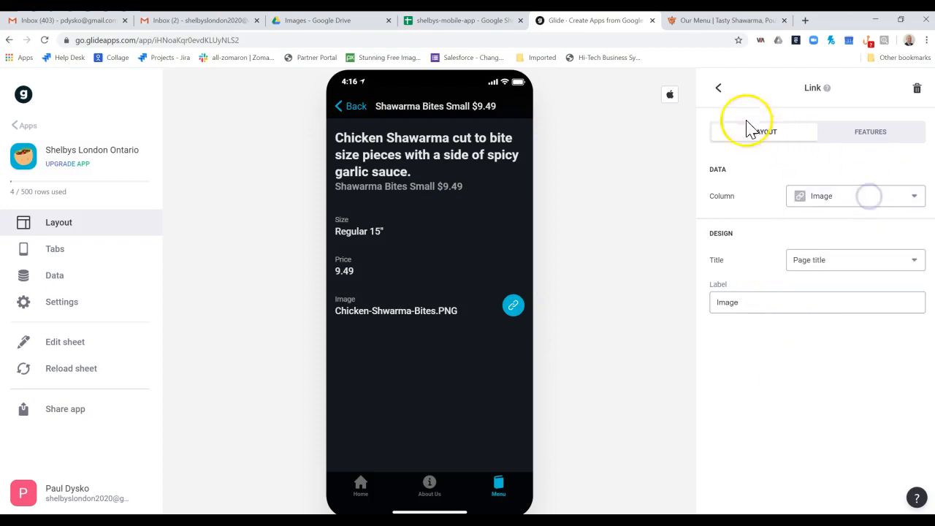
click(721, 89)
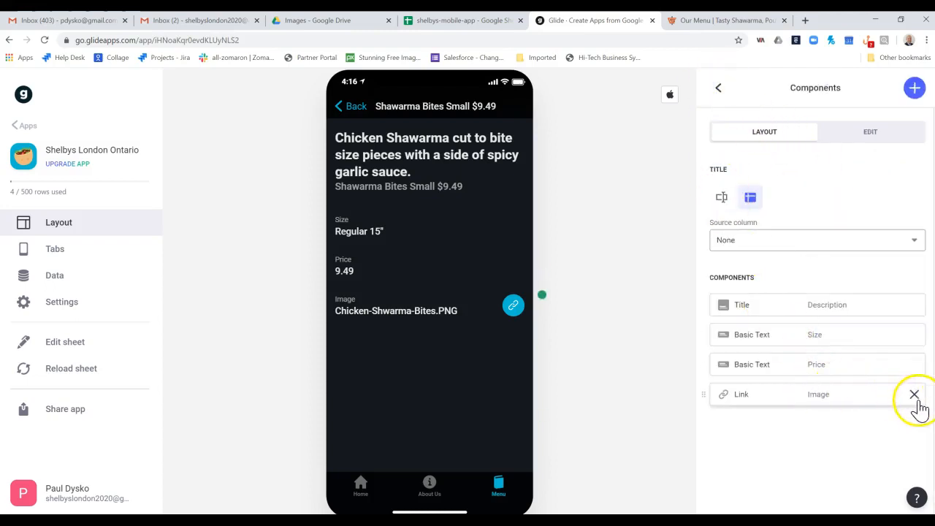
click(918, 398)
Step: Add an Image component with Fill the area, Edge to edge style and 3:2 height
click(915, 88)
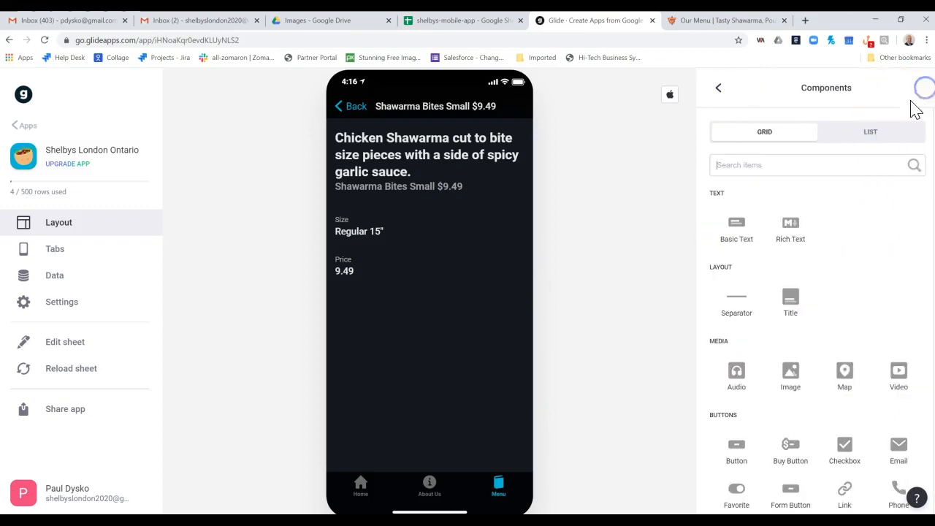
click(792, 374)
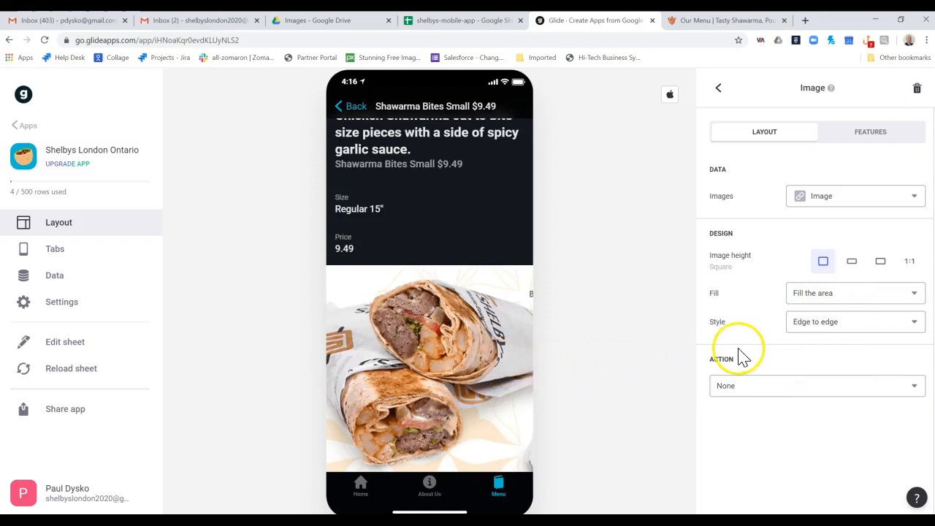
click(824, 292)
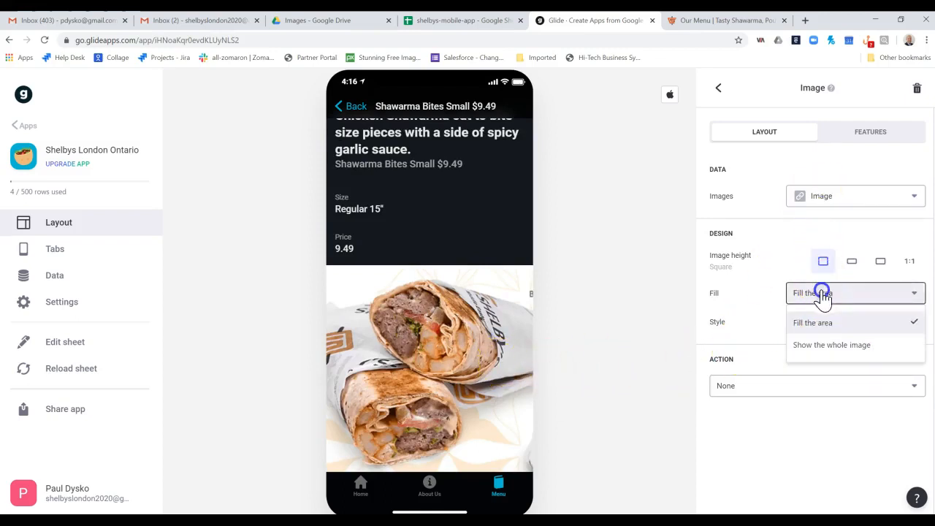
click(825, 296)
click(819, 326)
click(819, 325)
click(816, 299)
click(815, 297)
click(853, 265)
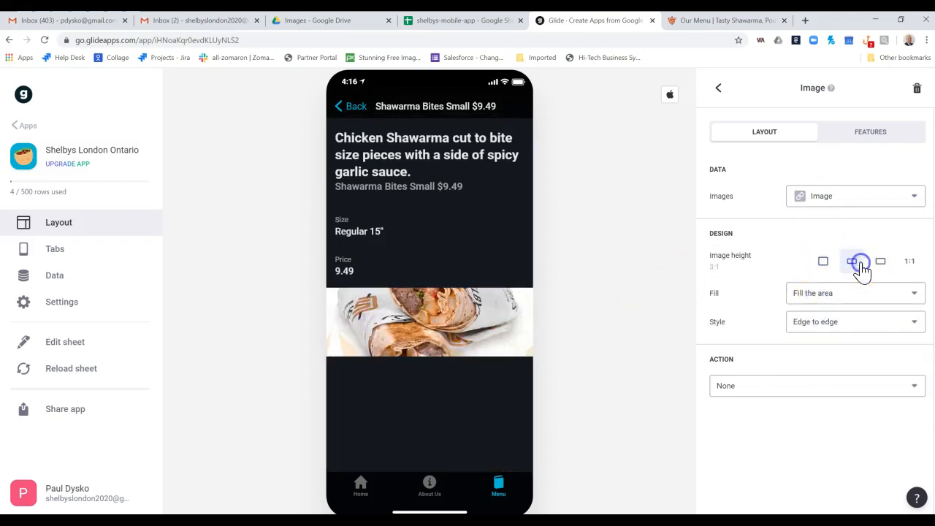
click(879, 263)
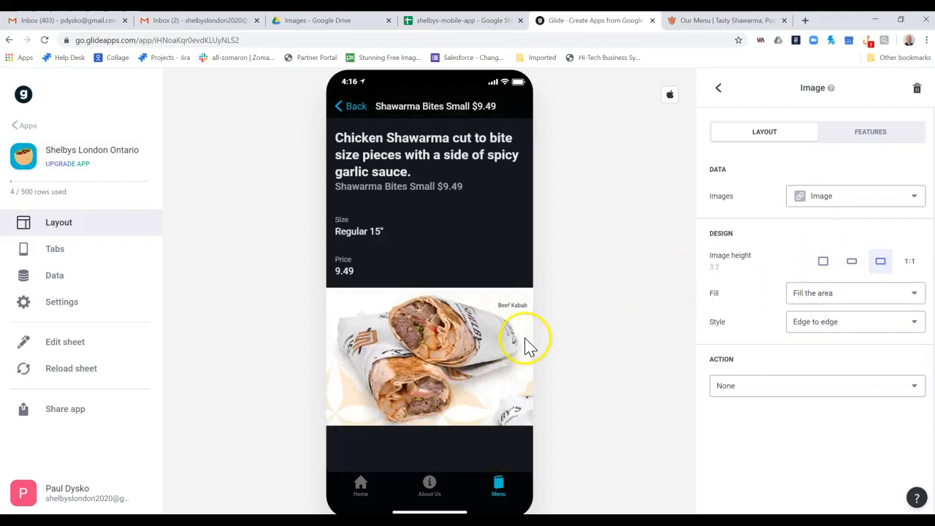
click(719, 87)
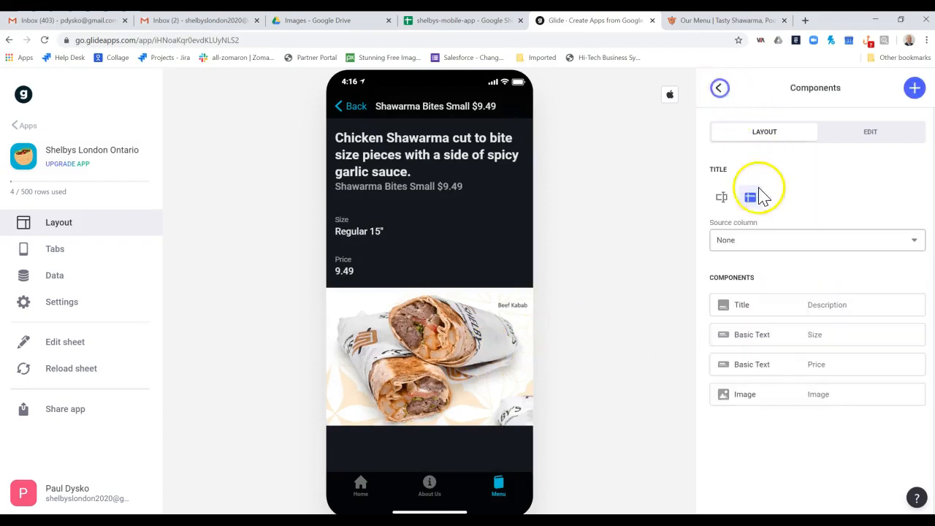
Step: Move the picture to the top of the Shawarma Bites Small detail screen
drag(803, 412, 824, 300)
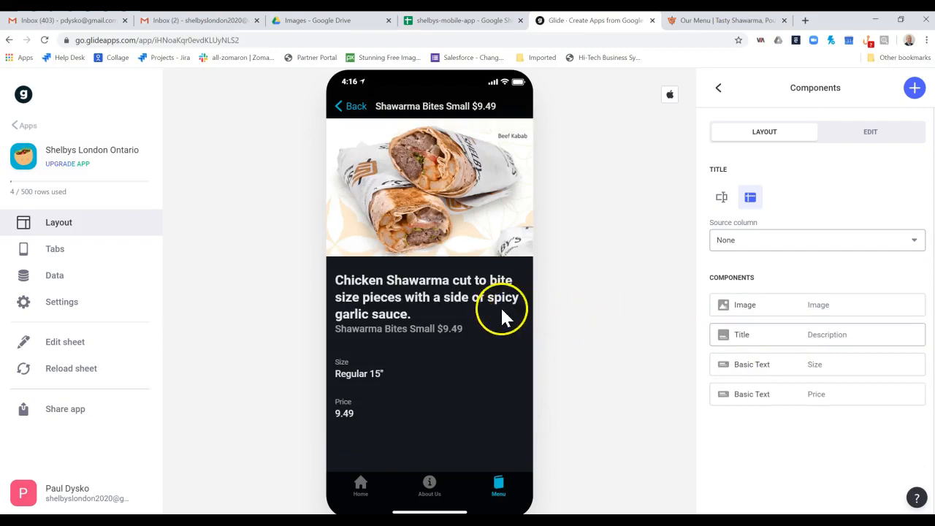
mouse_move(818, 341)
mouse_down()
mouse_move(823, 302)
mouse_move(822, 336)
mouse_up()
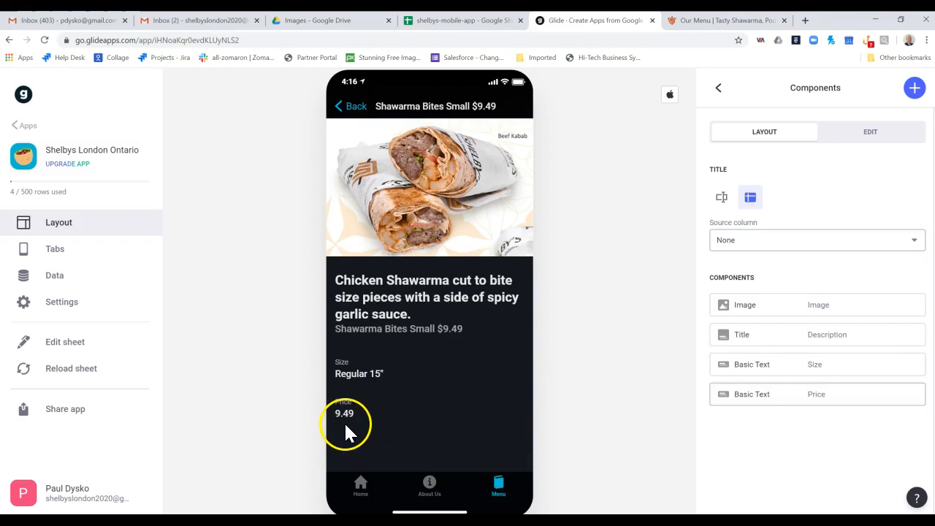
click(446, 21)
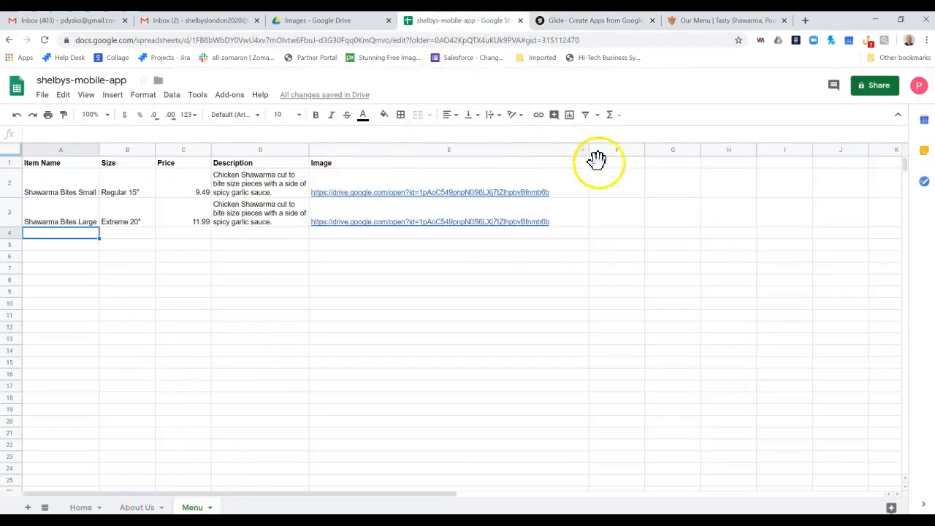
Step: Add a bold 'Ingridients' header in cell F1
click(632, 163)
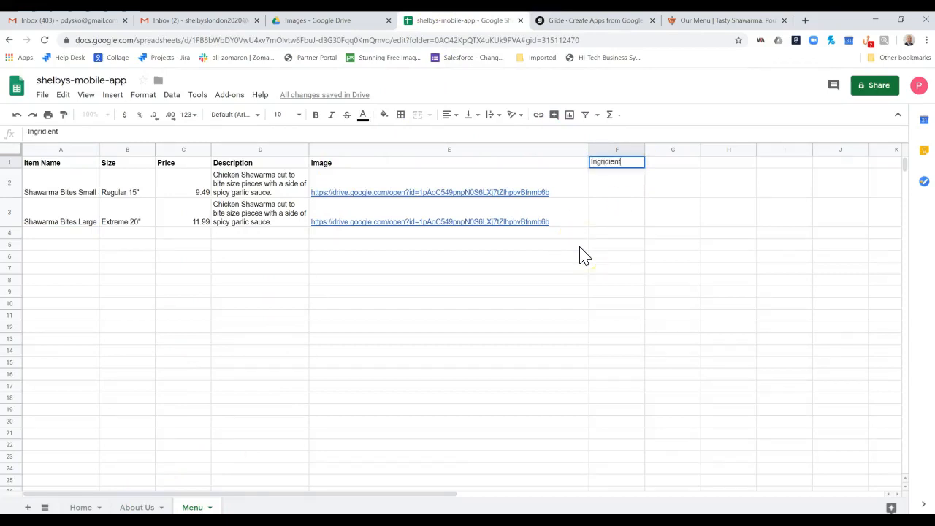
key(Return)
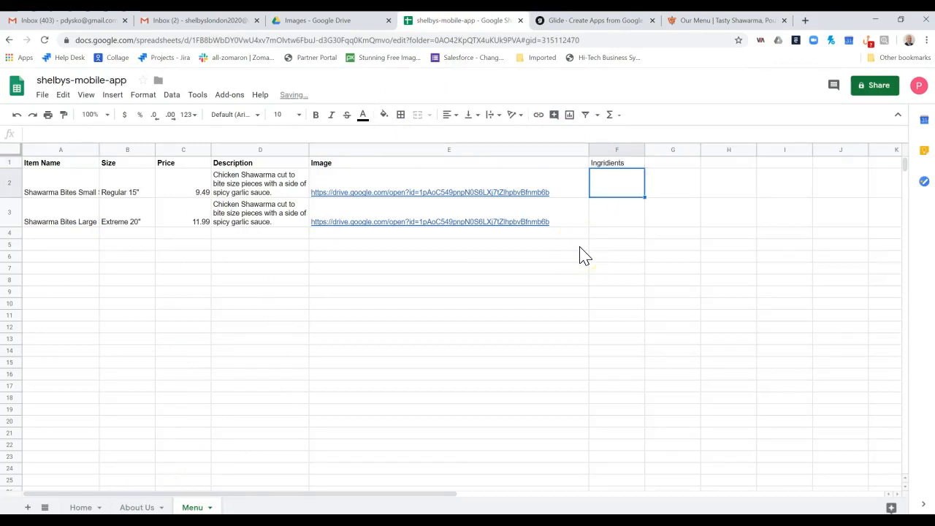
click(614, 163)
key(ctrl+b)
Step: Enter 'Chicken, Tomatoes, Peanuts' in F2 and copy it into F3 for the Large item
click(613, 182)
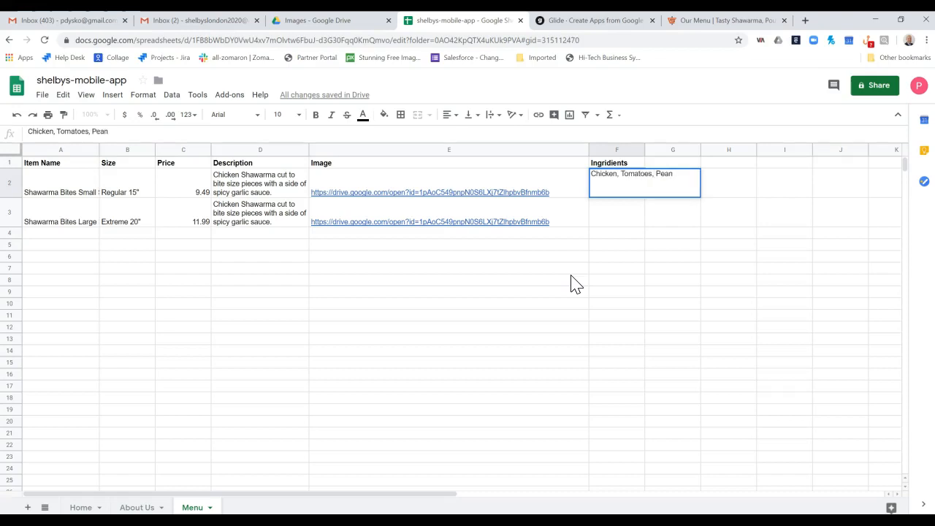
key(Return)
click(593, 182)
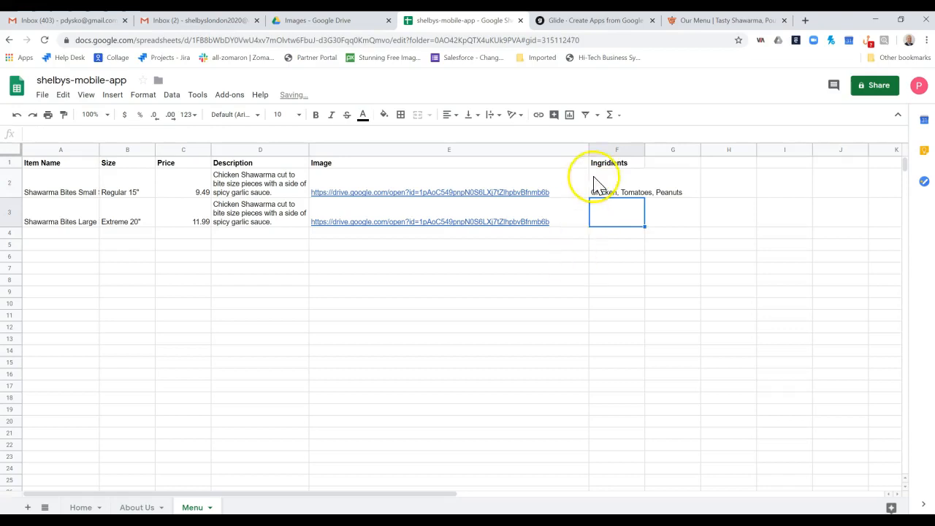
key(ctrl+c)
click(615, 209)
key(ctrl+v)
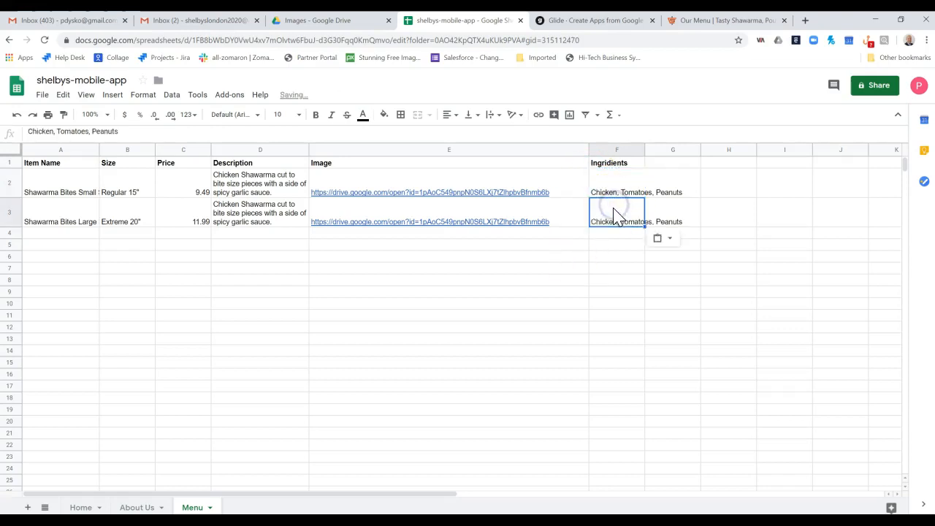
Step: Reload the sheet, accept the new columns, and preview Shawarma Bites Small's details with ingredients
click(549, 21)
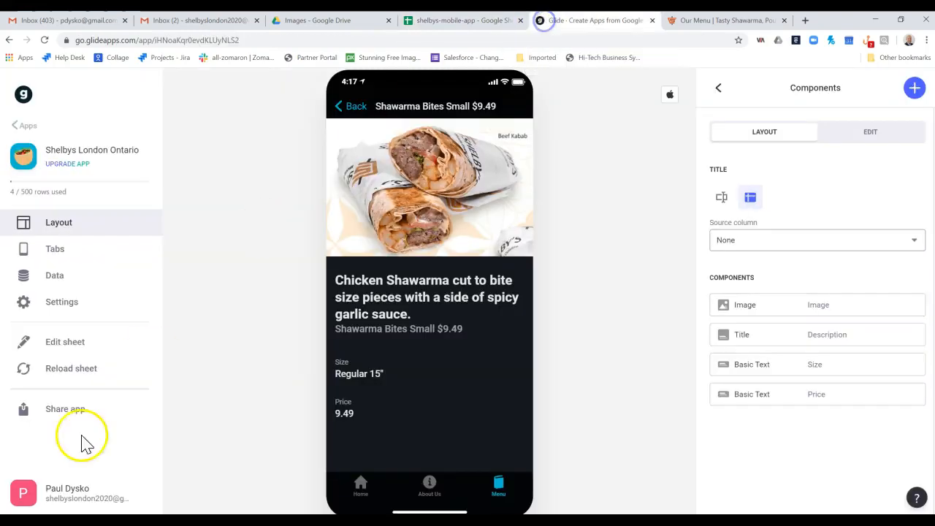
click(50, 374)
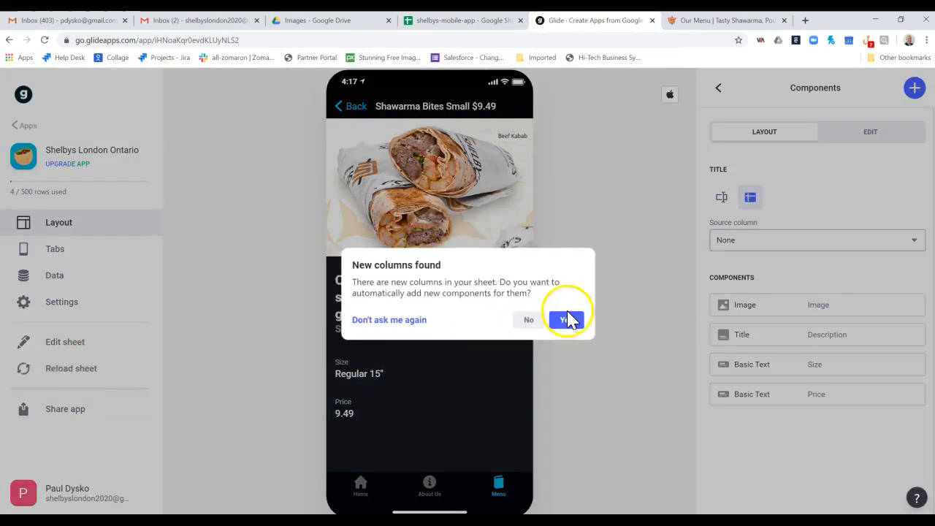
click(570, 319)
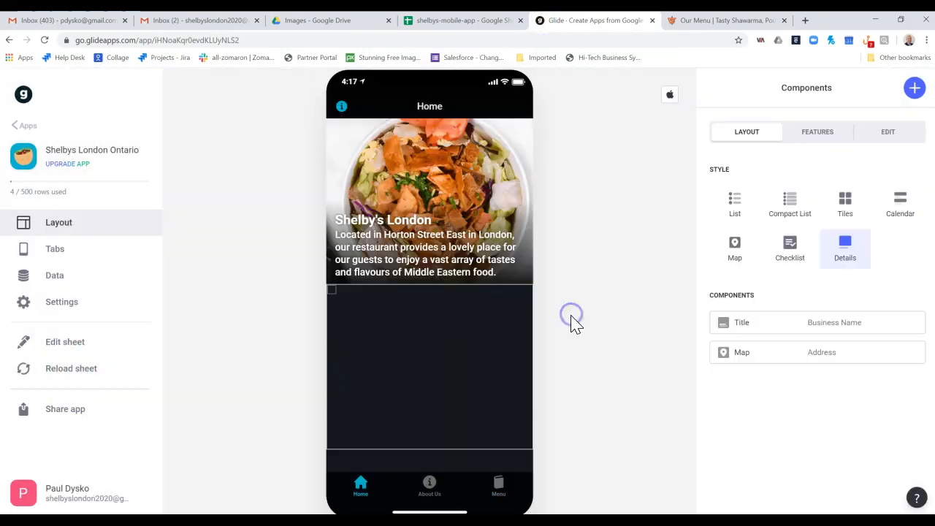
click(500, 487)
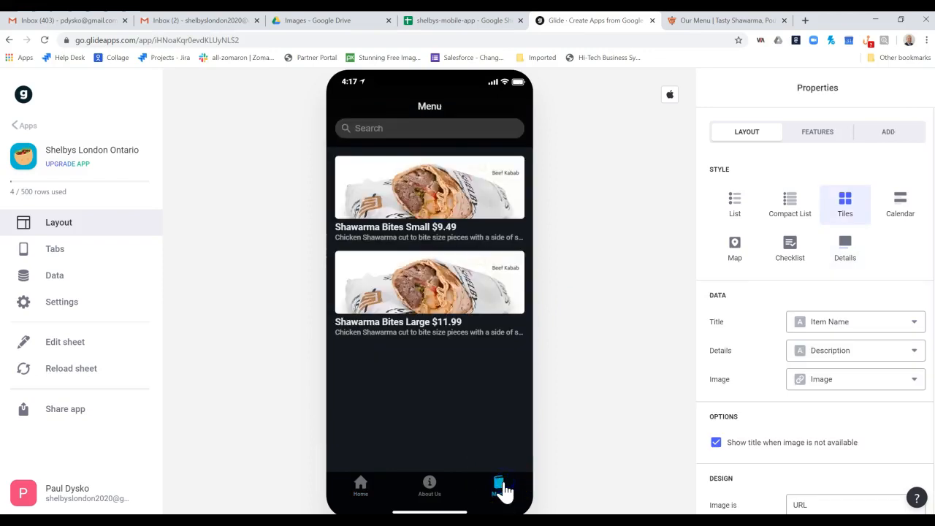
click(445, 225)
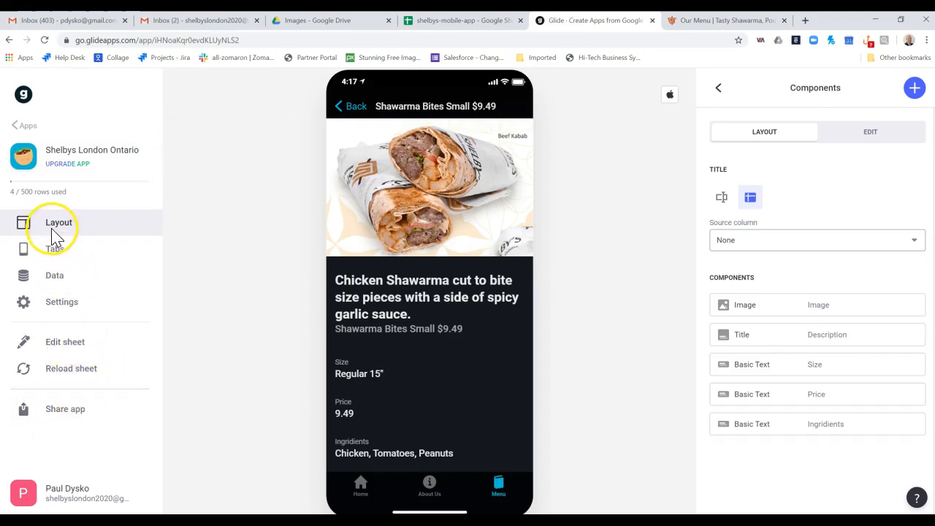
Step: Review the About Us and Home previews, the tab setup and the data tables
click(430, 488)
click(361, 489)
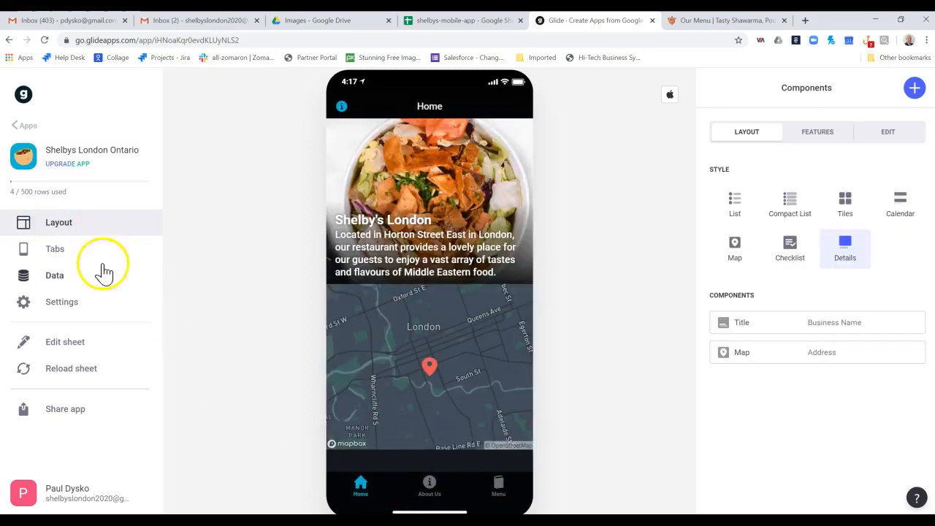
click(80, 249)
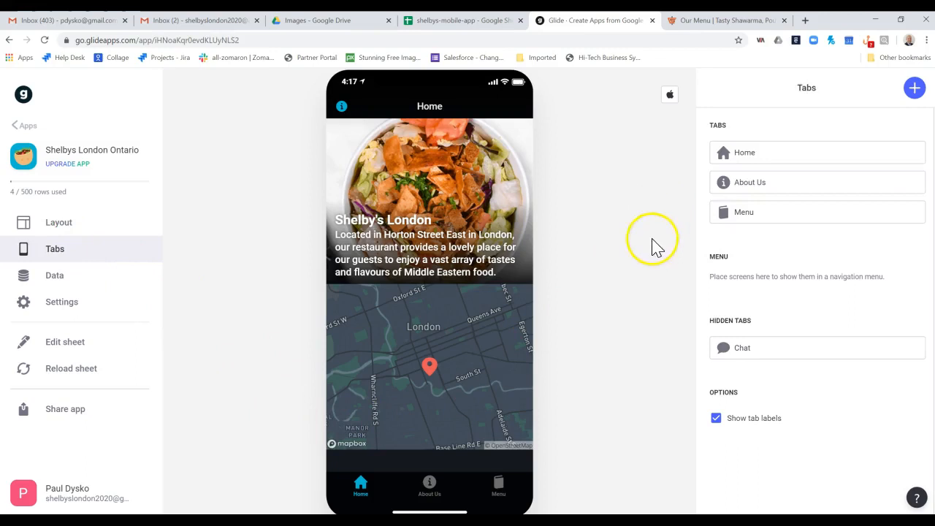
click(79, 283)
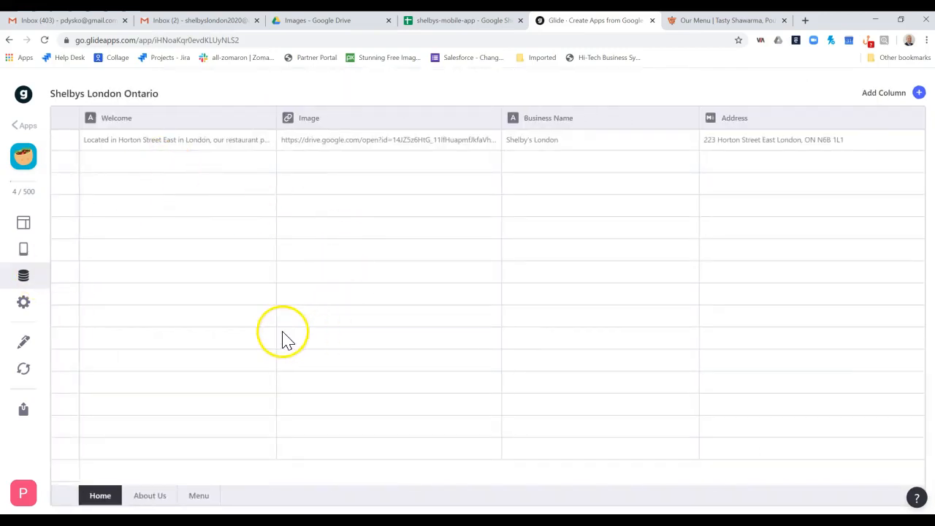
click(22, 307)
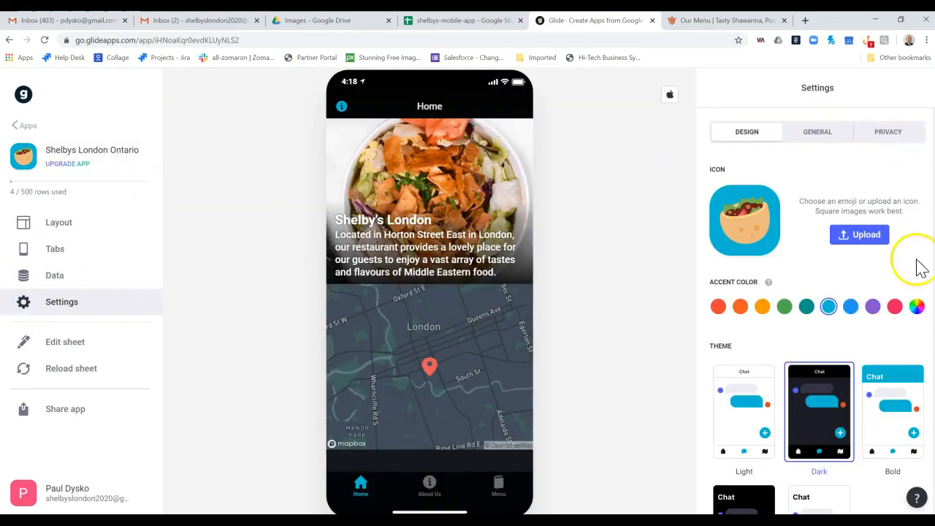
Step: Publish the app as shelbyslondon.glideapp.io, send its link to a phone, and copy it
click(69, 413)
click(822, 292)
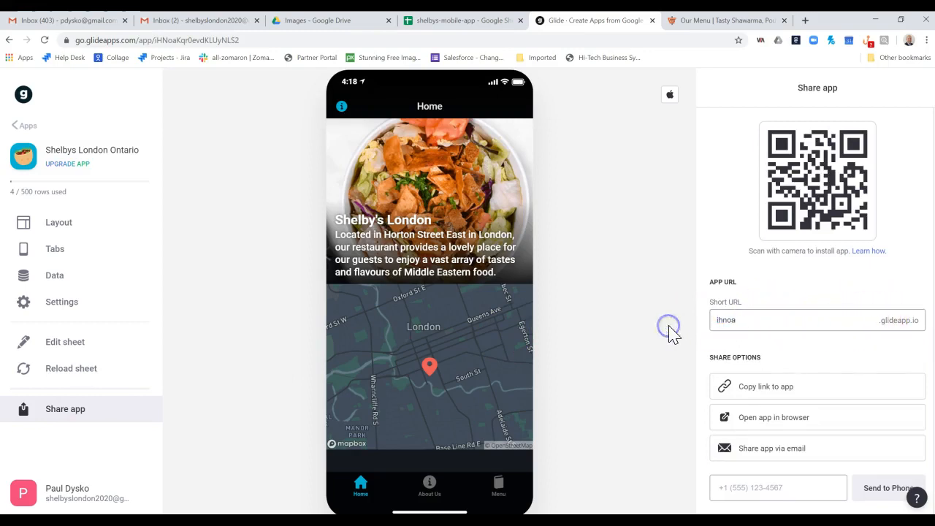
drag(741, 320, 701, 325)
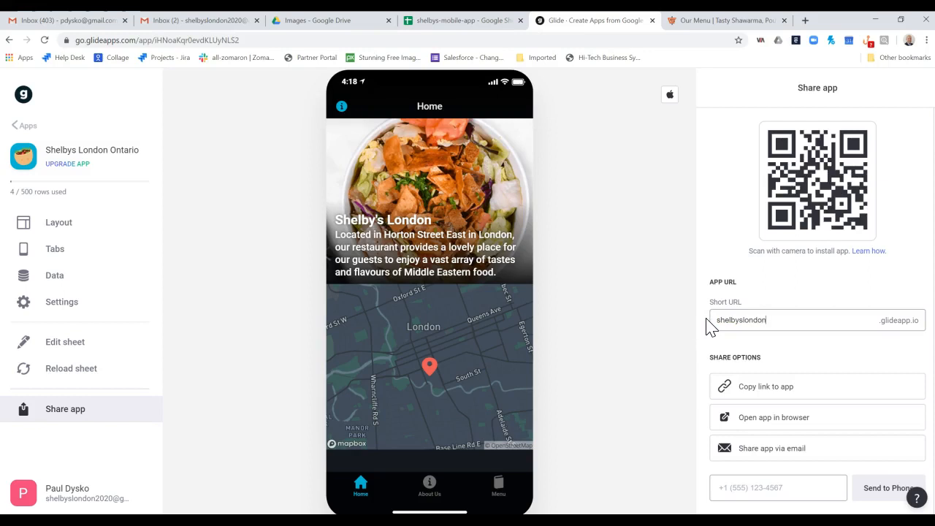
click(753, 321)
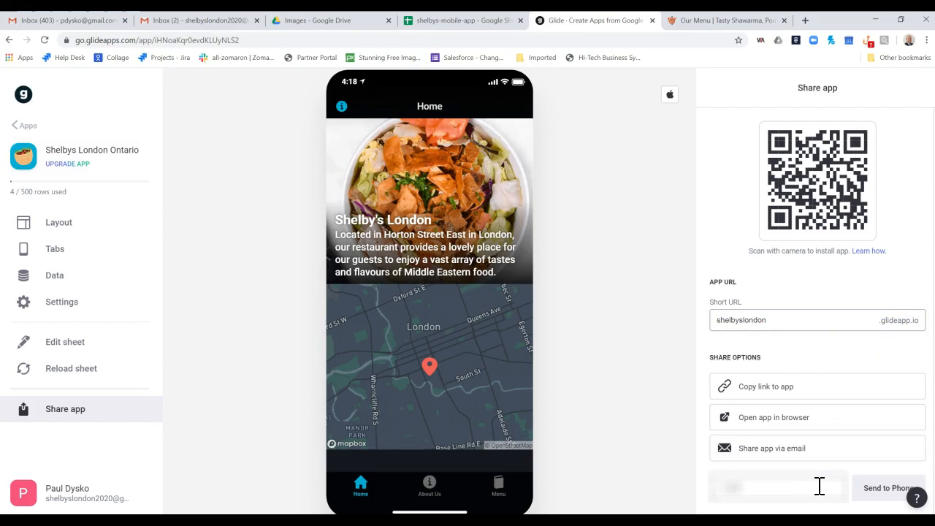
click(877, 489)
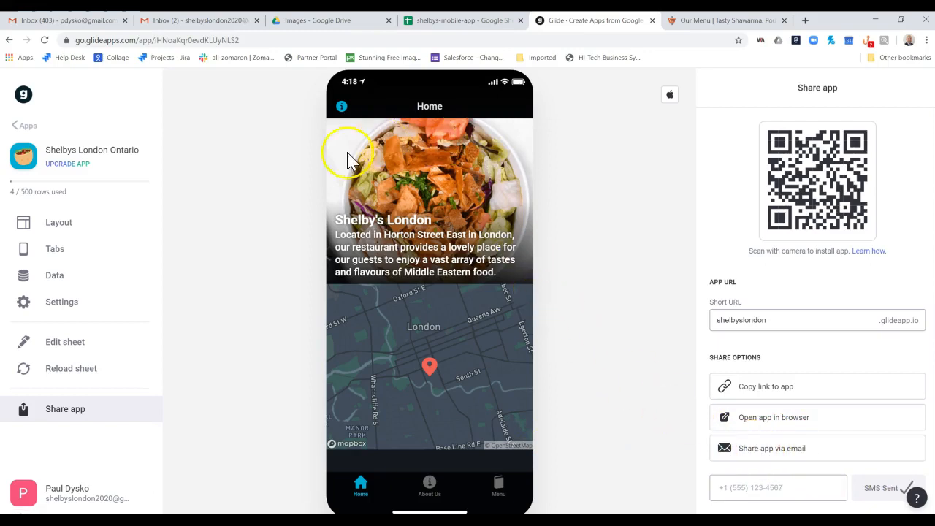
click(774, 389)
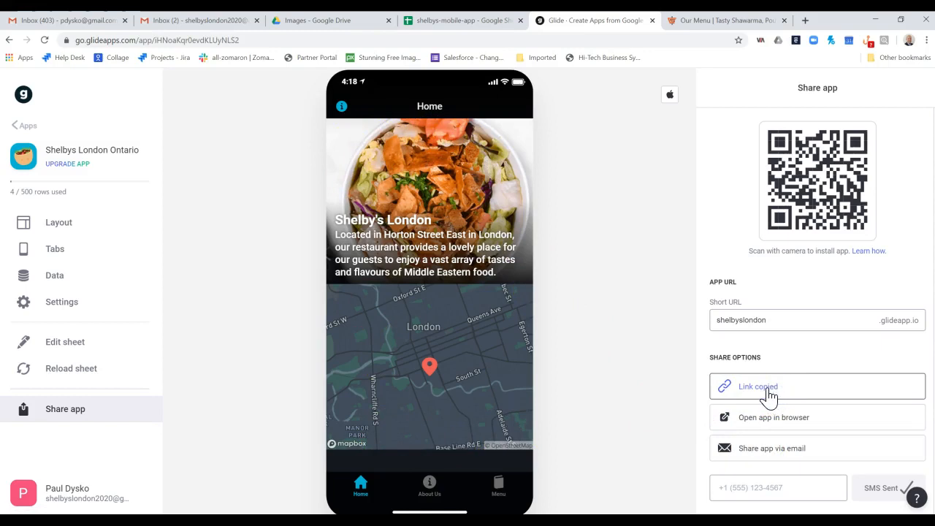
Step: Load the copied app link in a new tab and browse Home, About Us and Menu
click(805, 22)
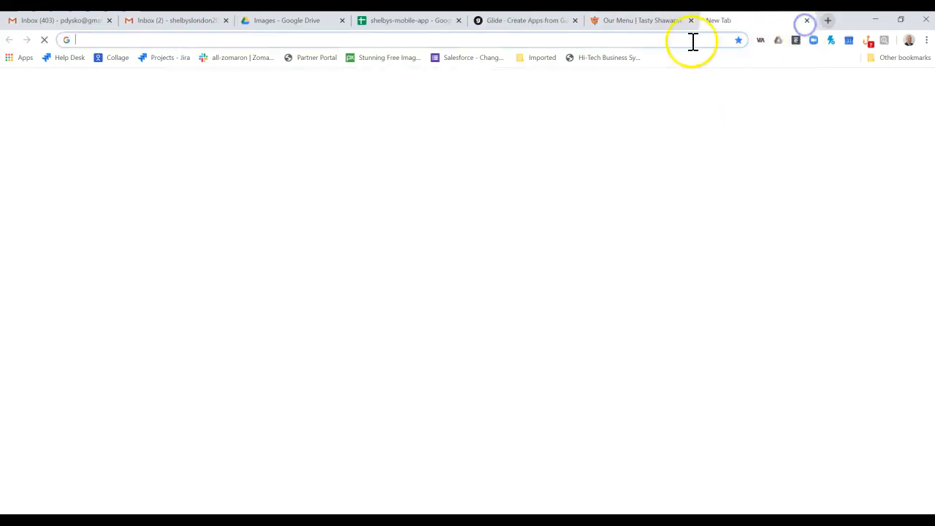
key(ctrl+v)
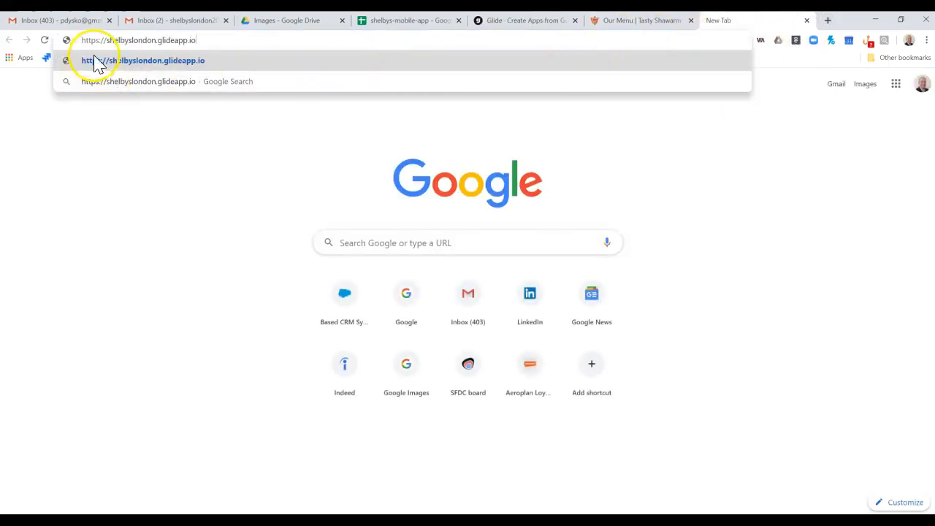
key(Return)
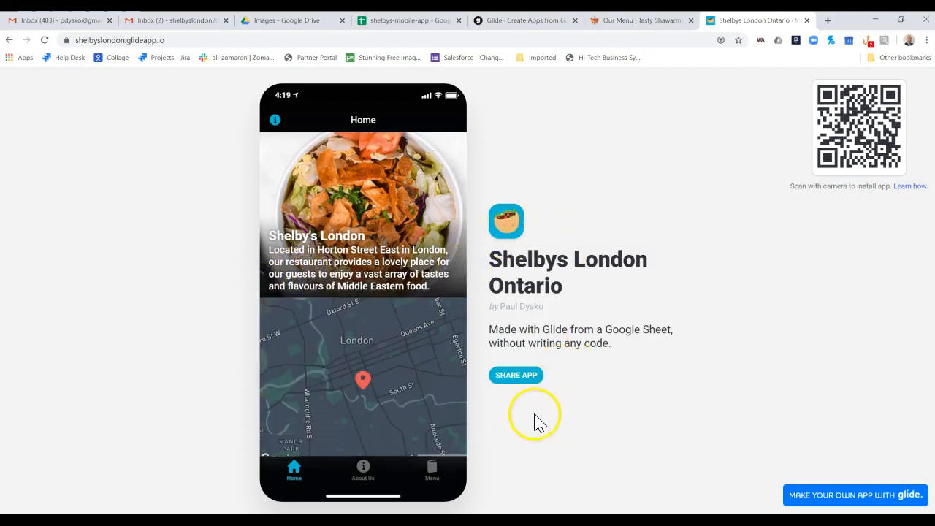
click(364, 471)
click(414, 475)
click(361, 474)
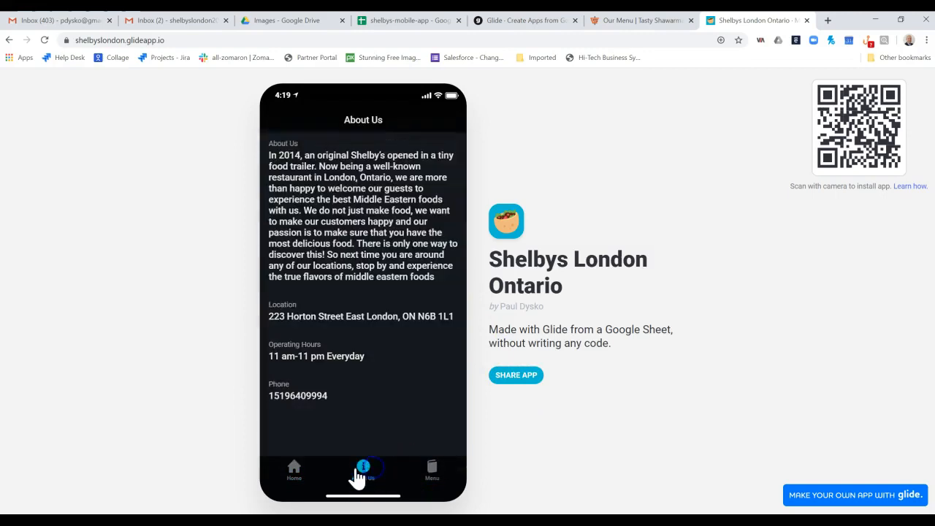
click(317, 473)
Step: Try the live app's share screen, then revisit About Us, Menu and Home
click(274, 120)
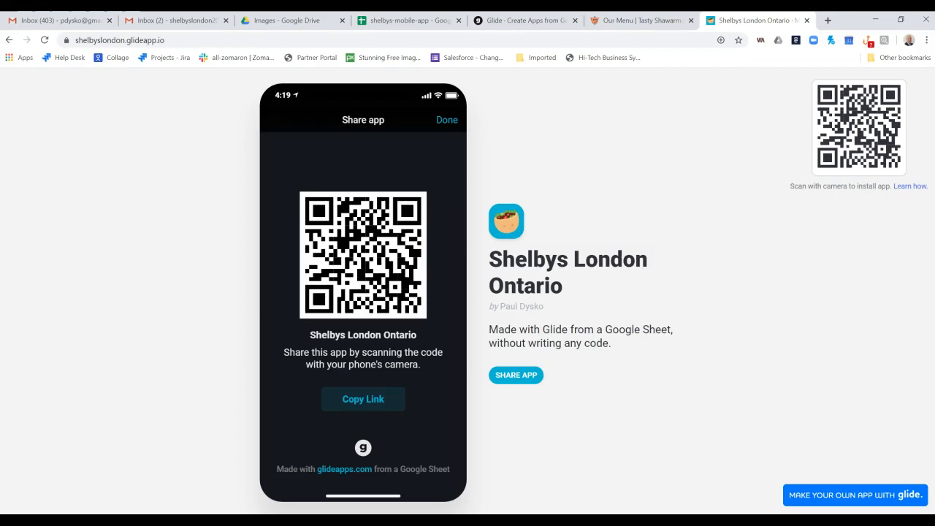
click(402, 40)
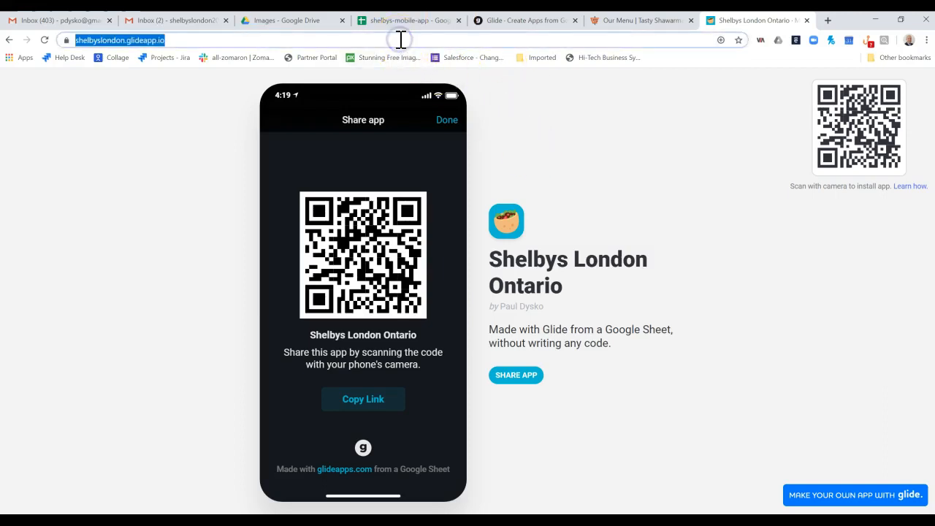
click(145, 200)
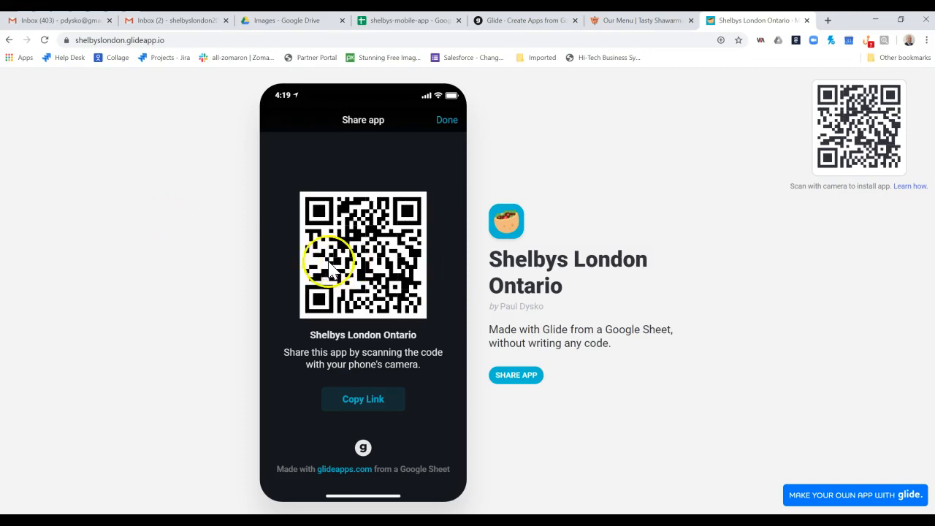
click(448, 121)
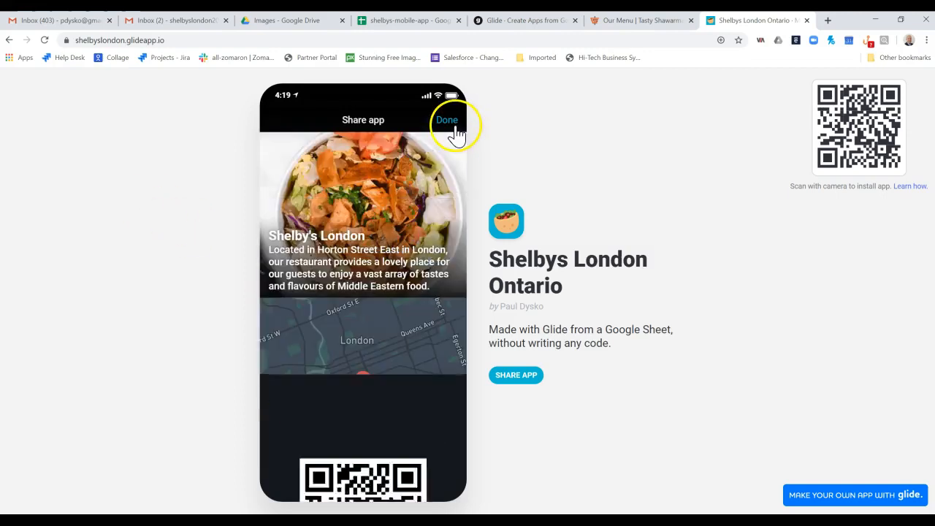
click(361, 468)
click(432, 471)
click(366, 473)
click(307, 474)
click(614, 20)
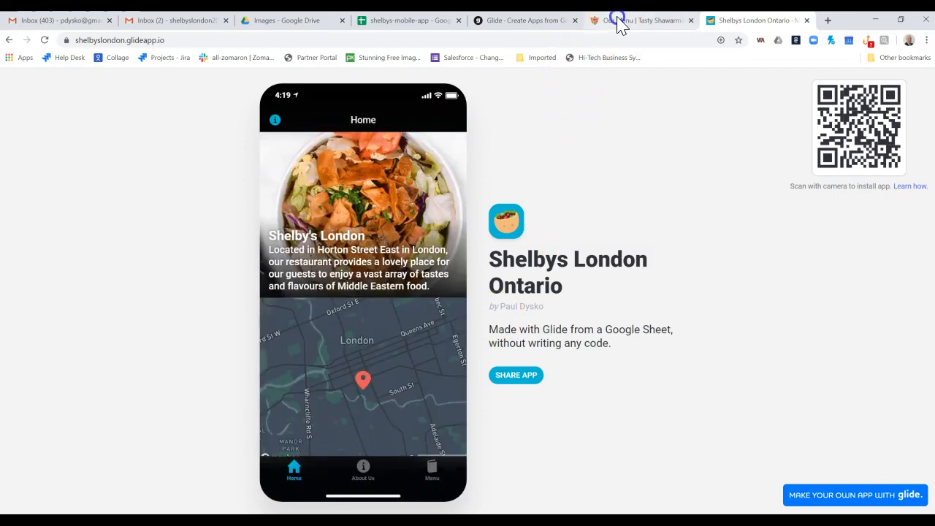
click(544, 24)
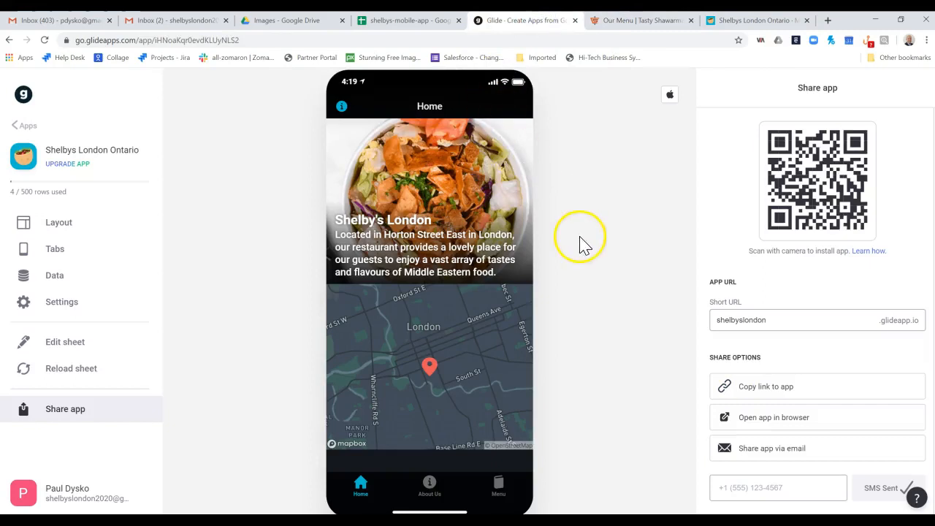
click(407, 21)
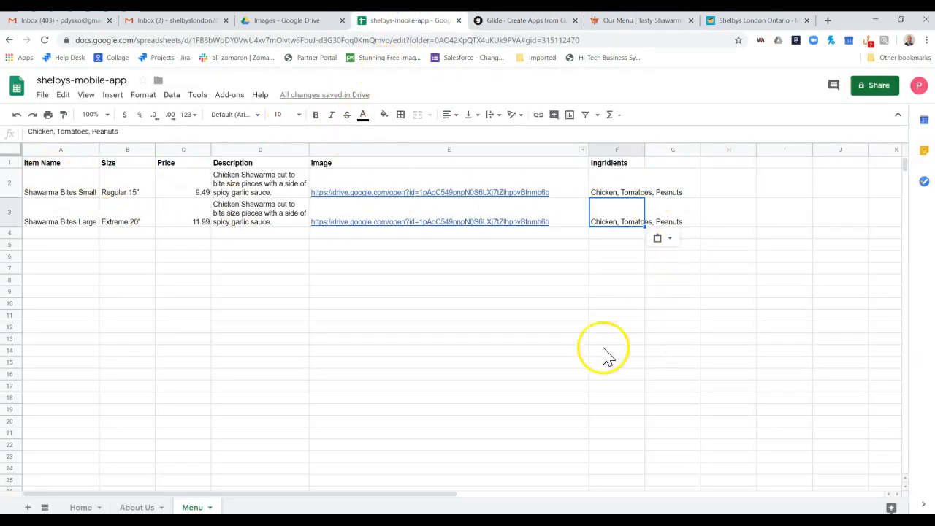
click(281, 21)
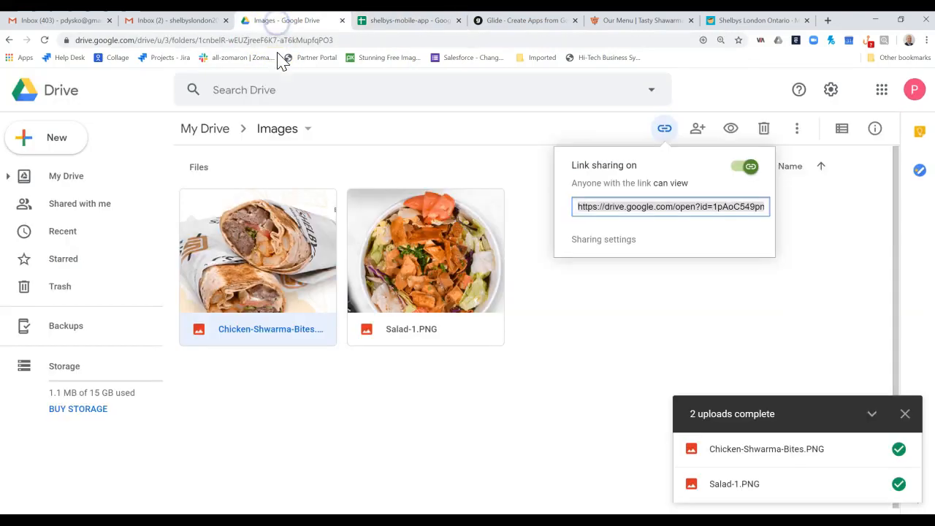
click(196, 21)
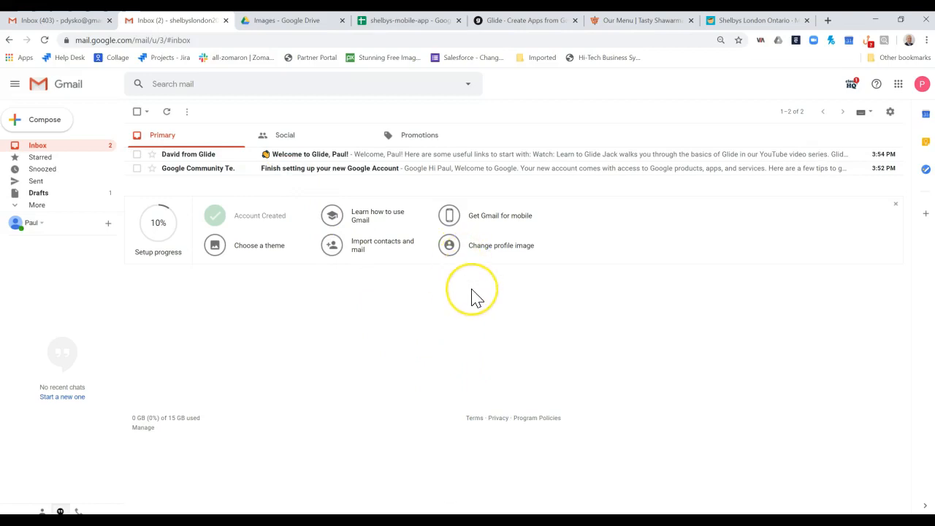
click(504, 20)
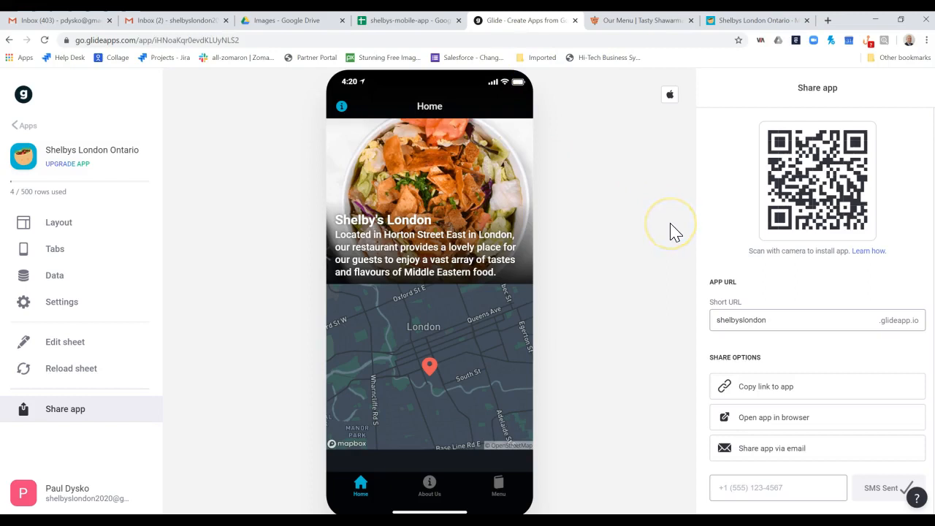